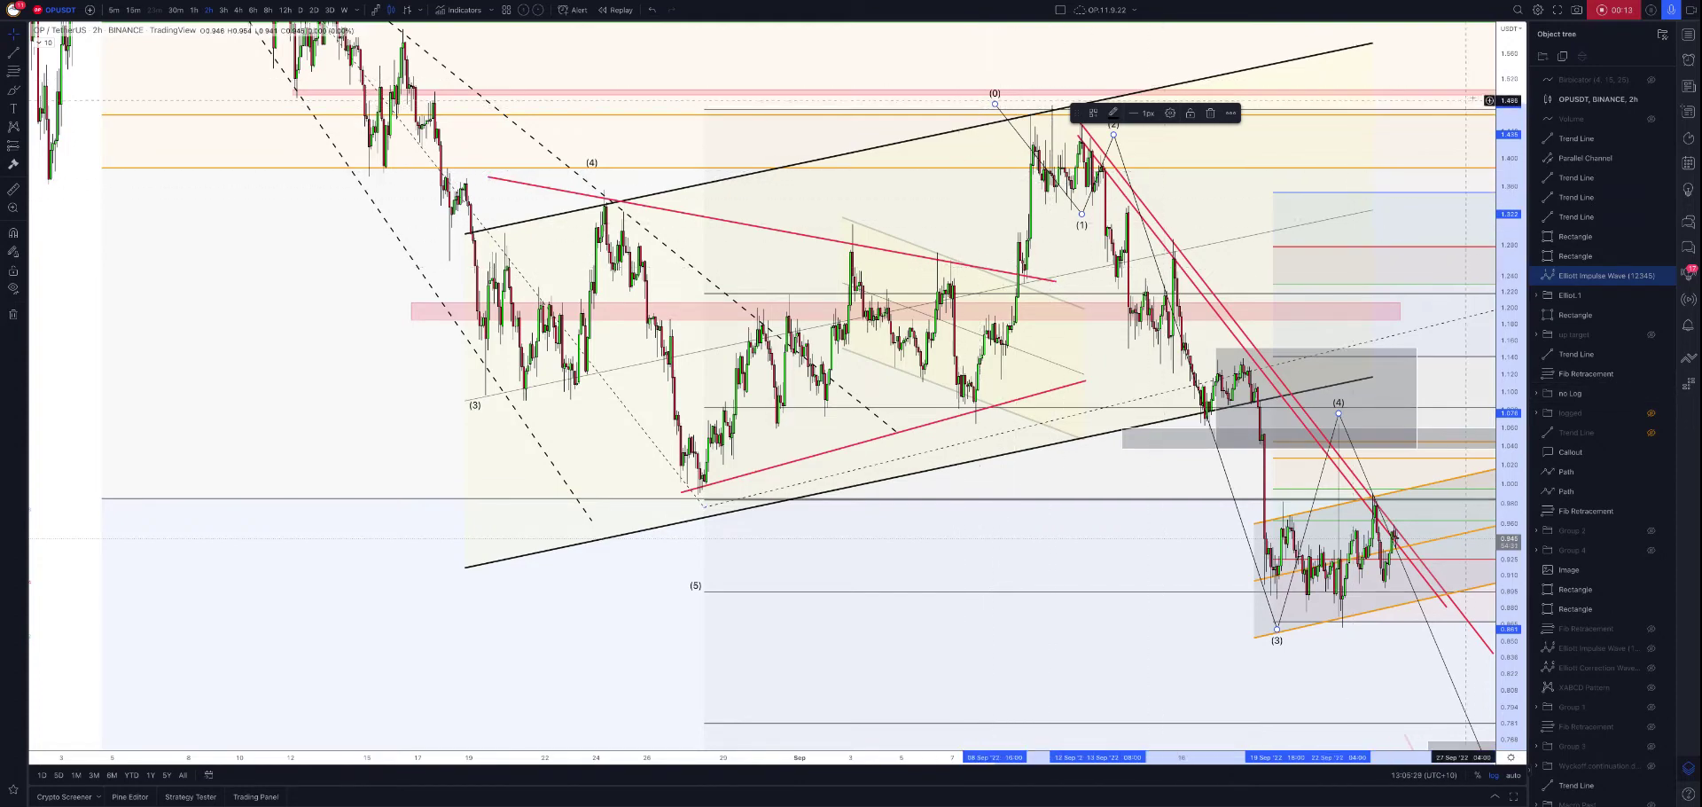
Zoom the chart out to span June through late September, and scroll the Object tree to the Wyckoff groups.
{"action": "scroll", "coordinate": [1084, 214], "scroll_direction": "down", "scroll_amount": 6}
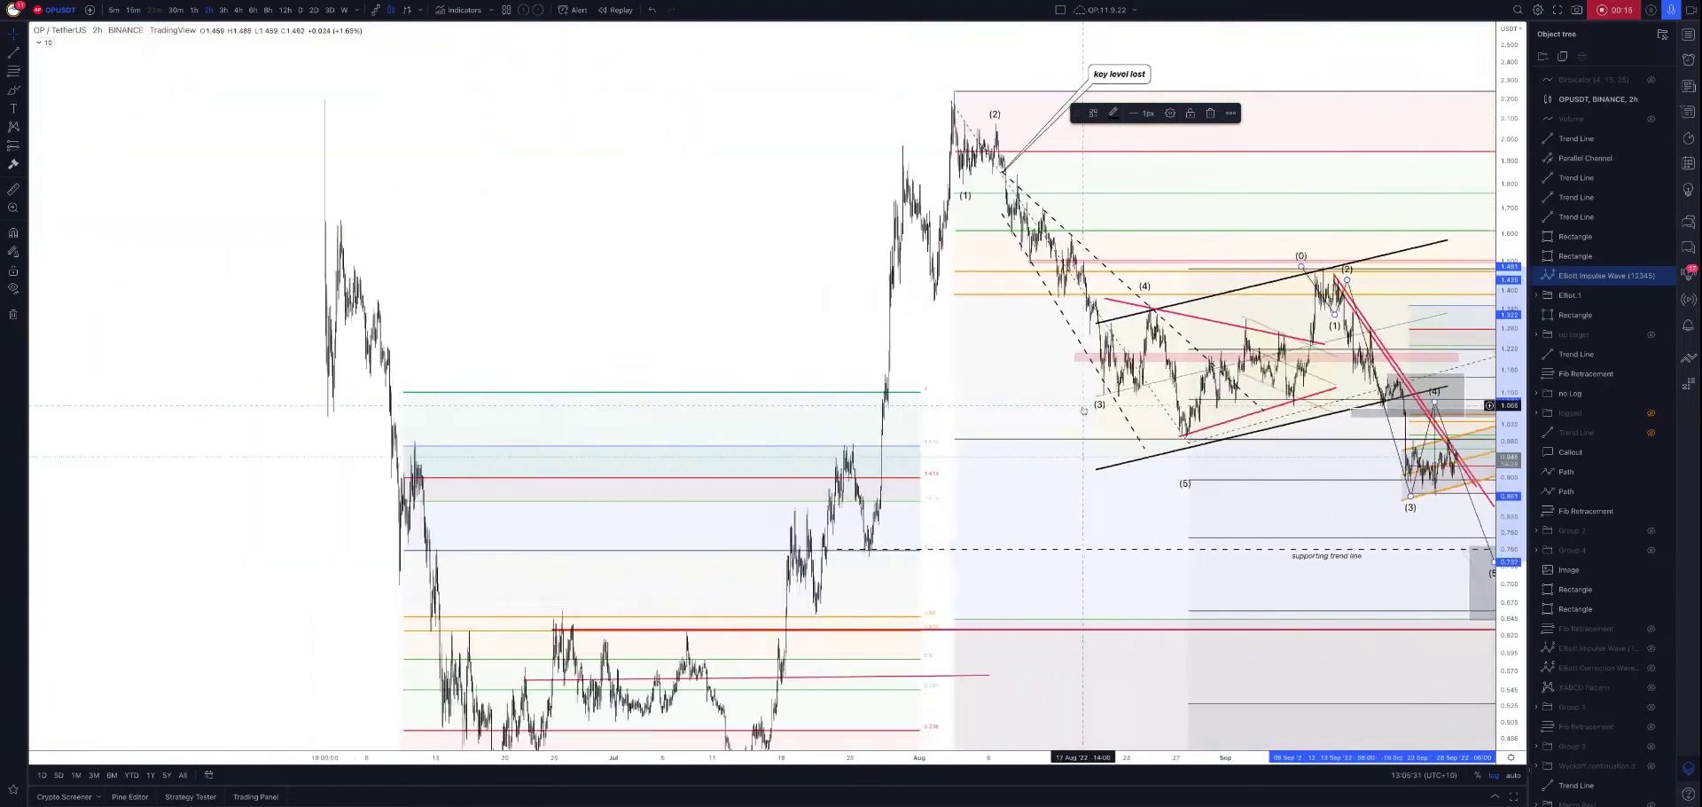
{"action": "scroll", "coordinate": [679, 303], "scroll_direction": "right", "scroll_amount": 5}
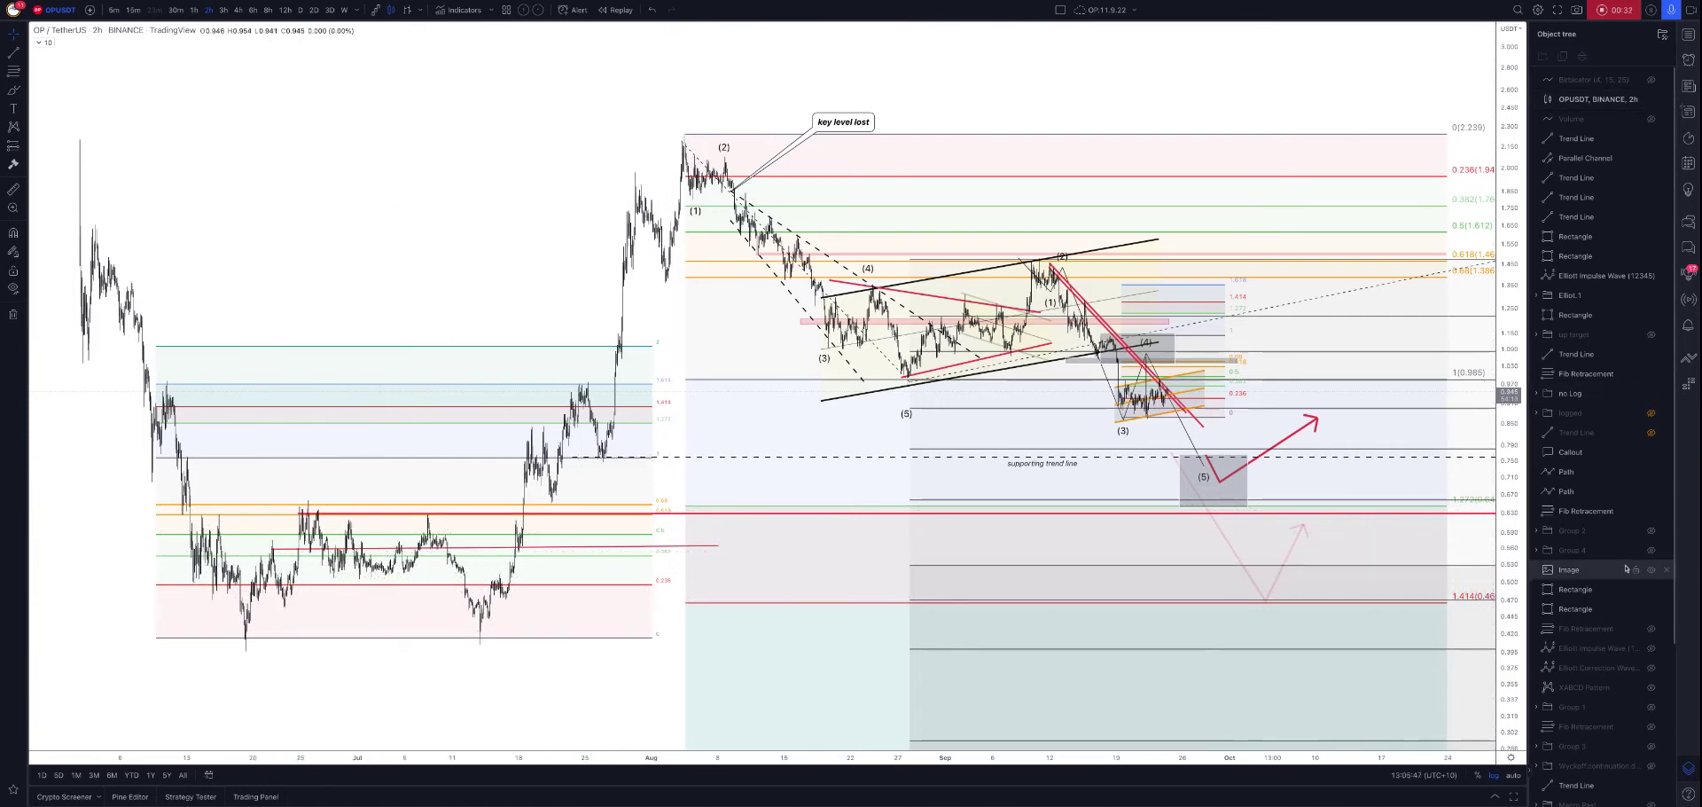
{"action": "scroll", "coordinate": [1640, 576], "scroll_direction": "down", "scroll_amount": 3}
Drag the dashed support trend line down-left under the June–July range, keeping wykoff.bottom hidden.
{"action": "left_click", "coordinate": [1651, 602]}
{"action": "left_click", "coordinate": [1651, 602]}
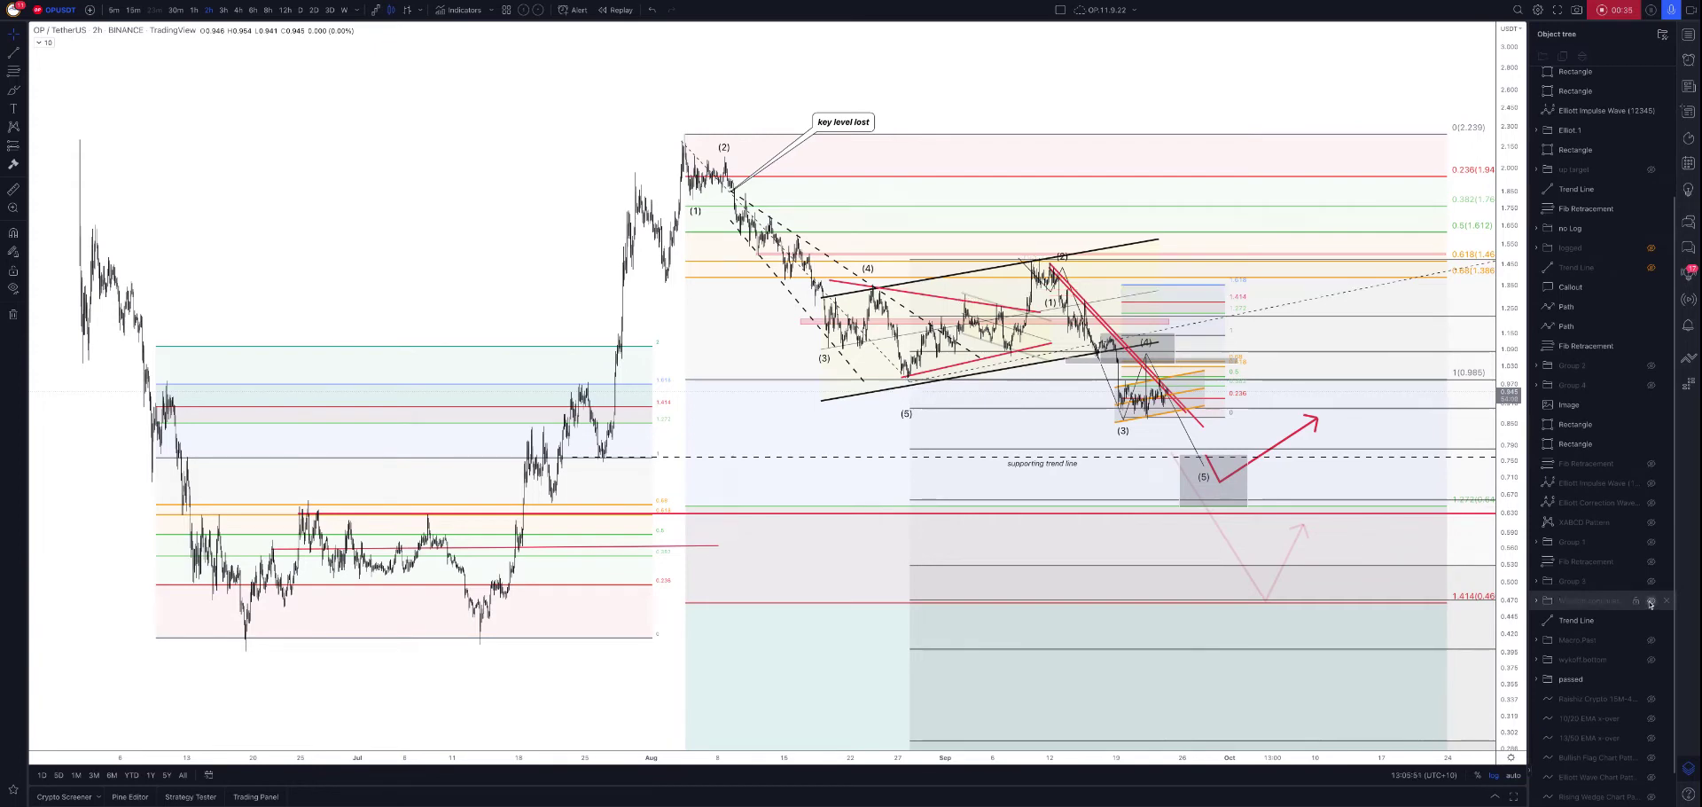
{"action": "left_click", "coordinate": [1651, 666]}
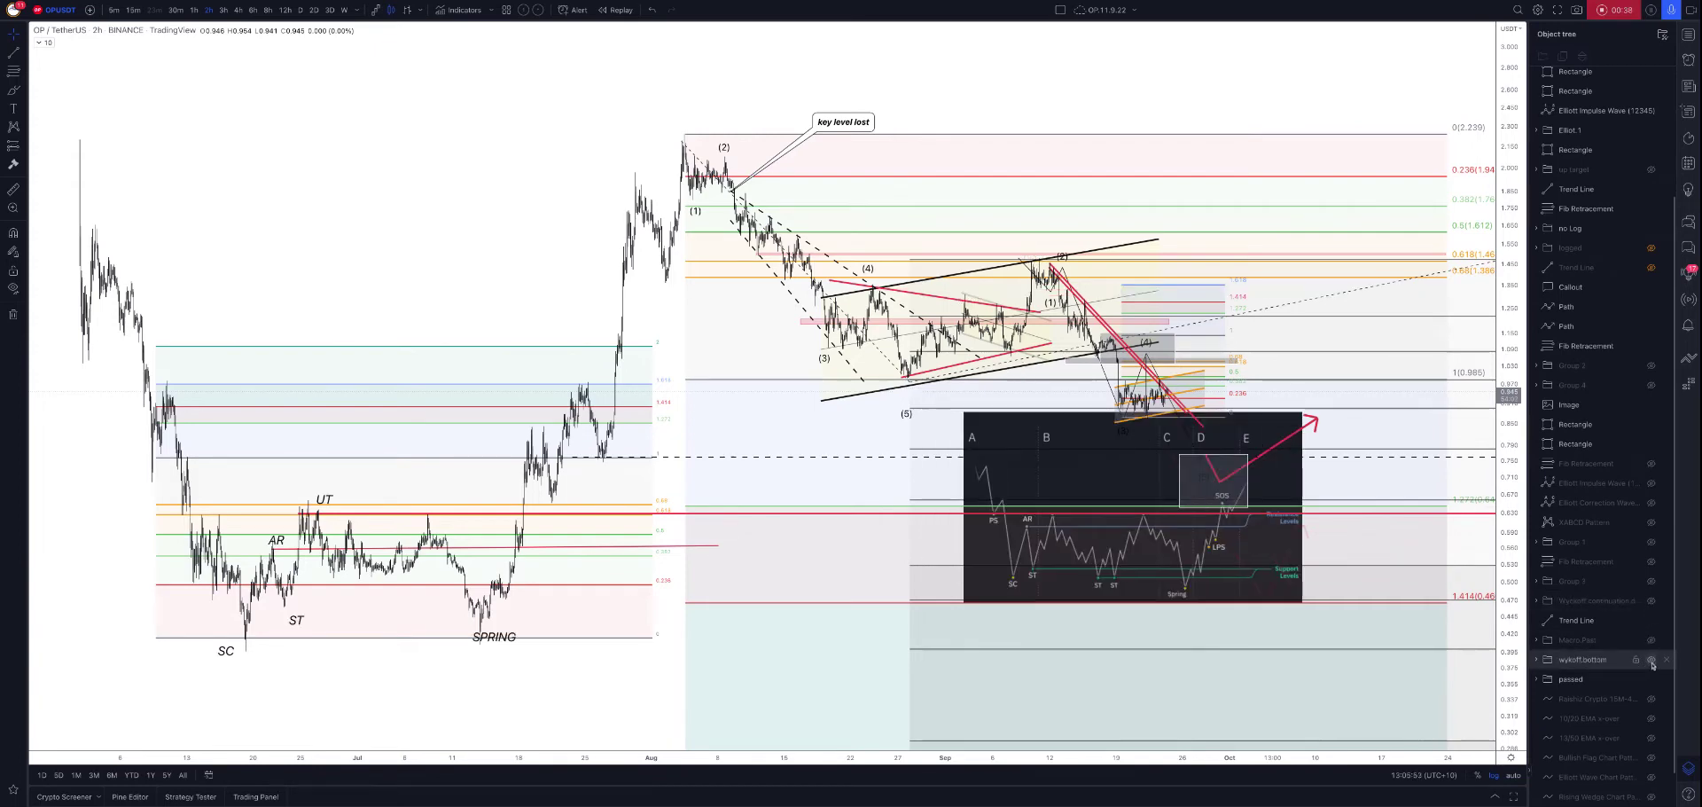
{"action": "left_click_drag", "start_coordinate": [1142, 456], "coordinate": [660, 600]}
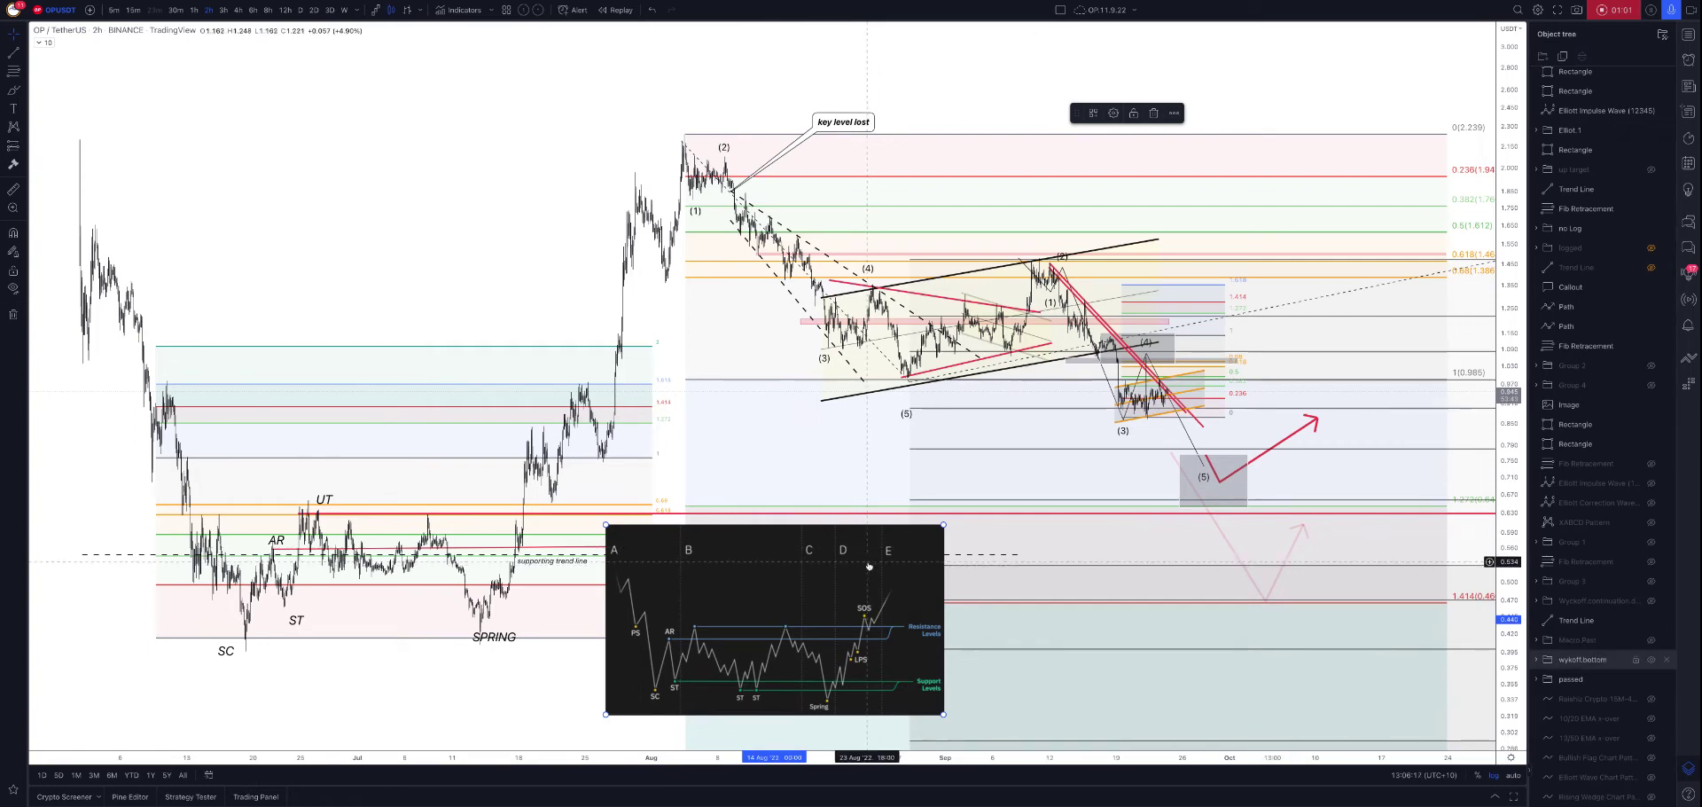
{"action": "left_click", "coordinate": [1652, 660]}
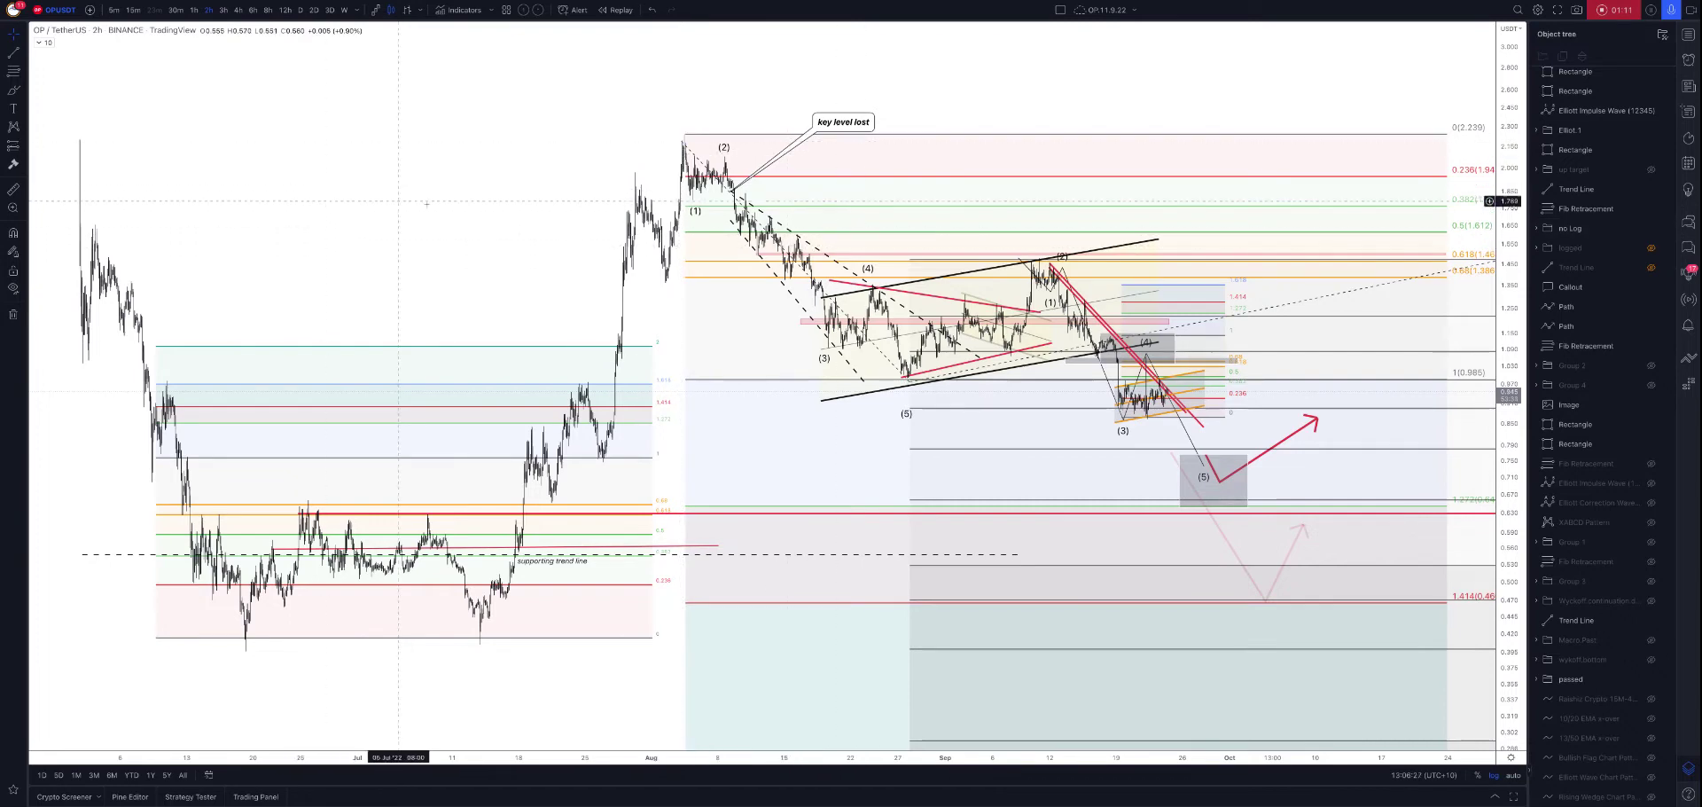
Draw a long pink dashed trend line from above the August peak down to the right.
{"action": "left_click", "coordinate": [14, 54]}
{"action": "left_click", "coordinate": [62, 51]}
{"action": "left_click_drag", "start_coordinate": [453, 63], "coordinate": [1464, 402]}
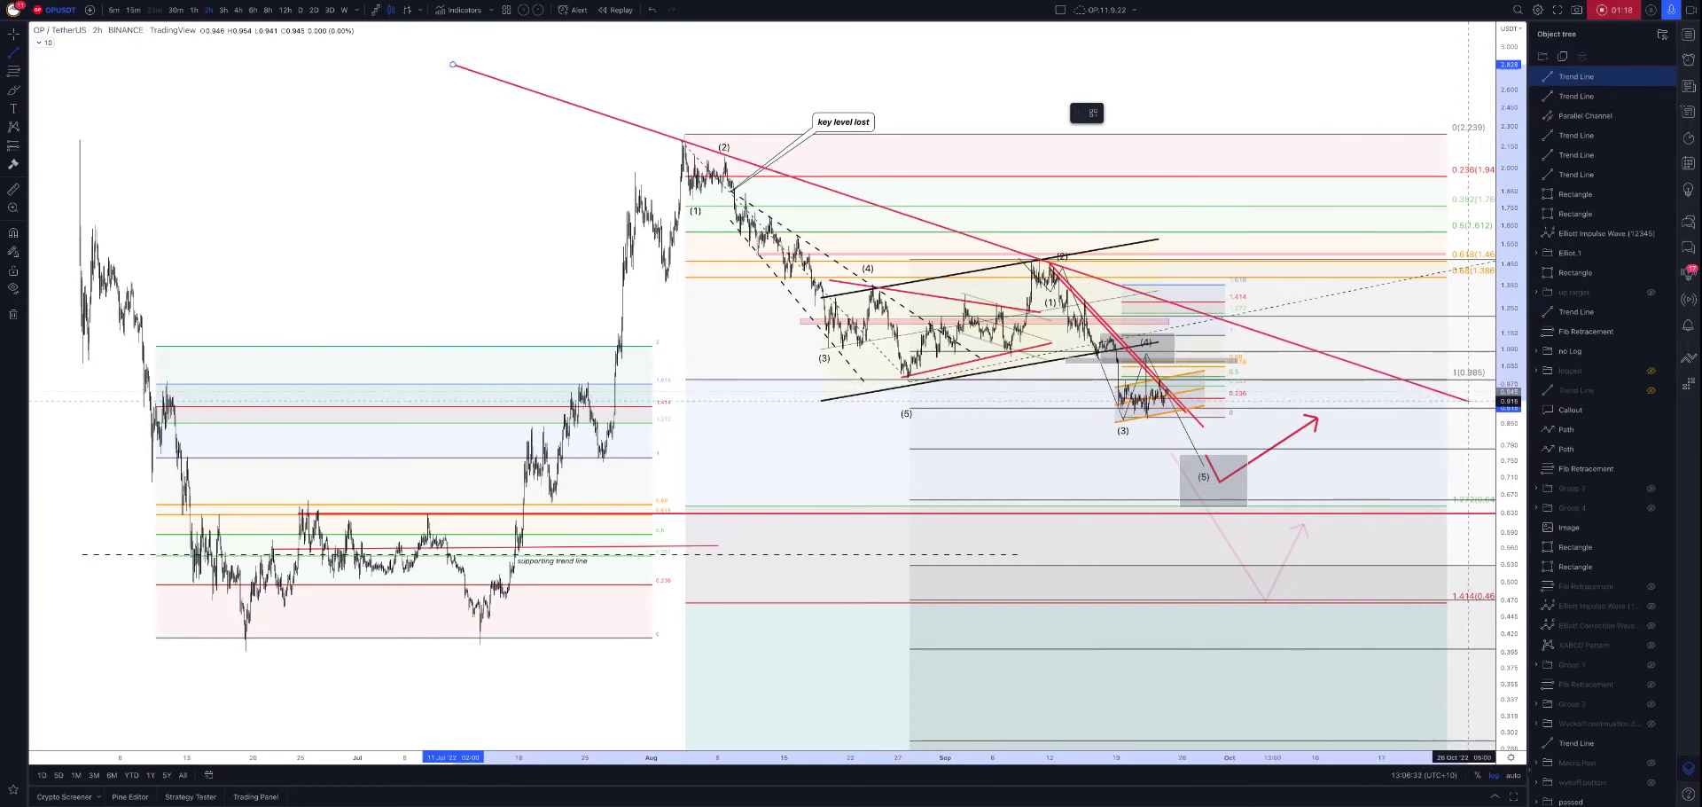
{"action": "left_click", "coordinate": [1171, 118]}
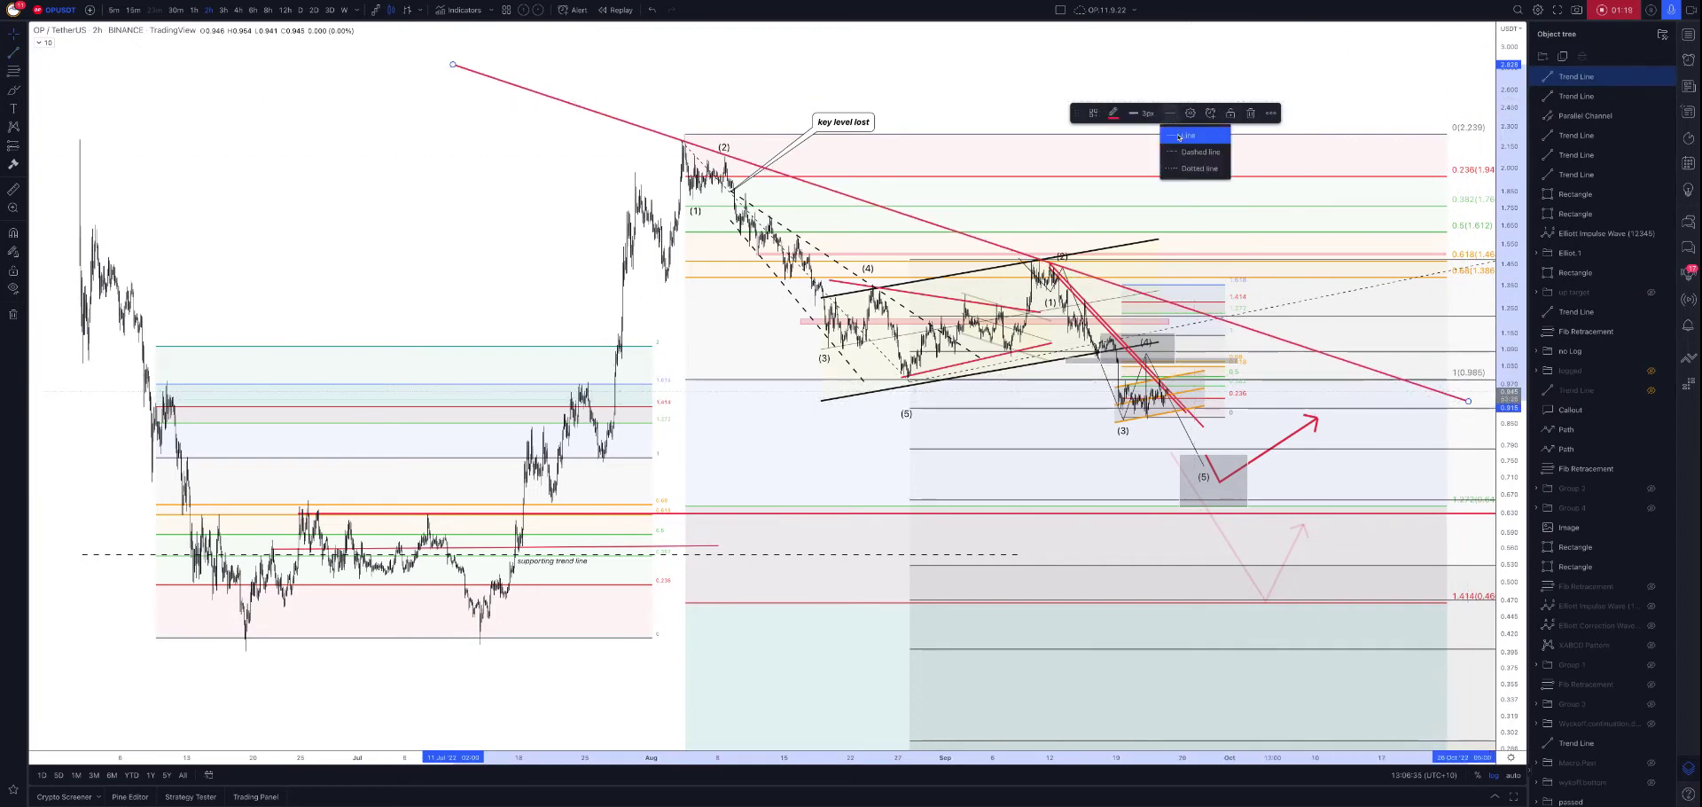
{"action": "left_click", "coordinate": [1177, 152]}
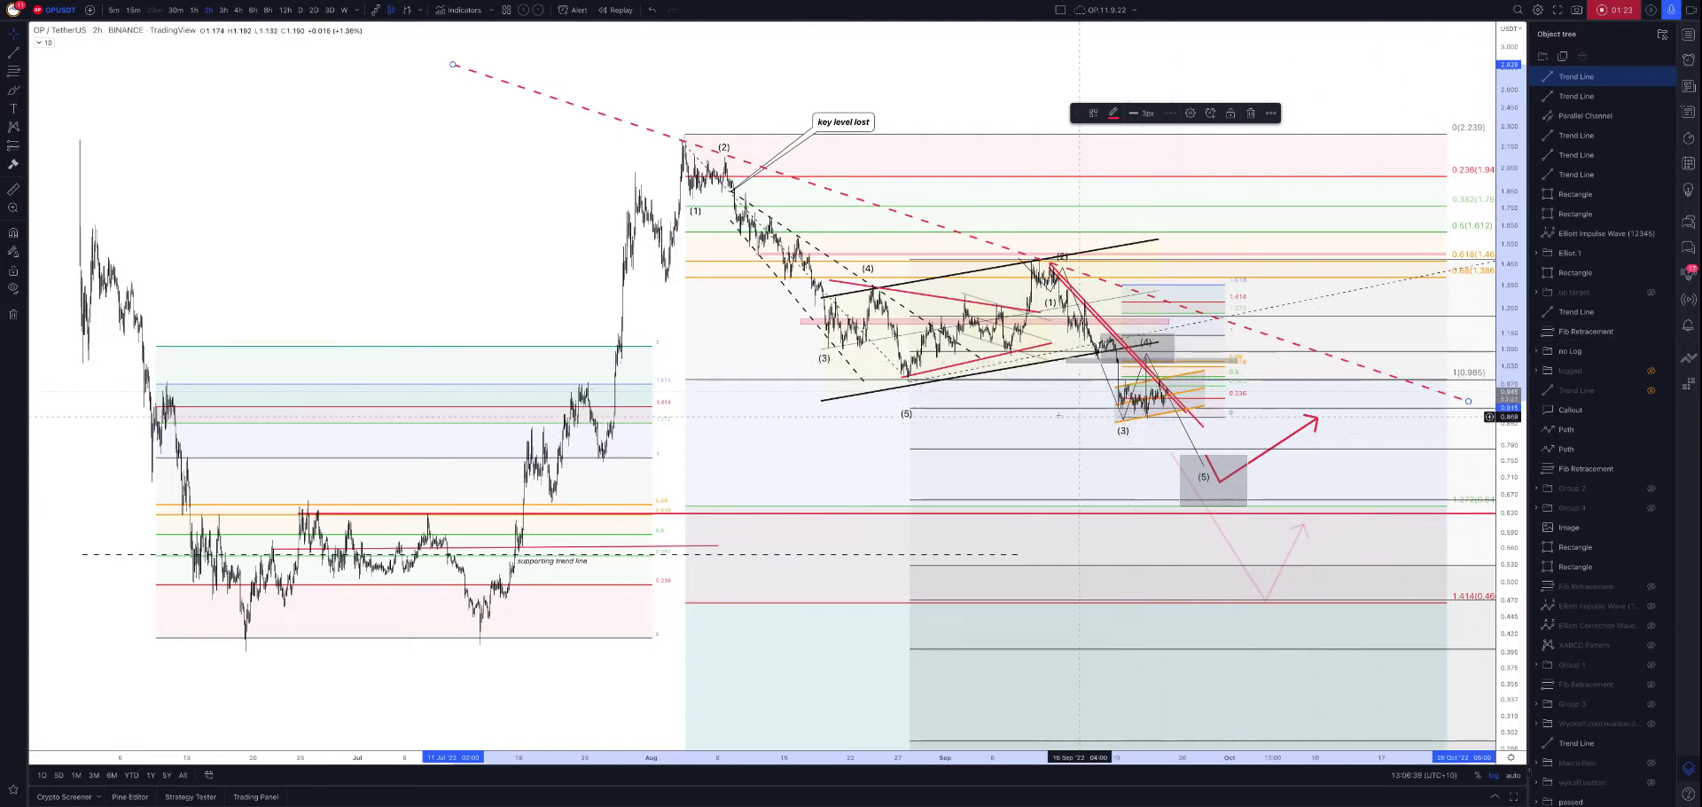
{"action": "scroll", "coordinate": [821, 260], "scroll_direction": "down", "scroll_amount": 3}
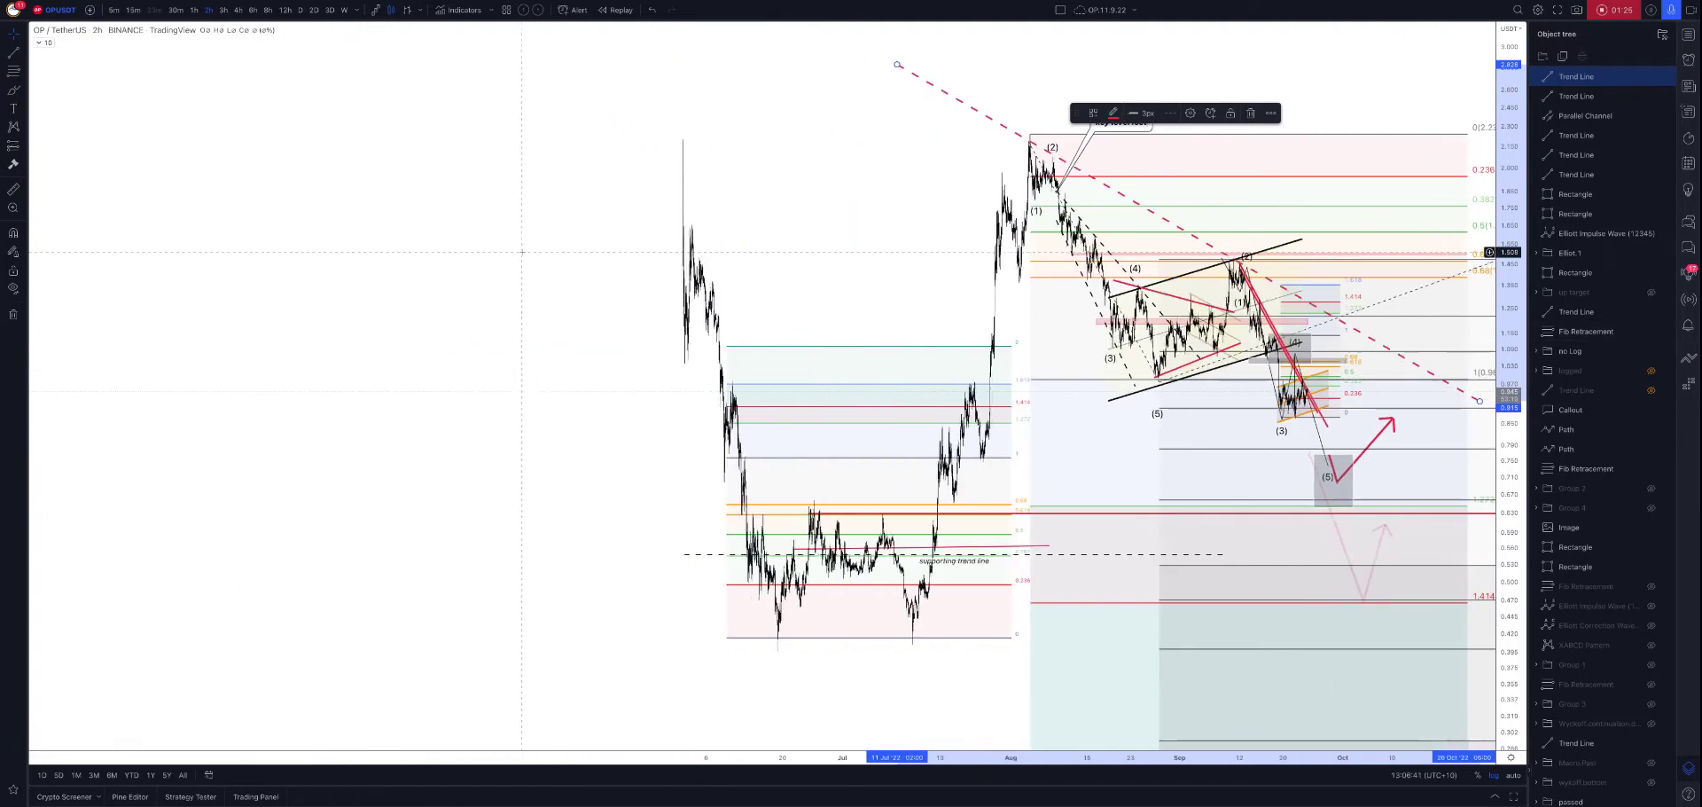
{"action": "left_click_drag", "start_coordinate": [821, 260], "coordinate": [479, 215]}
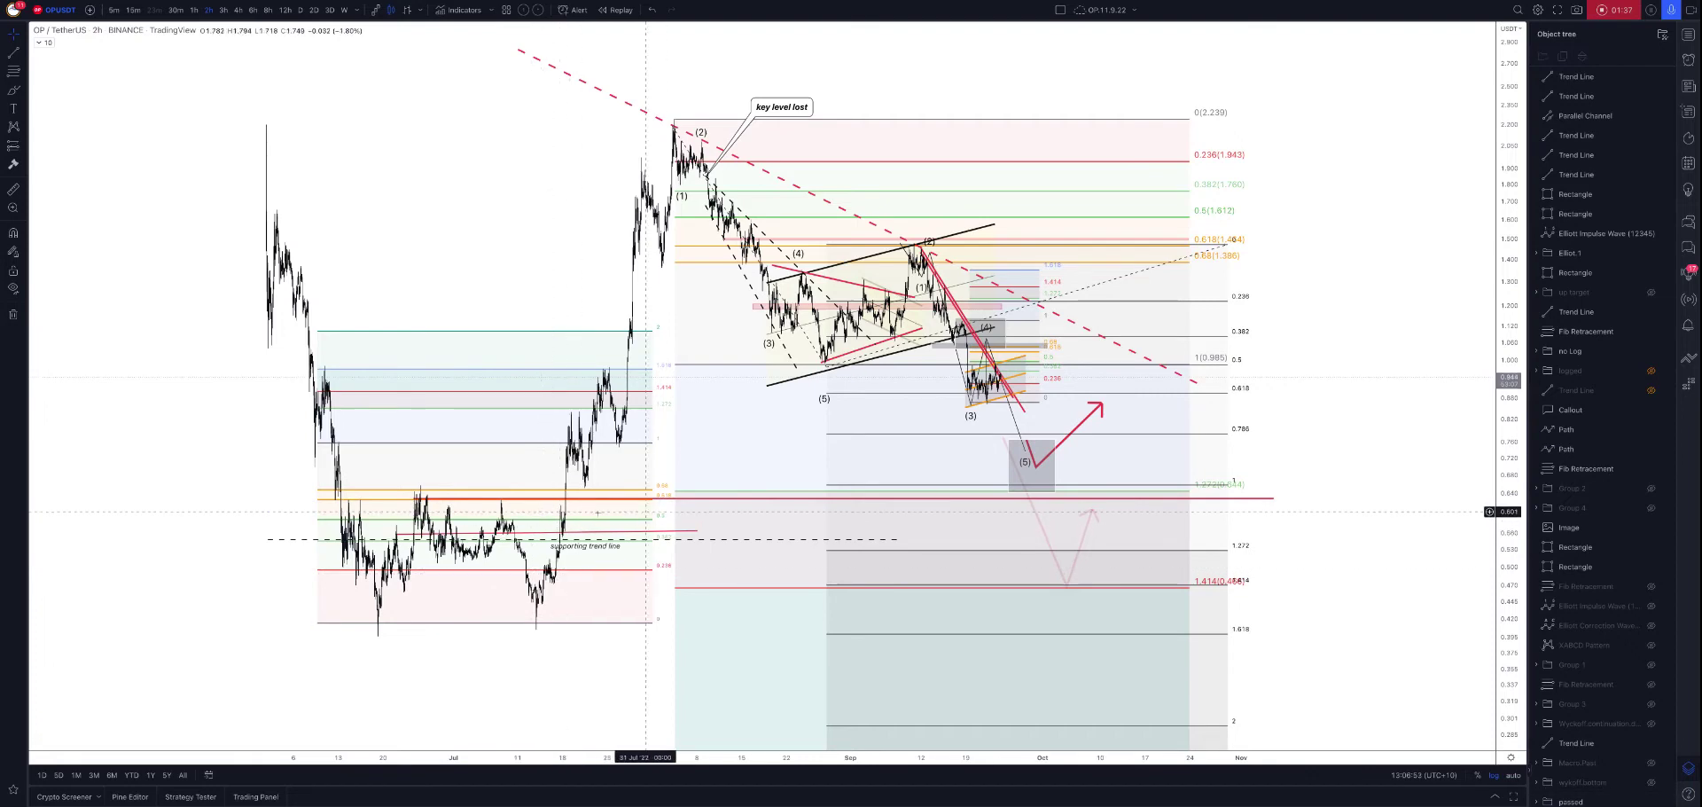
Draw orange rectangles over the June–July consolidation range and around the wave (5) target zone.
{"action": "left_click", "coordinate": [15, 94]}
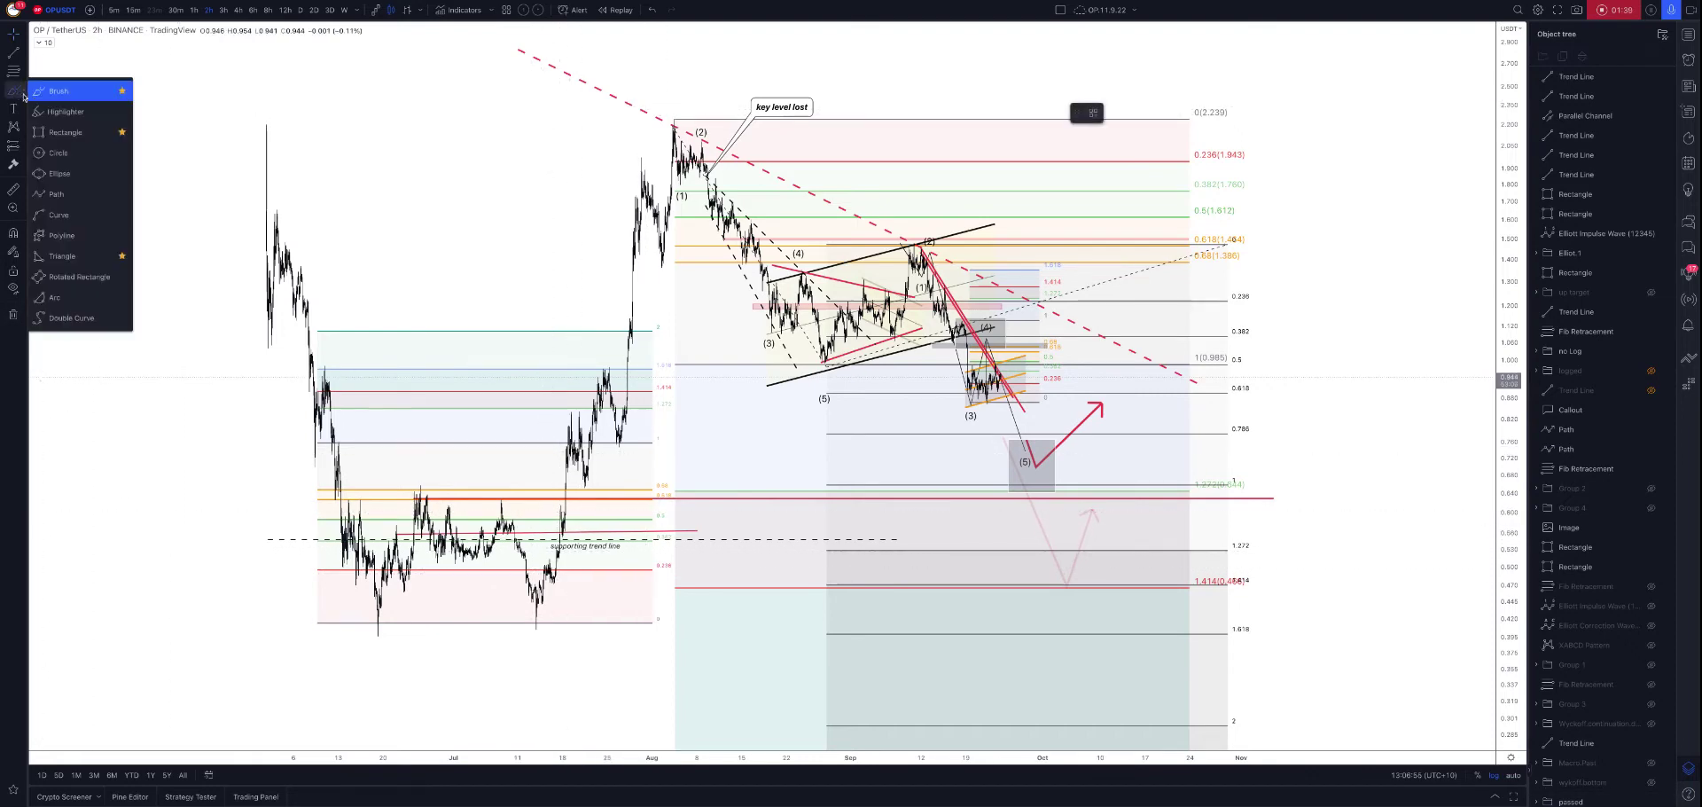
{"action": "left_click", "coordinate": [53, 131]}
{"action": "mouse_move", "coordinate": [321, 499]}
{"action": "left_mouse_down"}
{"action": "mouse_move", "coordinate": [498, 551]}
{"action": "mouse_move", "coordinate": [607, 620]}
{"action": "mouse_move", "coordinate": [652, 628]}
{"action": "mouse_move", "coordinate": [621, 619]}
{"action": "left_mouse_up"}
{"action": "left_click_drag", "start_coordinate": [324, 557], "coordinate": [337, 558]}
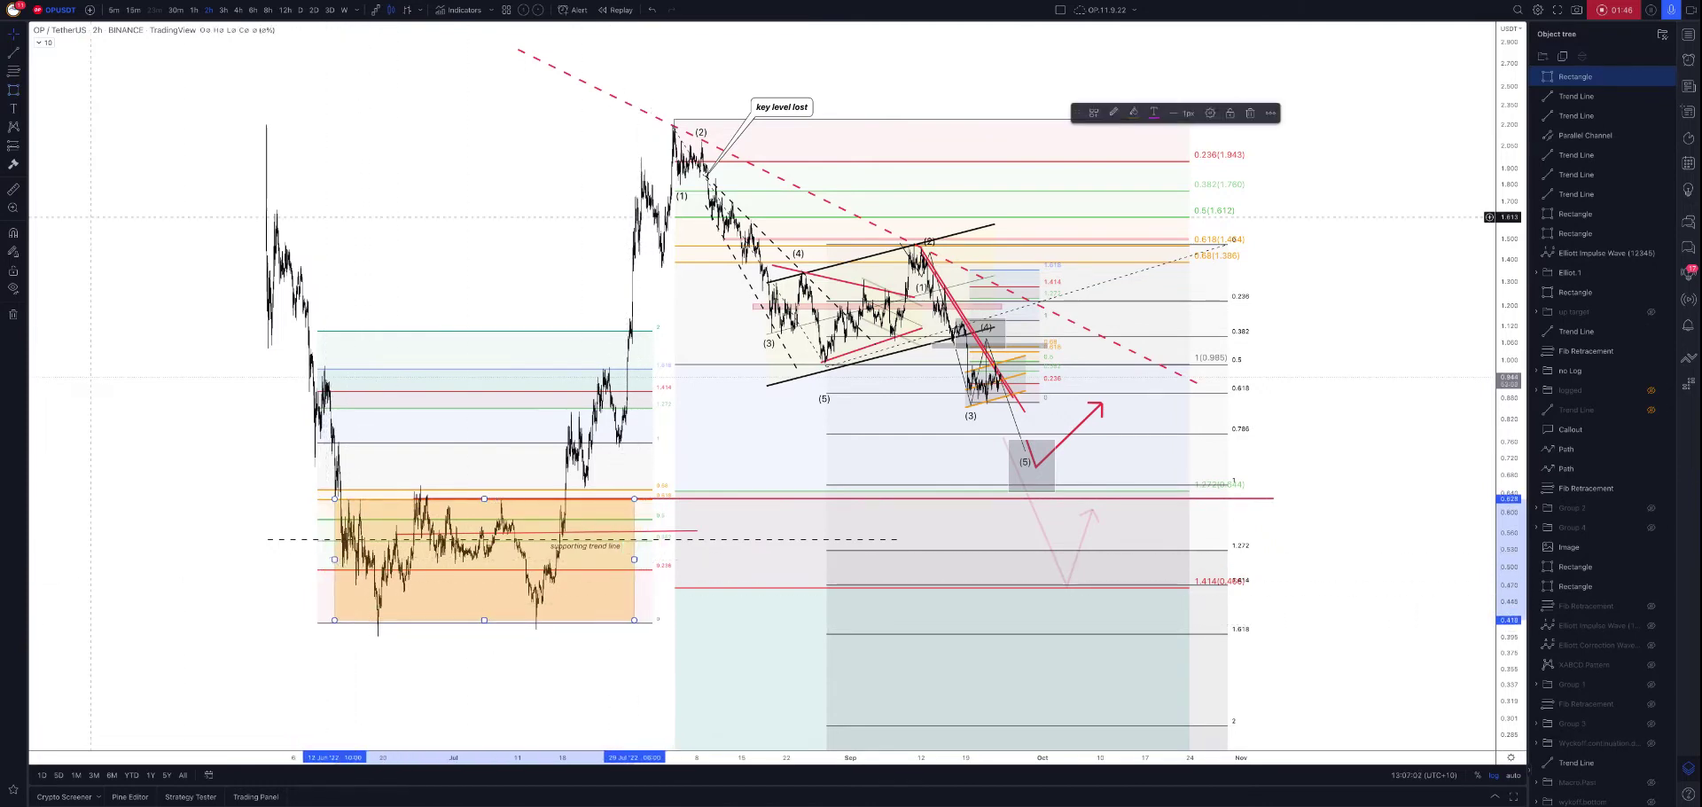
{"action": "left_click", "coordinate": [14, 90]}
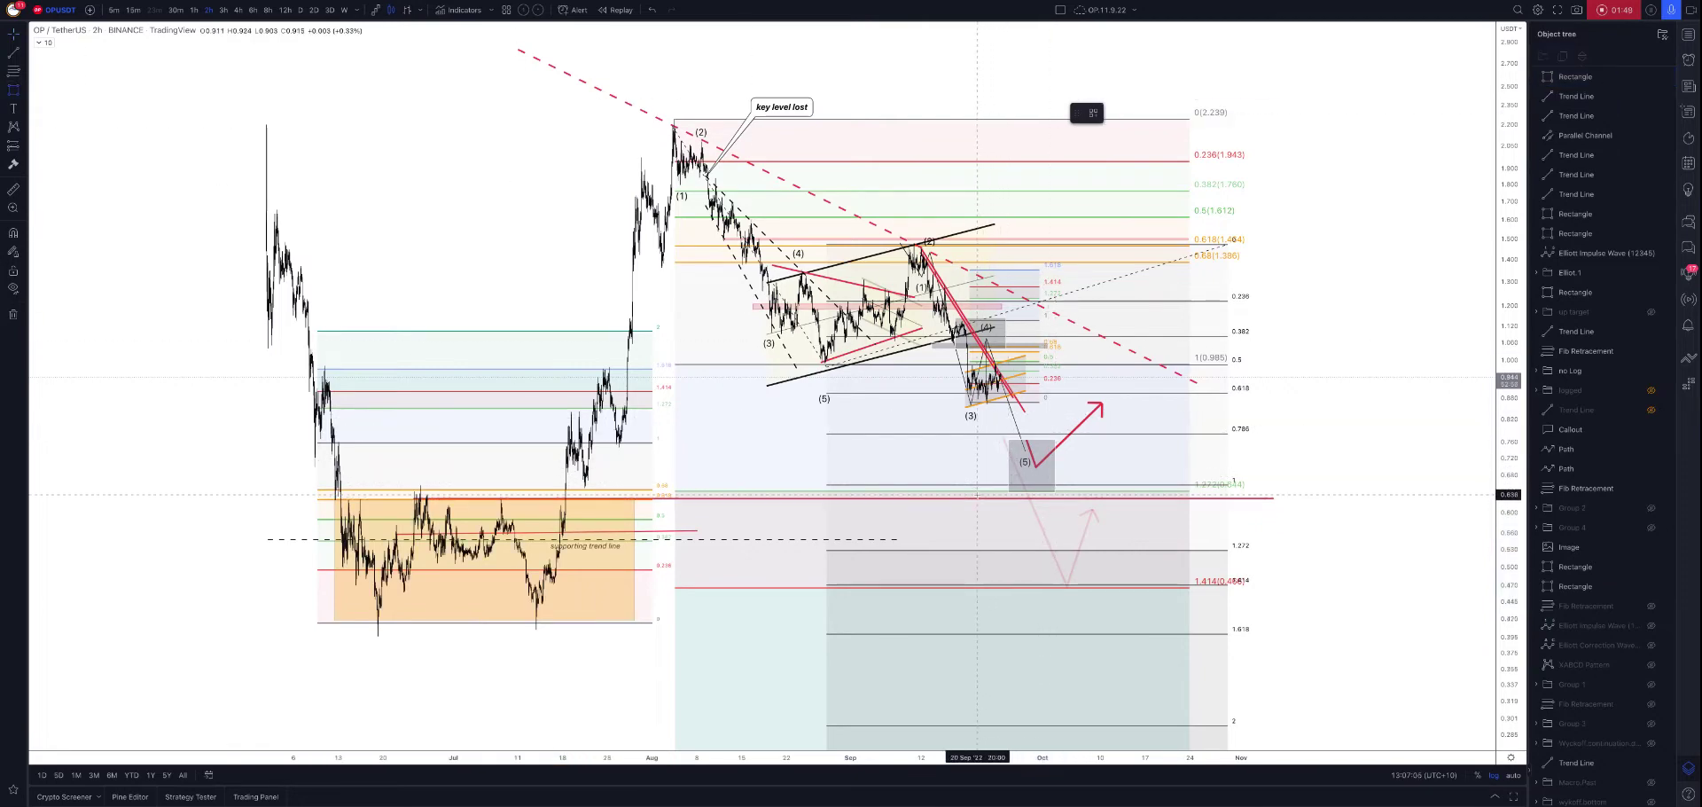
{"action": "mouse_move", "coordinate": [977, 493]}
{"action": "left_mouse_down"}
{"action": "mouse_move", "coordinate": [1108, 422]}
{"action": "mouse_move", "coordinate": [1258, 416]}
{"action": "mouse_move", "coordinate": [1270, 431]}
{"action": "left_mouse_up"}
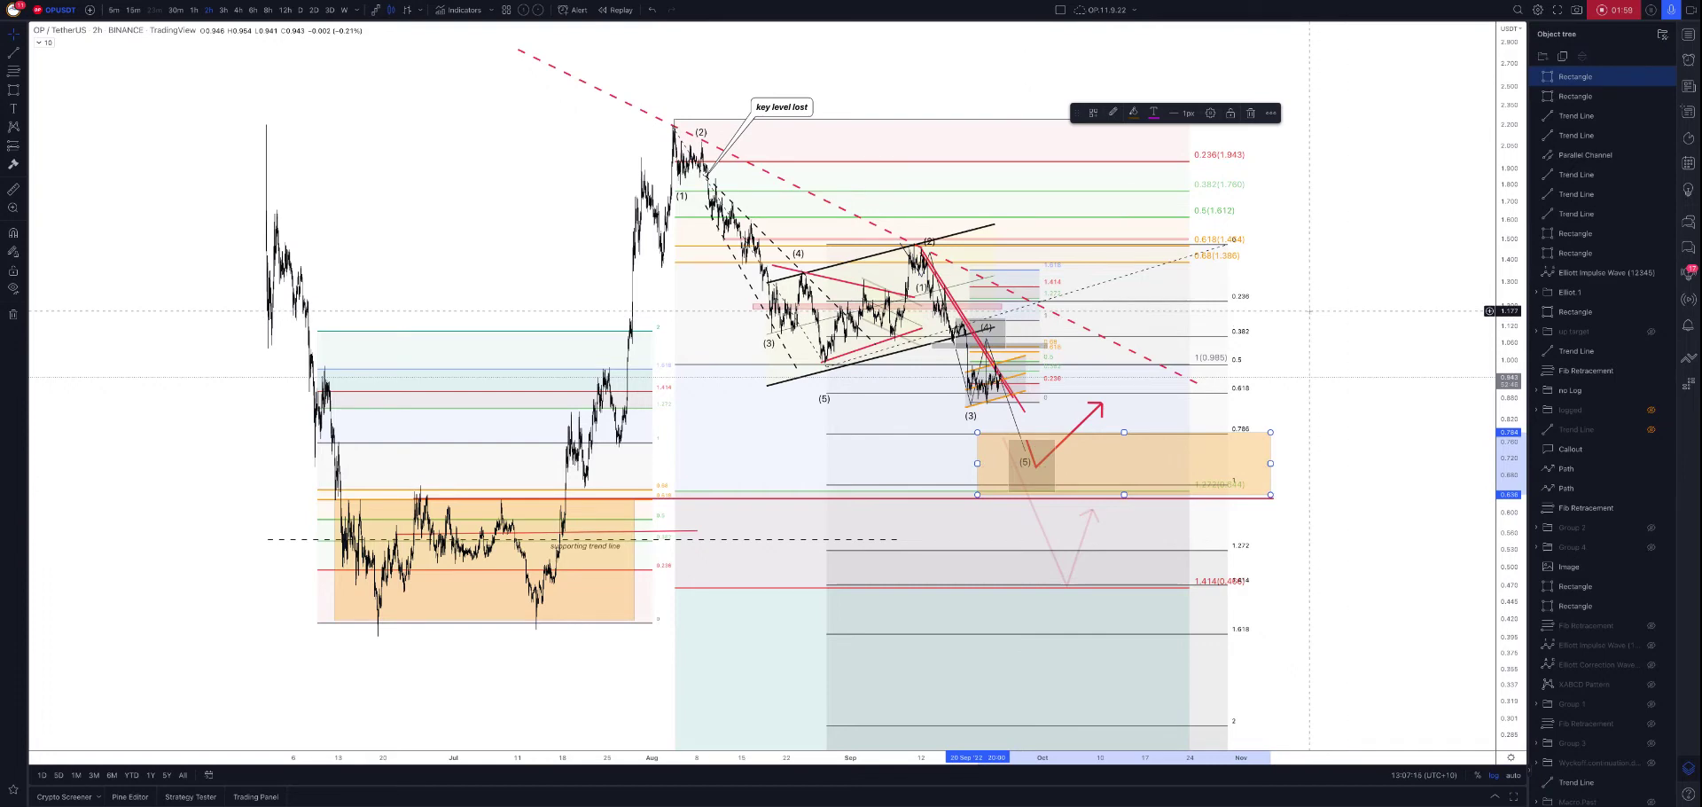
Turn on Wave in the down.Wave(12345) Elliott wave's Style settings to link its points.
{"action": "scroll", "coordinate": [1310, 311], "scroll_direction": "up", "scroll_amount": 3}
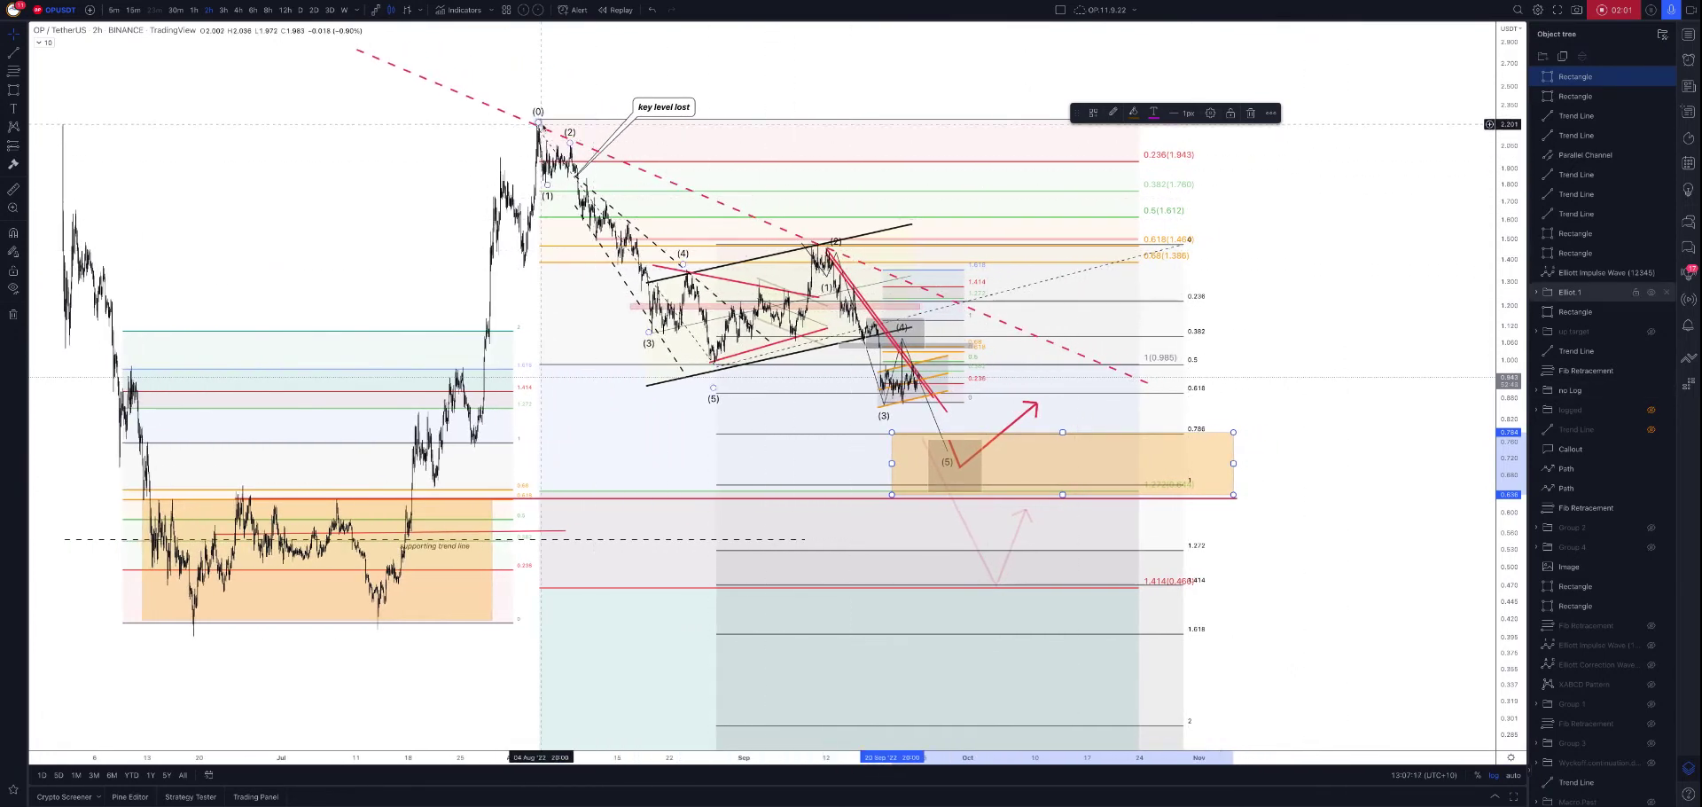
{"action": "left_click", "coordinate": [541, 124]}
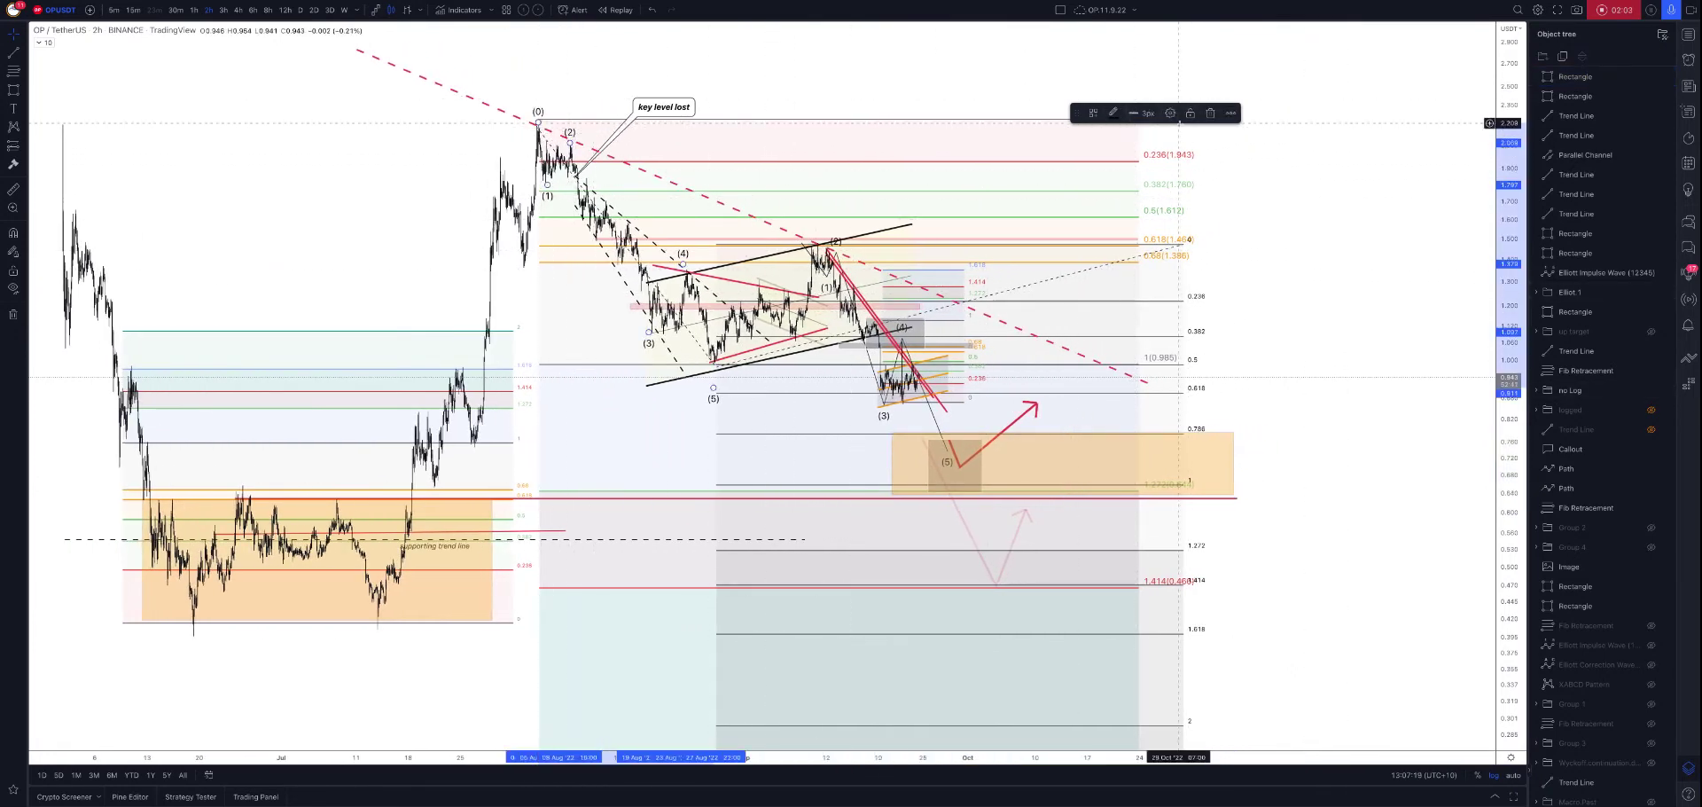
{"action": "left_click", "coordinate": [1171, 114]}
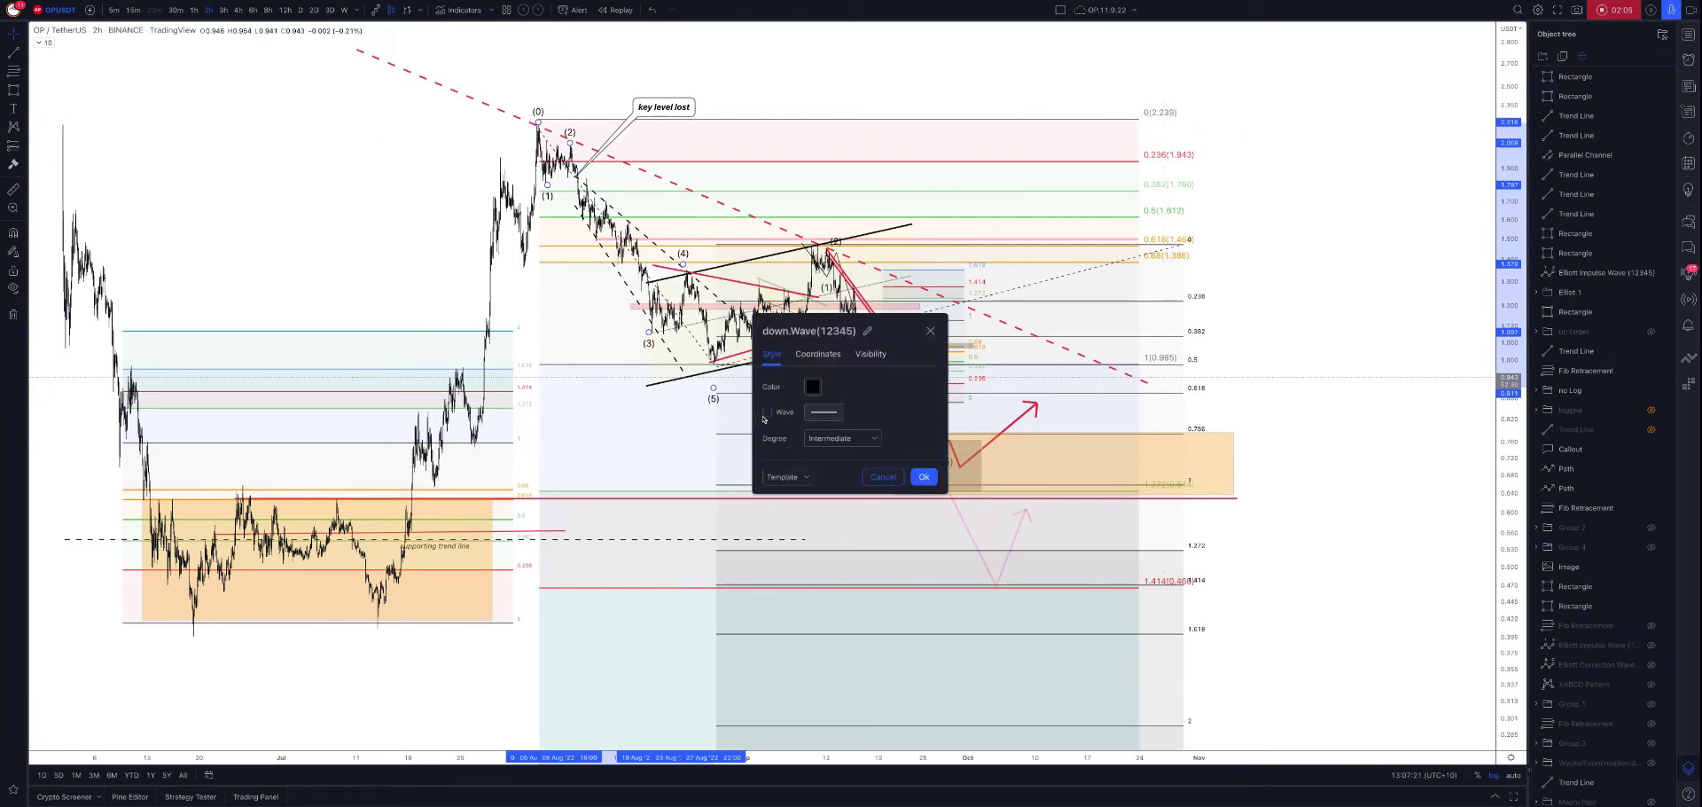
{"action": "left_click", "coordinate": [766, 413]}
{"action": "left_click", "coordinate": [922, 477]}
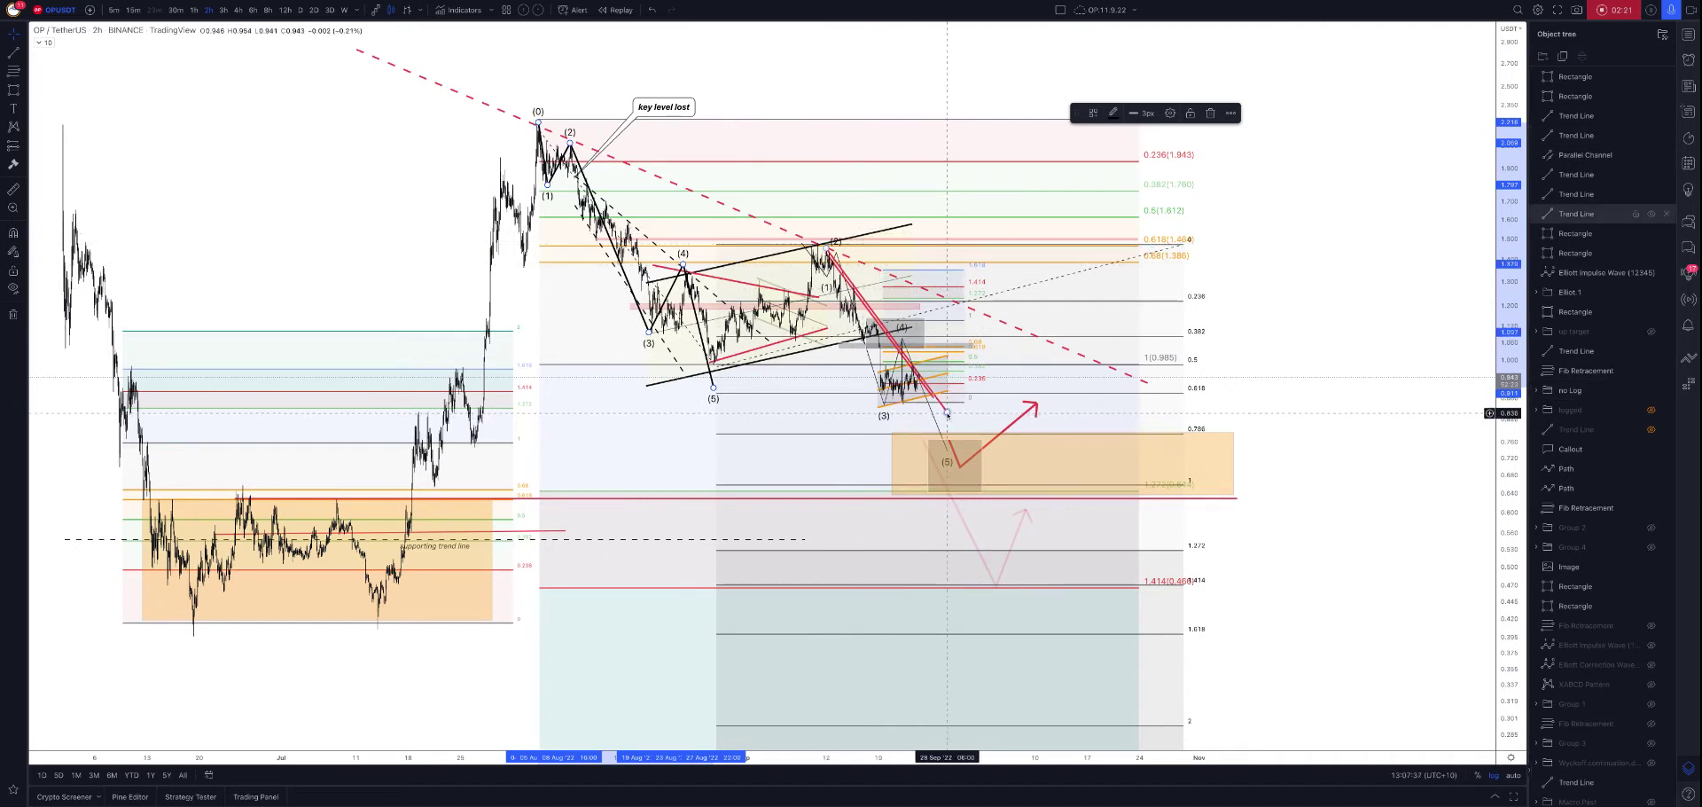
{"action": "left_click_drag", "start_coordinate": [948, 412], "coordinate": [980, 453]}
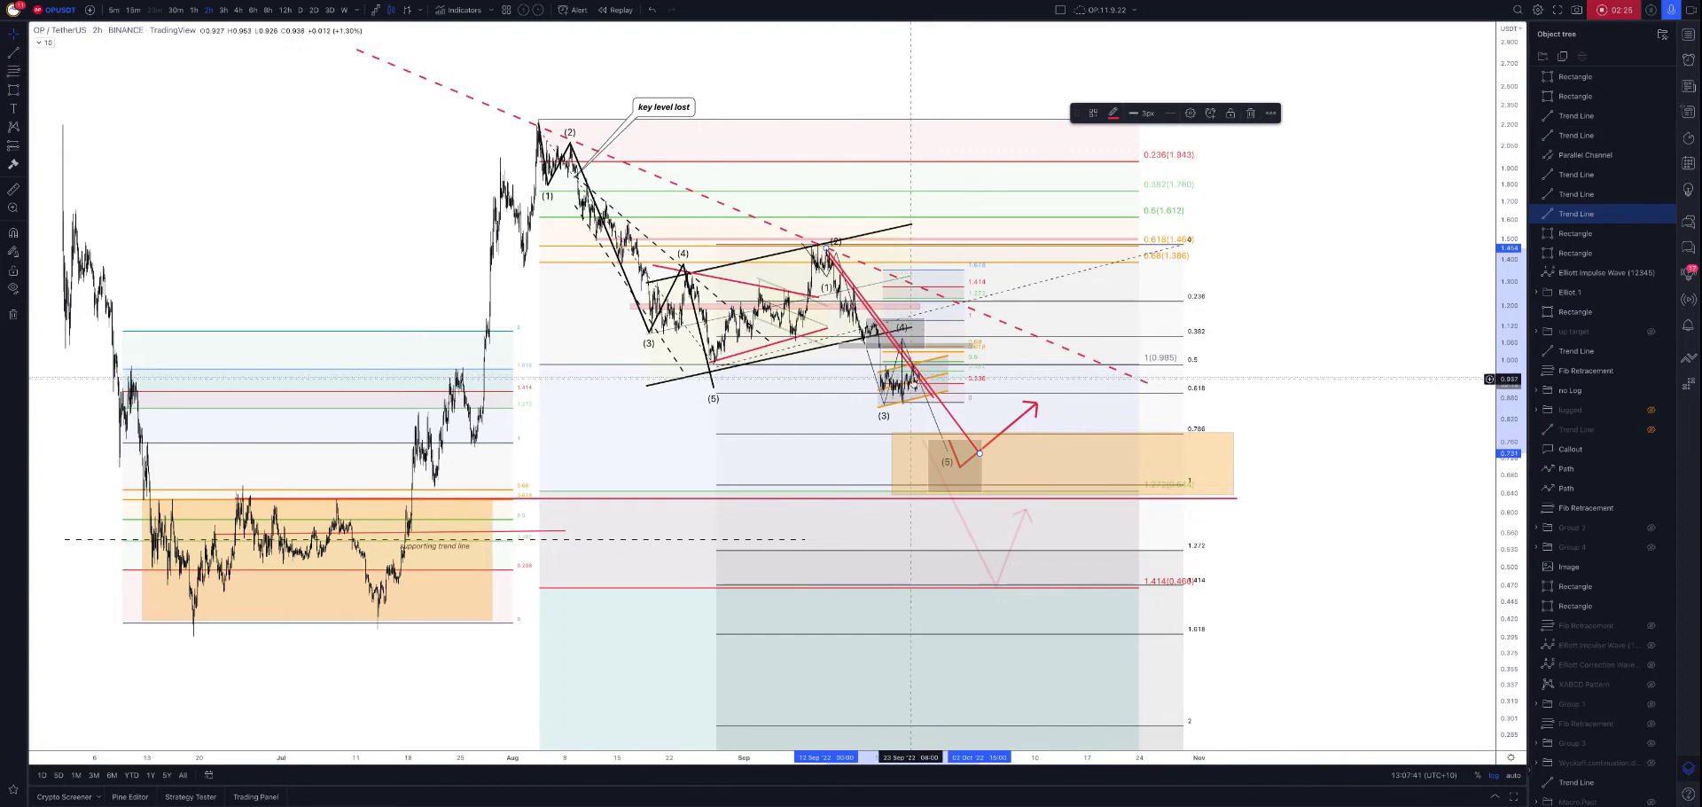
{"action": "scroll", "coordinate": [910, 379], "scroll_direction": "up", "scroll_amount": 3}
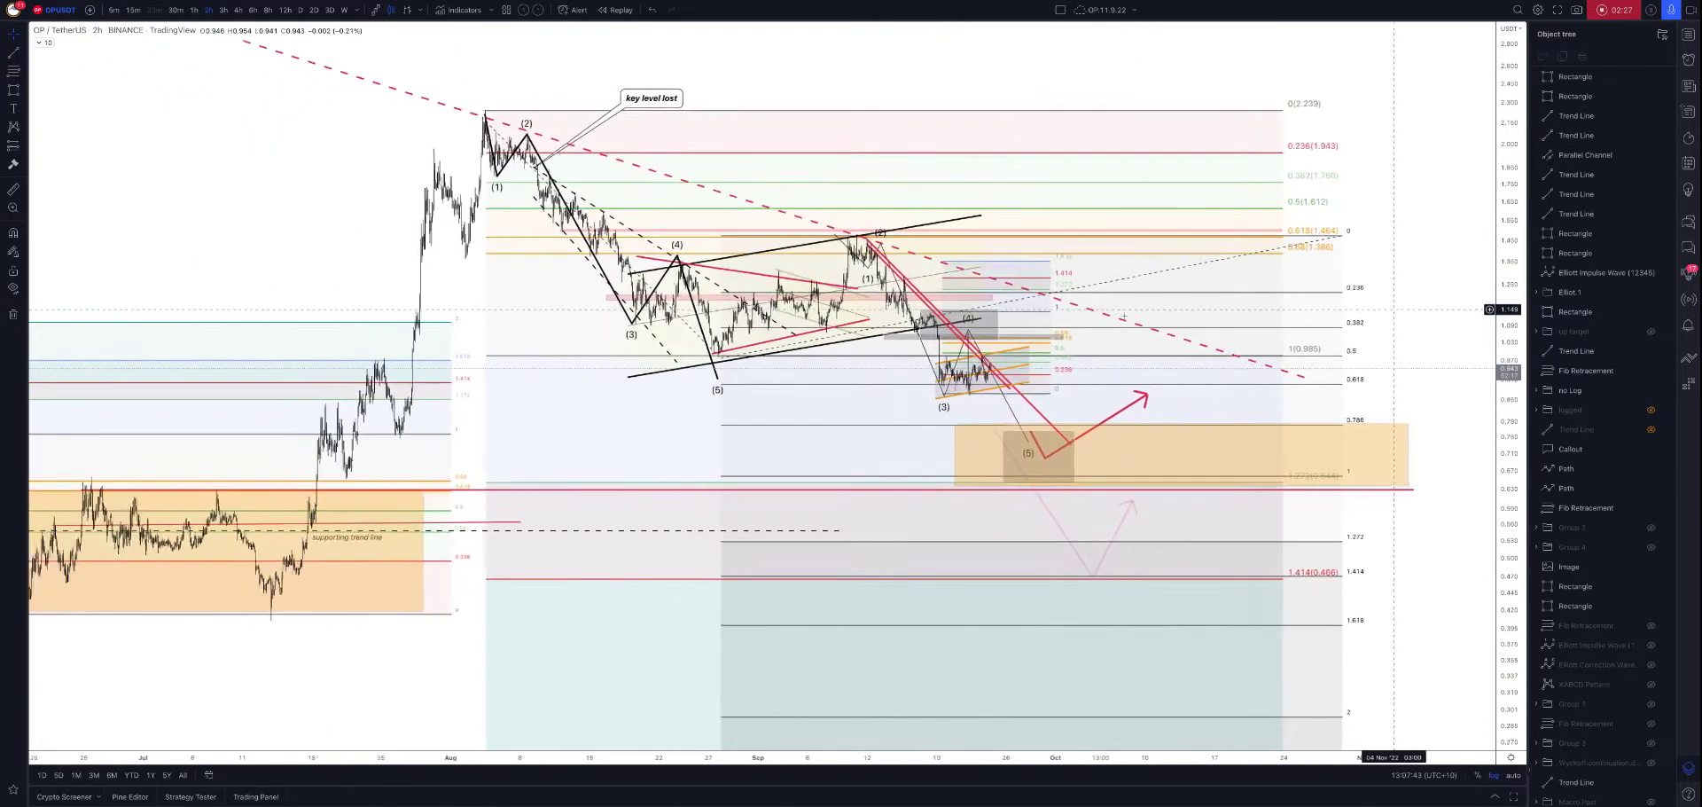
{"action": "scroll", "coordinate": [1394, 309], "scroll_direction": "up", "scroll_amount": 3}
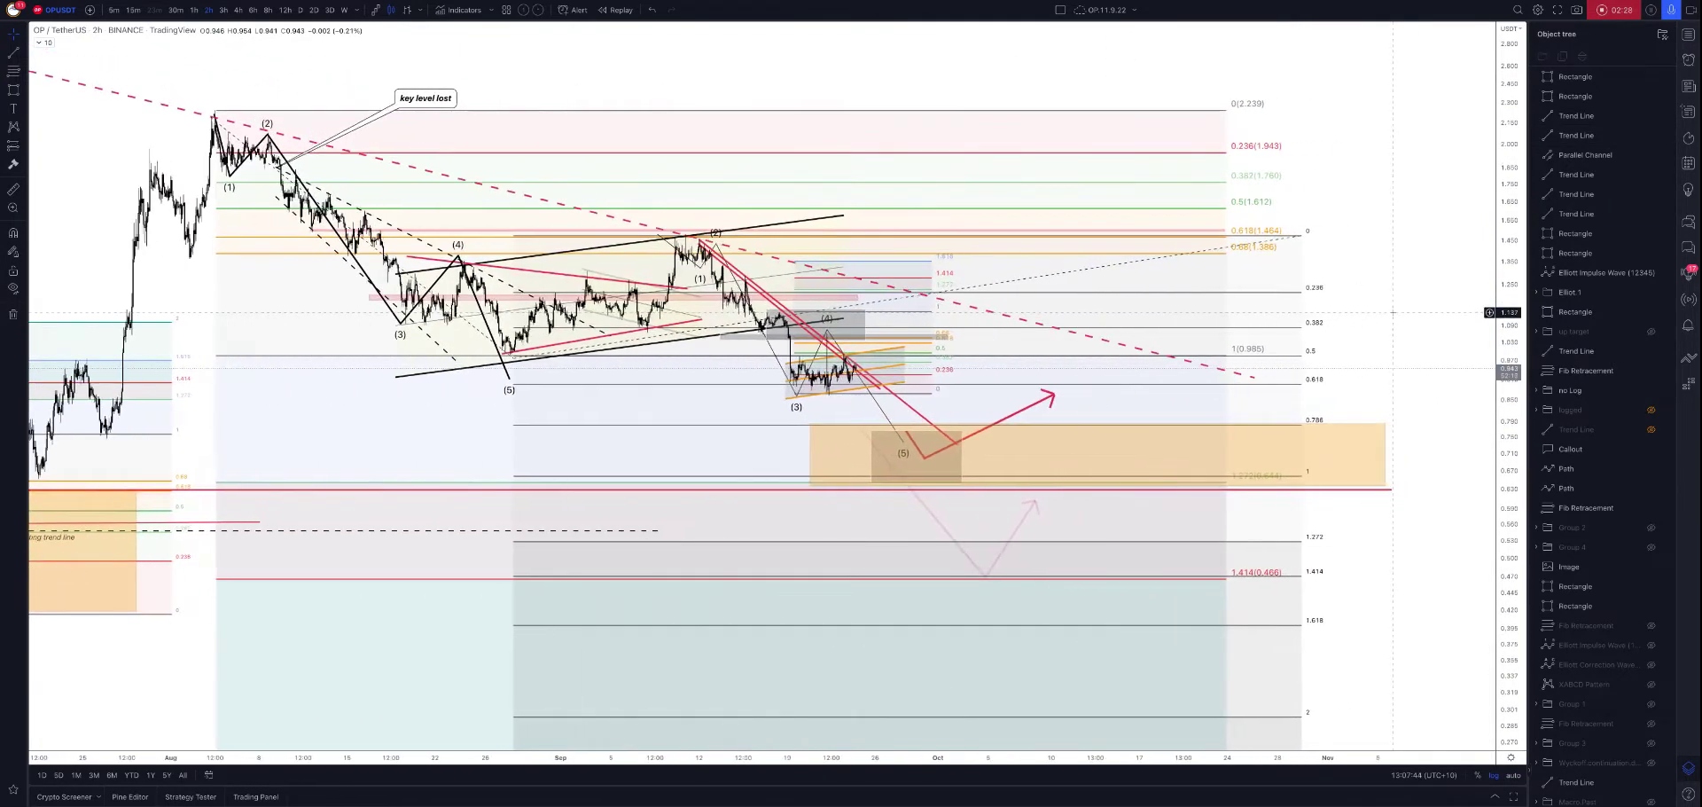
{"action": "left_click", "coordinate": [881, 400]}
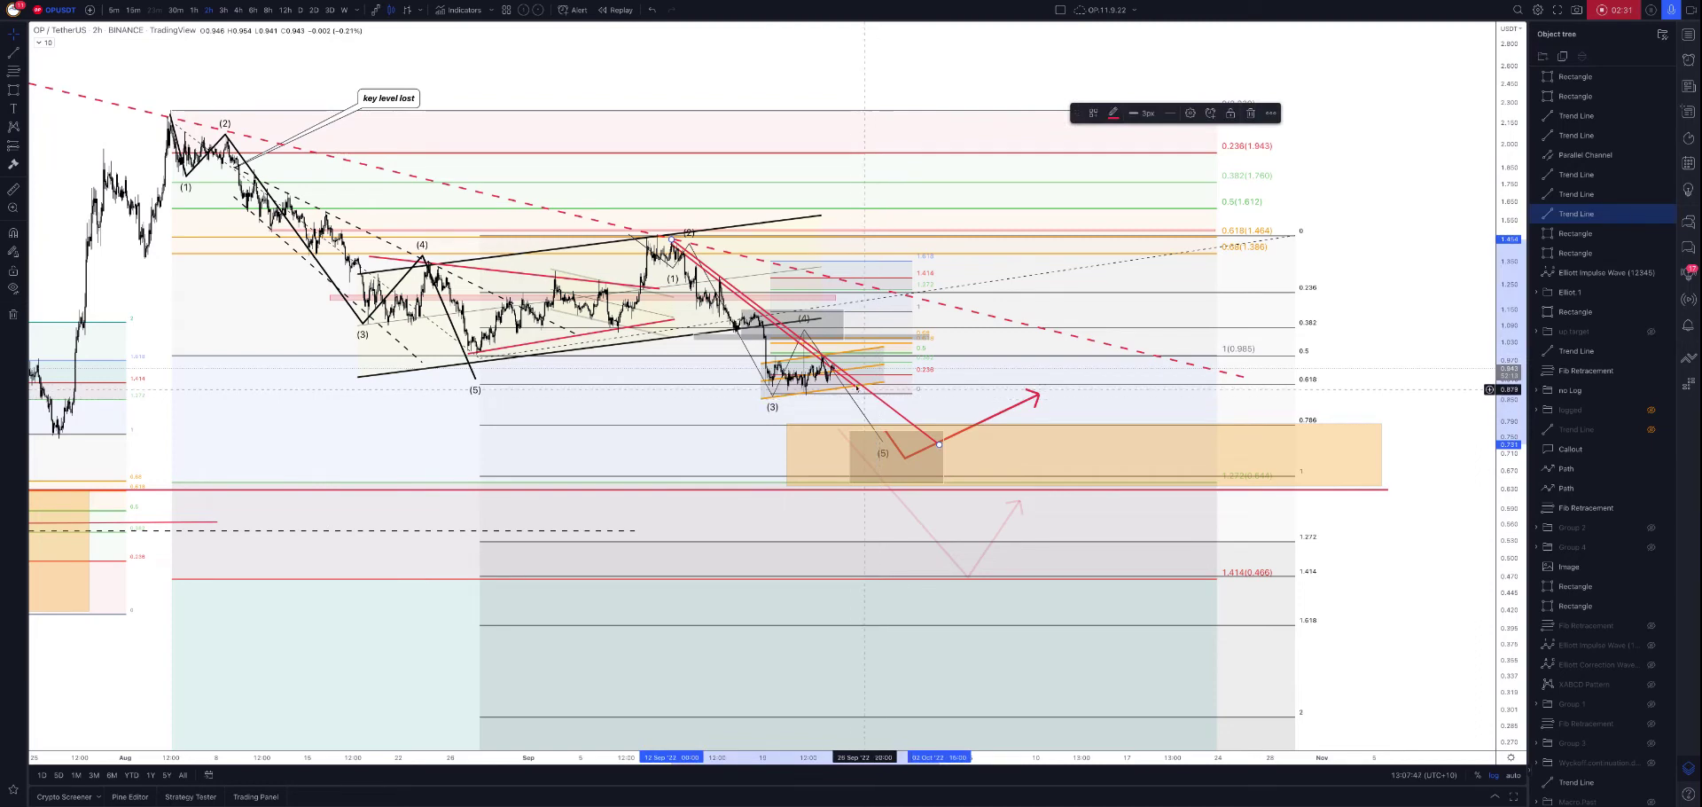
{"action": "left_click", "coordinate": [16, 58]}
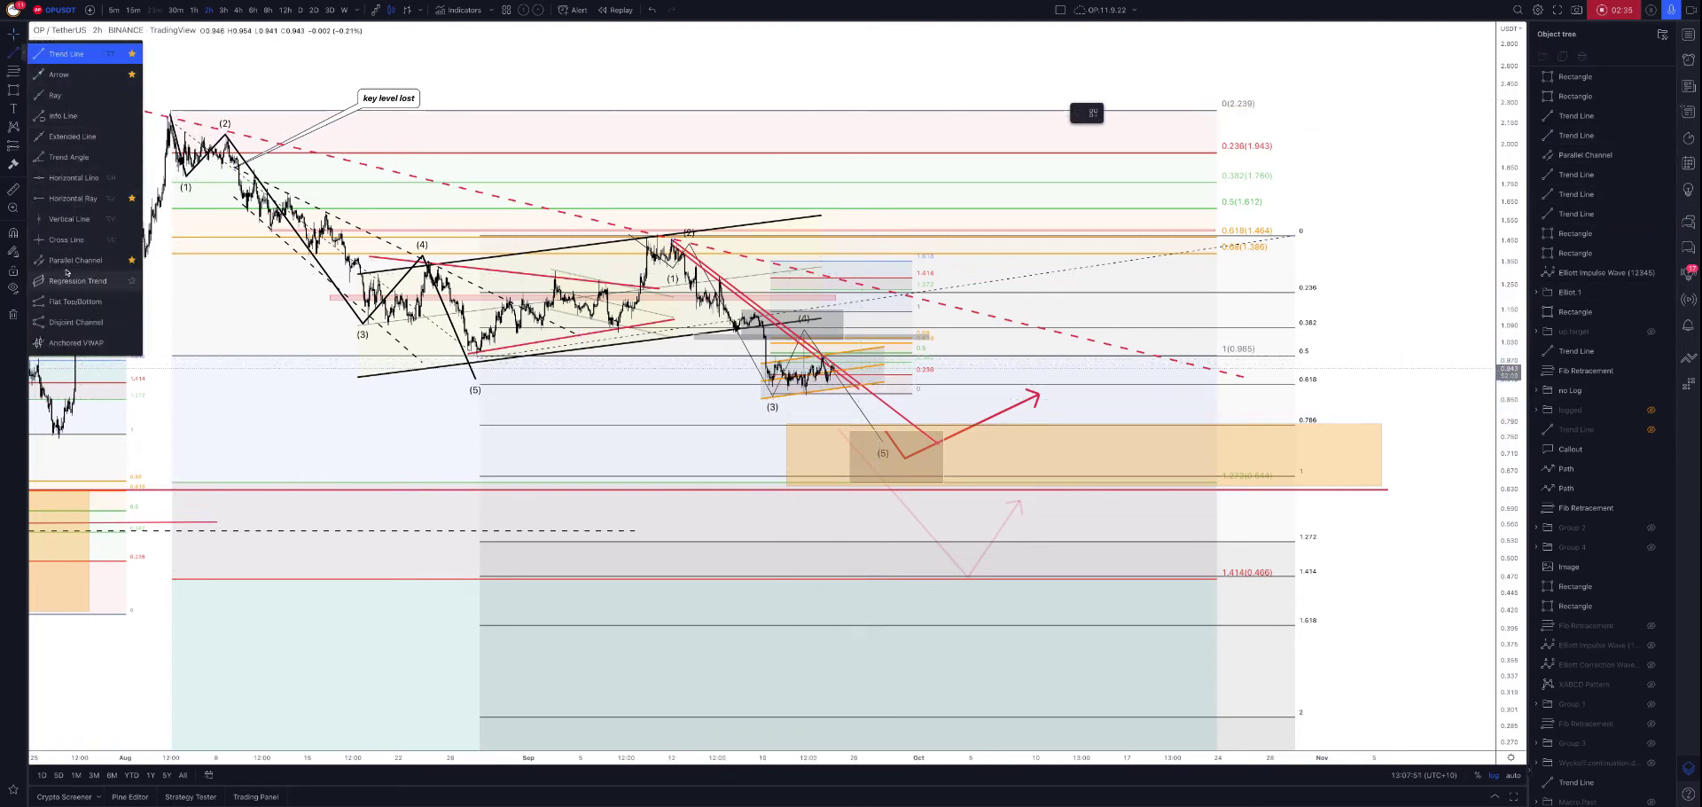
{"action": "left_click", "coordinate": [68, 268]}
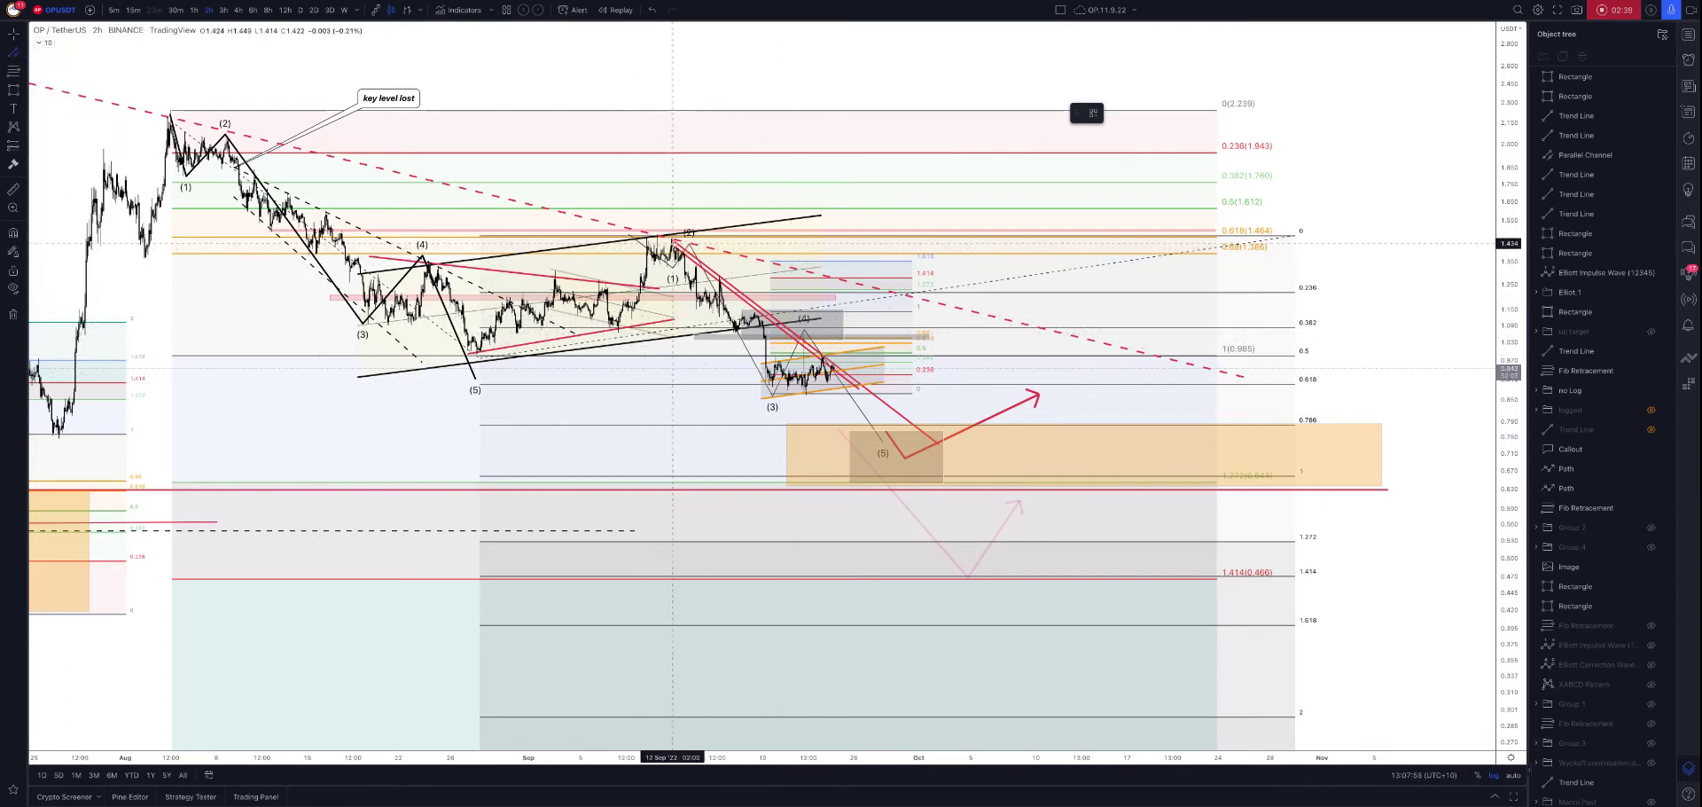
{"action": "left_click", "coordinate": [669, 241]}
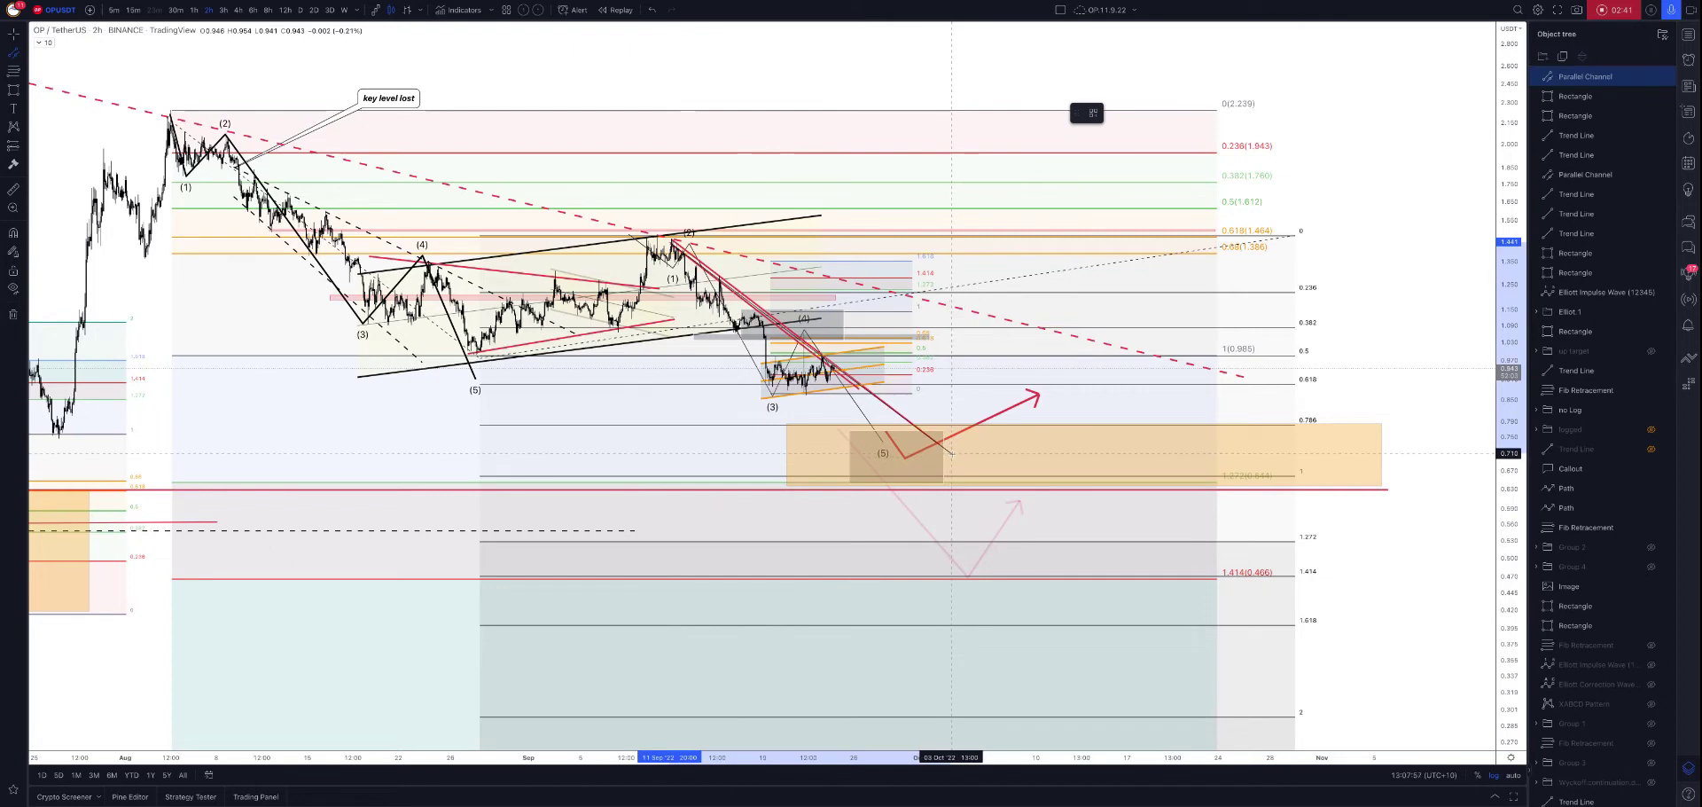
{"action": "left_click", "coordinate": [951, 454]}
{"action": "left_click", "coordinate": [873, 462]}
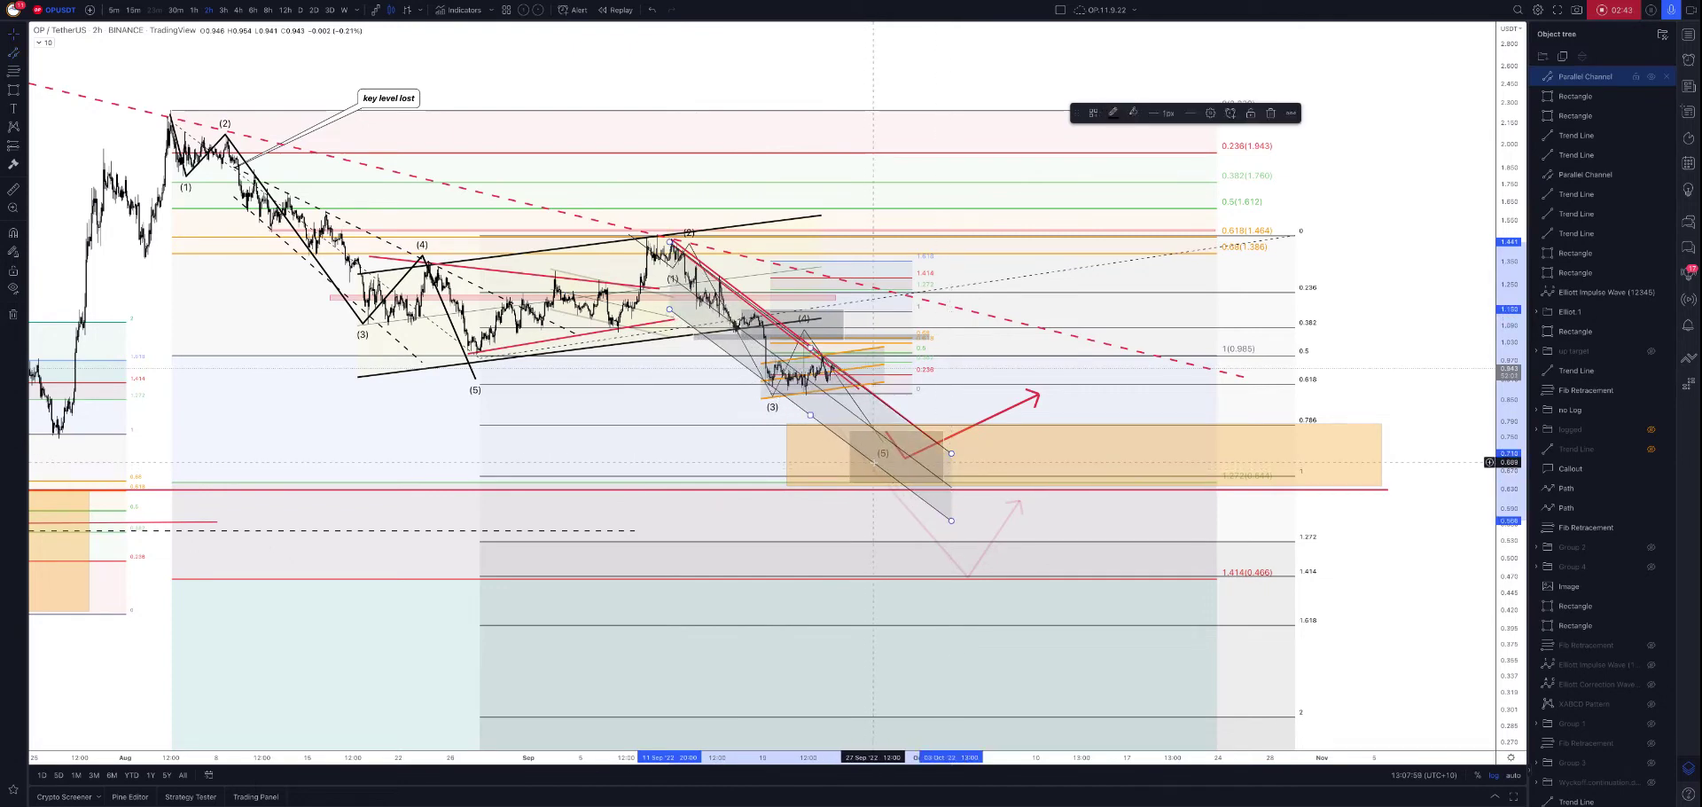
{"action": "mouse_move", "coordinate": [853, 380]}
{"action": "left_mouse_down"}
{"action": "mouse_move", "coordinate": [853, 312]}
{"action": "mouse_move", "coordinate": [847, 371]}
{"action": "left_mouse_up"}
{"action": "left_click_drag", "start_coordinate": [951, 521], "coordinate": [905, 486]}
{"action": "scroll", "coordinate": [1286, 462], "scroll_direction": "up", "scroll_amount": 2}
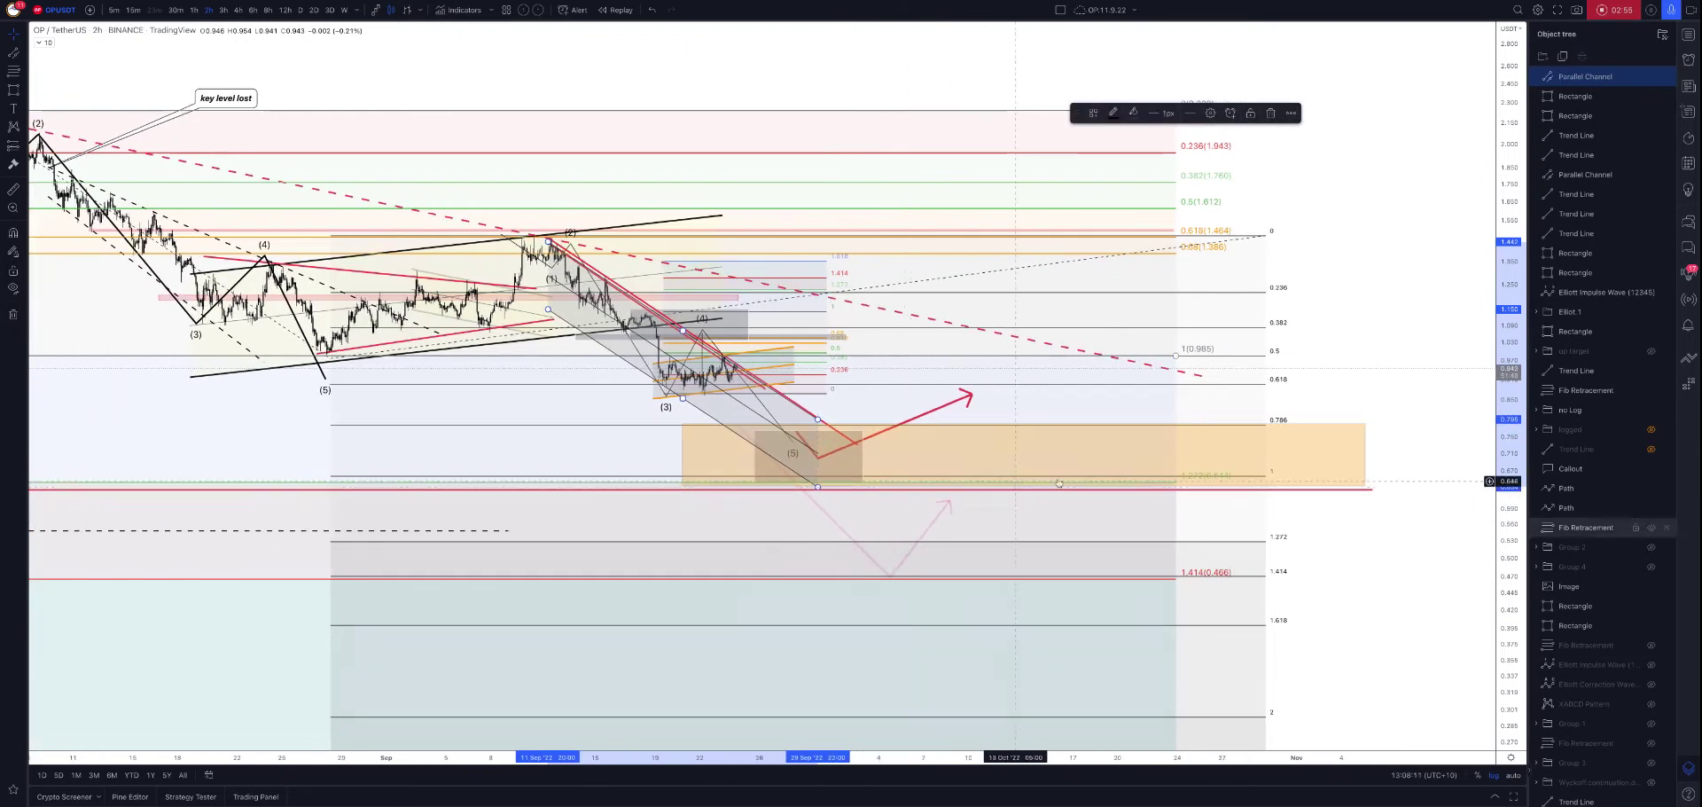
{"action": "scroll", "coordinate": [1200, 331], "scroll_direction": "right", "scroll_amount": 5}
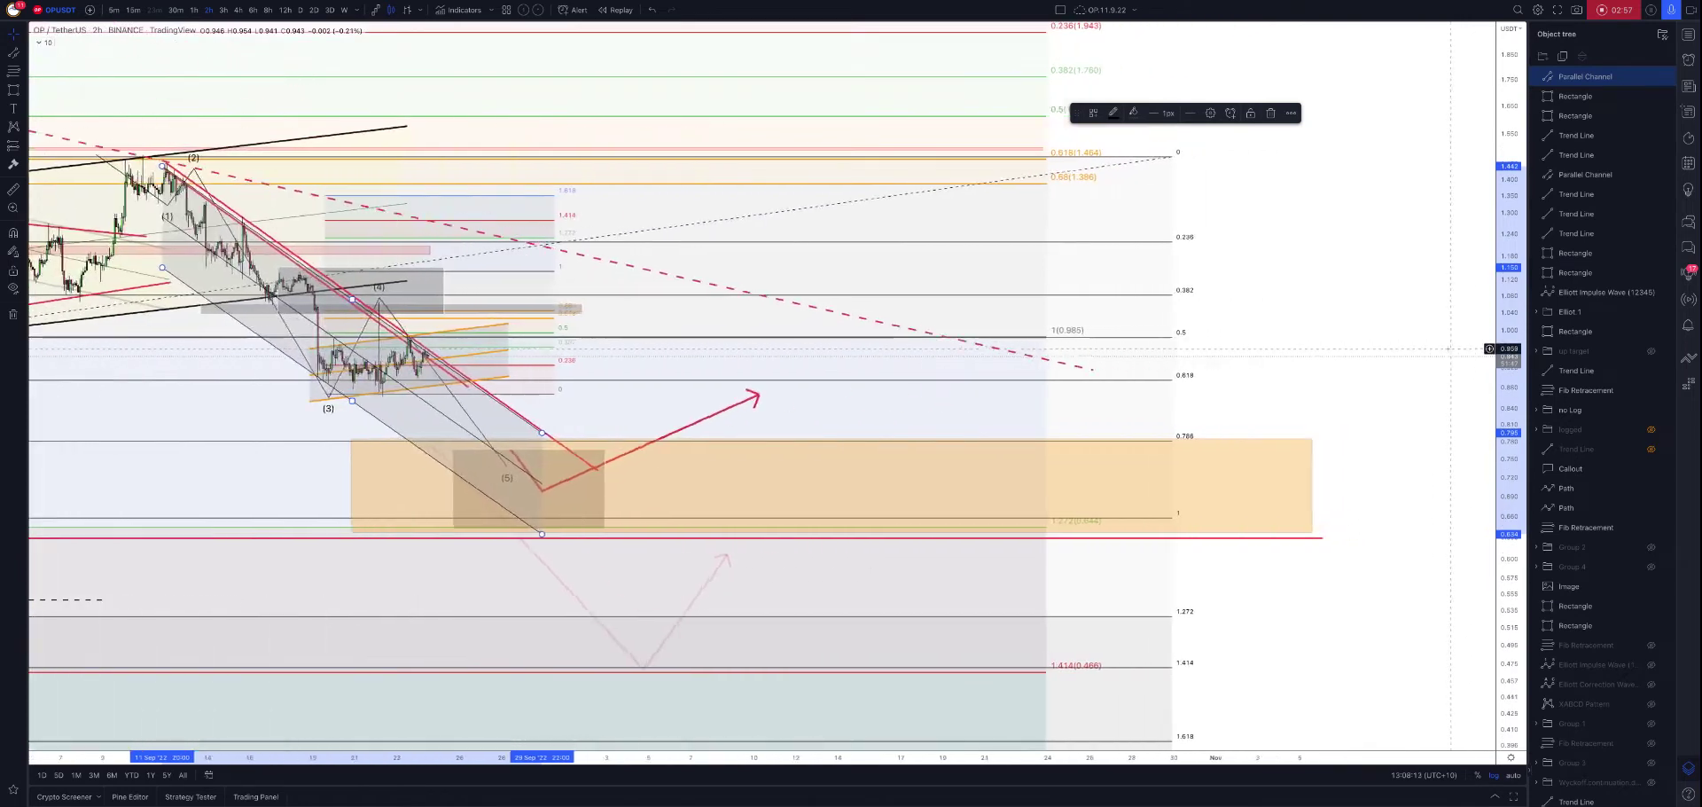
{"action": "scroll", "coordinate": [1199, 332], "scroll_direction": "down", "scroll_amount": 3}
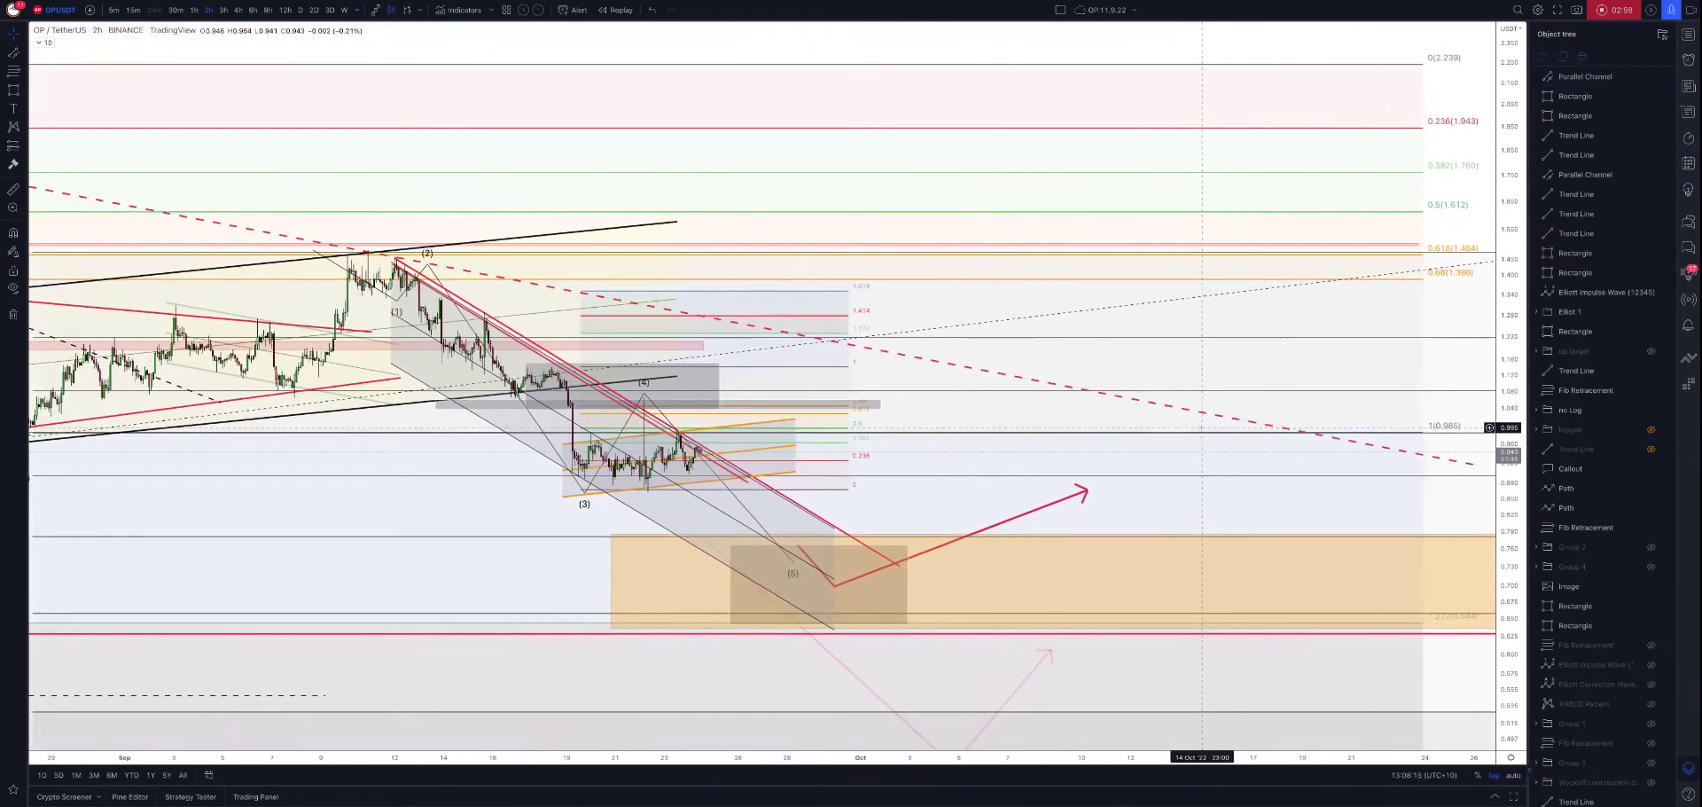
Pan and zoom out to show June–November, from the early-August high to the October projections.
{"action": "left_click", "coordinate": [607, 430]}
{"action": "key", "text": "Escape"}
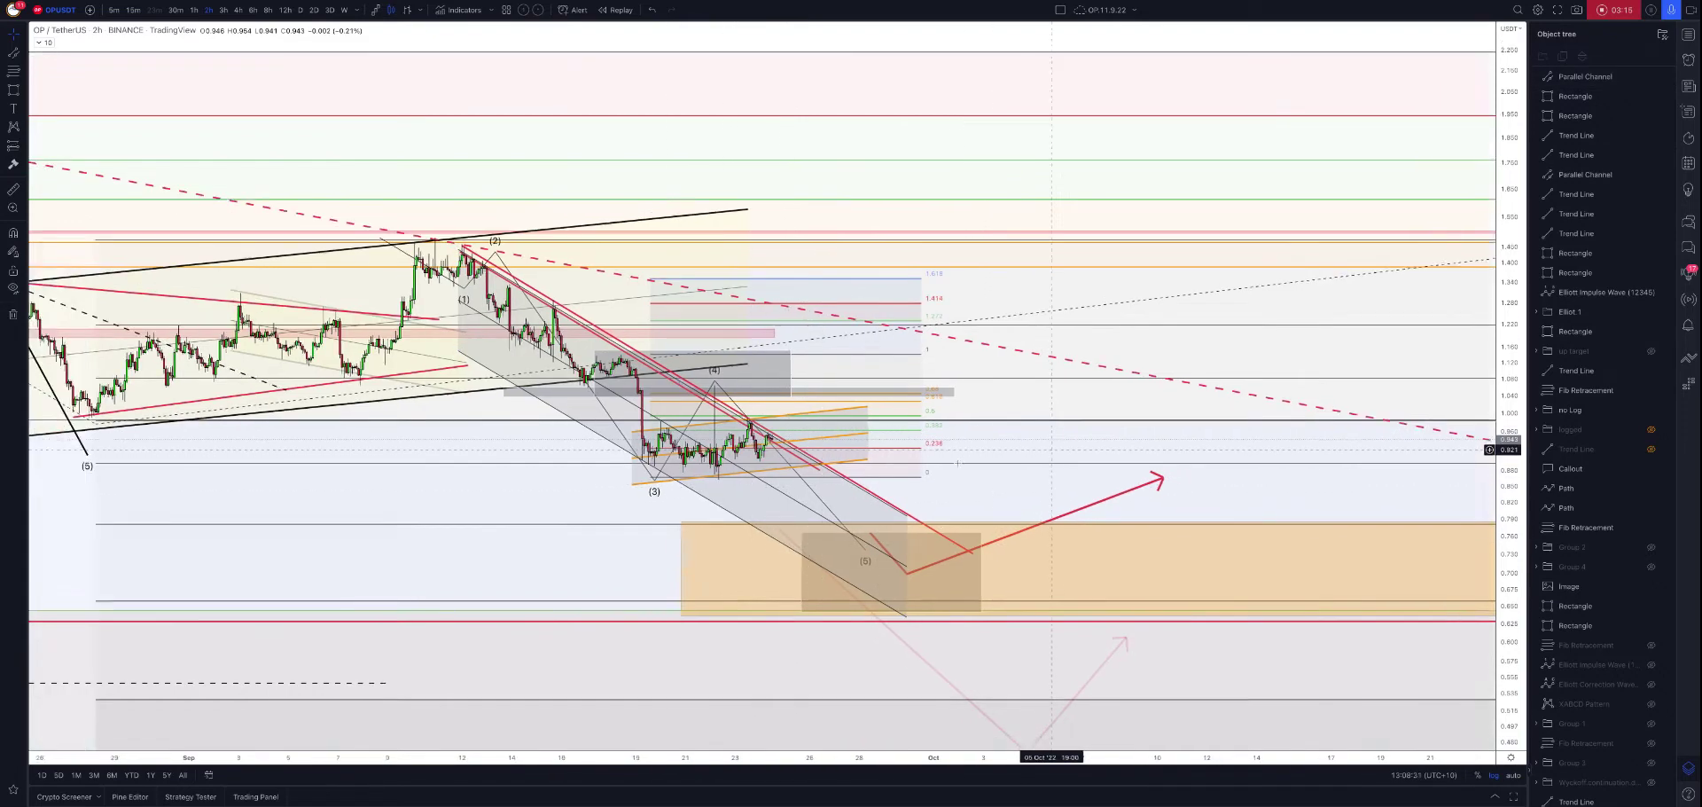
{"action": "left_click_drag", "start_coordinate": [1154, 426], "coordinate": [1260, 427]}
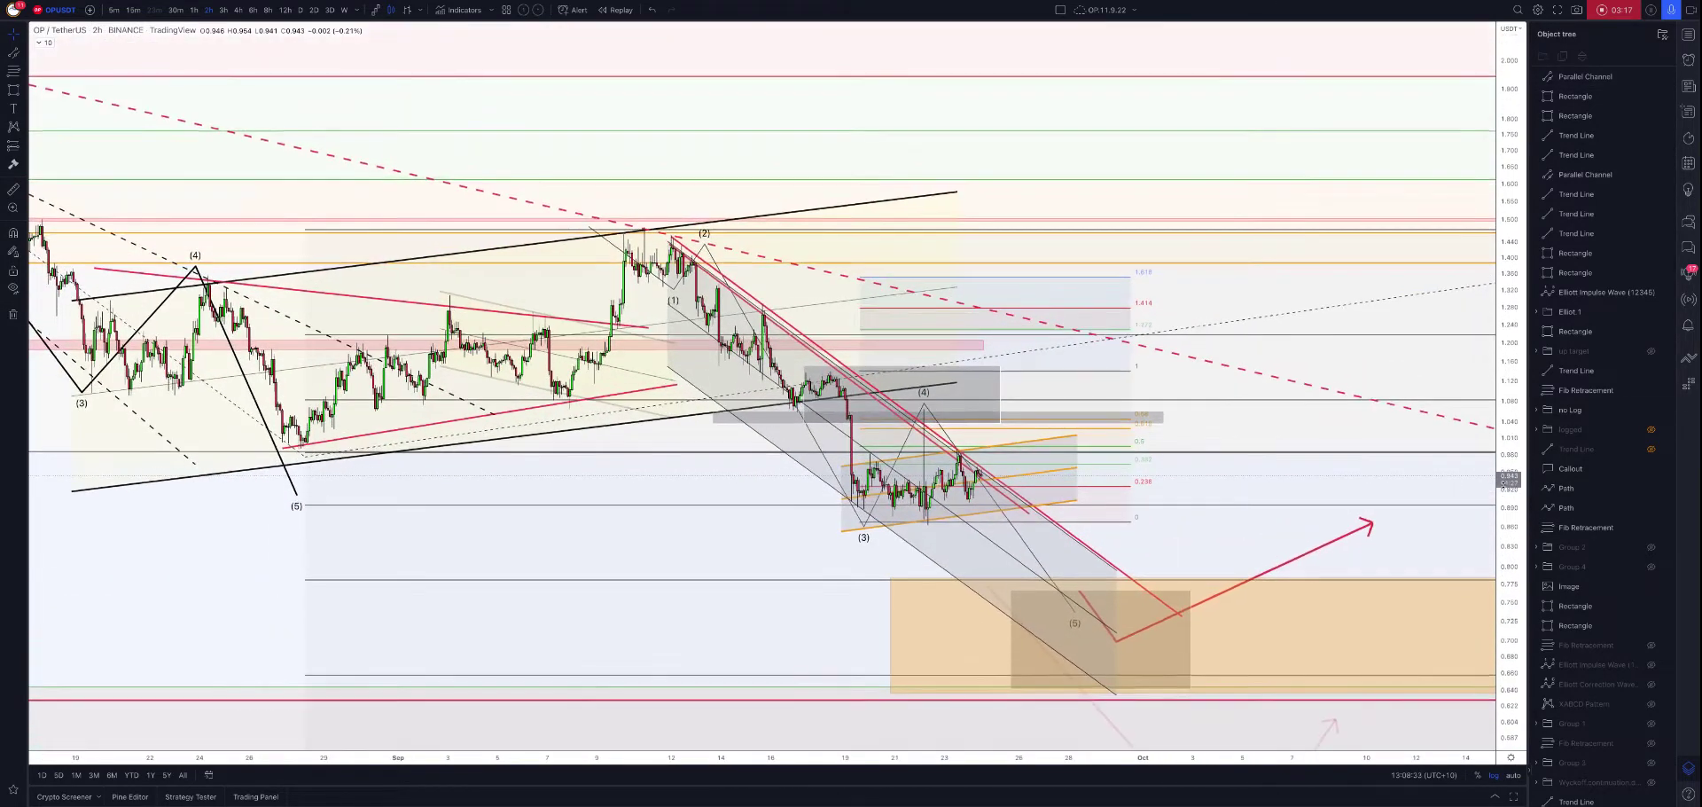
{"action": "scroll", "coordinate": [875, 528], "scroll_direction": "down", "scroll_amount": 5}
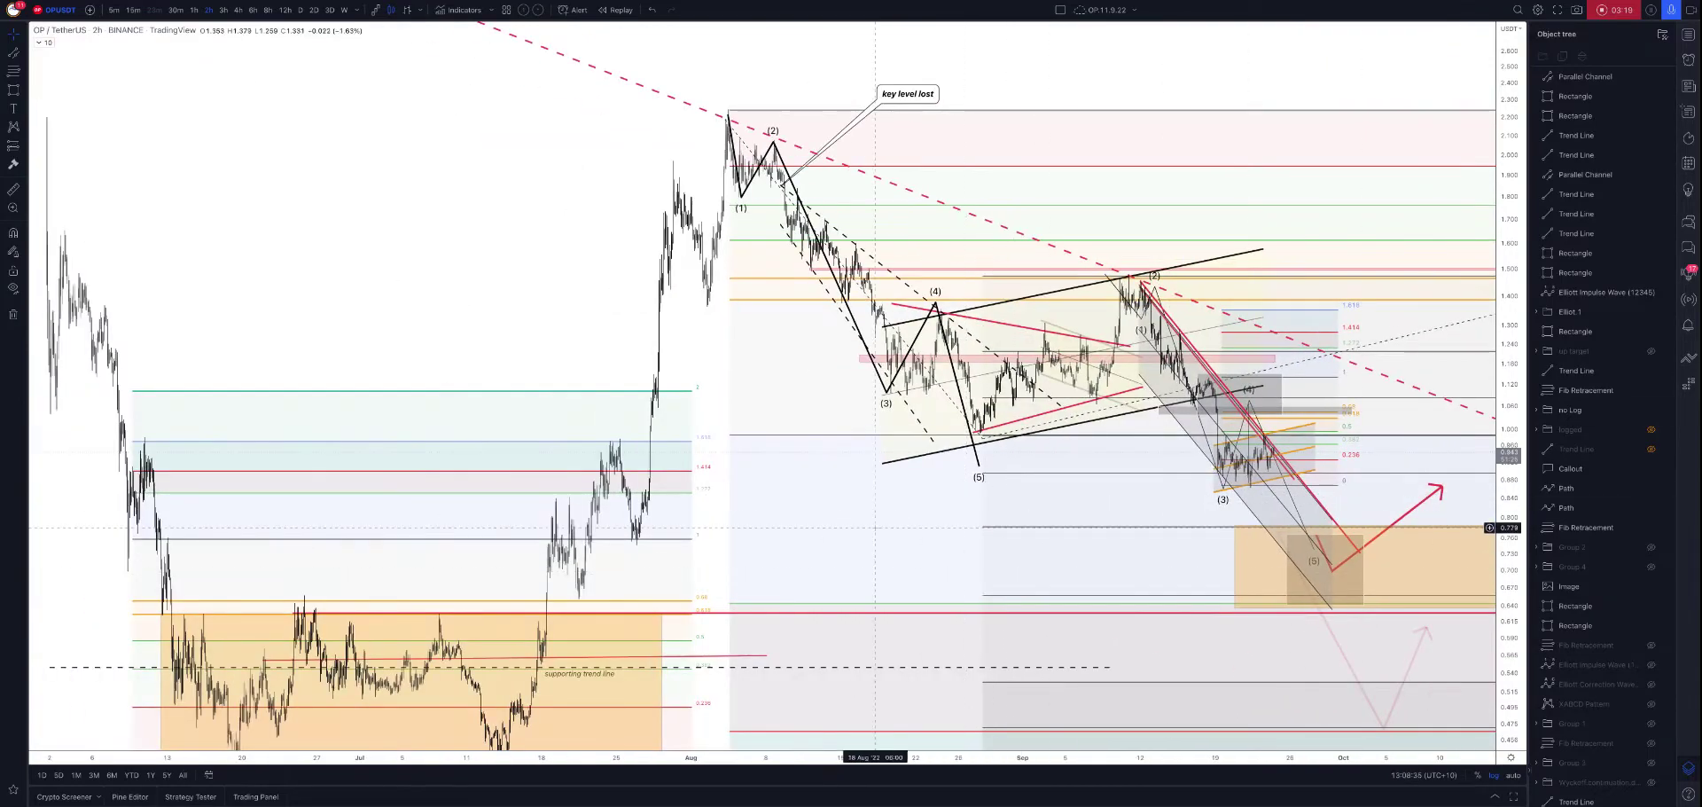
{"action": "scroll", "coordinate": [875, 528], "scroll_direction": "down", "scroll_amount": 3}
{"action": "left_click_drag", "start_coordinate": [875, 528], "coordinate": [584, 501]}
{"action": "scroll", "coordinate": [583, 501], "scroll_direction": "up", "scroll_amount": 3}
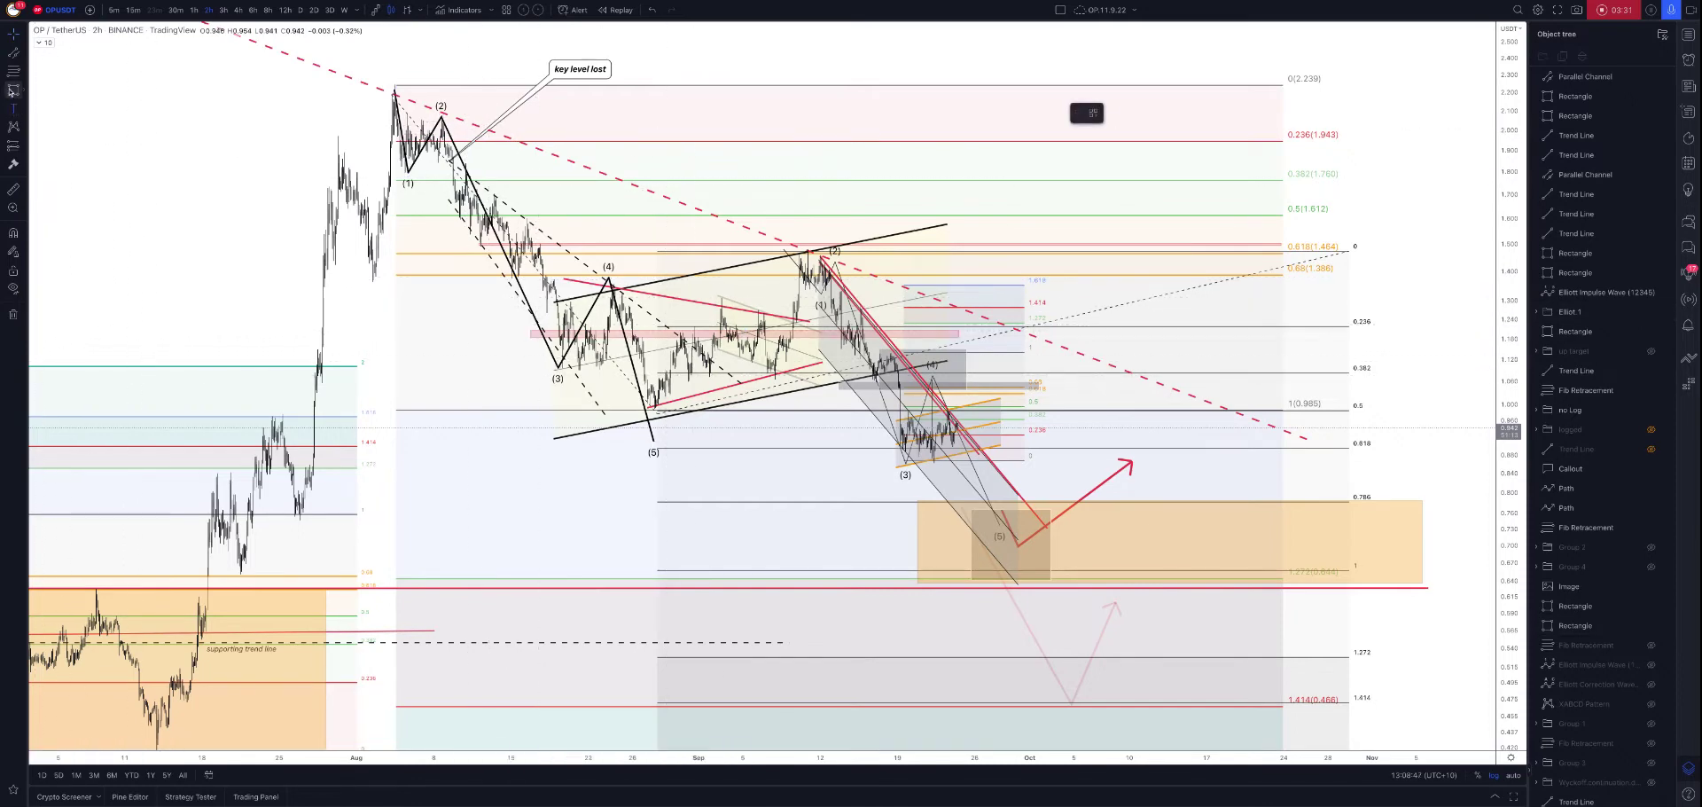
{"action": "left_click", "coordinate": [13, 129]}
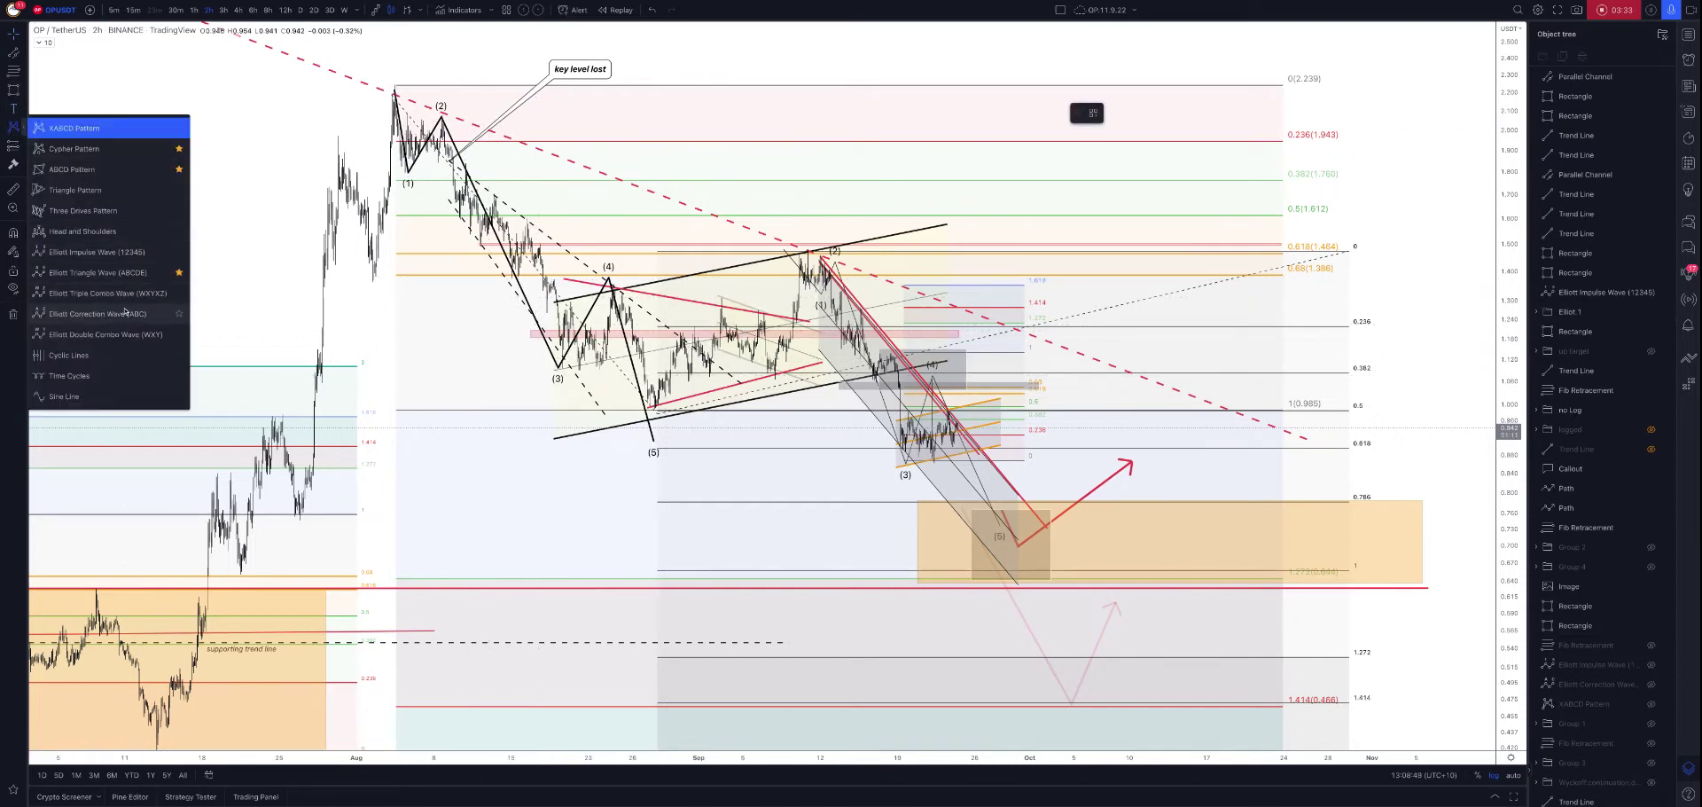
{"action": "left_click", "coordinate": [134, 313]}
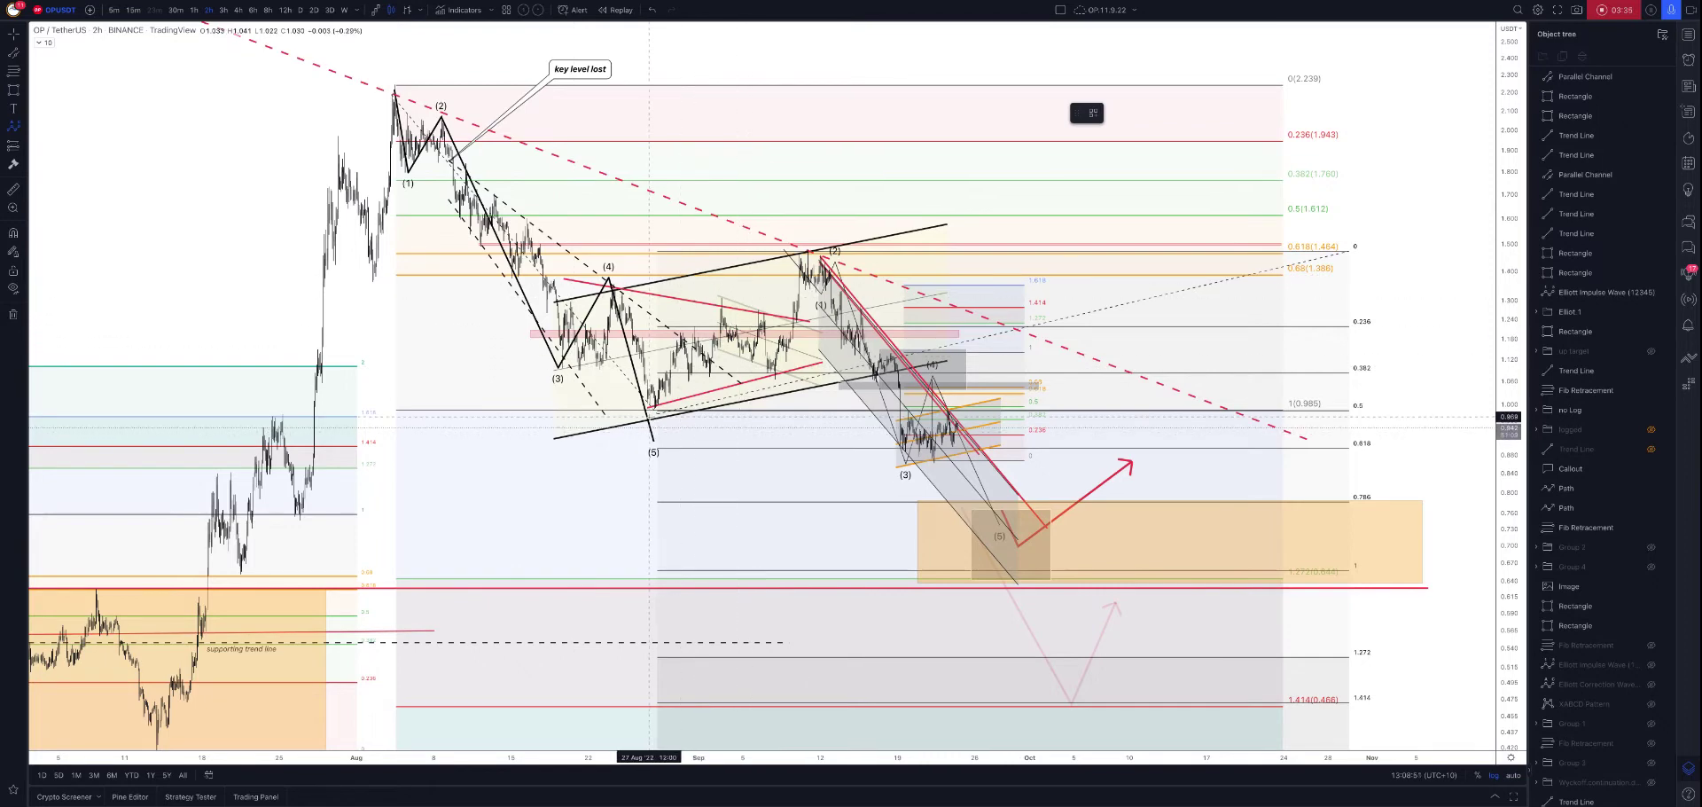
{"action": "left_click", "coordinate": [650, 427]}
{"action": "left_click", "coordinate": [720, 297]}
{"action": "left_click", "coordinate": [774, 378]}
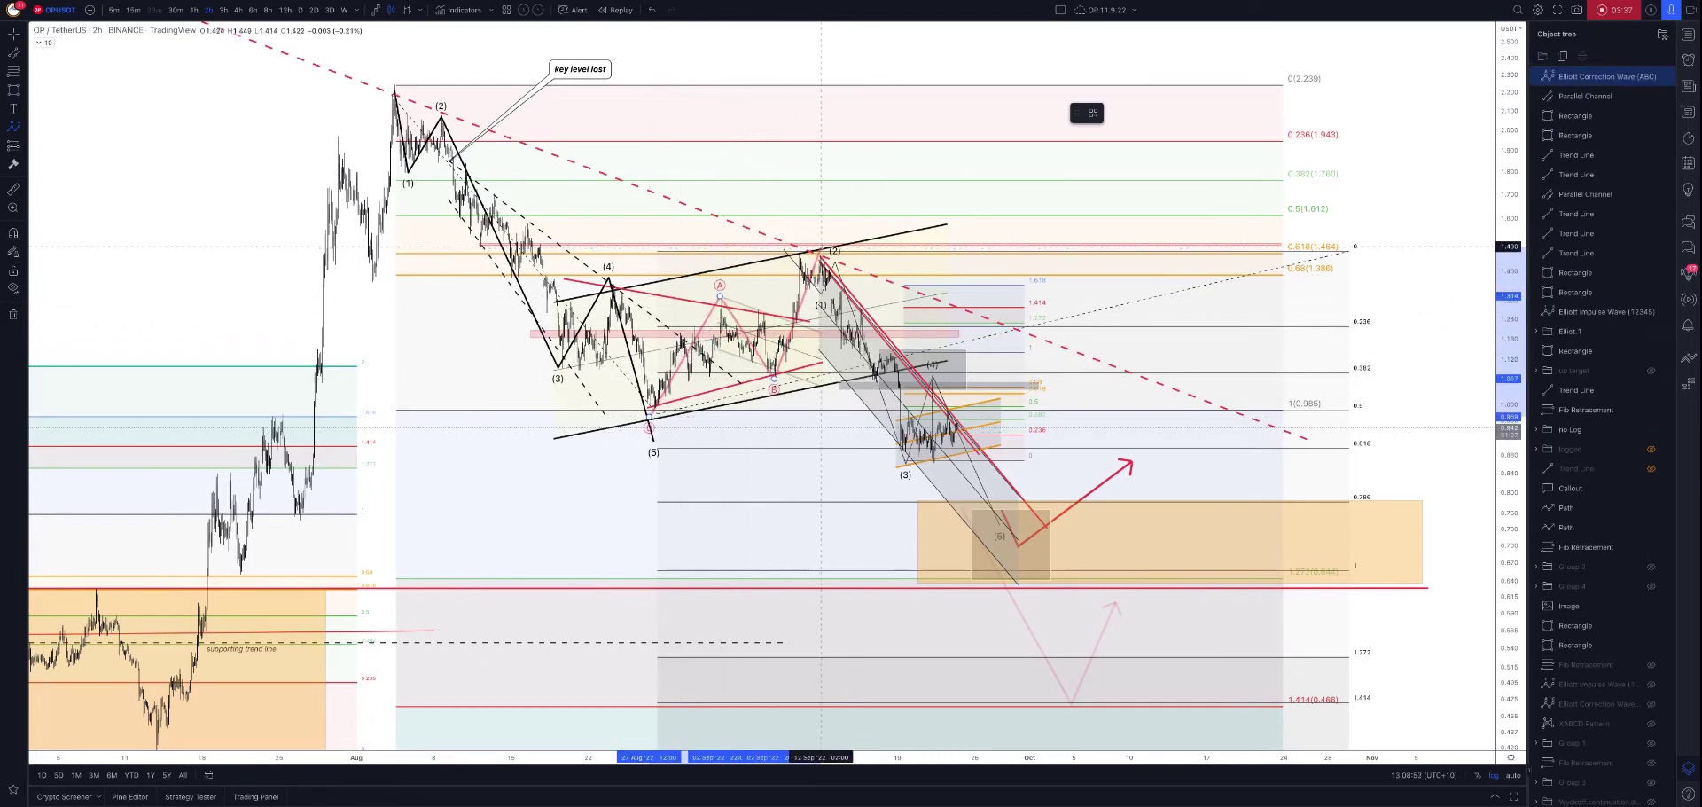
{"action": "left_click", "coordinate": [822, 243]}
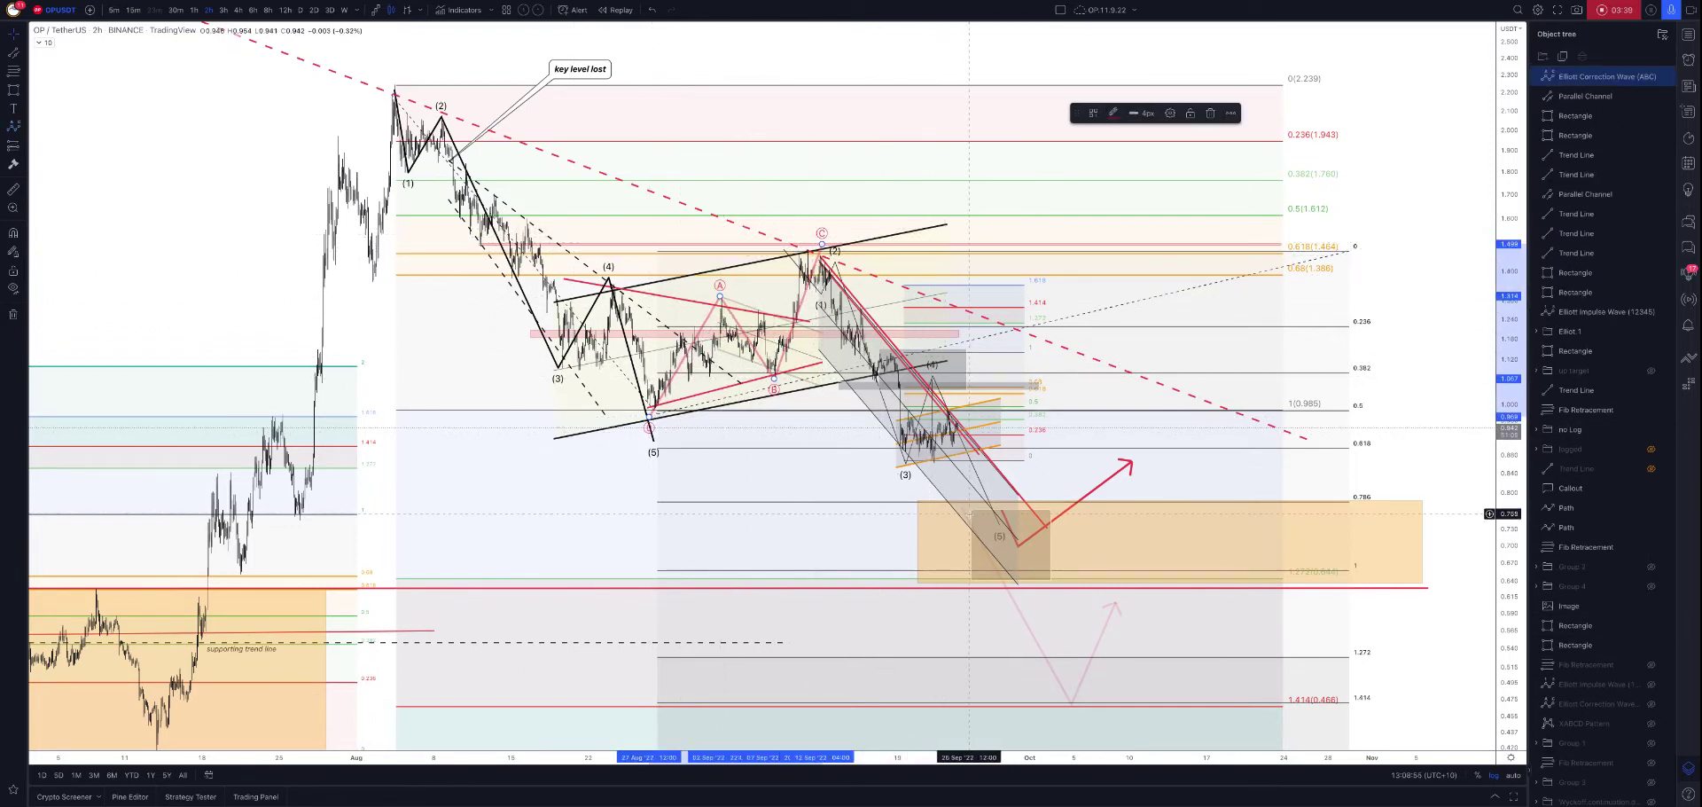
{"action": "key", "text": "Delete"}
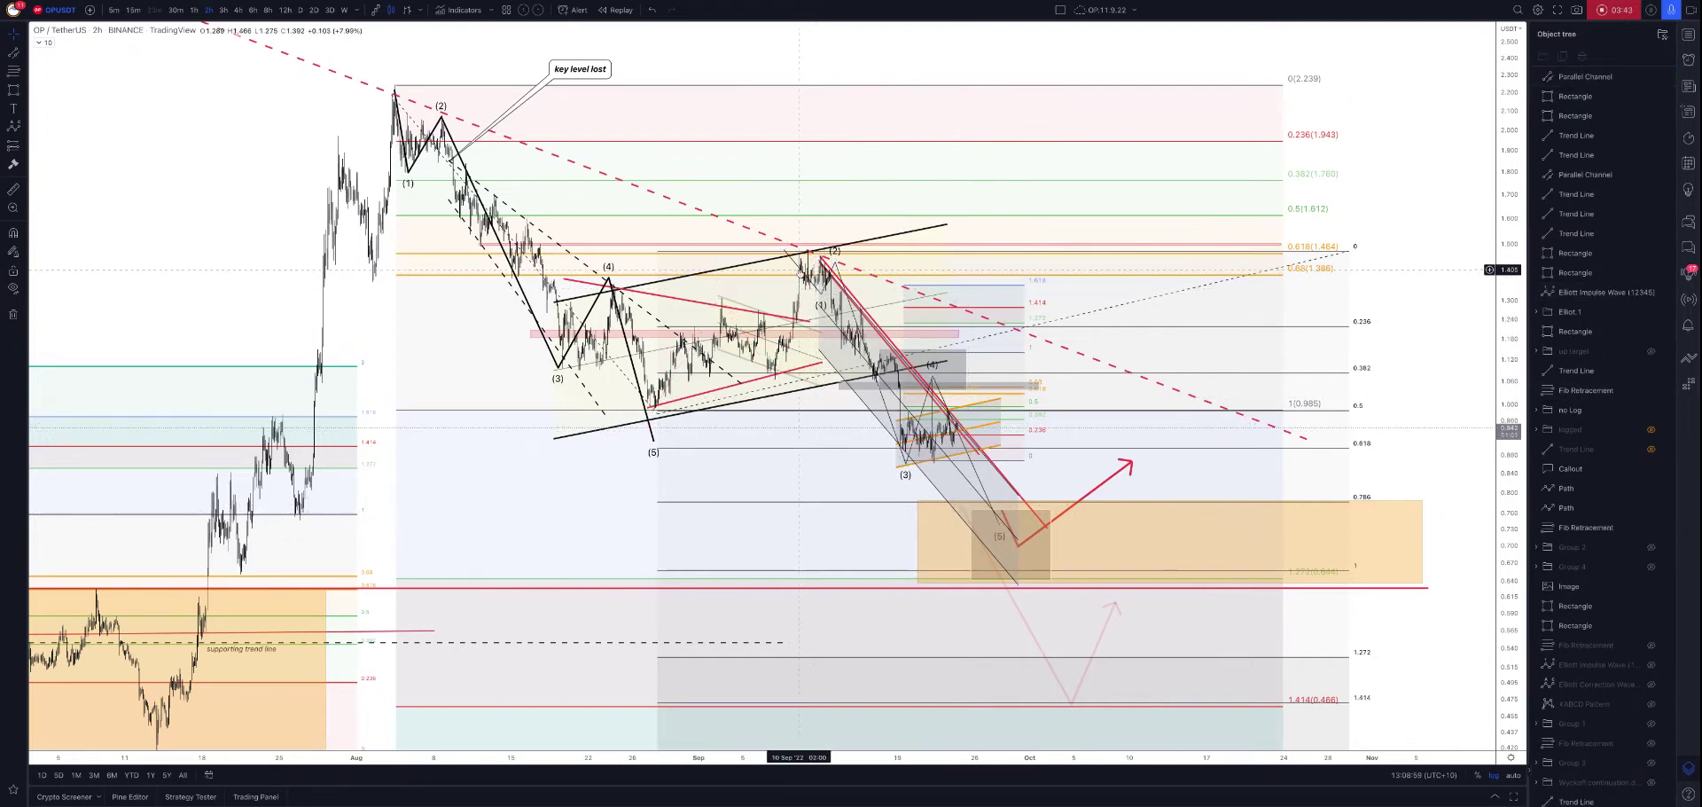
{"action": "left_click", "coordinate": [796, 248]}
{"action": "left_click", "coordinate": [827, 264], "text": "shift"}
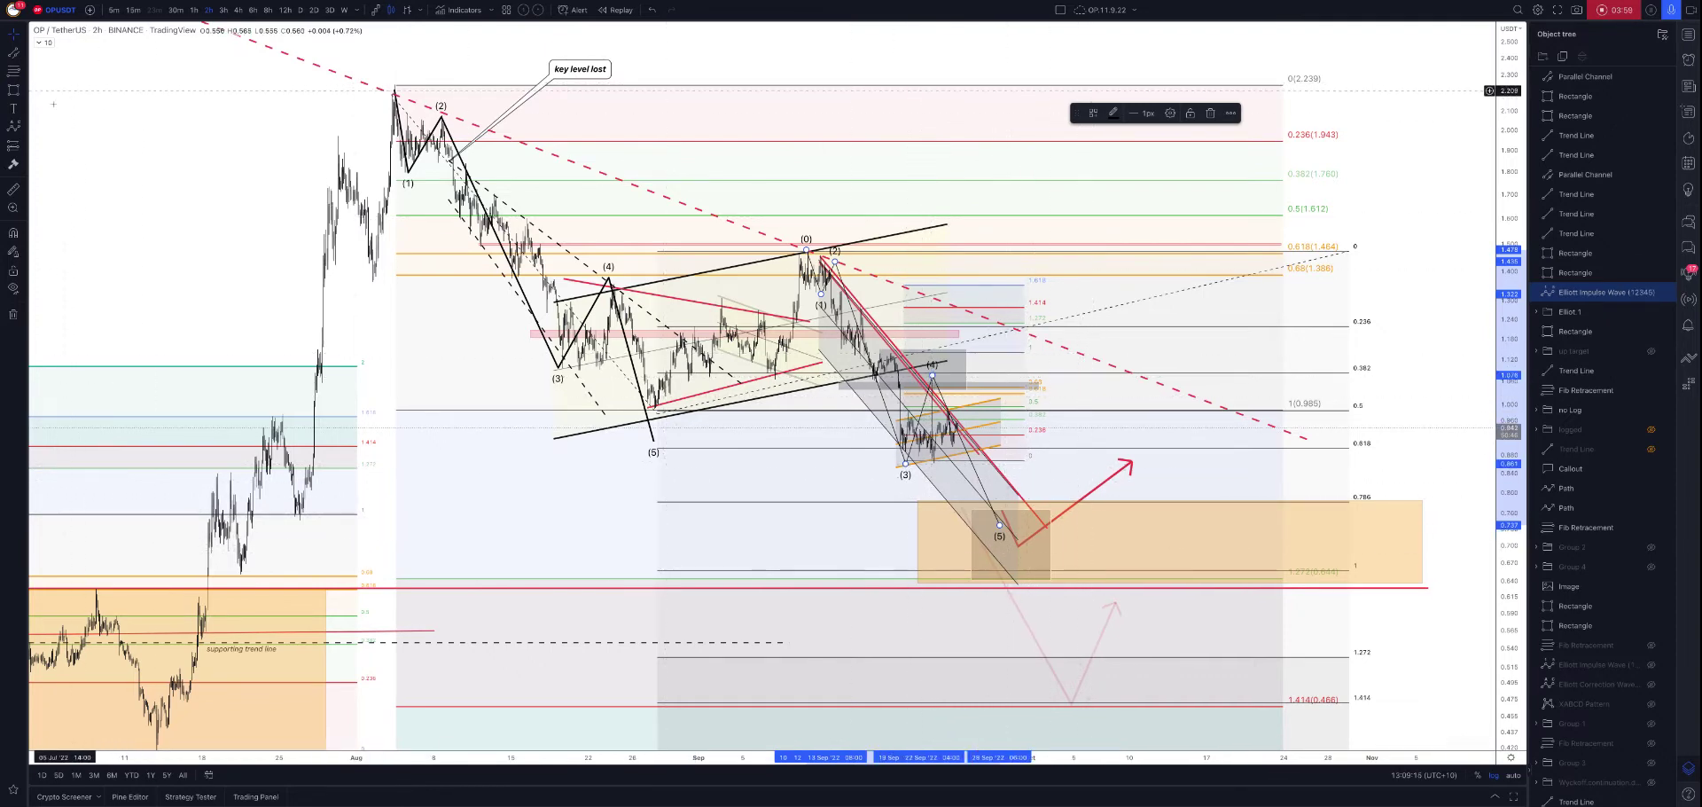
Draw a red Elliott ABC correction wave over the late-September bounce and nudge the adjacent rectangle lower.
{"action": "left_click", "coordinate": [14, 126]}
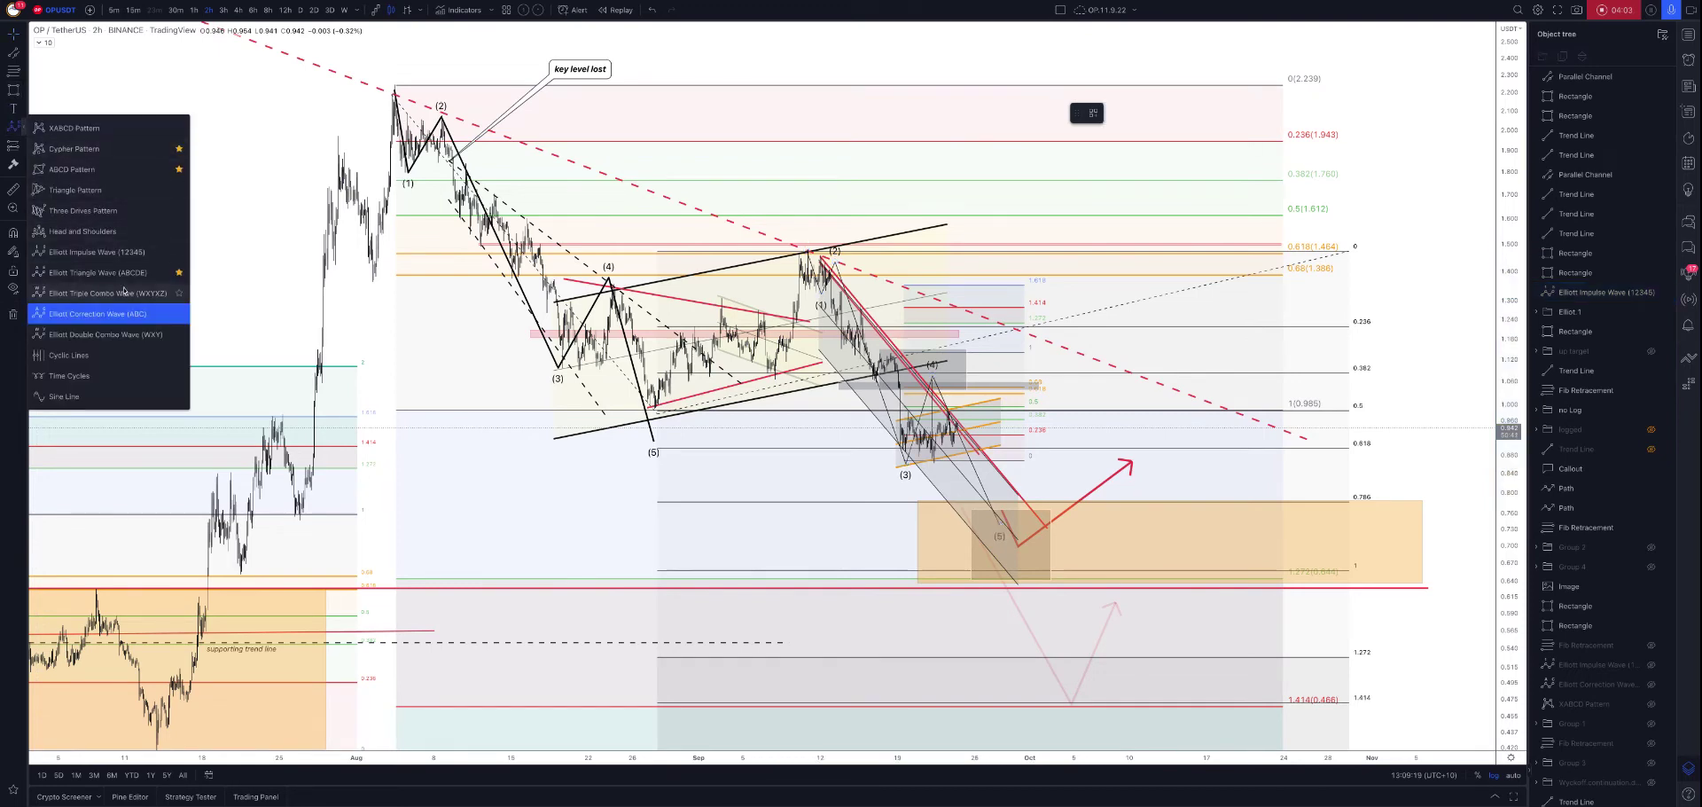
{"action": "left_click", "coordinate": [134, 317]}
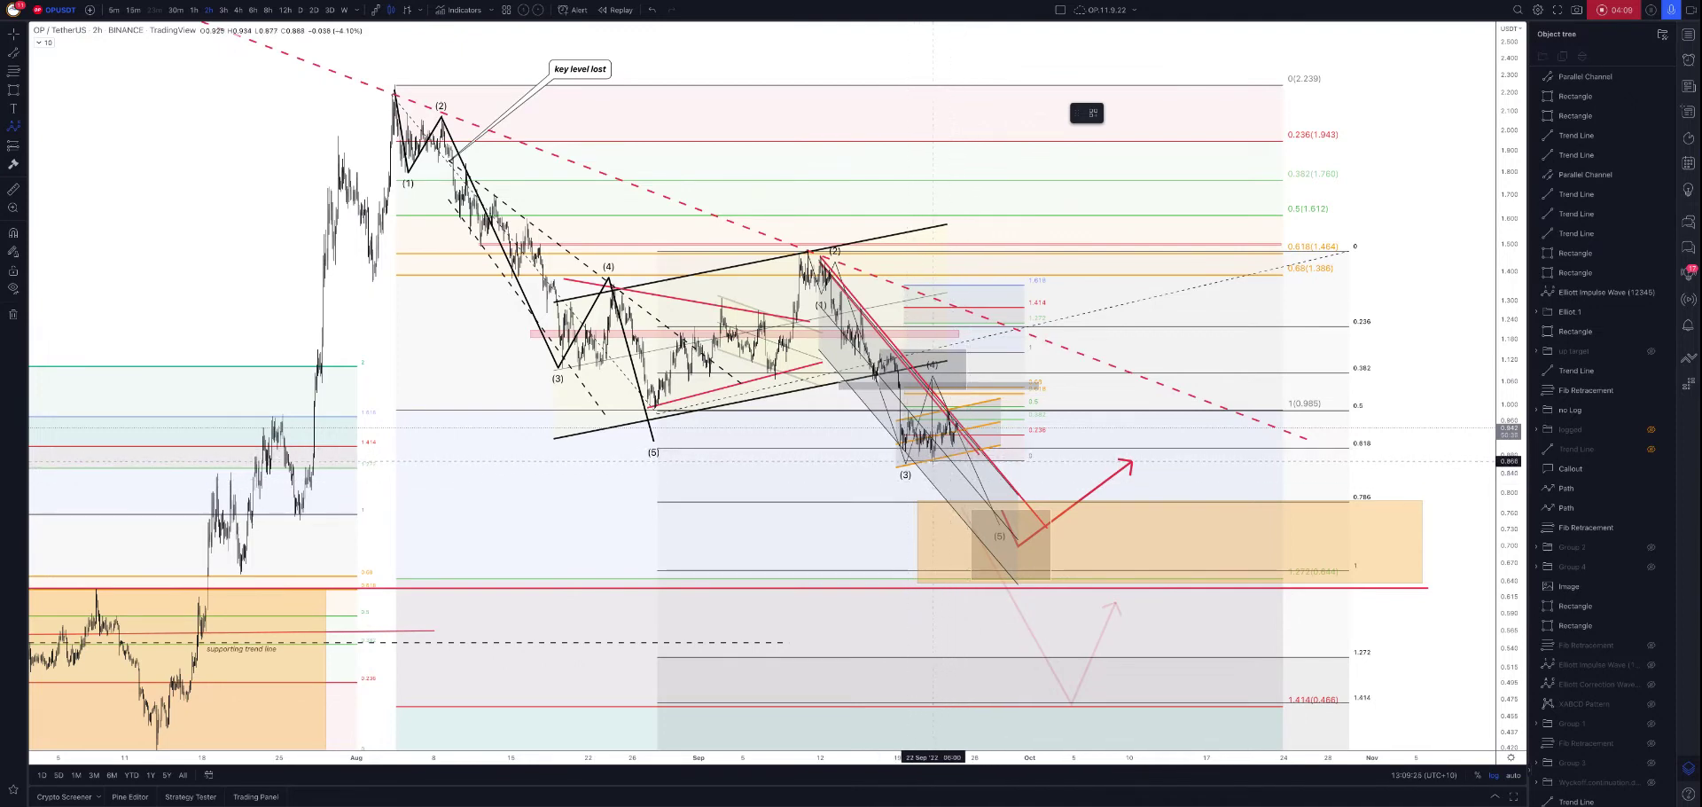
{"action": "left_click", "coordinate": [931, 461]}
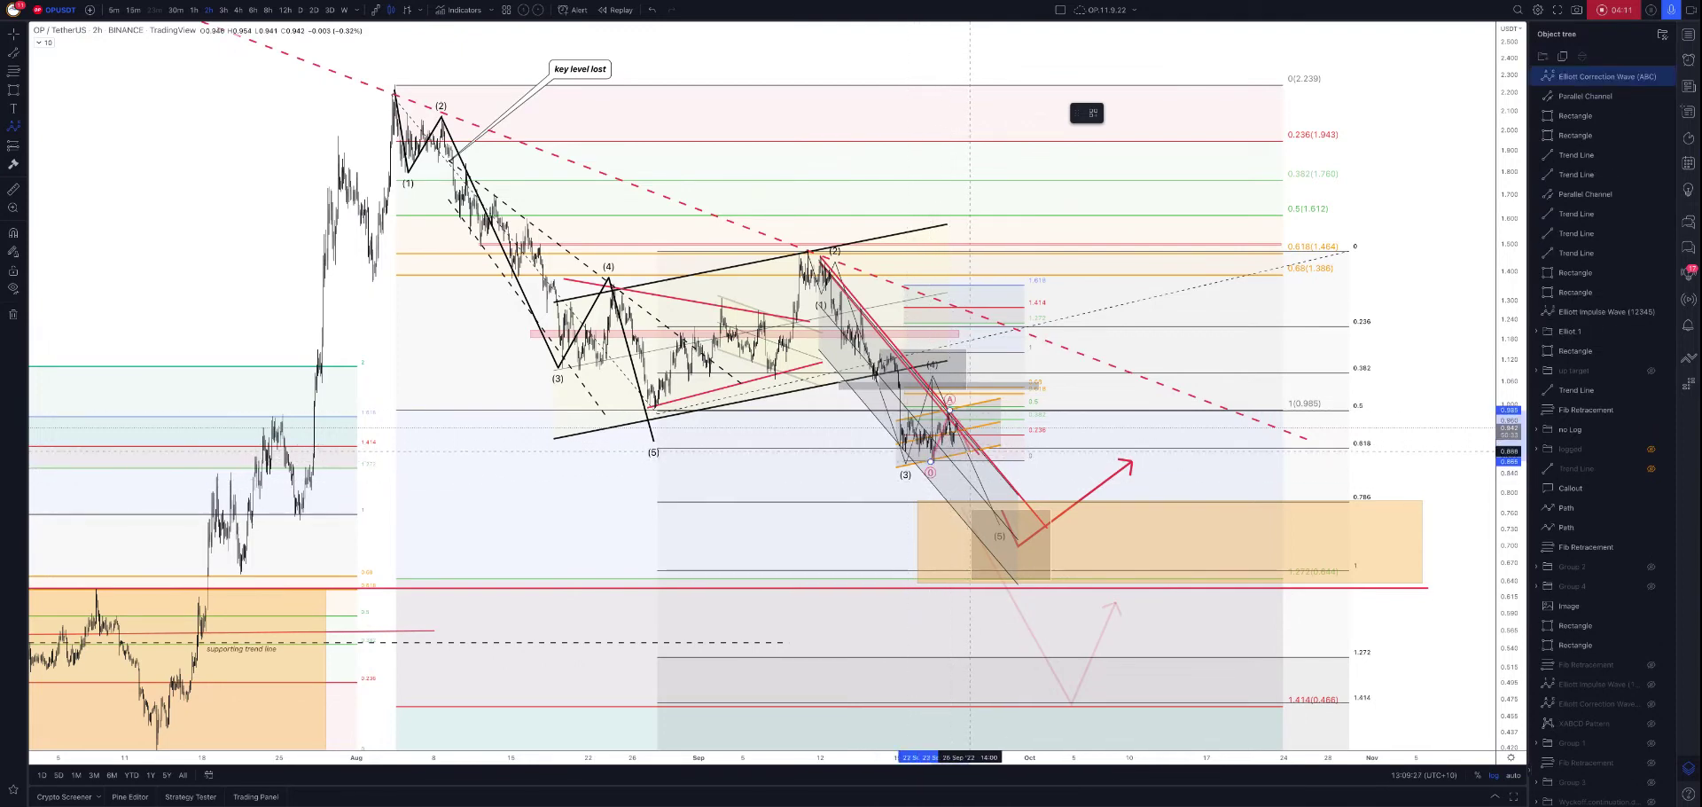
{"action": "double_click", "coordinate": [999, 397]}
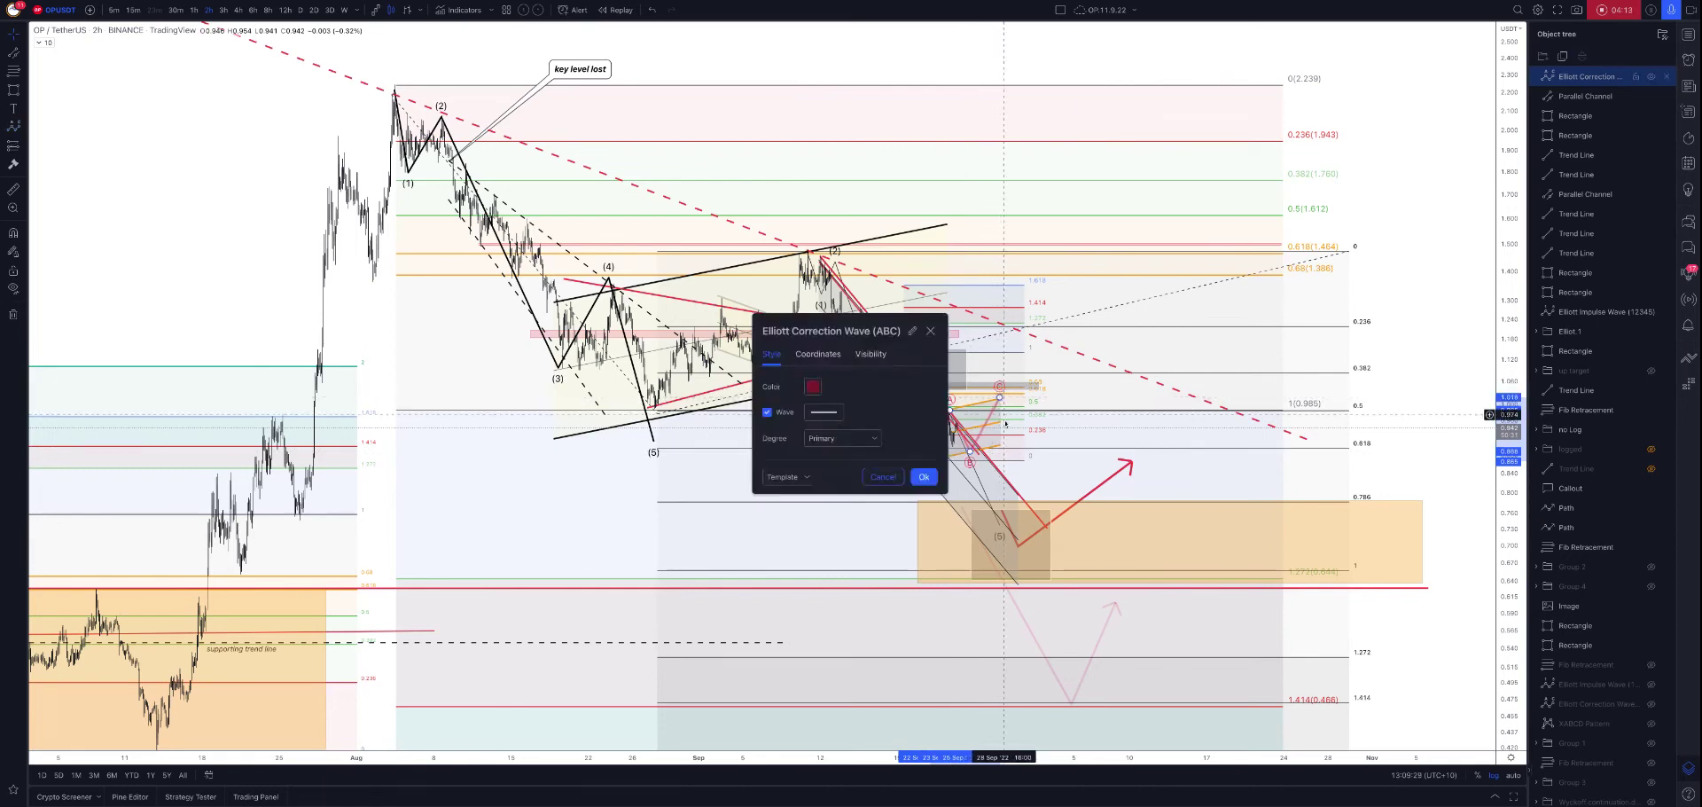
{"action": "left_click", "coordinate": [923, 478]}
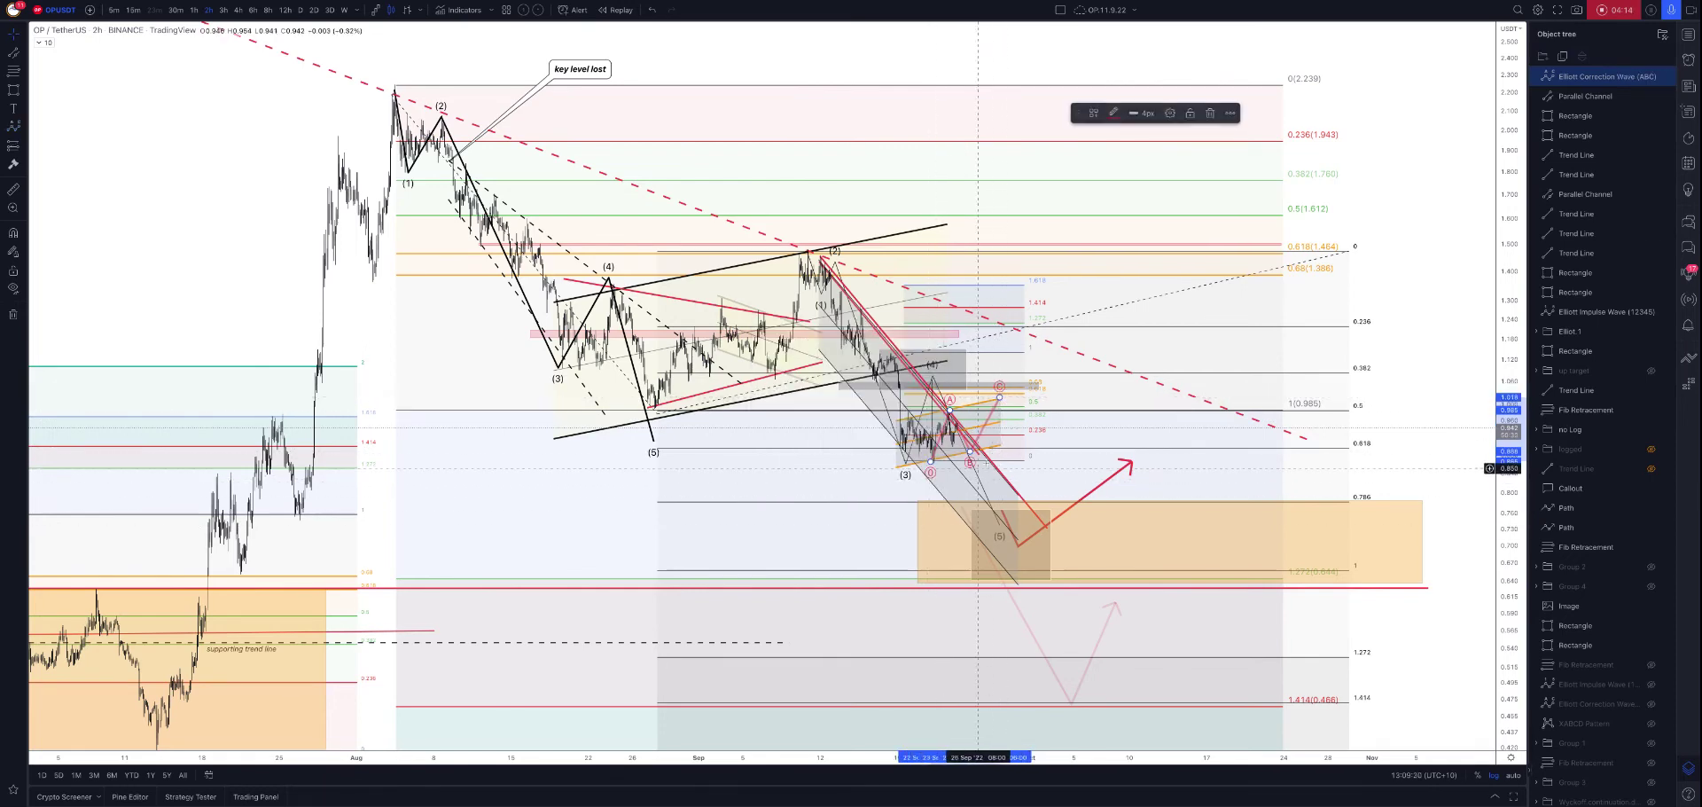
{"action": "left_click", "coordinate": [1018, 386]}
{"action": "left_click_drag", "start_coordinate": [1018, 386], "coordinate": [1027, 390]}
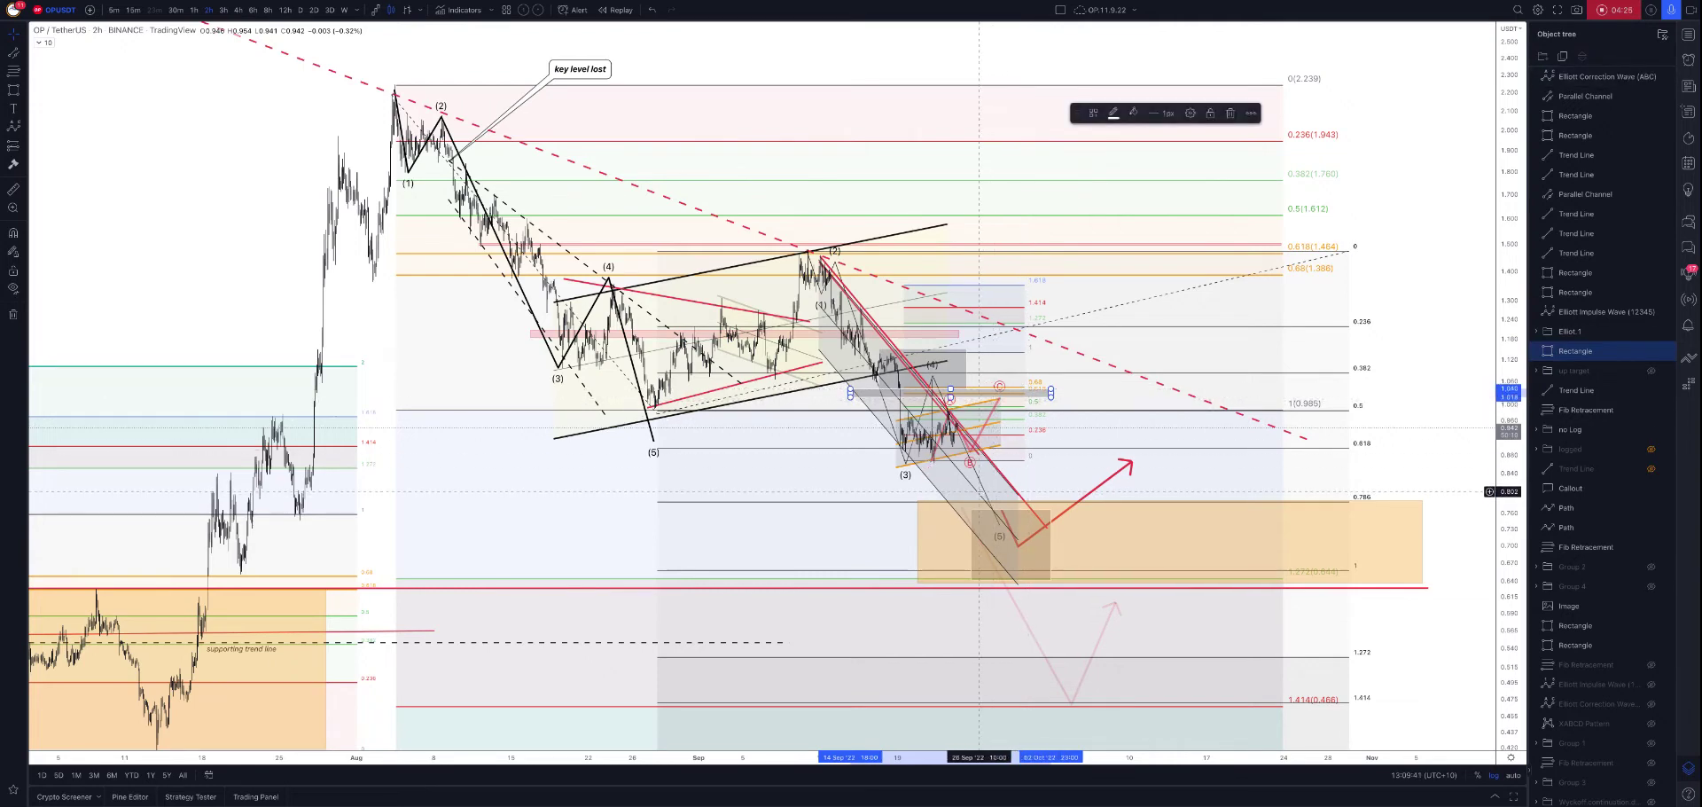
Stretch the grey descending parallel channel higher and extend it down-right past the projections into October.
{"action": "left_click", "coordinate": [916, 373]}
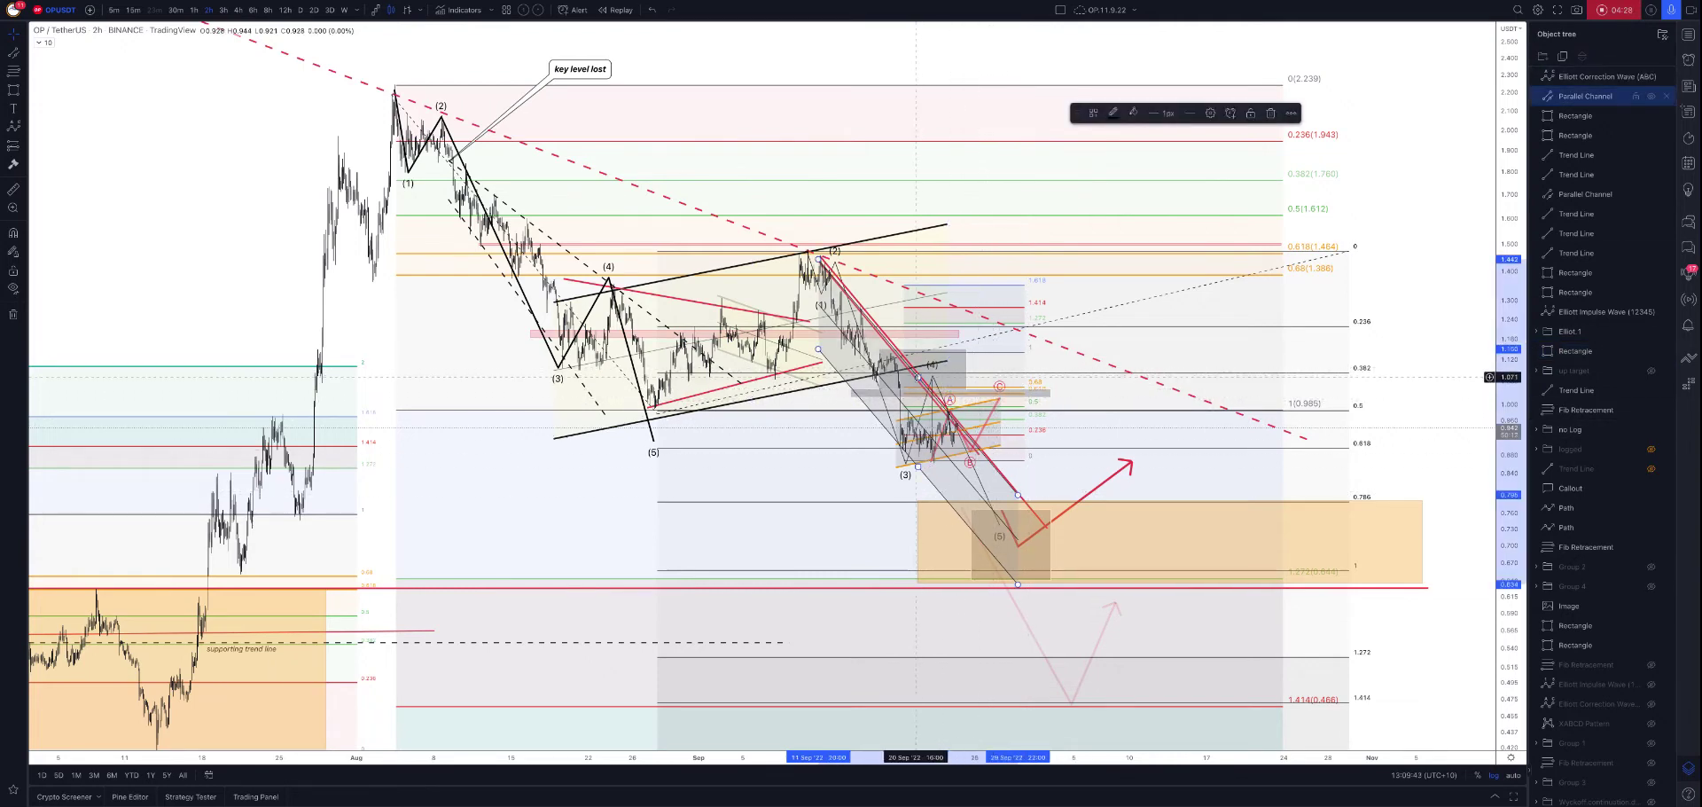
{"action": "left_click_drag", "start_coordinate": [916, 376], "coordinate": [975, 360]}
{"action": "left_click_drag", "start_coordinate": [1018, 414], "coordinate": [1091, 502]}
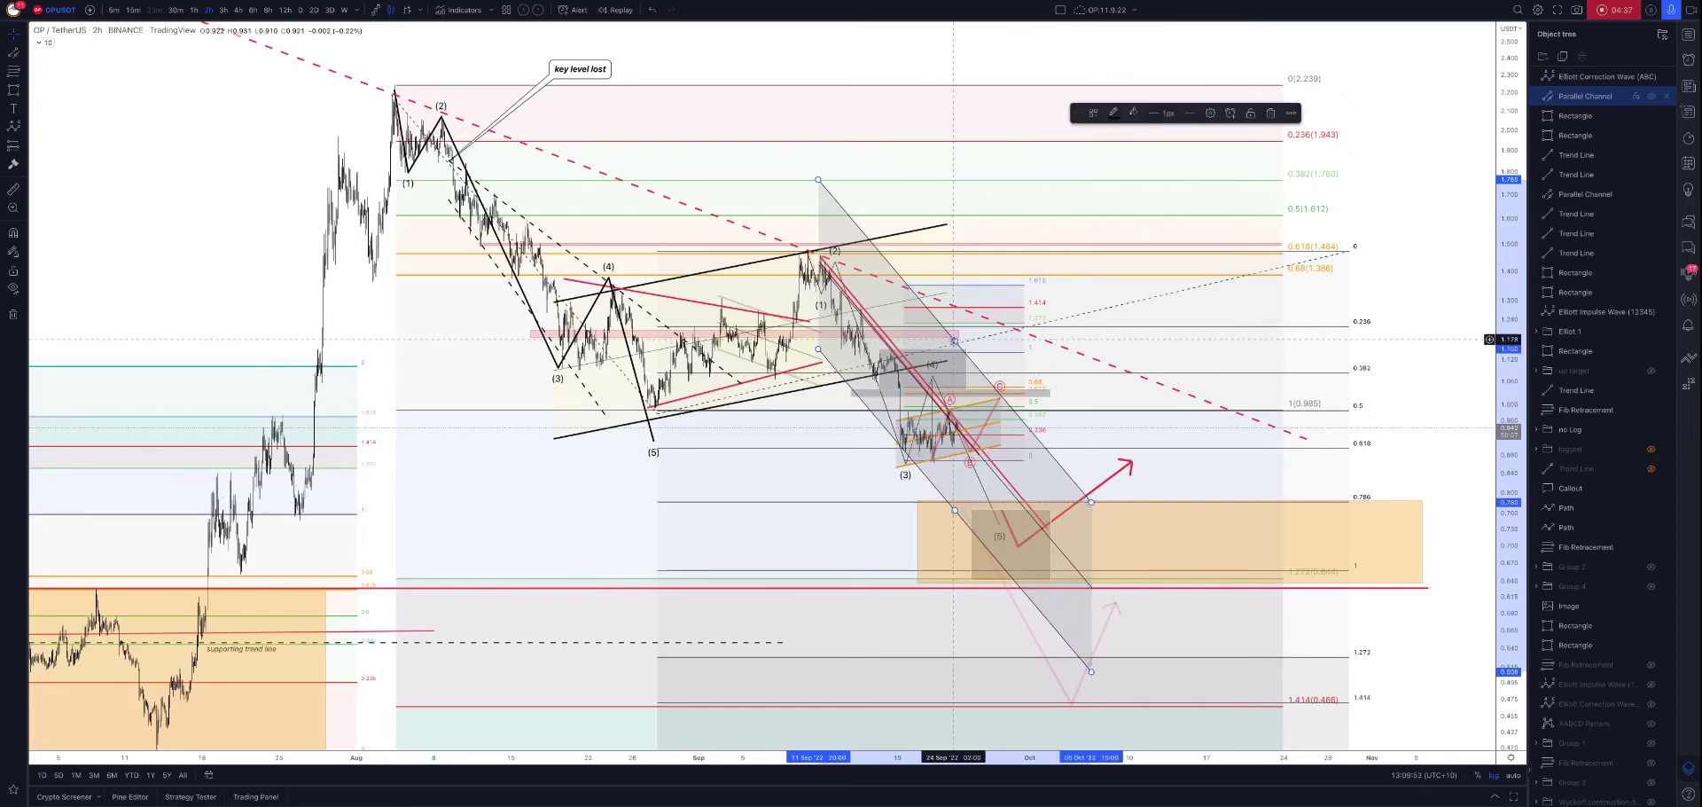
{"action": "left_click_drag", "start_coordinate": [954, 339], "coordinate": [954, 345]}
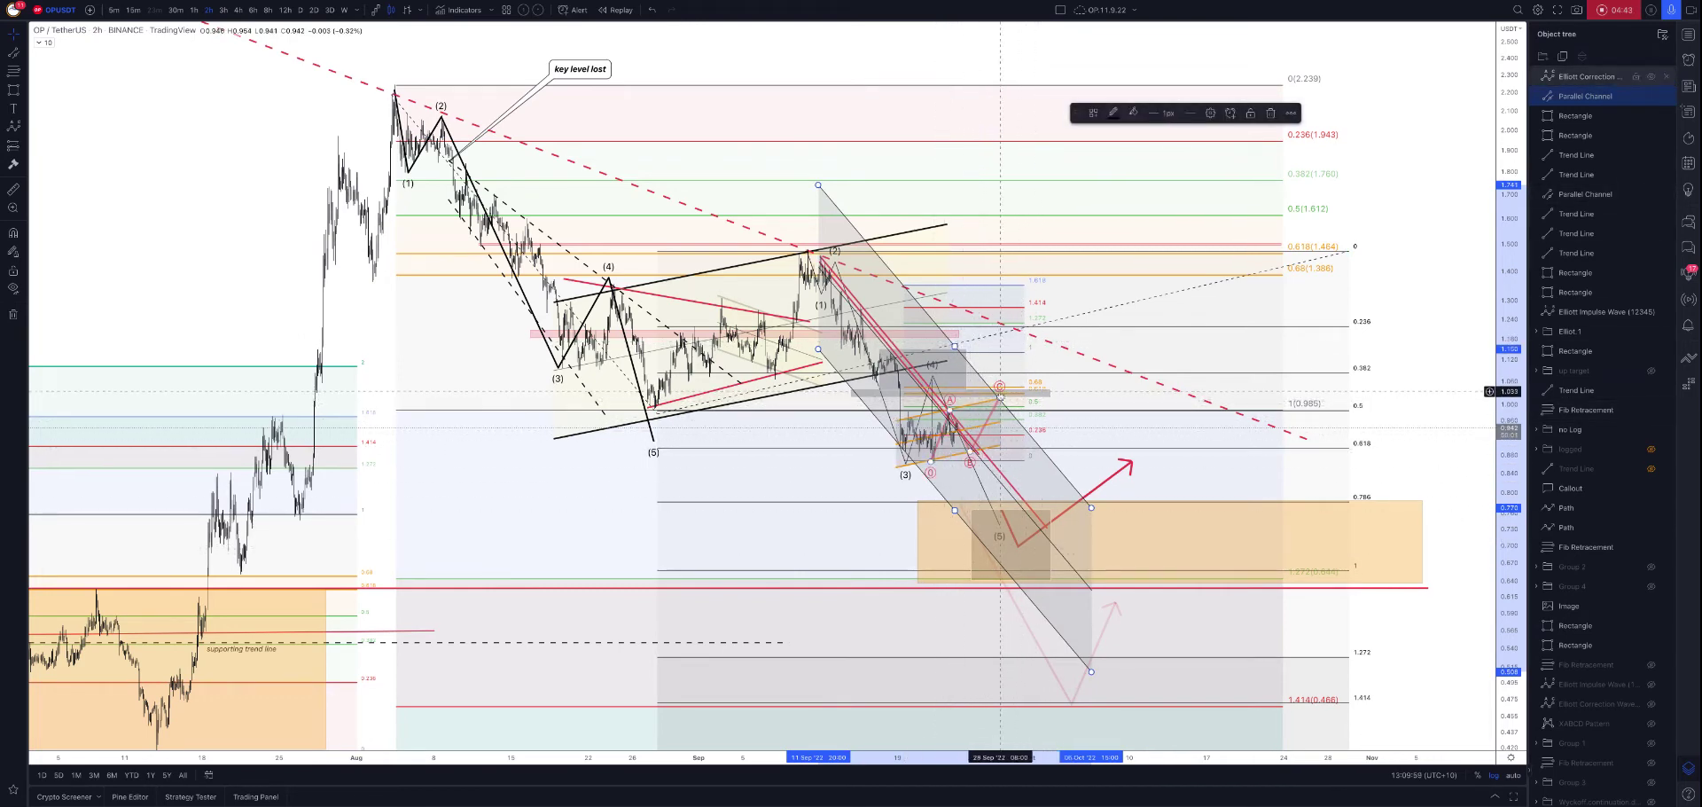
{"action": "left_click", "coordinate": [999, 391]}
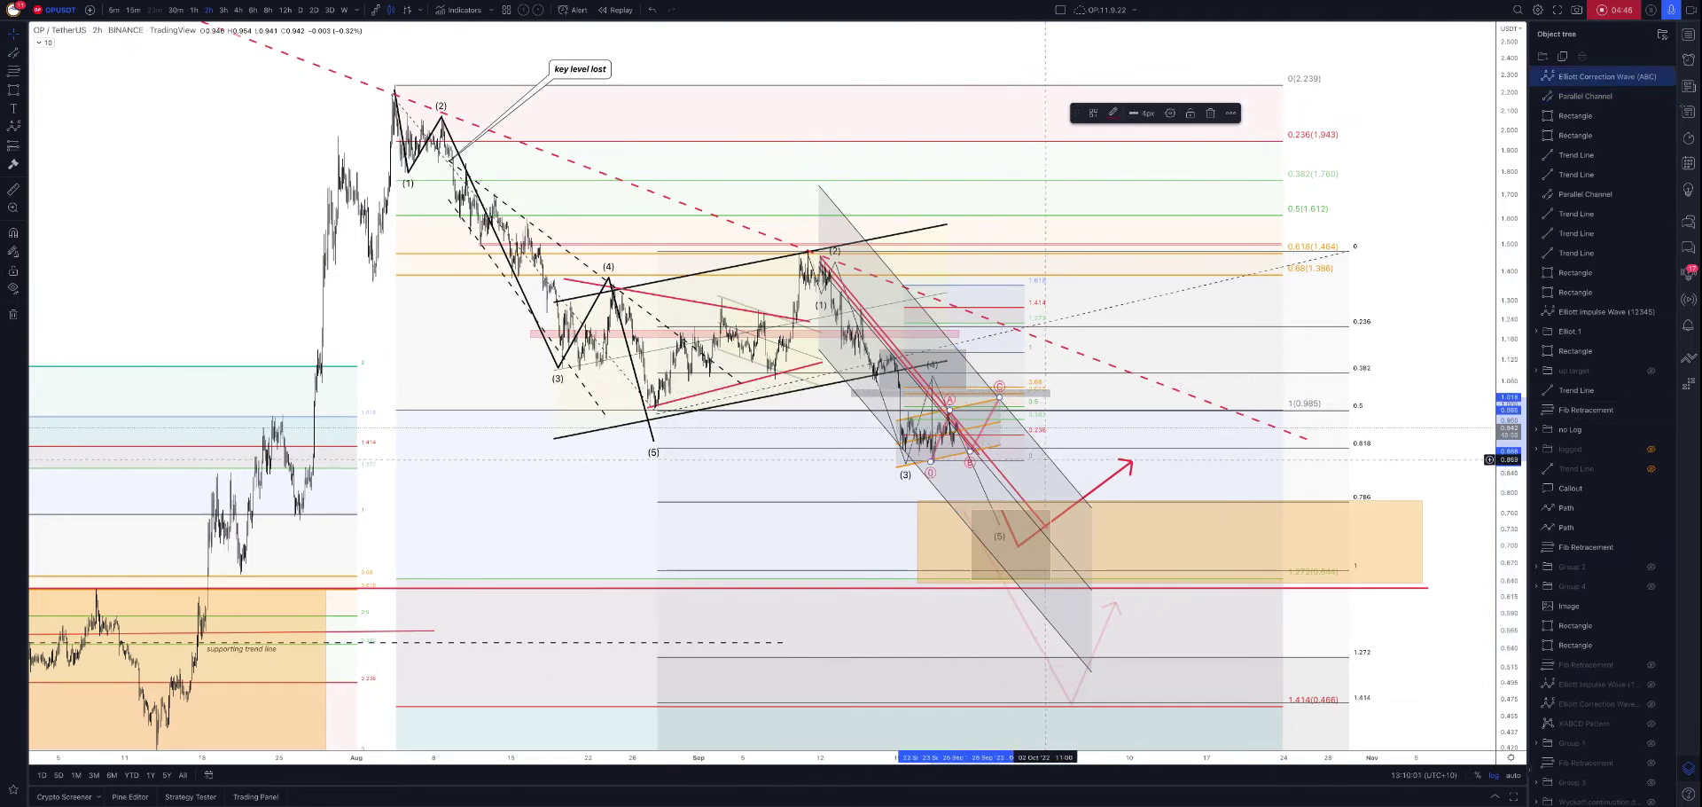
{"action": "left_click", "coordinate": [1052, 460]}
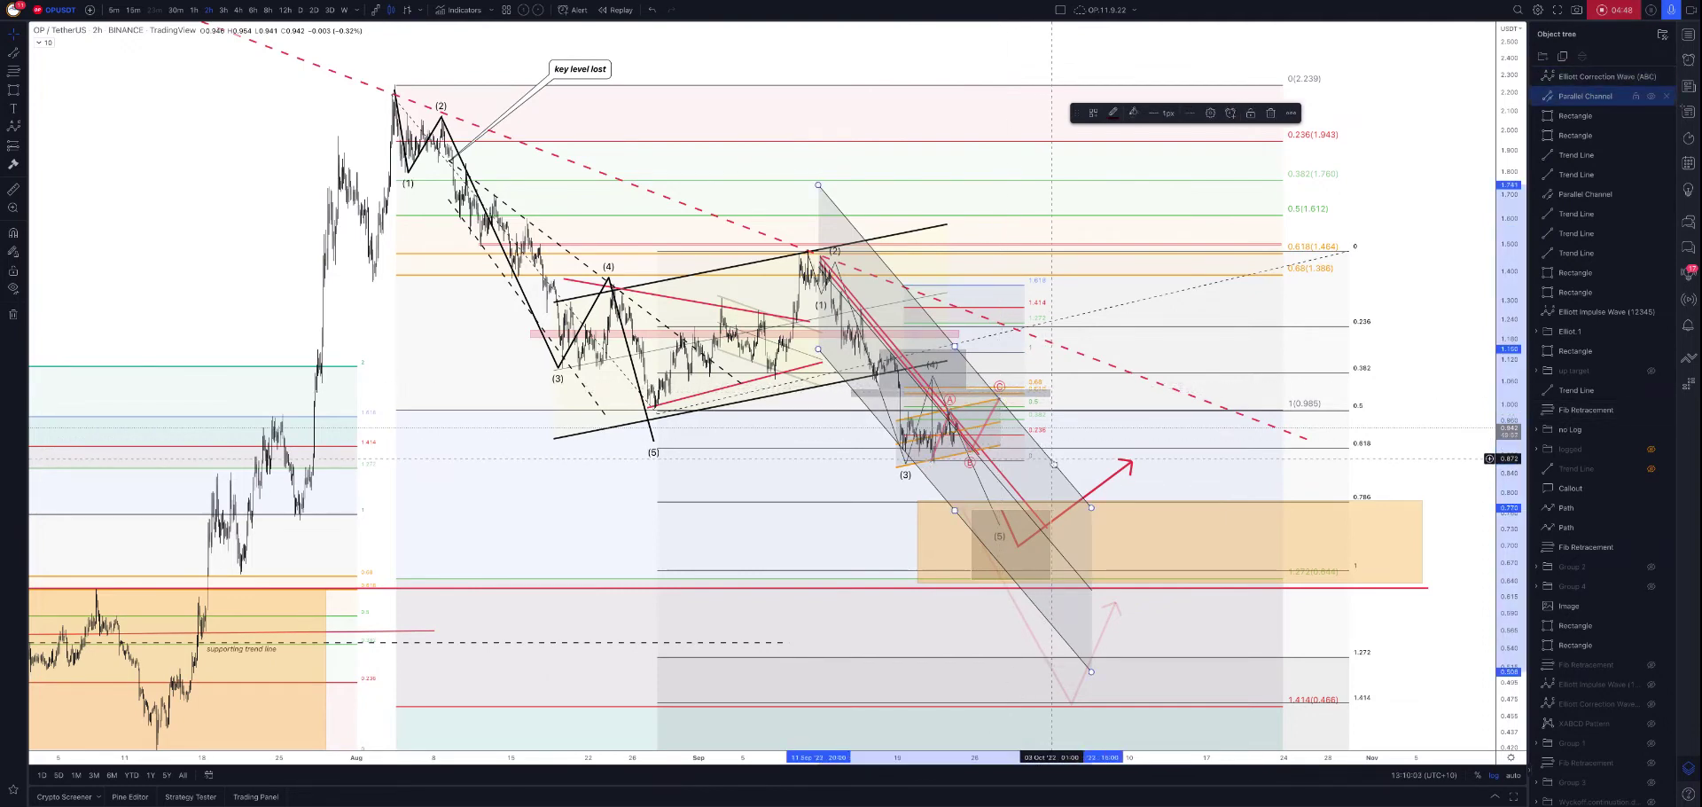
{"action": "scroll", "coordinate": [1051, 460], "scroll_direction": "up", "scroll_amount": 3}
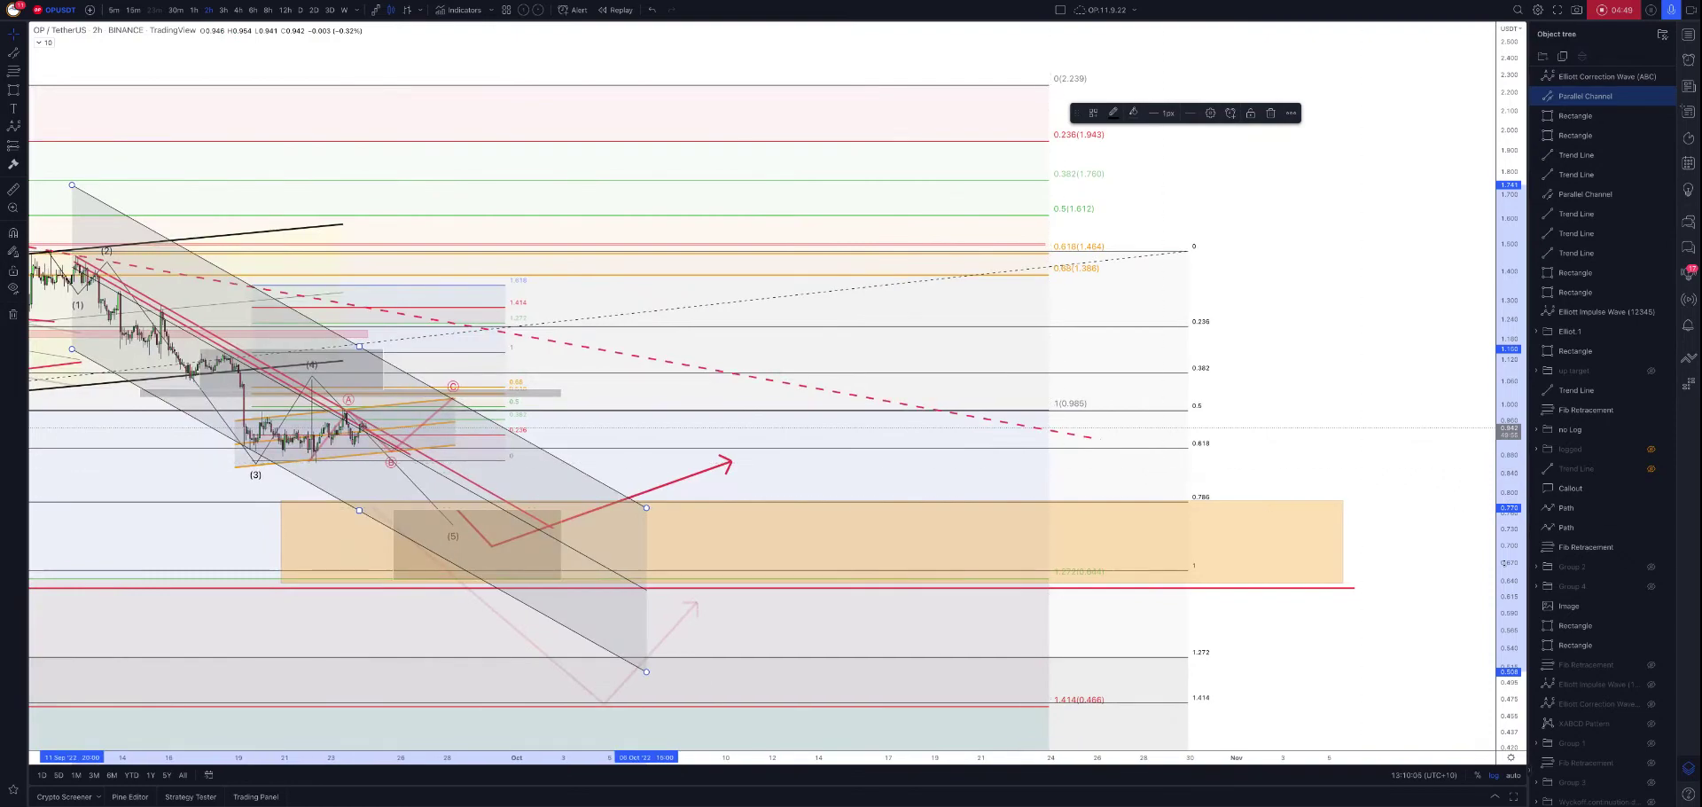
{"action": "scroll", "coordinate": [508, 436], "scroll_direction": "up", "scroll_amount": 2}
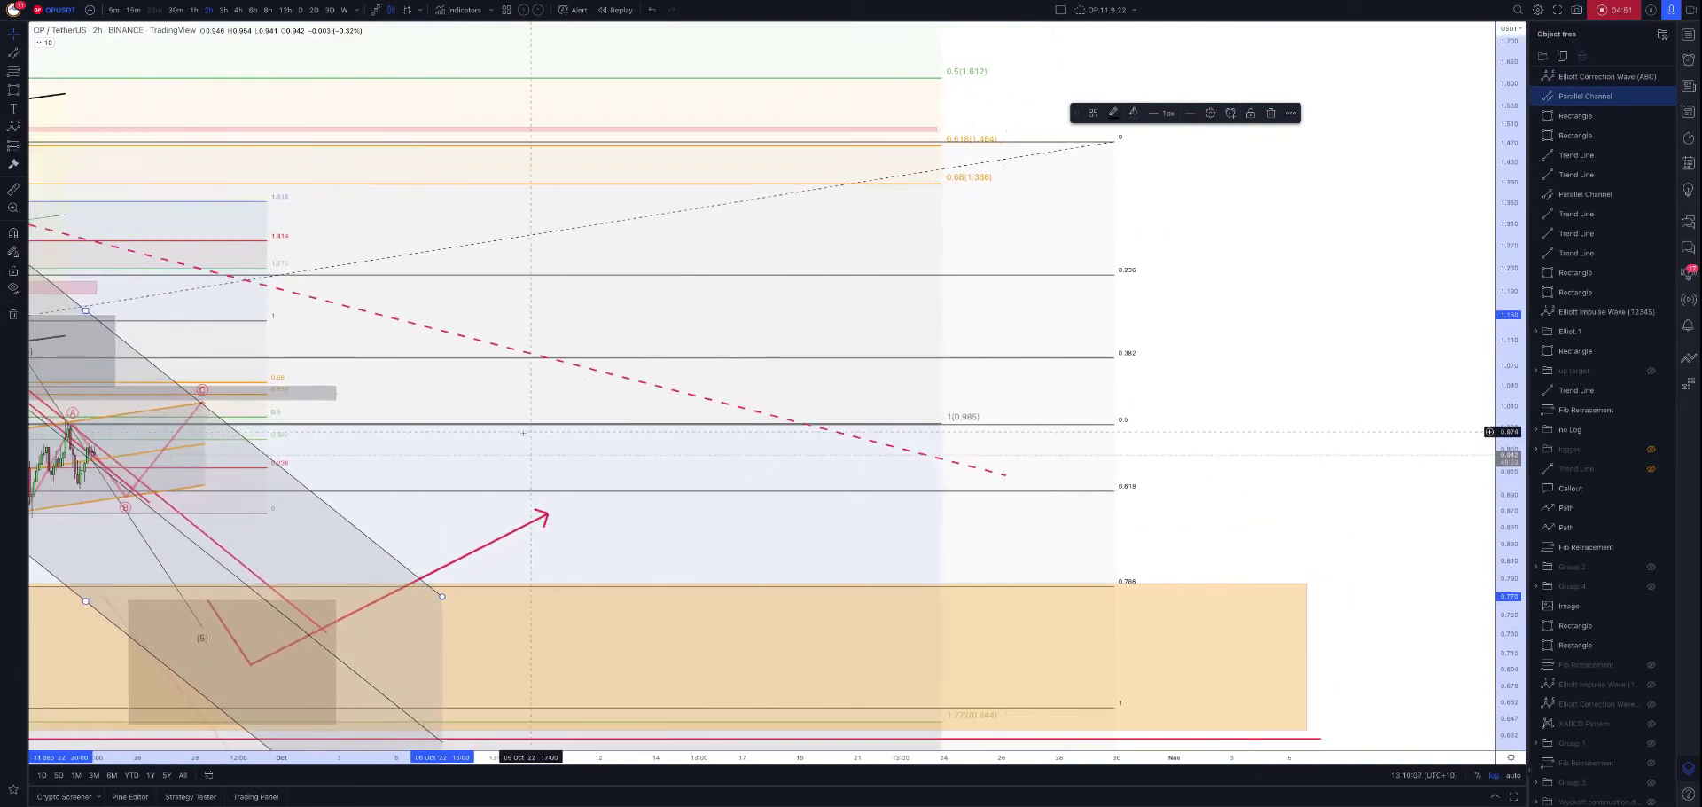
Hide the grey parallel channel using its eye icon in the Object tree.
{"action": "left_click_drag", "start_coordinate": [508, 437], "coordinate": [1178, 497]}
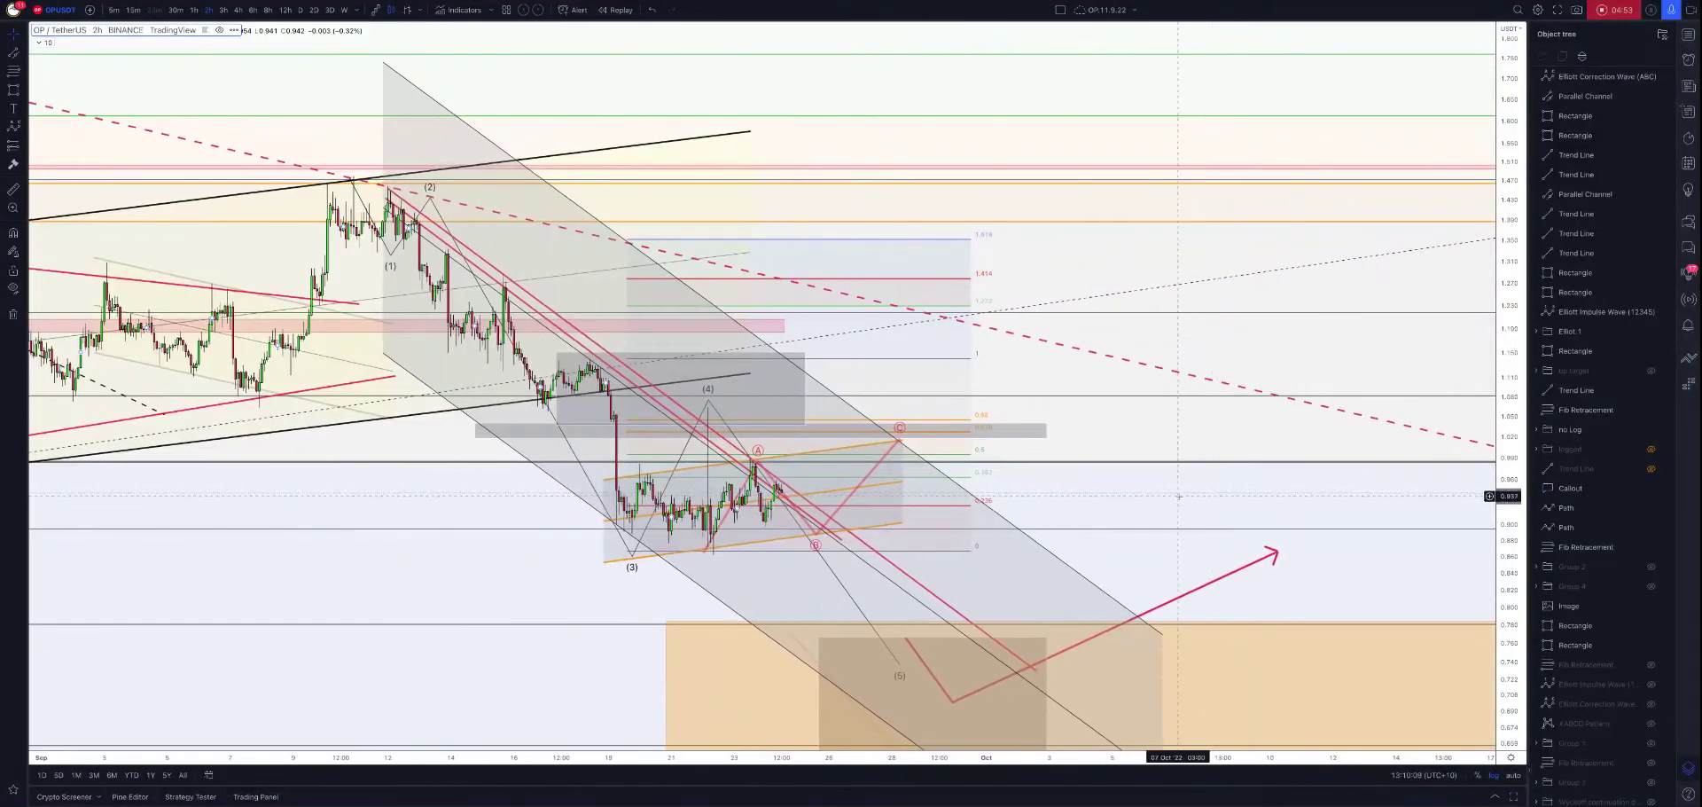
{"action": "left_click", "coordinate": [884, 560]}
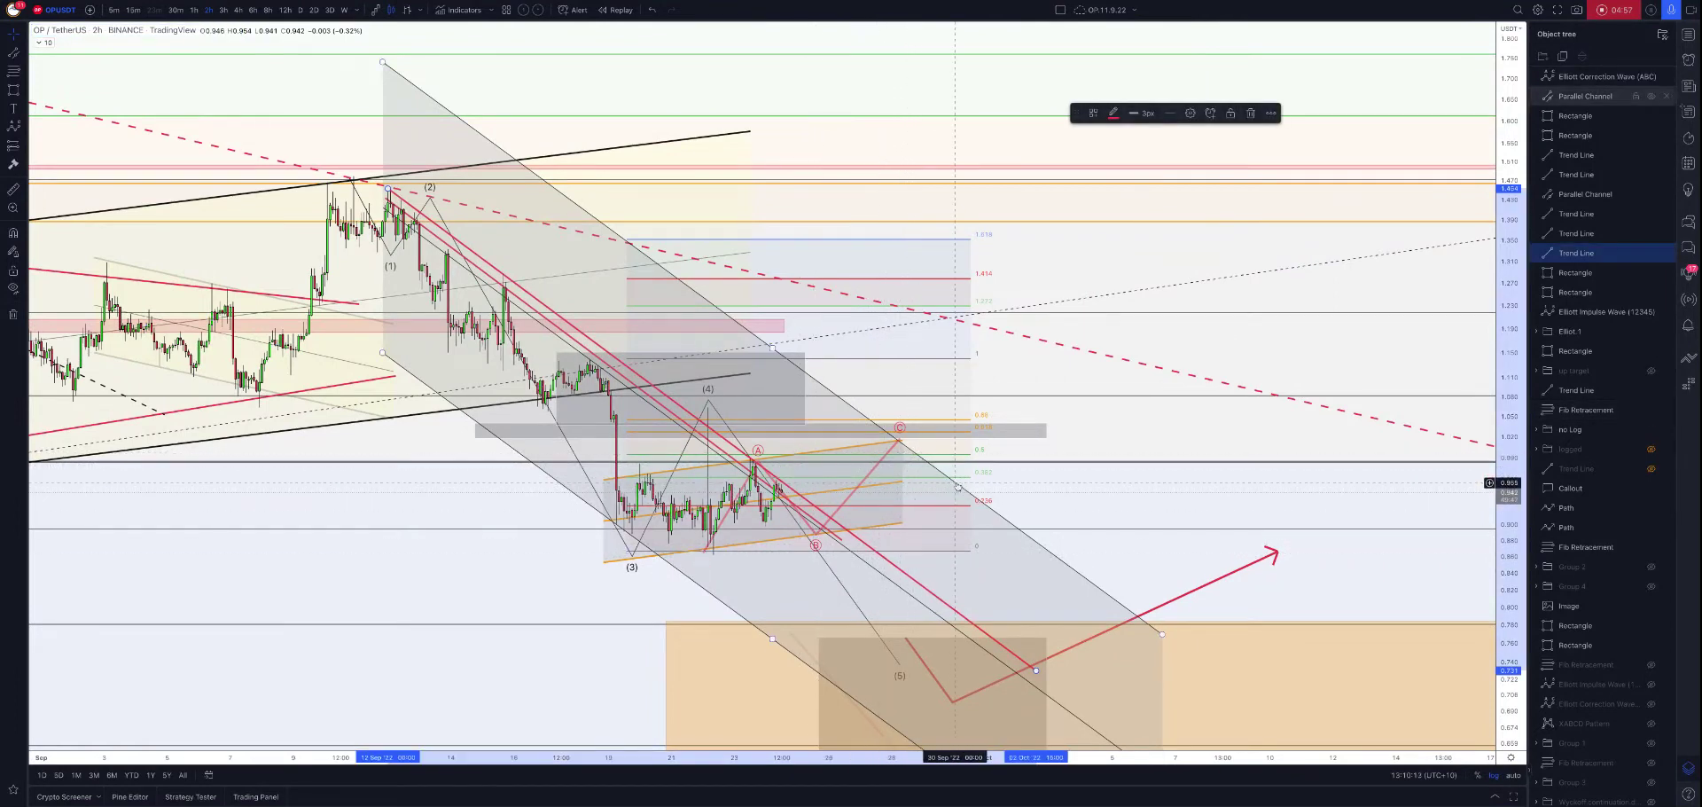
{"action": "left_click", "coordinate": [1643, 101]}
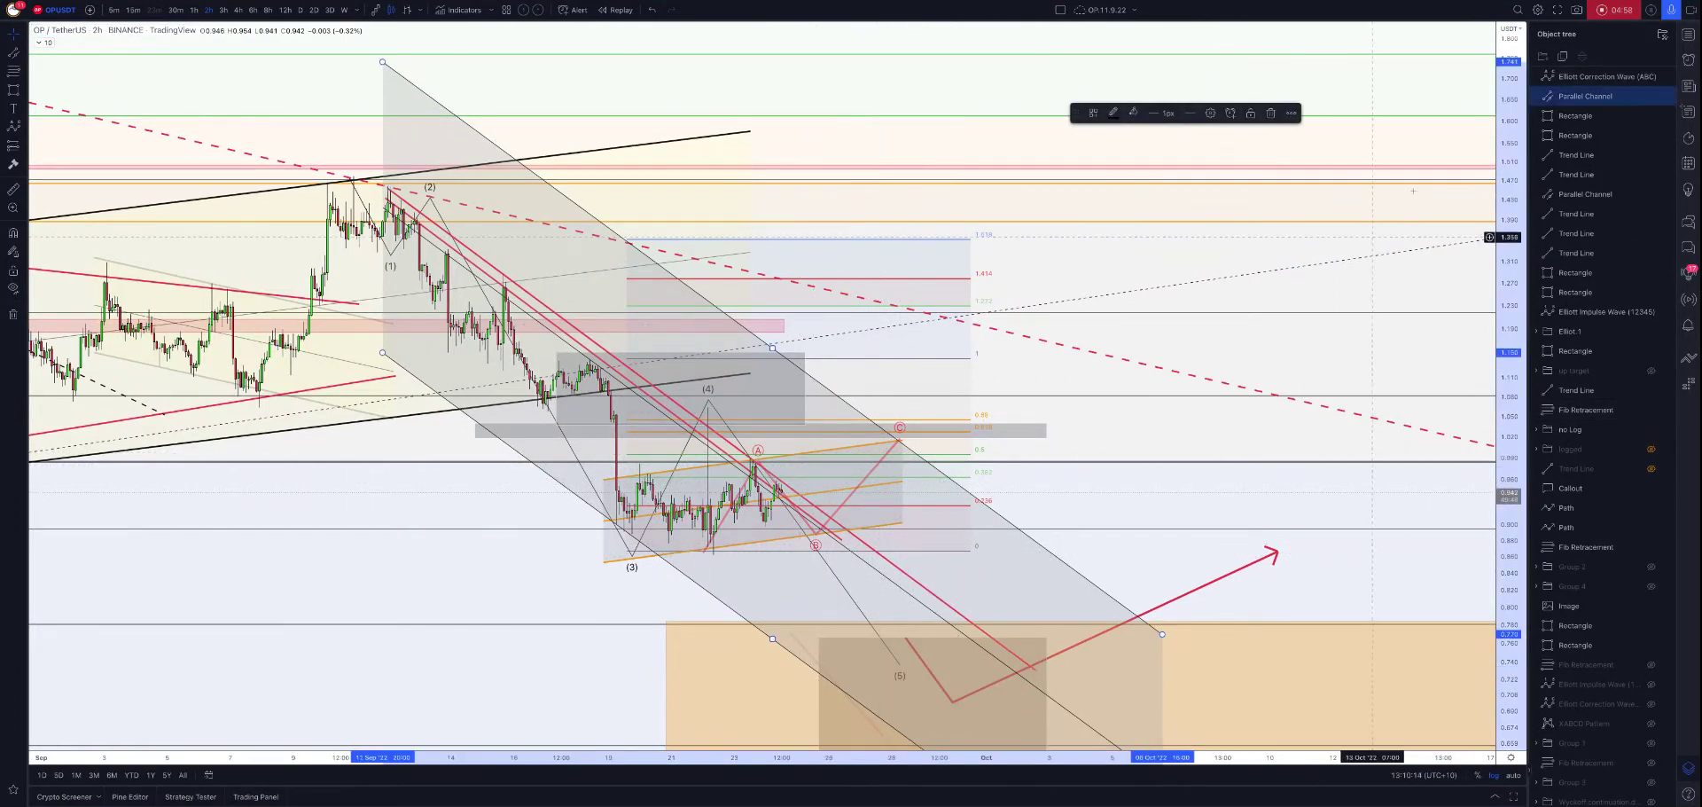
{"action": "left_click", "coordinate": [1652, 97]}
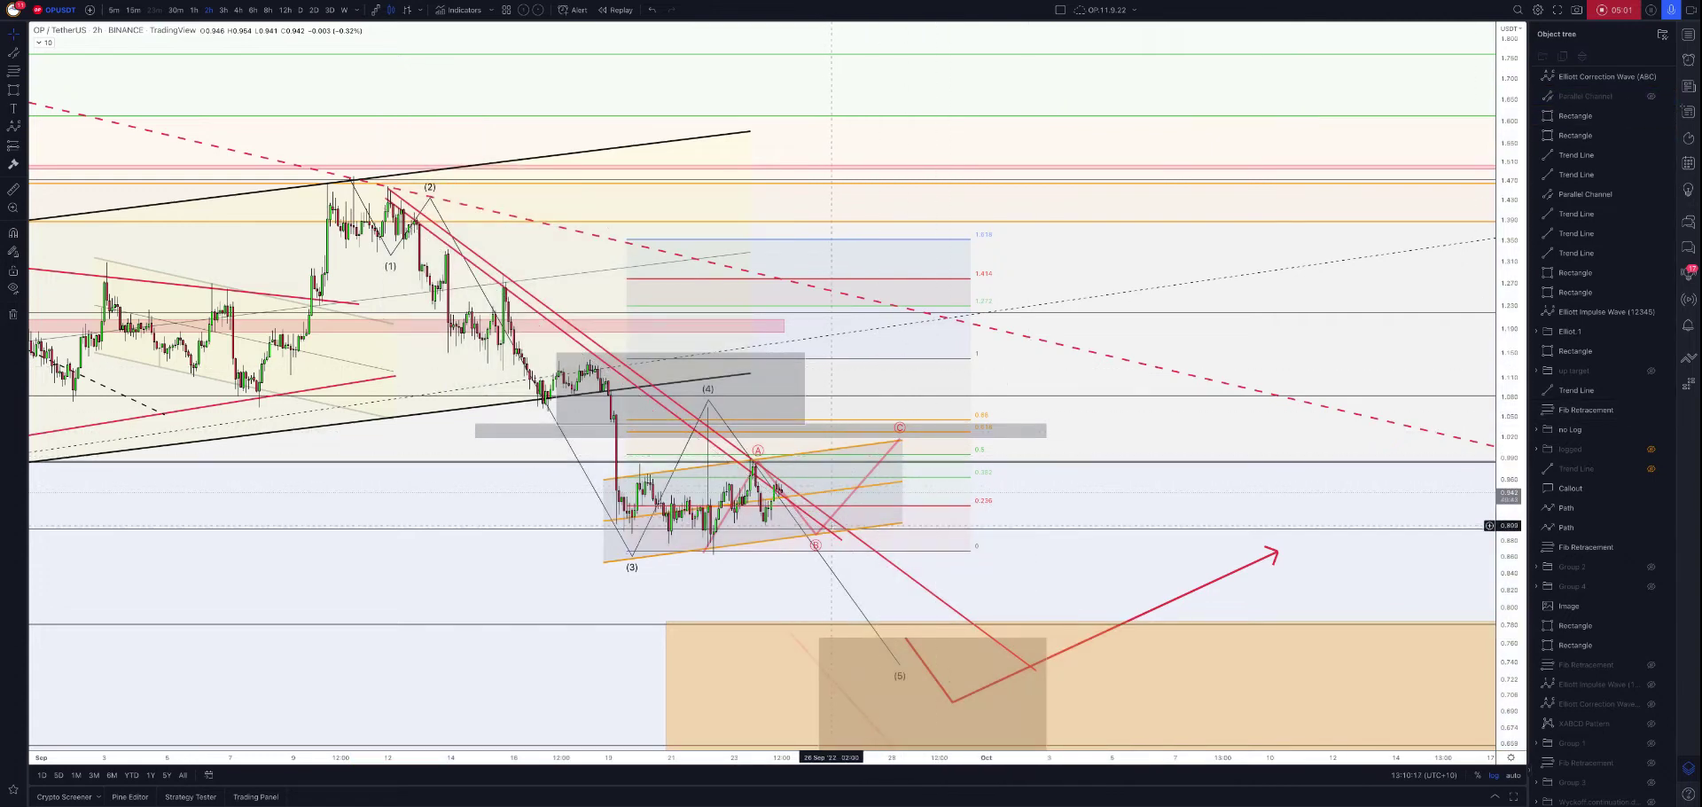
Pull the ABC wave's B and C points left onto recent candles and lower the grey zone.
{"action": "left_click_drag", "start_coordinate": [899, 438], "coordinate": [839, 443]}
{"action": "left_click_drag", "start_coordinate": [816, 534], "coordinate": [774, 528]}
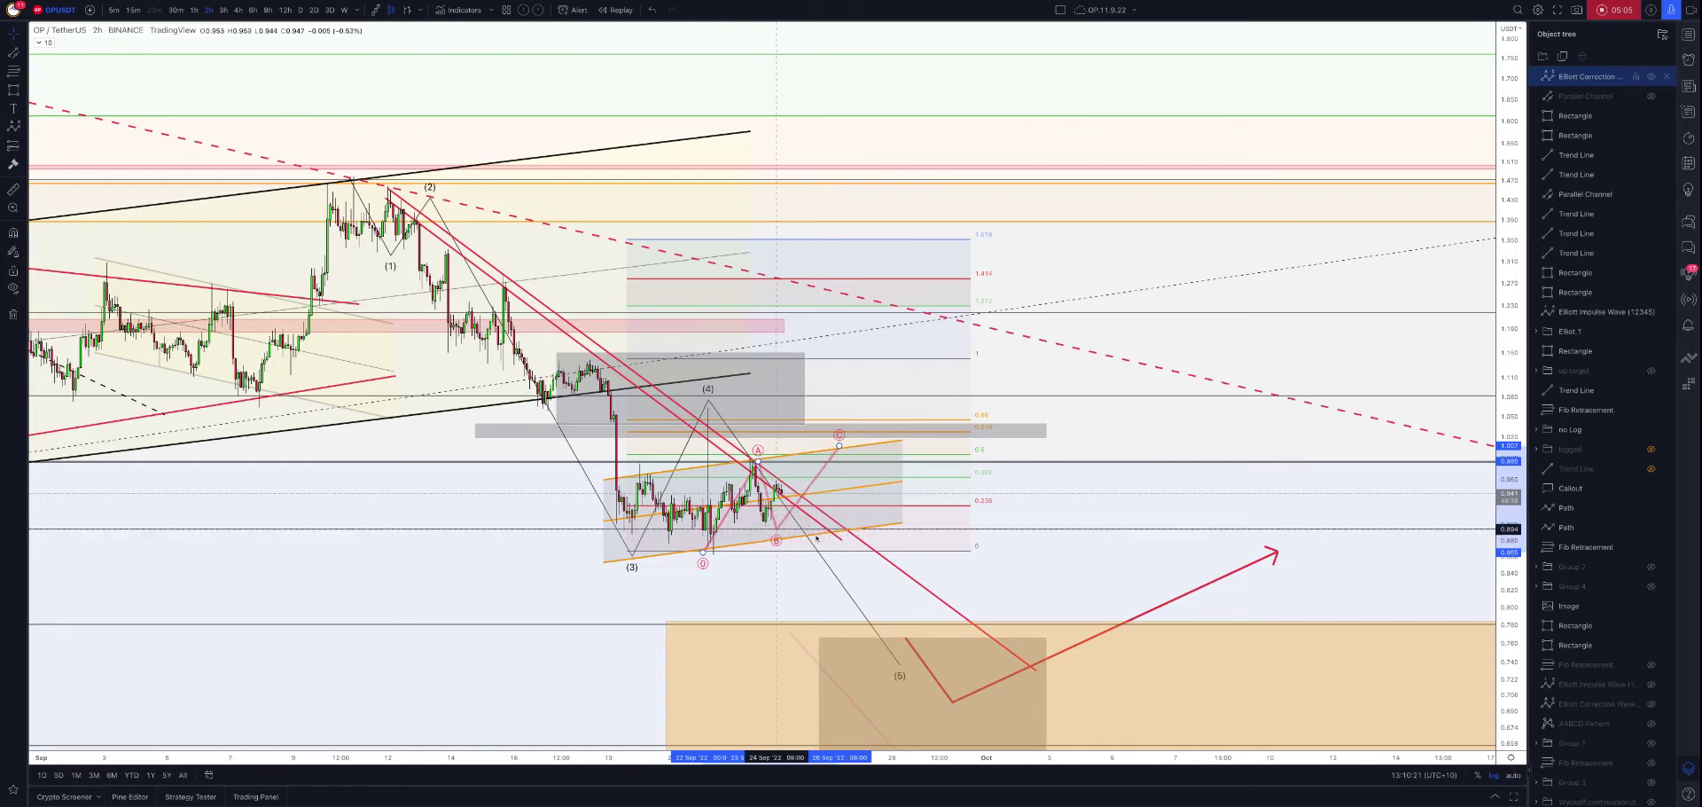
{"action": "left_click_drag", "start_coordinate": [839, 443], "coordinate": [816, 455]}
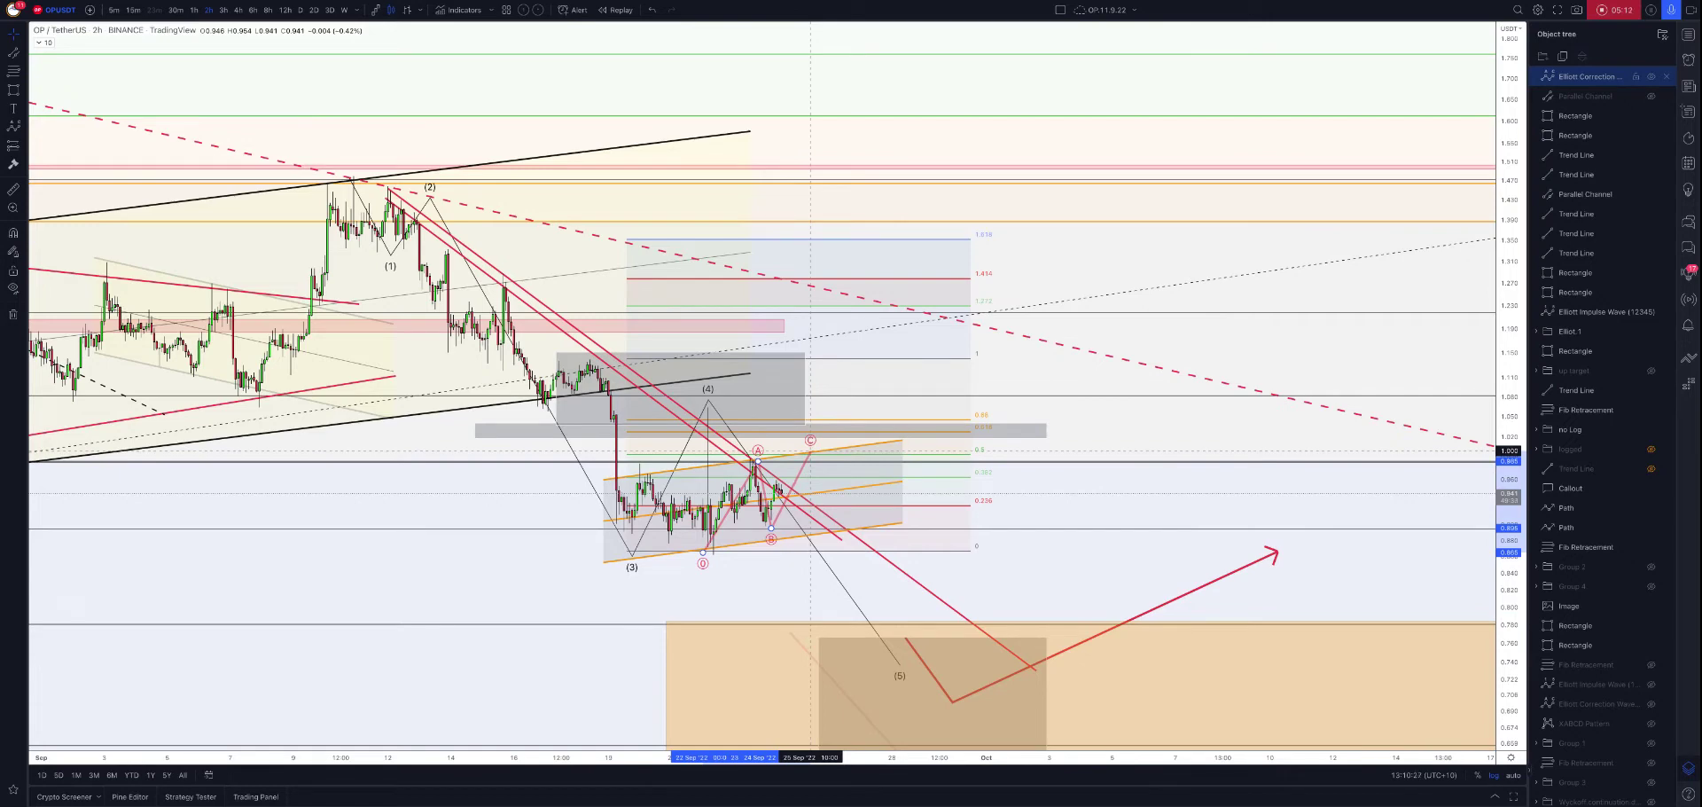
{"action": "left_click_drag", "start_coordinate": [811, 451], "coordinate": [810, 450]}
{"action": "left_click_drag", "start_coordinate": [1013, 435], "coordinate": [1016, 466]}
Zoom out and compress the price axis to show June–August history, with September drawings centred.
{"action": "scroll", "coordinate": [1050, 469], "scroll_direction": "down", "scroll_amount": 3}
{"action": "scroll", "coordinate": [1050, 469], "scroll_direction": "down", "scroll_amount": 1}
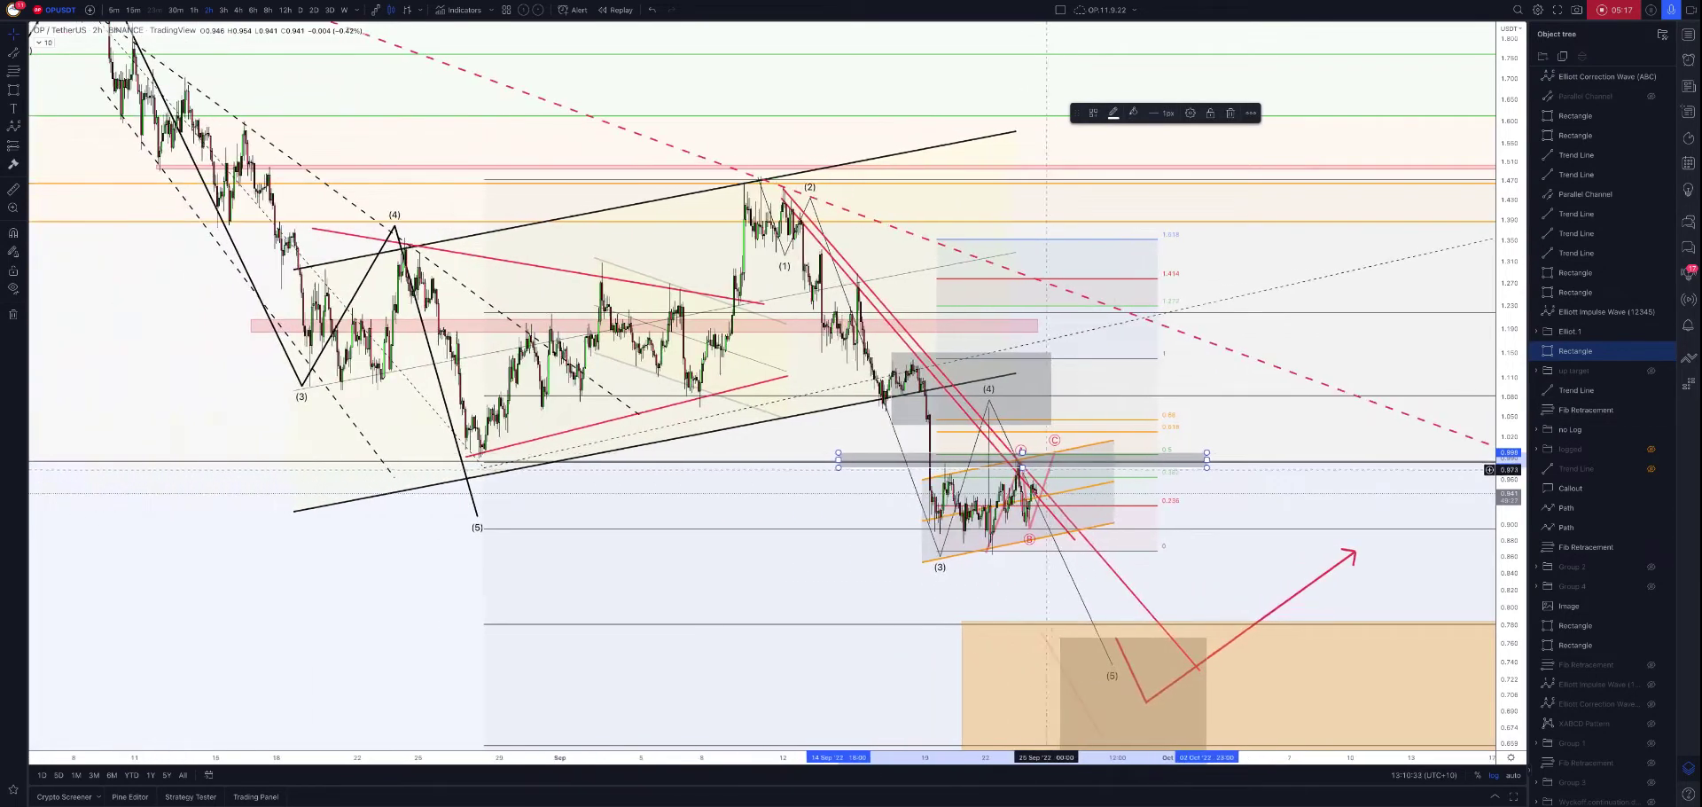
{"action": "scroll", "coordinate": [1104, 537], "scroll_direction": "down", "scroll_amount": 3}
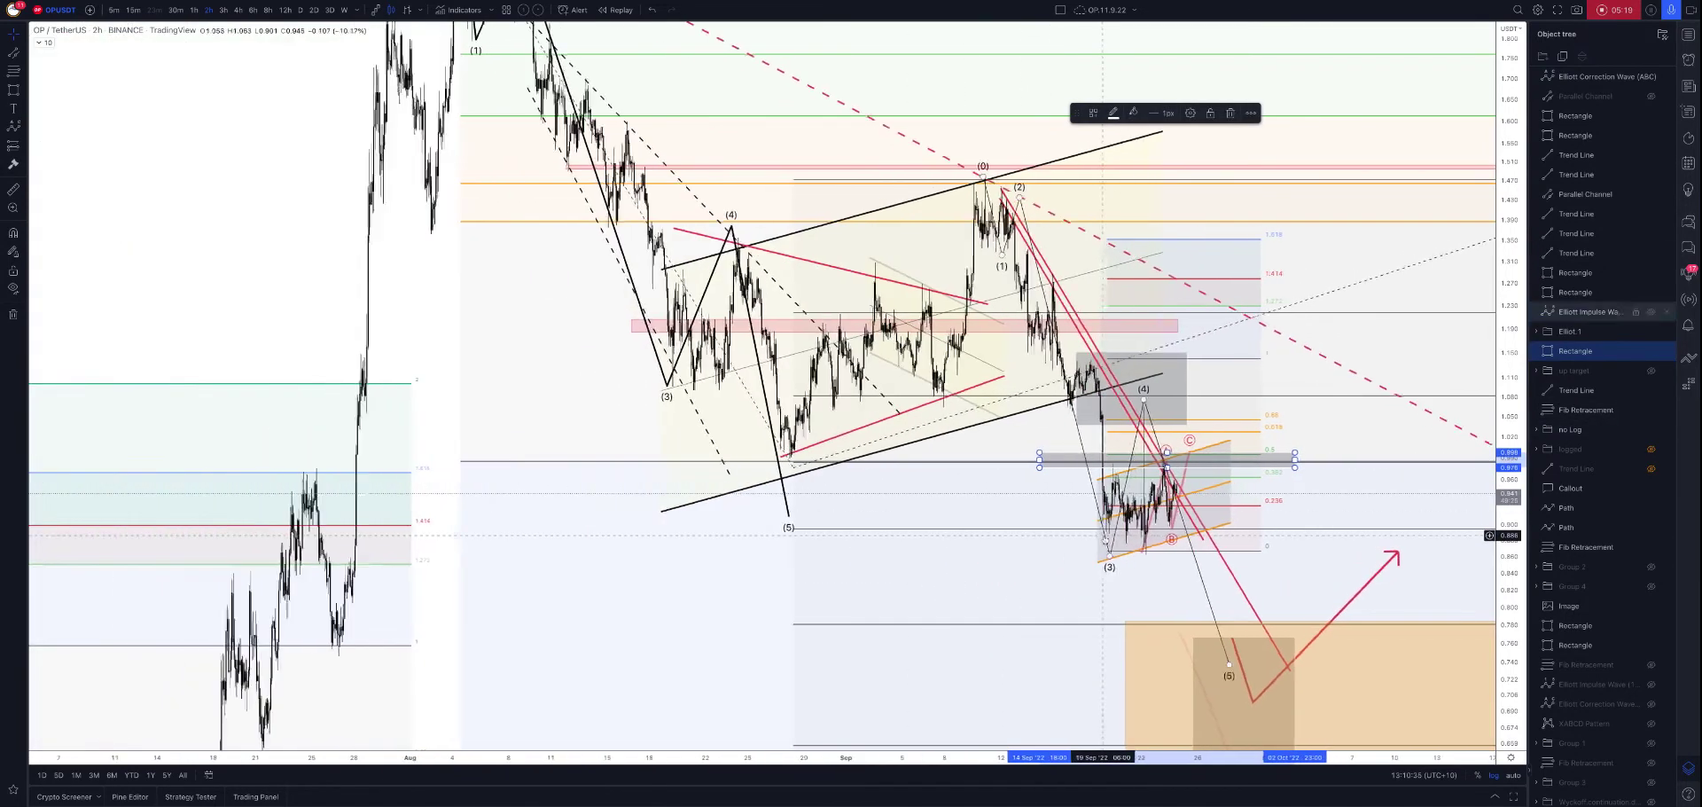
{"action": "left_click_drag", "start_coordinate": [1514, 71], "coordinate": [1515, 115]}
{"action": "left_click_drag", "start_coordinate": [292, 271], "coordinate": [725, 177]}
{"action": "scroll", "coordinate": [180, 171], "scroll_direction": "down", "scroll_amount": 2}
{"action": "scroll", "coordinate": [725, 641], "scroll_direction": "down", "scroll_amount": 2}
{"action": "left_click_drag", "start_coordinate": [726, 641], "coordinate": [445, 617]}
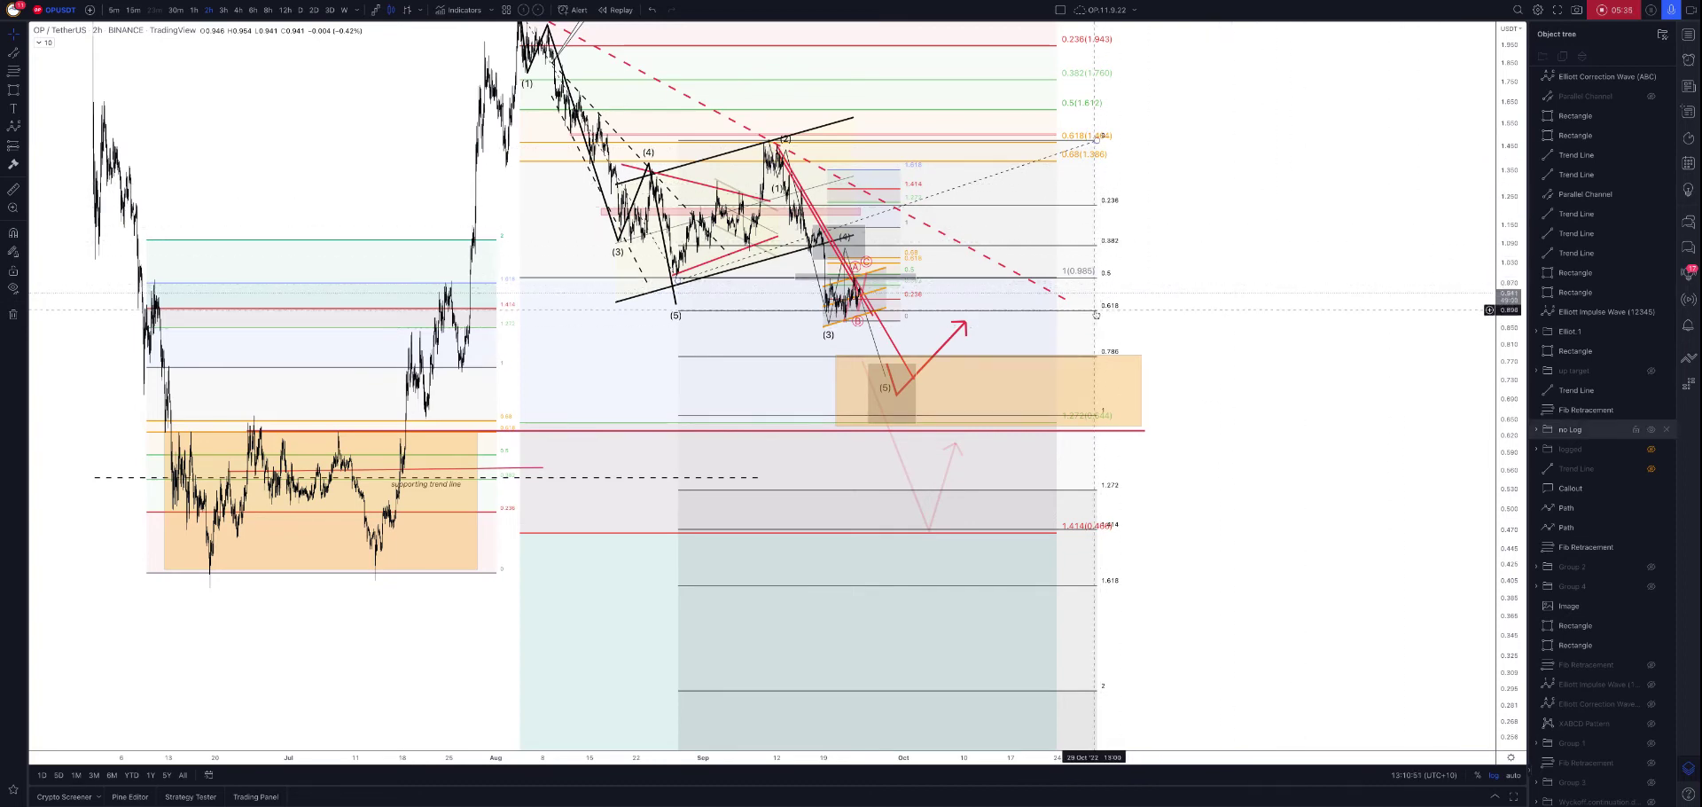
Hide the 'no Log' drawing group, switch the price axis from log to linear, and refit it.
{"action": "left_click", "coordinate": [1640, 429]}
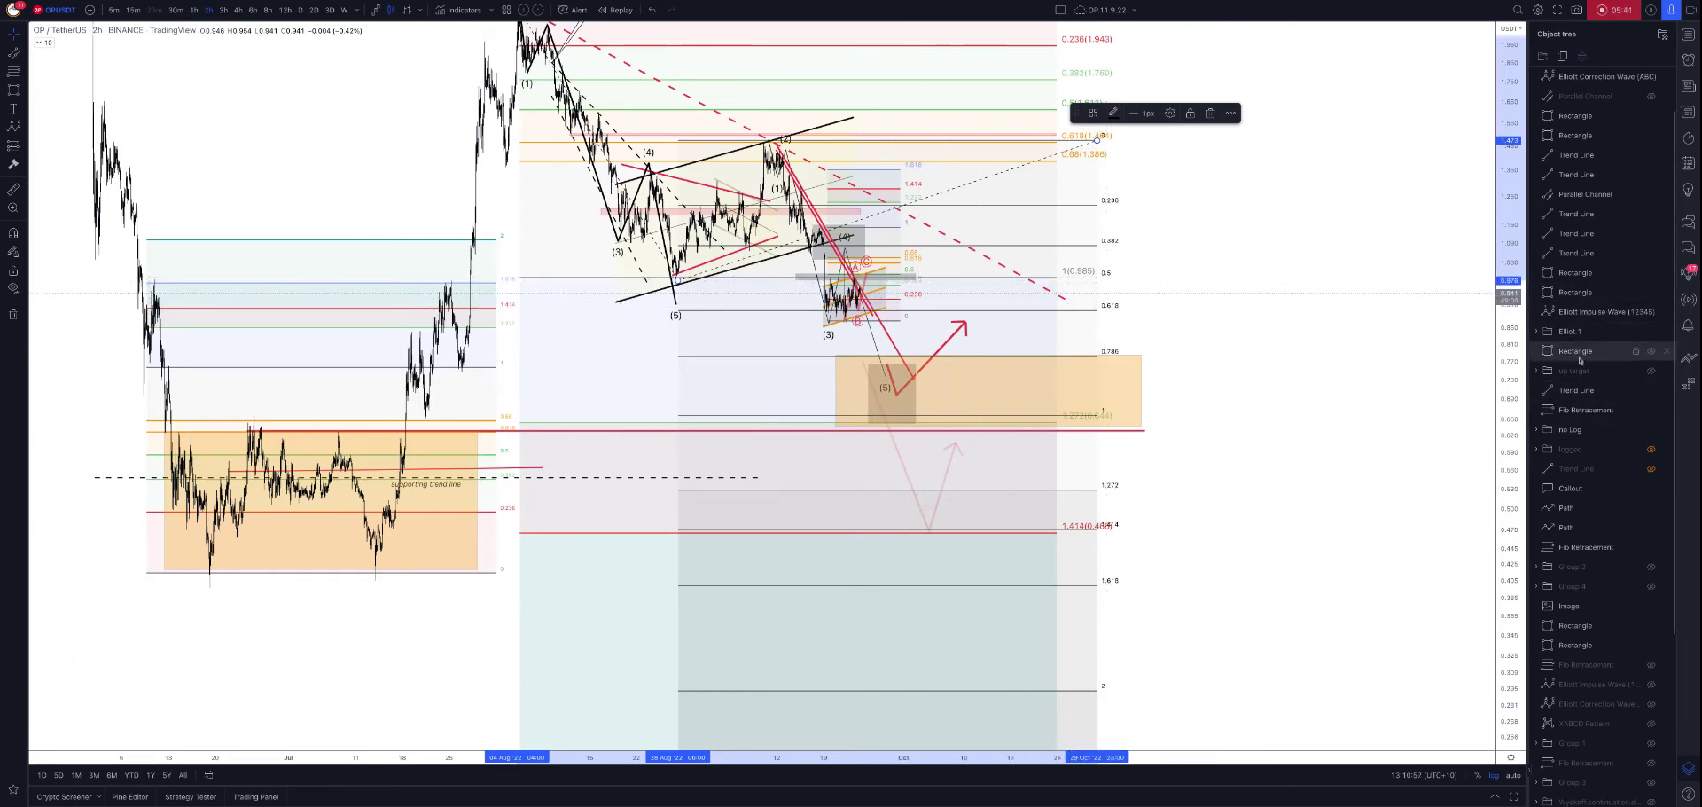
{"action": "scroll", "coordinate": [1599, 359], "scroll_direction": "down", "scroll_amount": 3}
{"action": "scroll", "coordinate": [1599, 358], "scroll_direction": "up", "scroll_amount": 4}
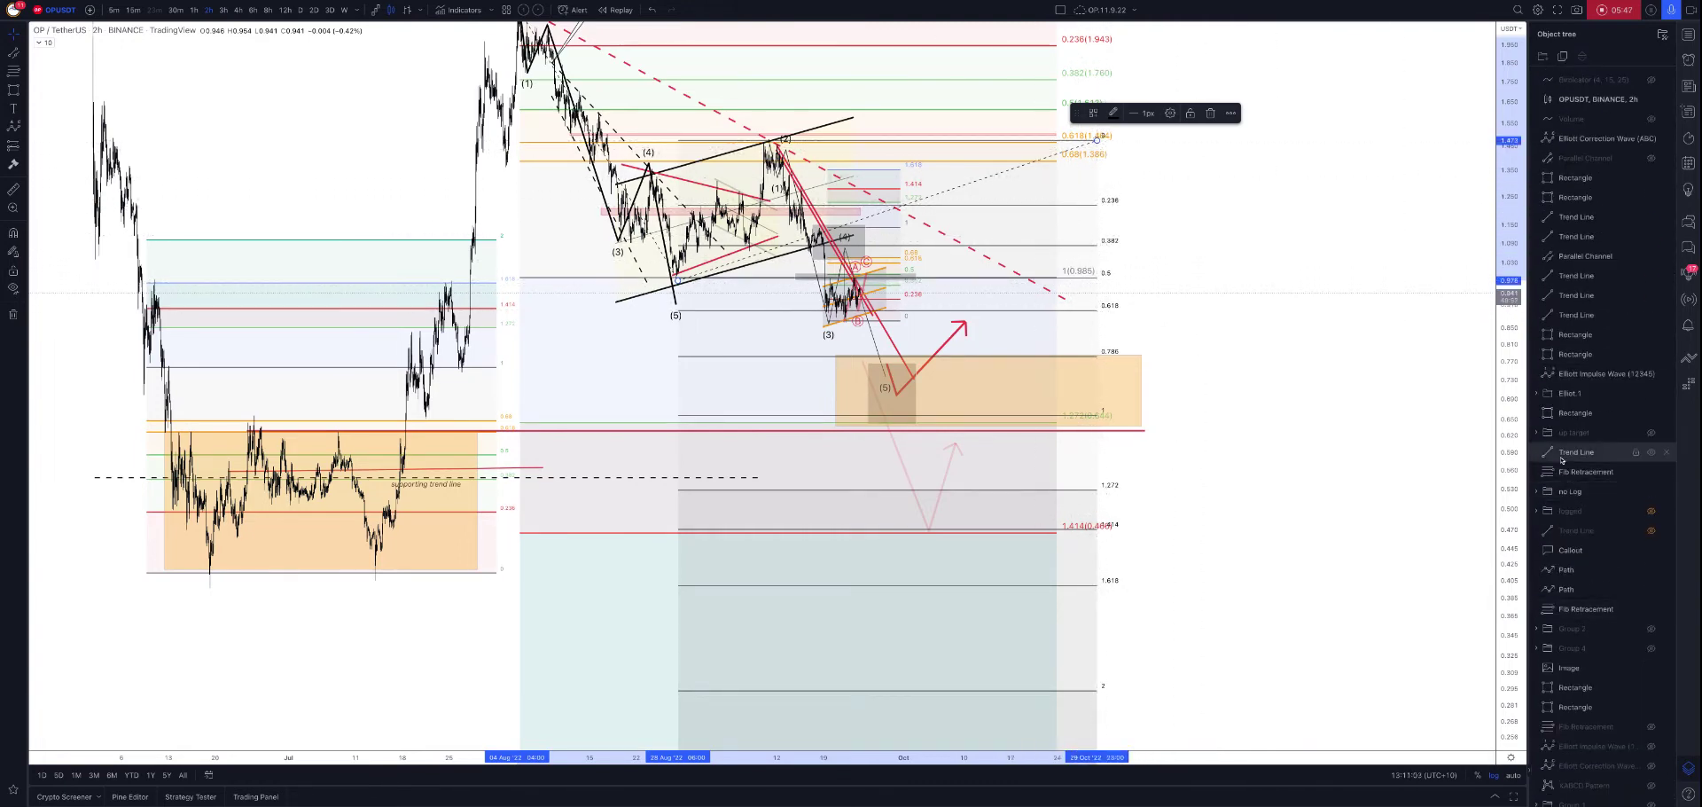
{"action": "left_click", "coordinate": [1651, 492]}
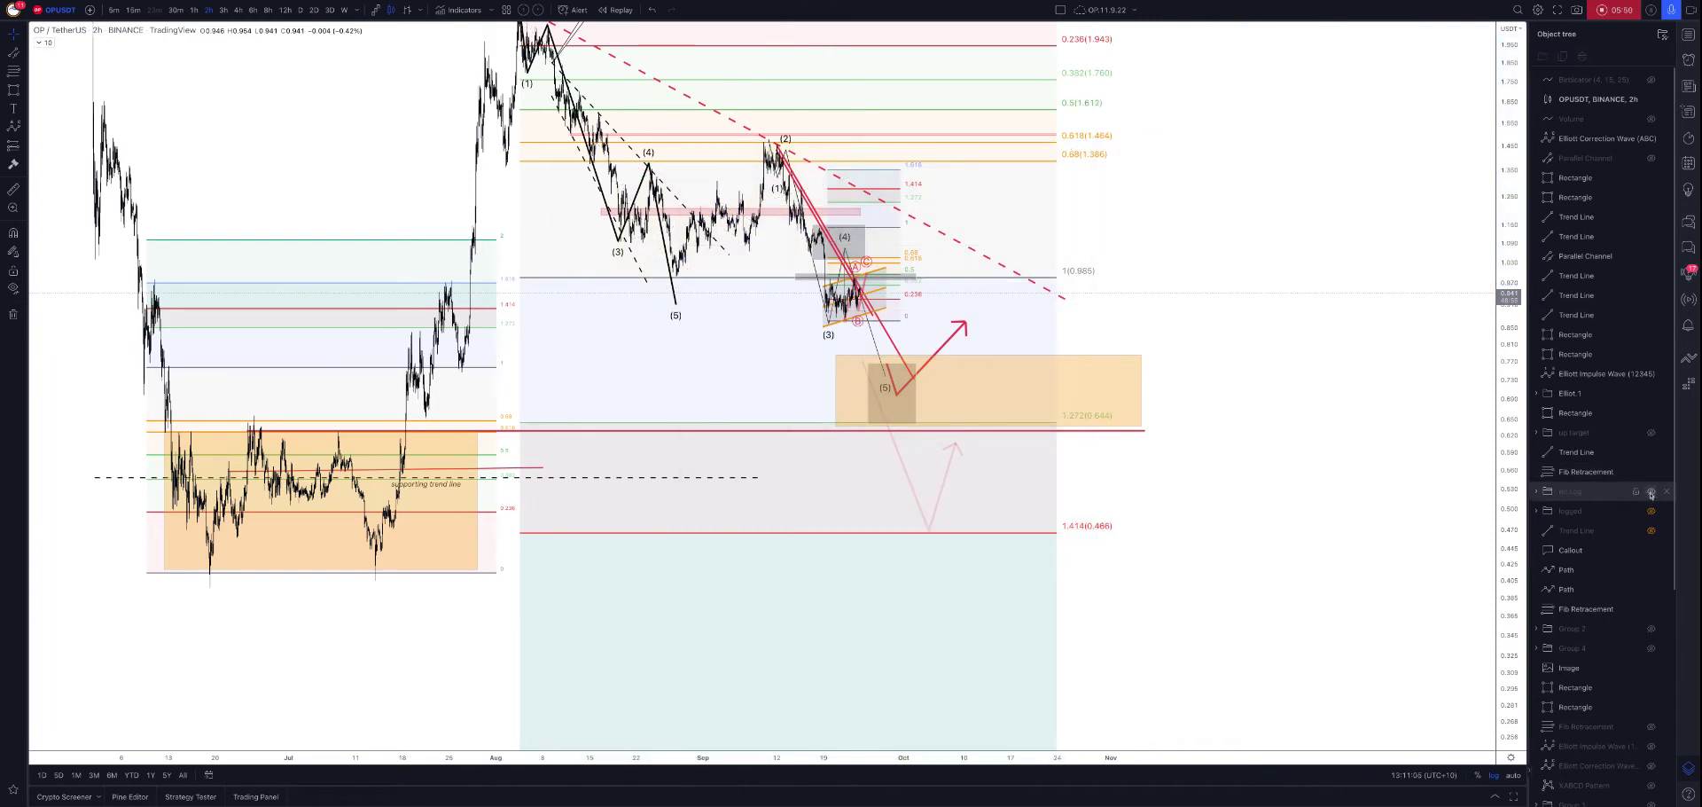
{"action": "left_click", "coordinate": [1494, 775]}
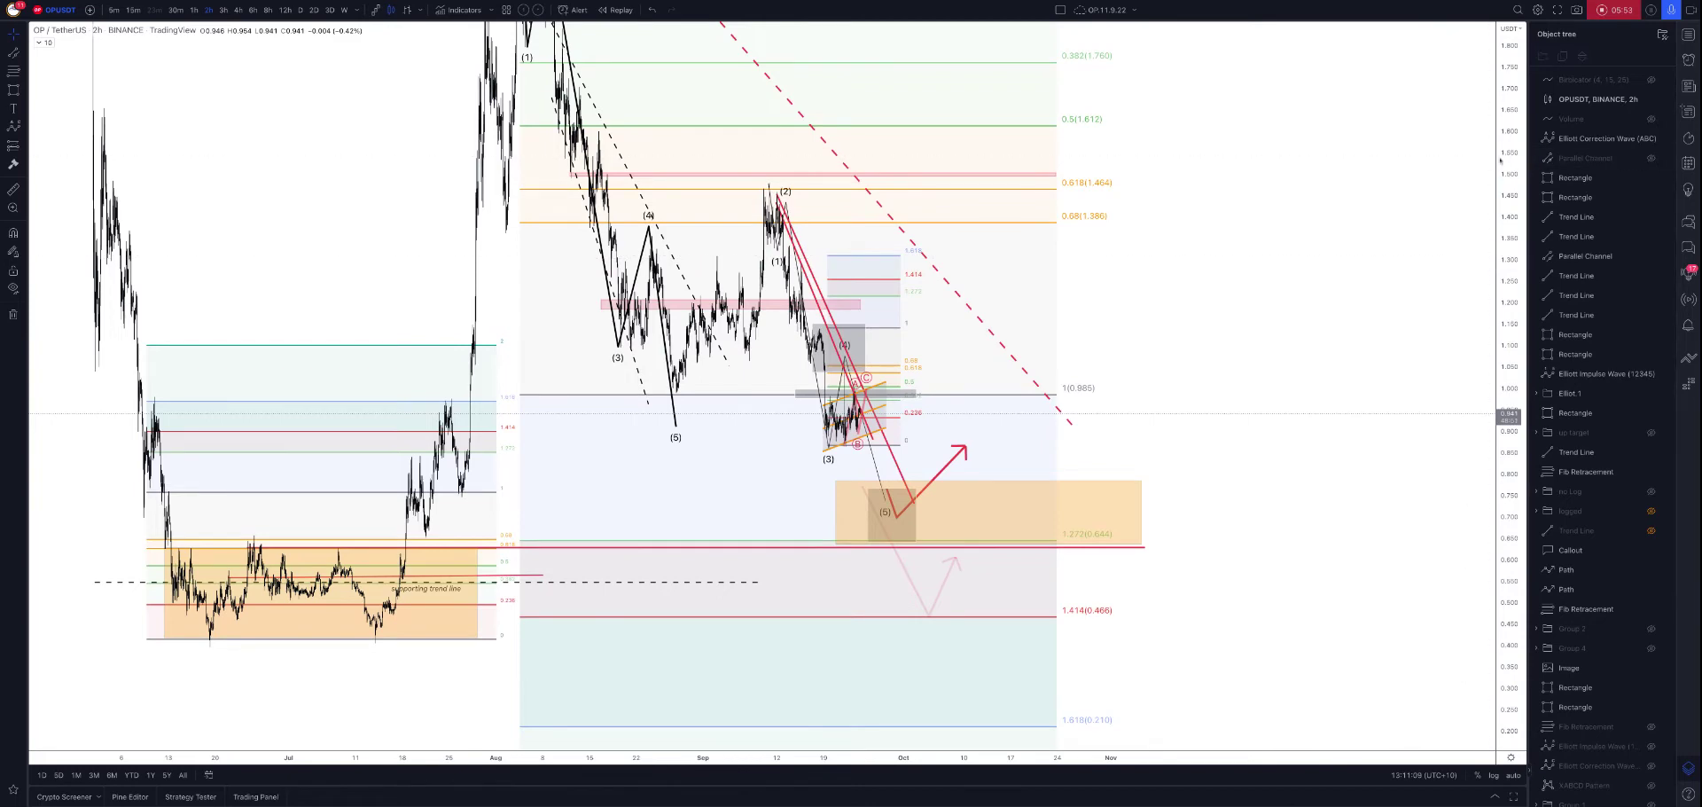
{"action": "left_click_drag", "start_coordinate": [1510, 160], "coordinate": [1509, 165]}
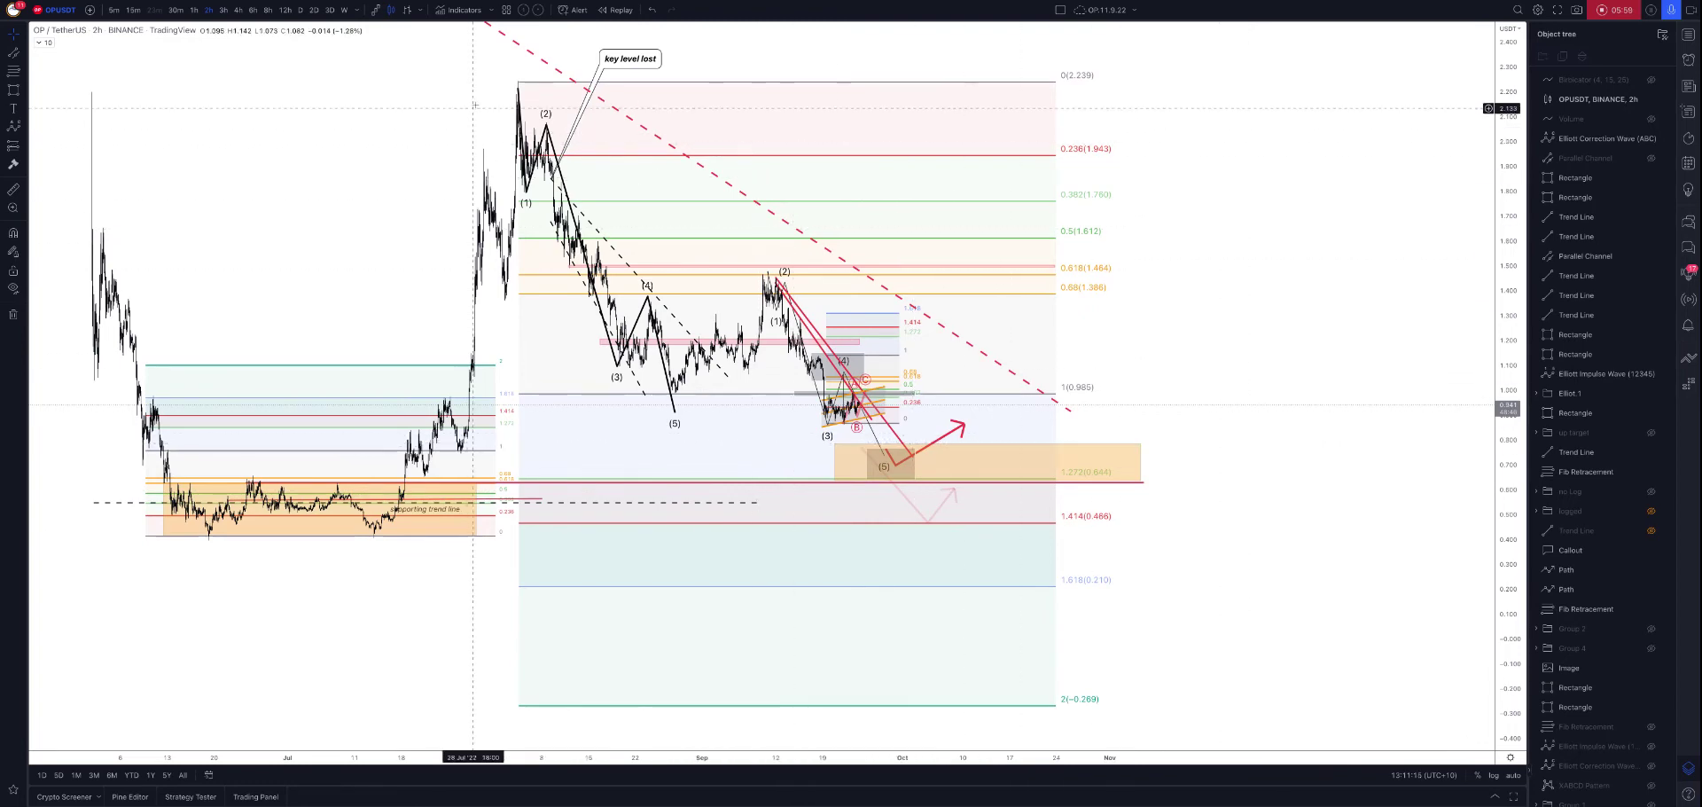
Change the long dashed red downtrend line to a solid line.
{"action": "left_click", "coordinate": [547, 66]}
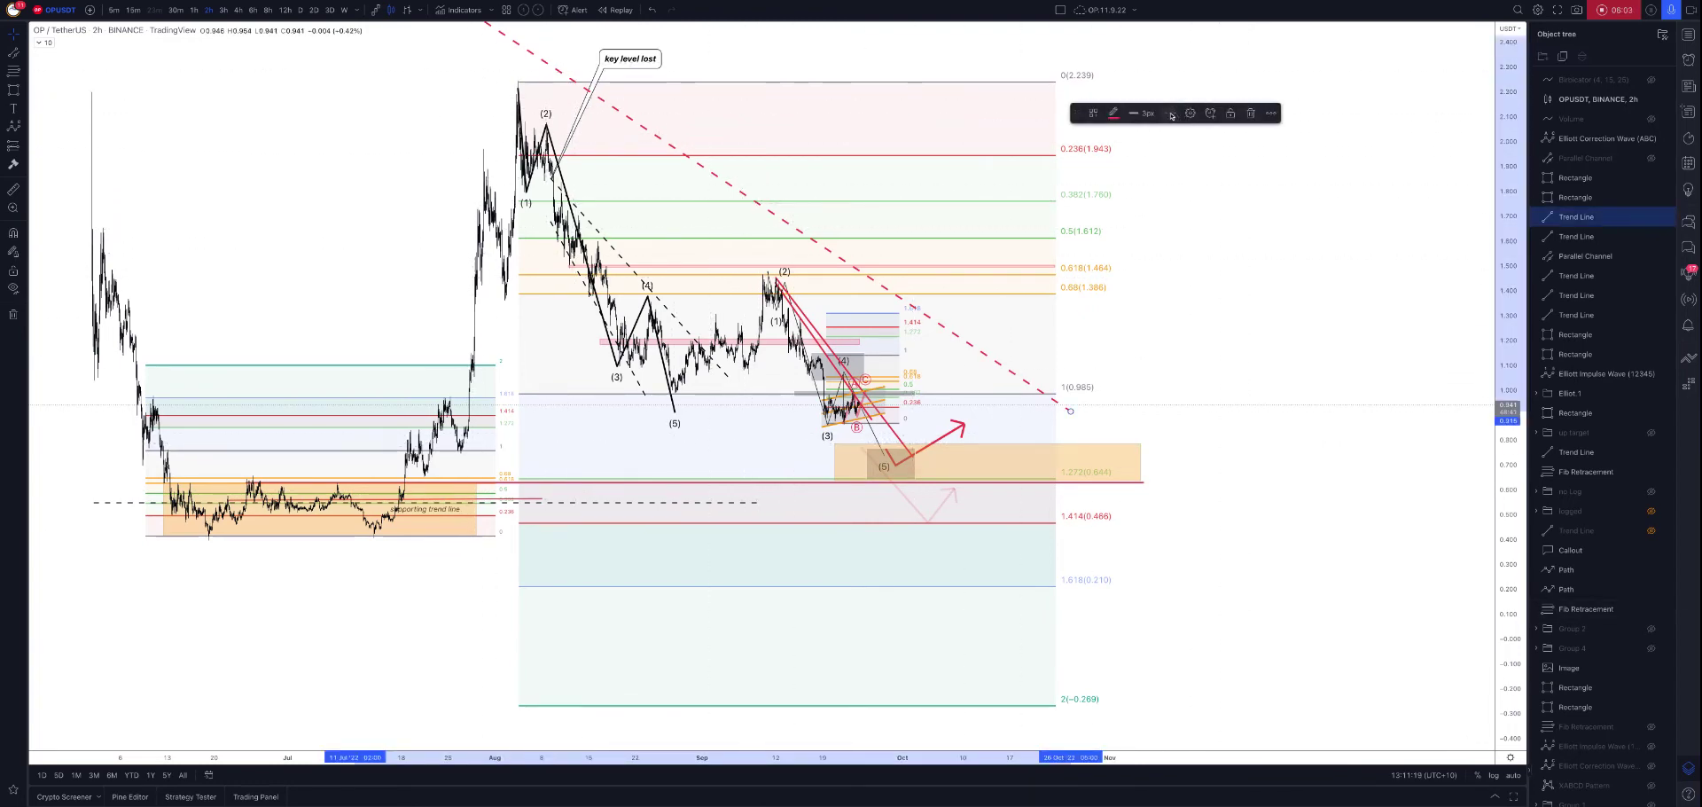
{"action": "left_click", "coordinate": [1171, 115]}
{"action": "left_click", "coordinate": [1188, 135]}
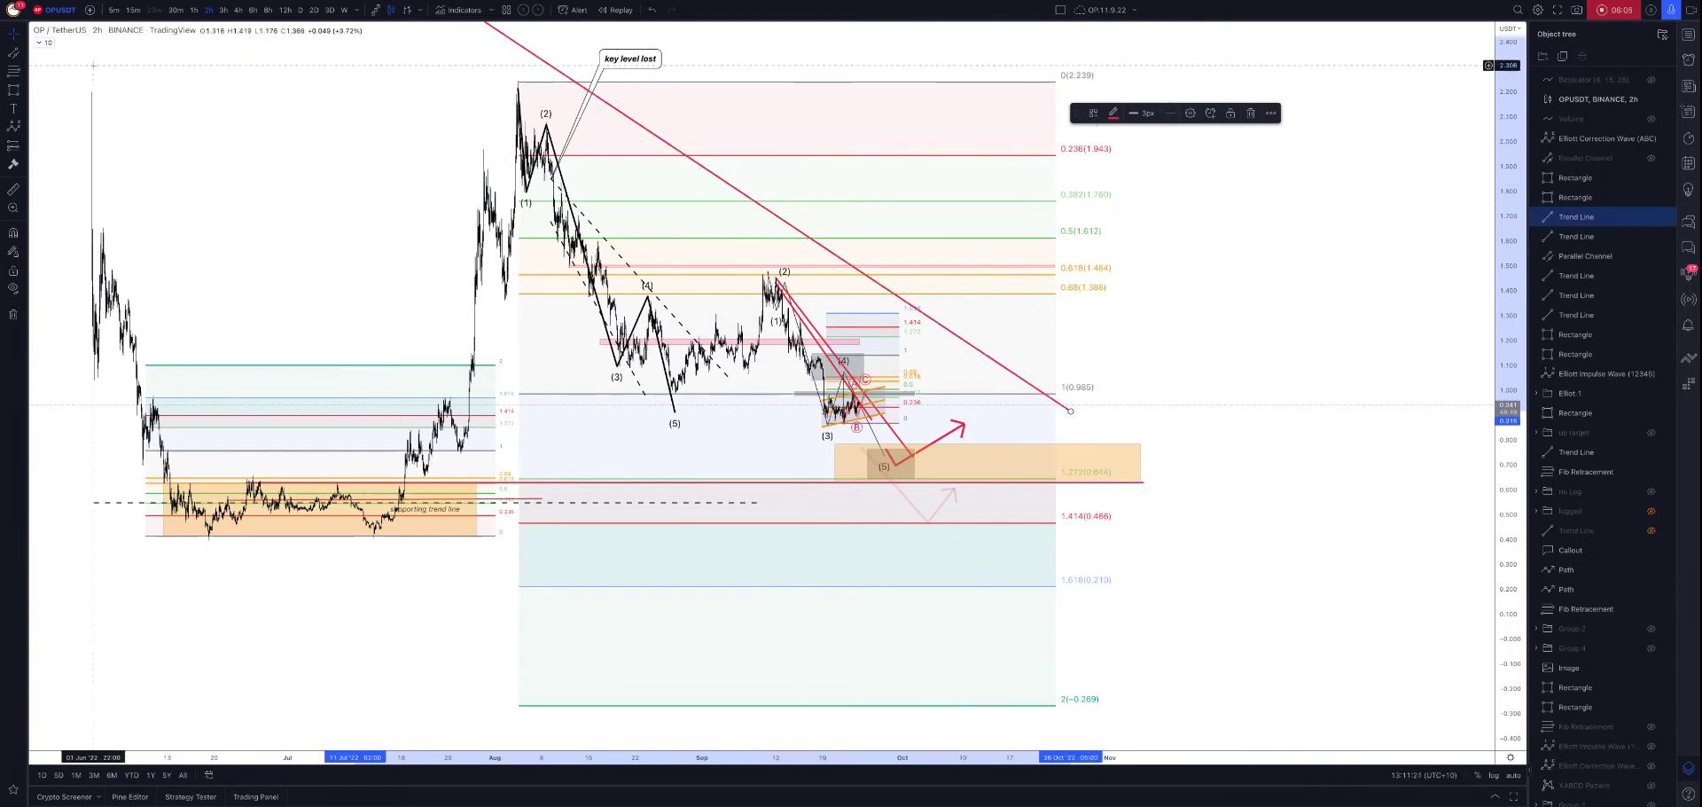
Draw a dashed trend line from the August peak down to the 1.272 level.
{"action": "left_click", "coordinate": [11, 57]}
{"action": "left_click", "coordinate": [71, 55]}
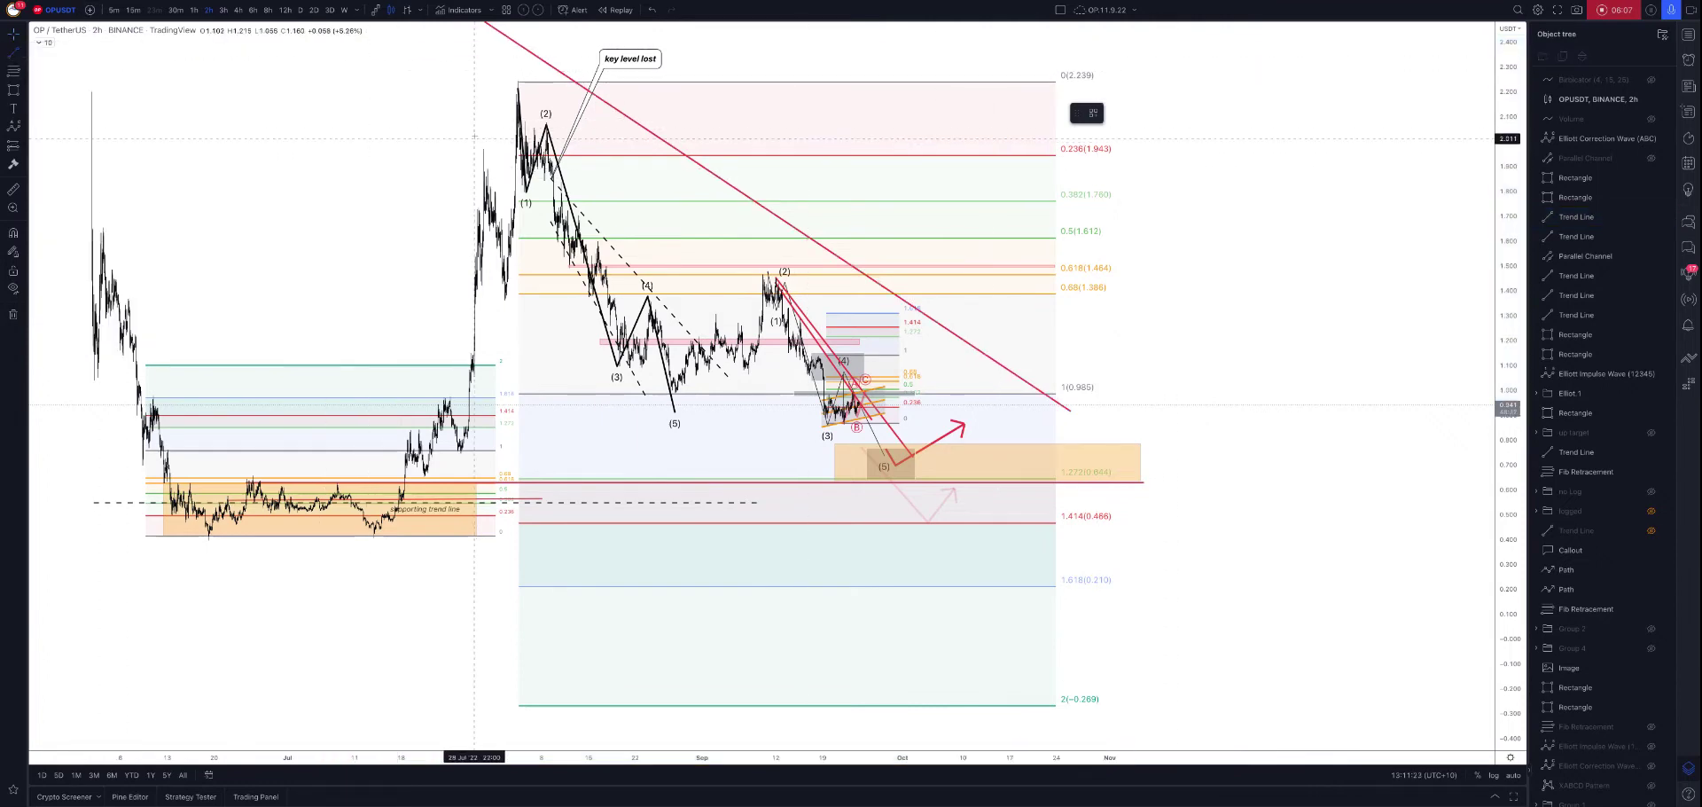
{"action": "left_click", "coordinate": [520, 90]}
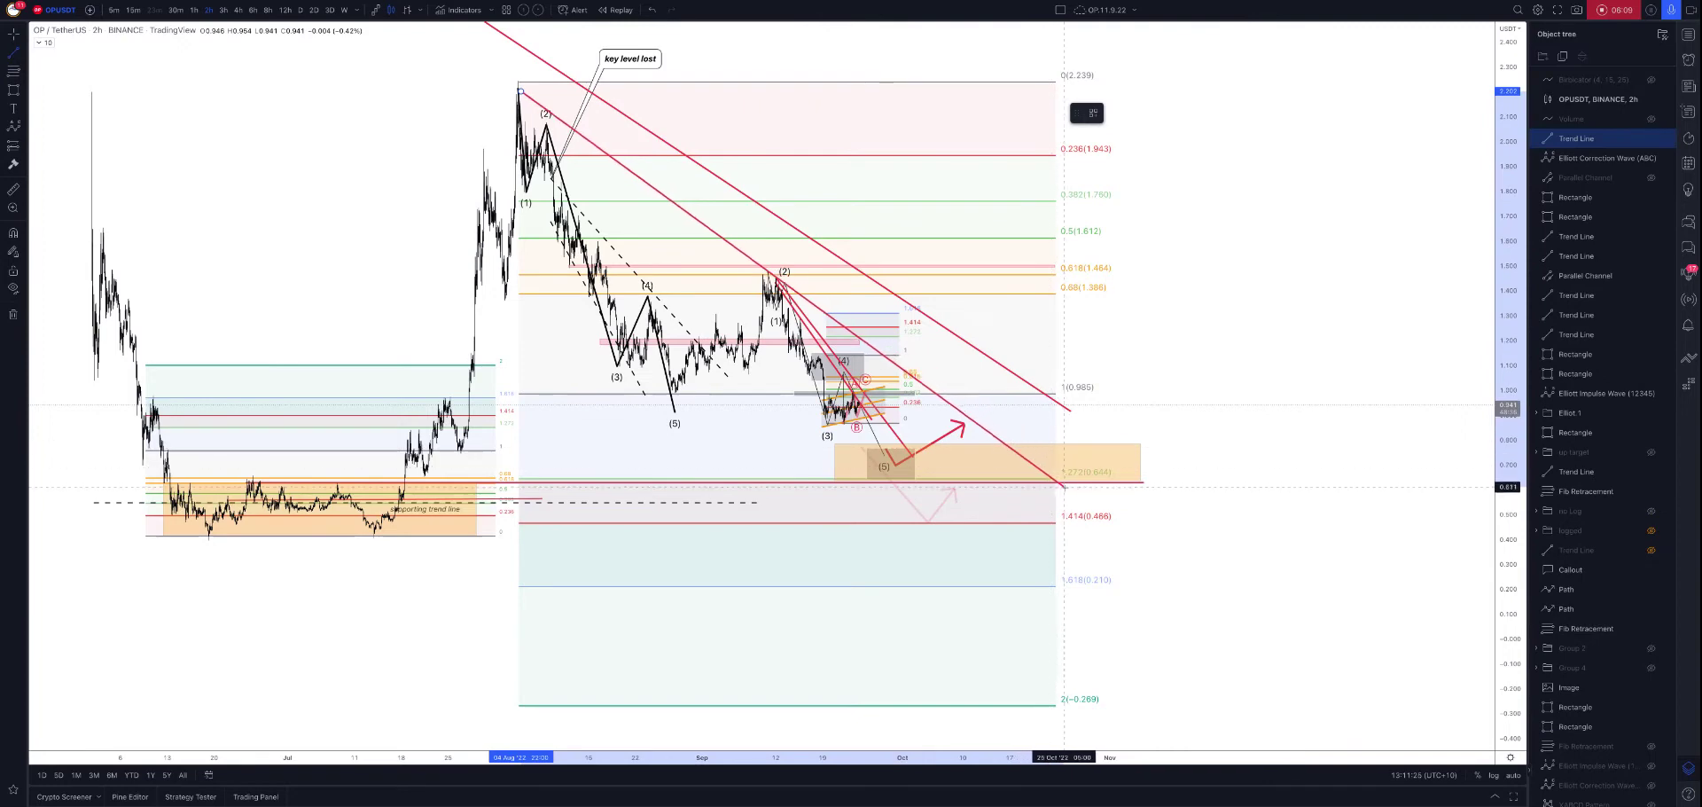
{"action": "left_click", "coordinate": [1069, 488]}
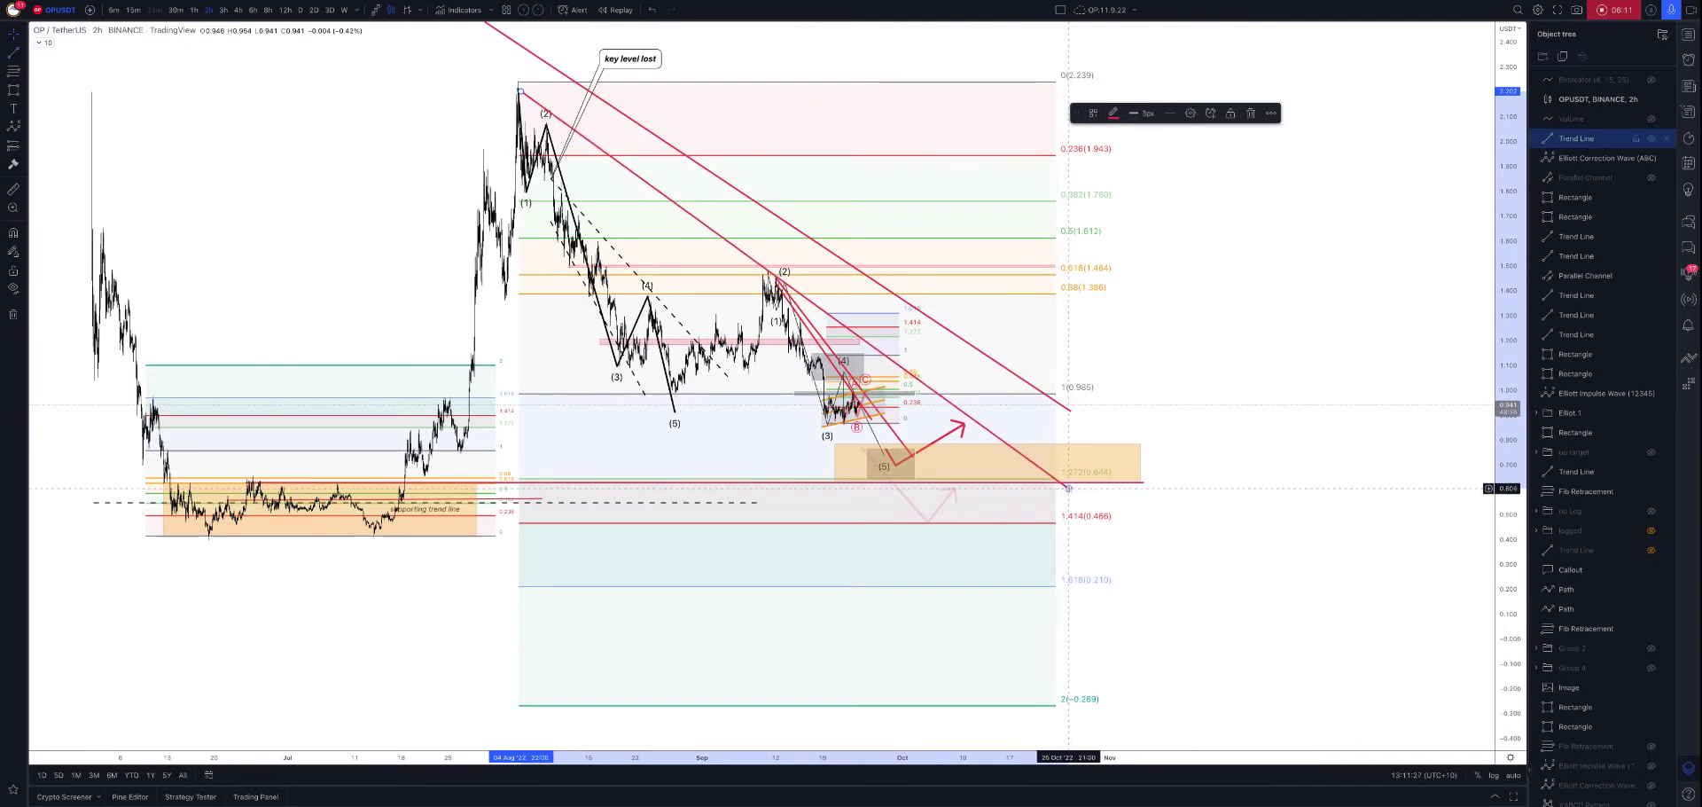
{"action": "left_click", "coordinate": [1171, 112]}
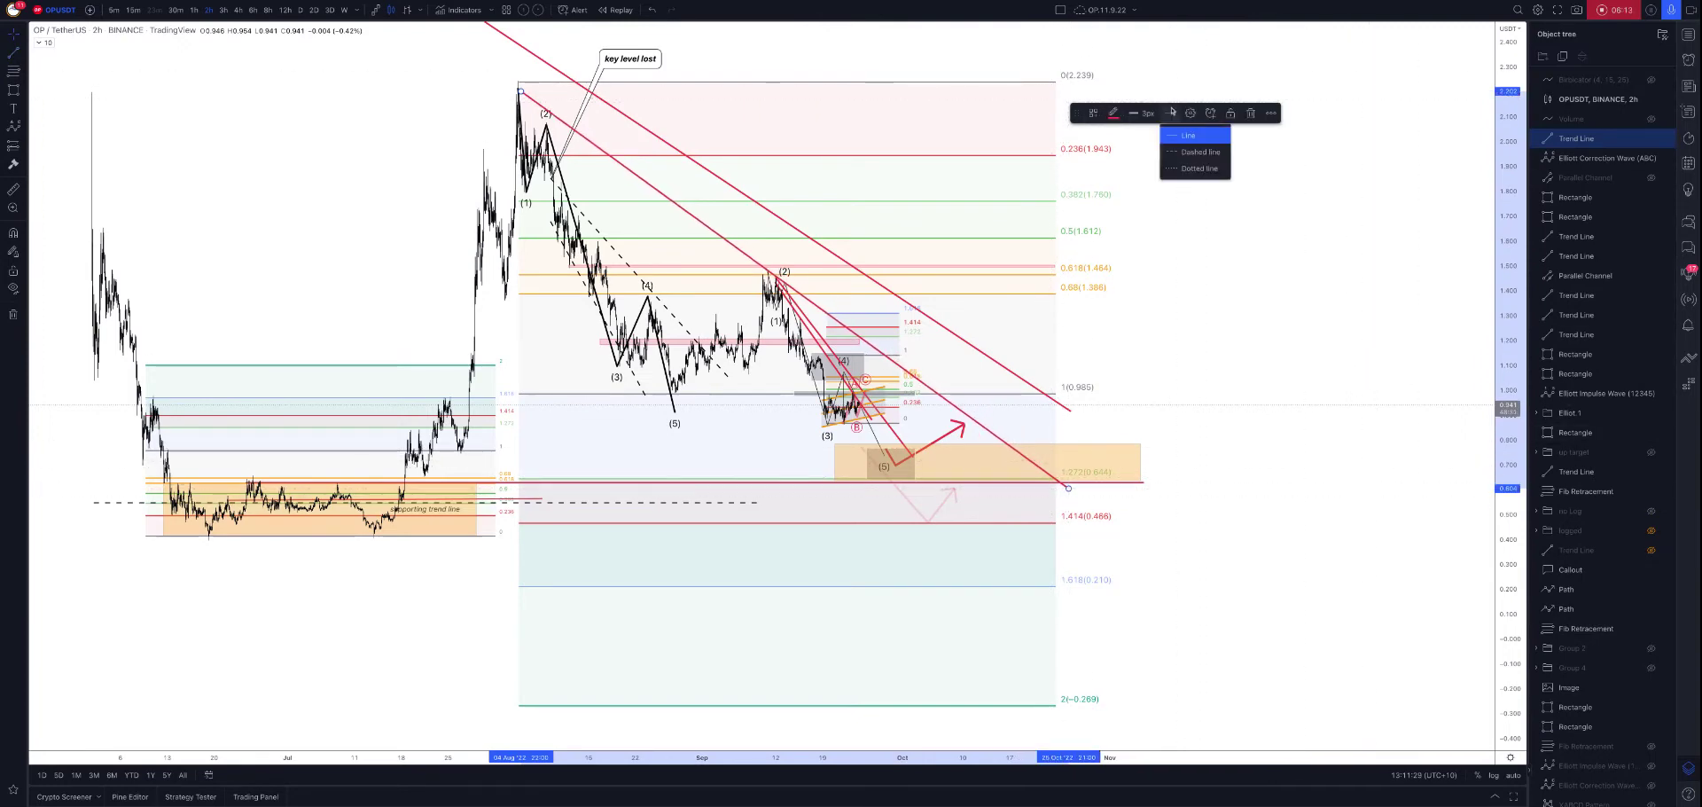
{"action": "left_click", "coordinate": [1176, 153]}
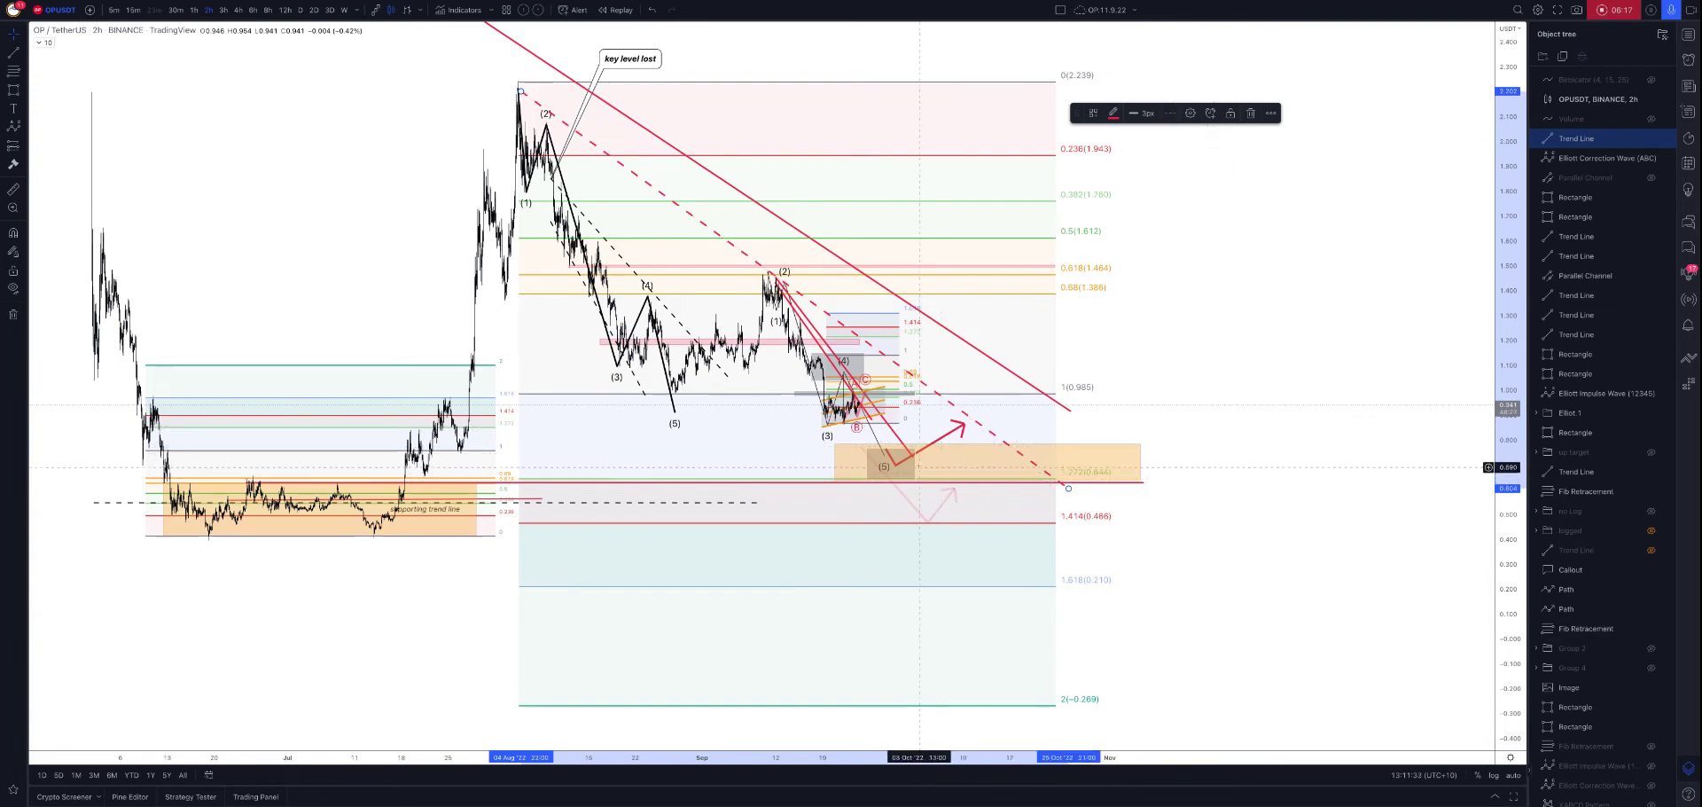
{"action": "scroll", "coordinate": [1237, 385], "scroll_direction": "up", "scroll_amount": 2}
Zoom and pan to the September wave count, stretching the price scale vertically.
{"action": "left_click_drag", "start_coordinate": [1079, 288], "coordinate": [1304, 352]}
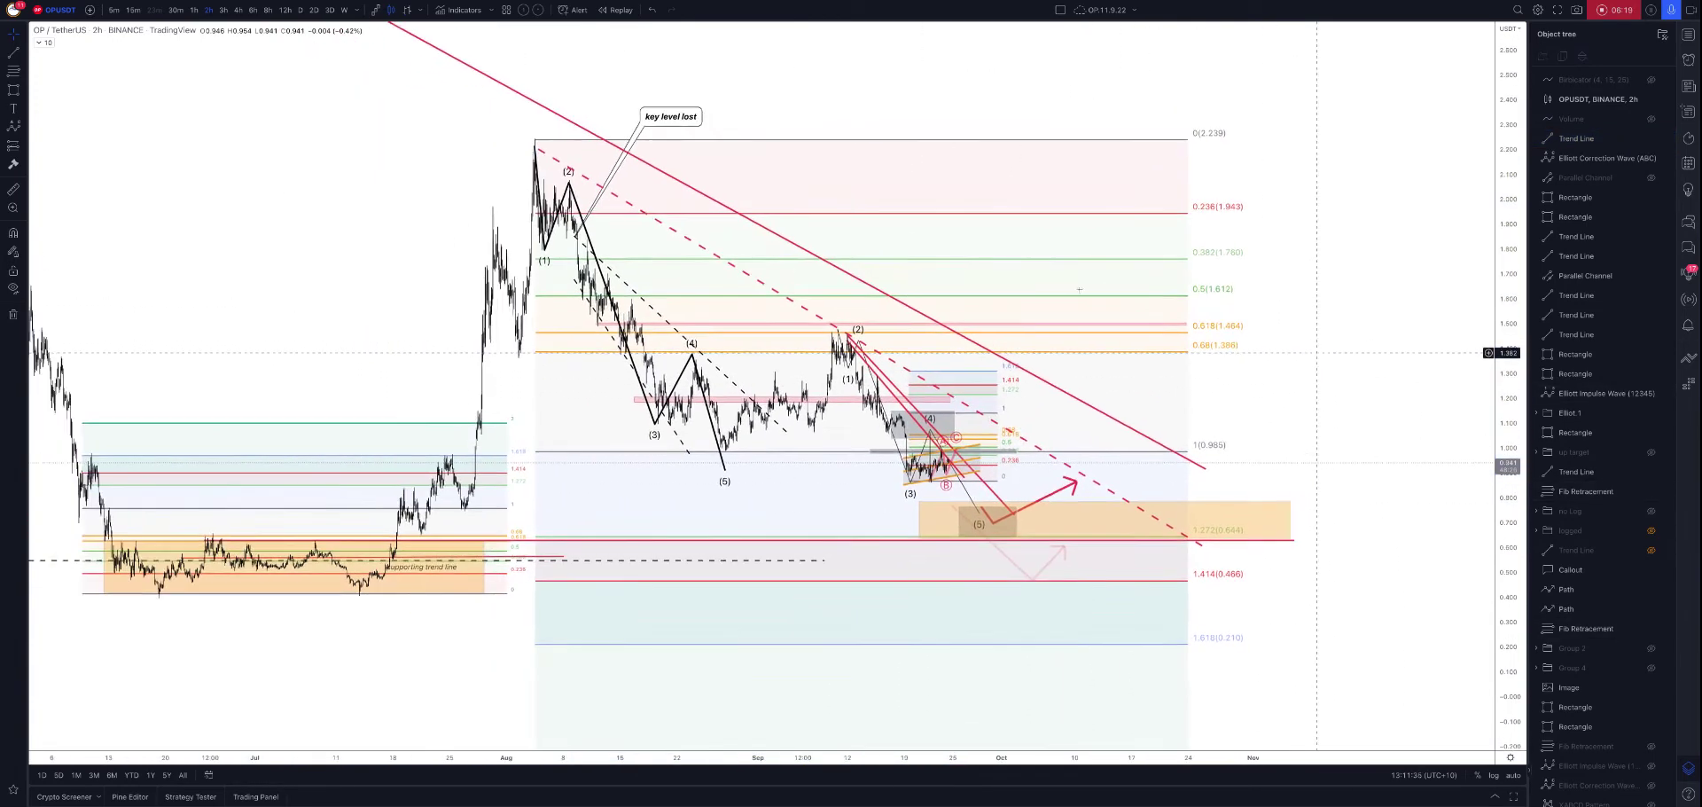
{"action": "scroll", "coordinate": [1153, 354], "scroll_direction": "up", "scroll_amount": 2}
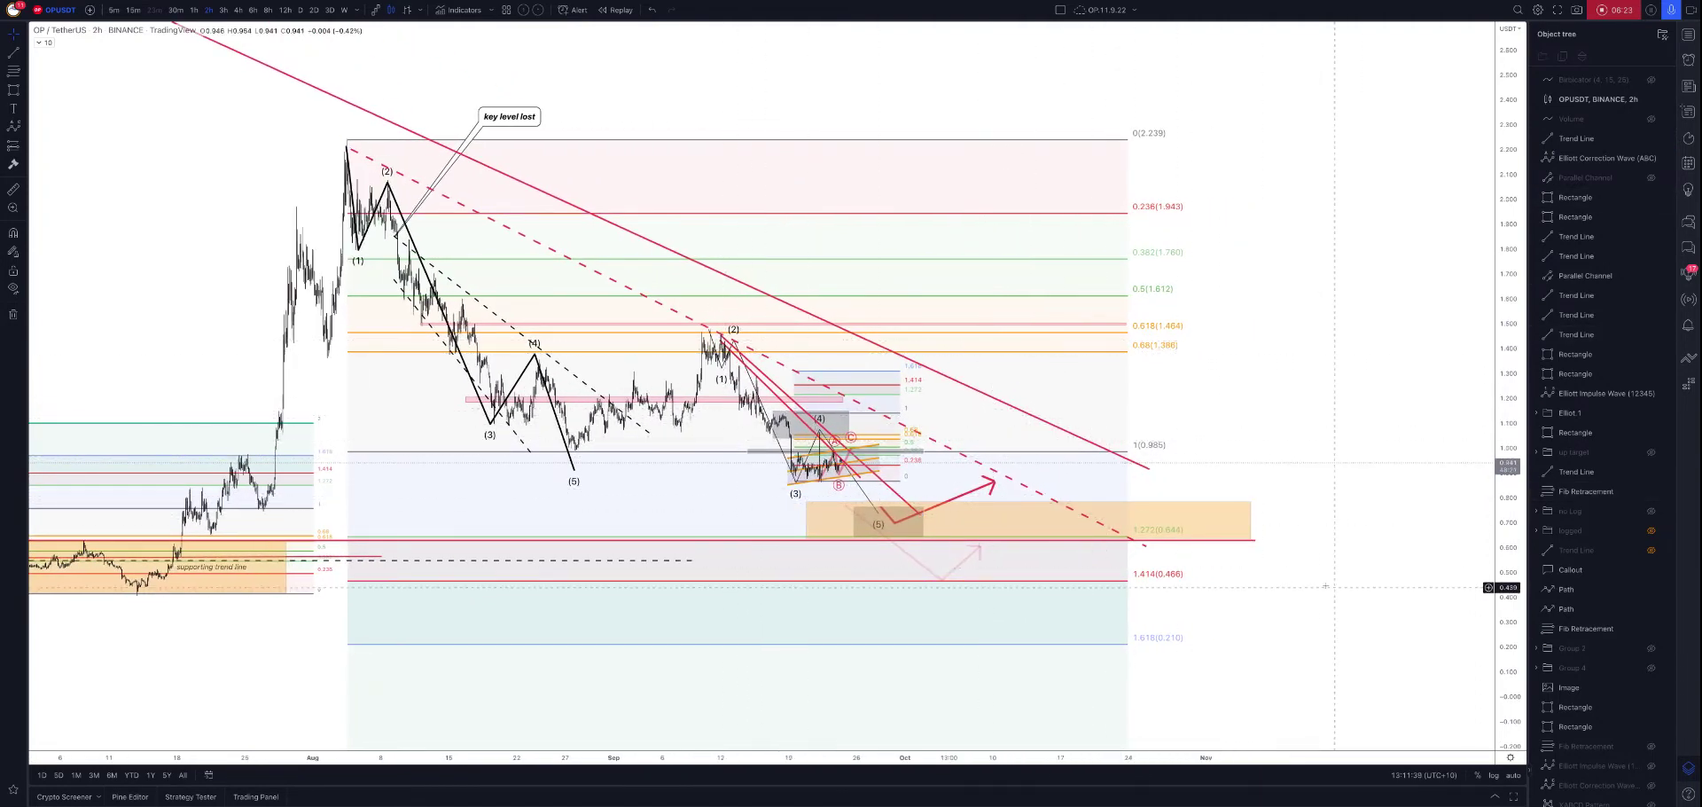
{"action": "scroll", "coordinate": [1492, 582], "scroll_direction": "up", "scroll_amount": 2}
{"action": "left_click_drag", "start_coordinate": [1510, 570], "coordinate": [1510, 496]}
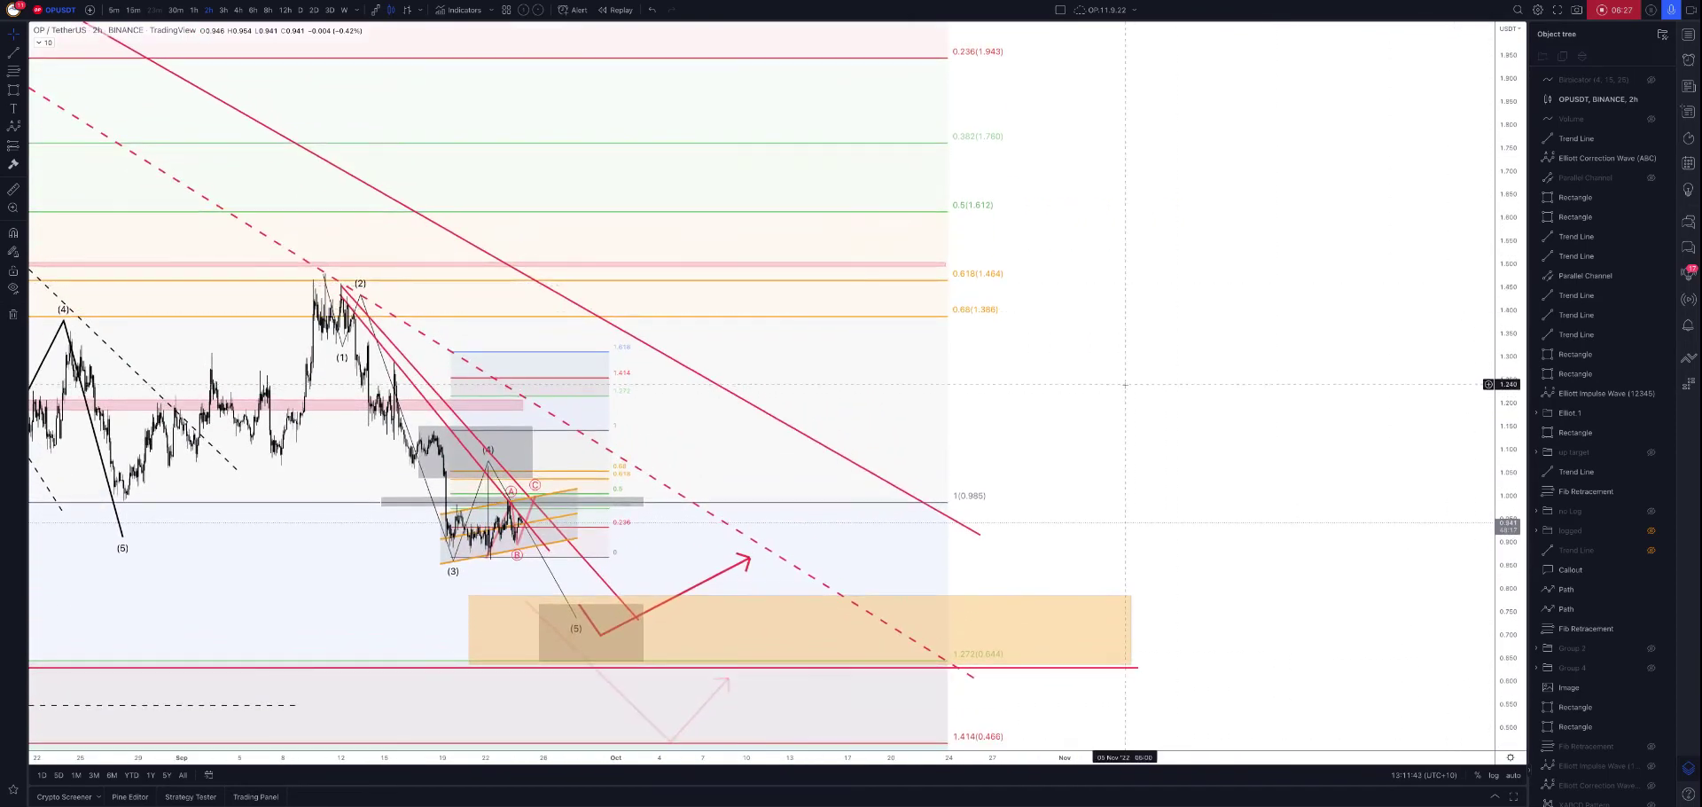
{"action": "left_click_drag", "start_coordinate": [949, 400], "coordinate": [1465, 405]}
{"action": "scroll", "coordinate": [1170, 410], "scroll_direction": "up", "scroll_amount": 3}
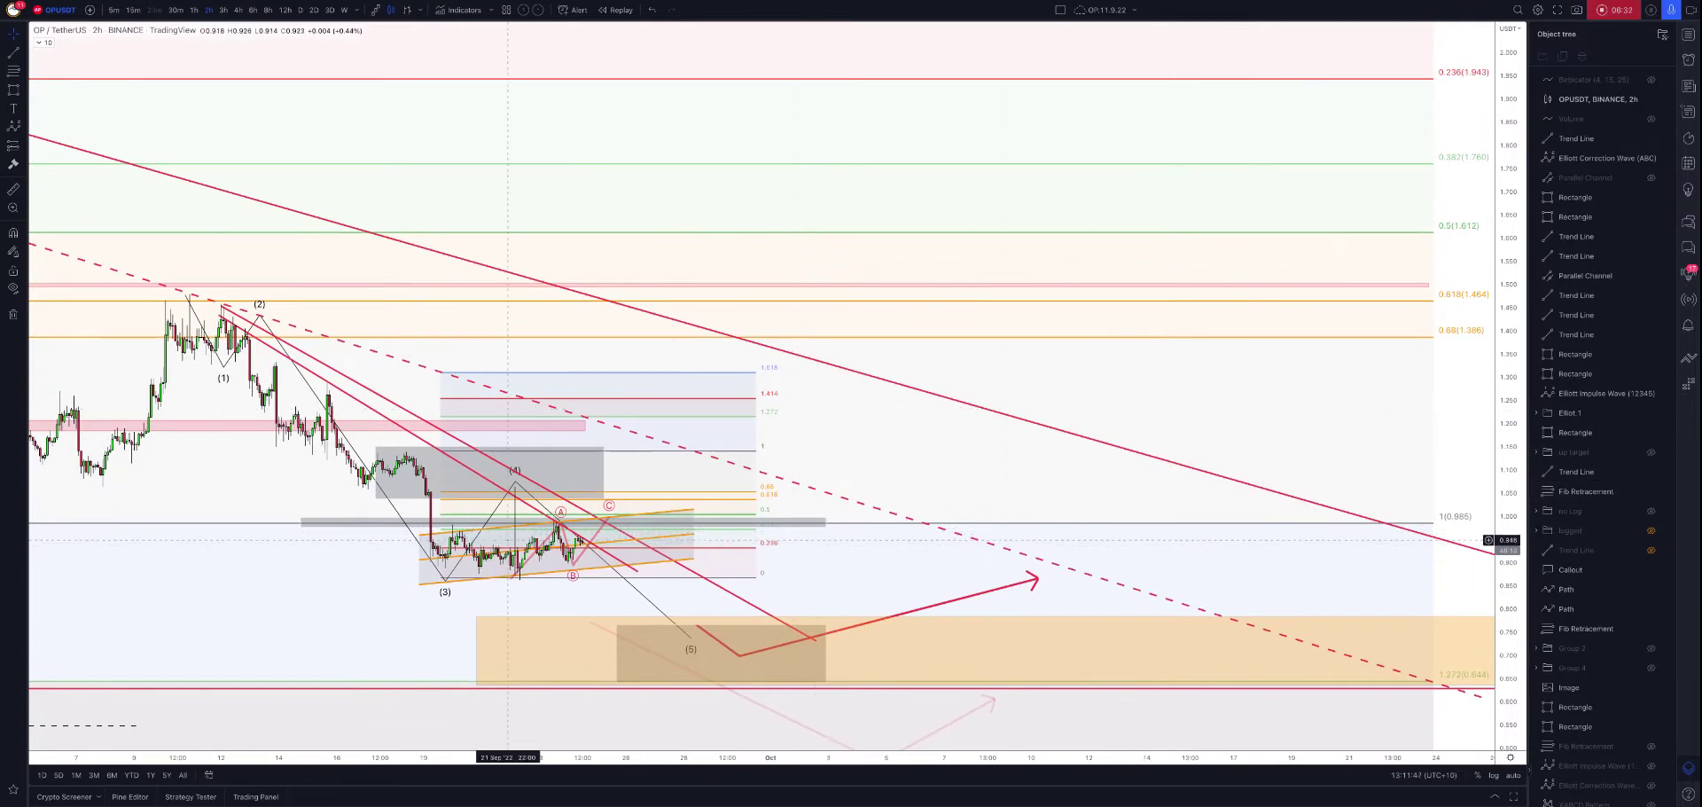
Move the wave (2) trend line's lower end down-left and raise its top slightly.
{"action": "left_click", "coordinate": [637, 572]}
{"action": "left_click_drag", "start_coordinate": [638, 572], "coordinate": [602, 587]}
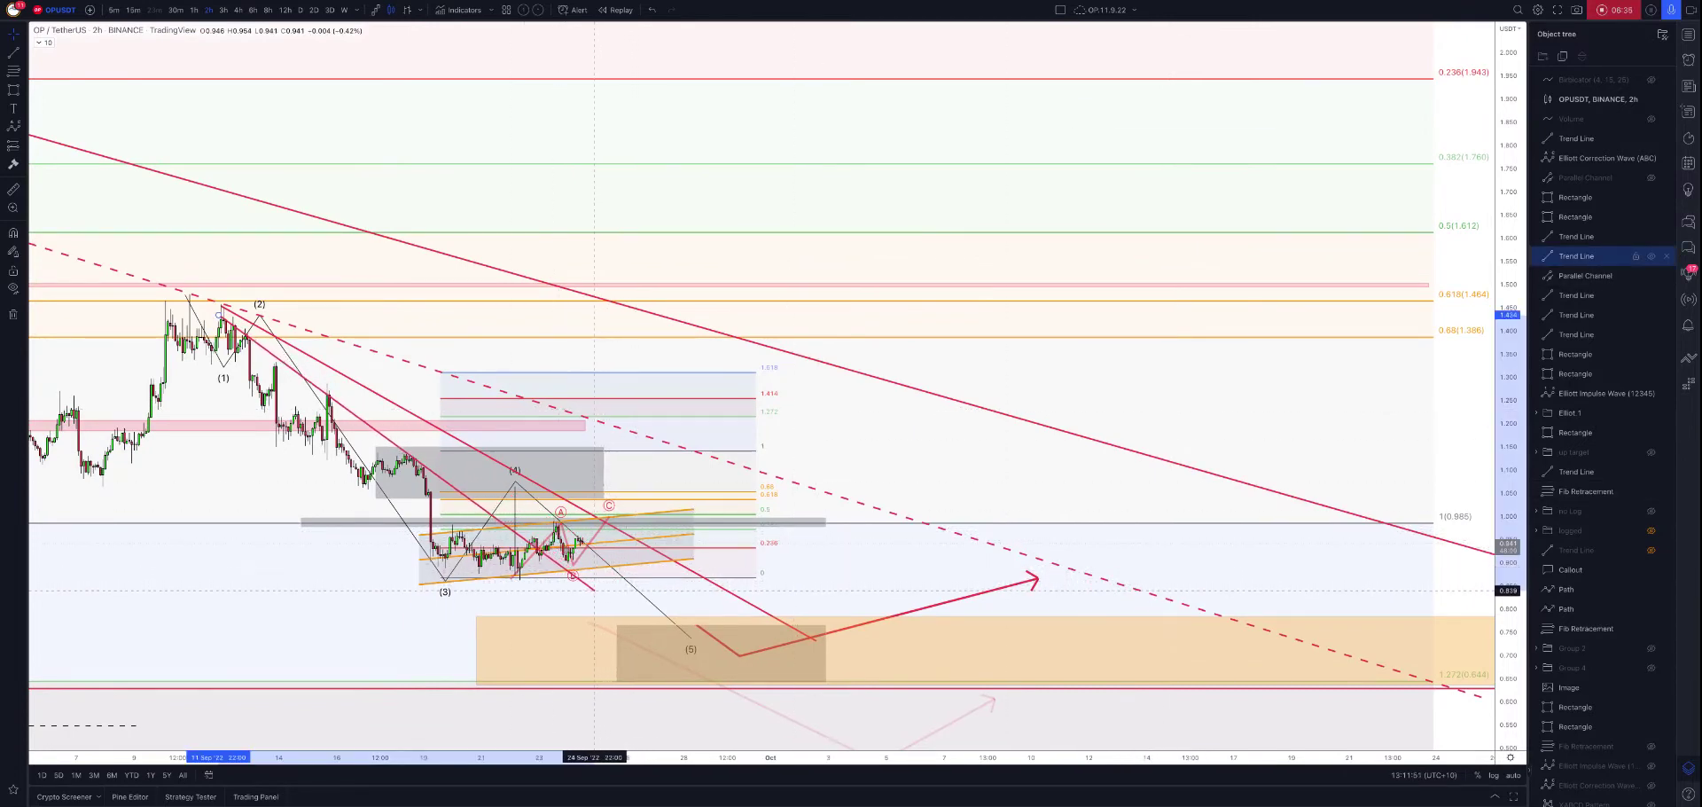
{"action": "left_click_drag", "start_coordinate": [594, 589], "coordinate": [604, 585]}
{"action": "left_click_drag", "start_coordinate": [218, 315], "coordinate": [218, 305]}
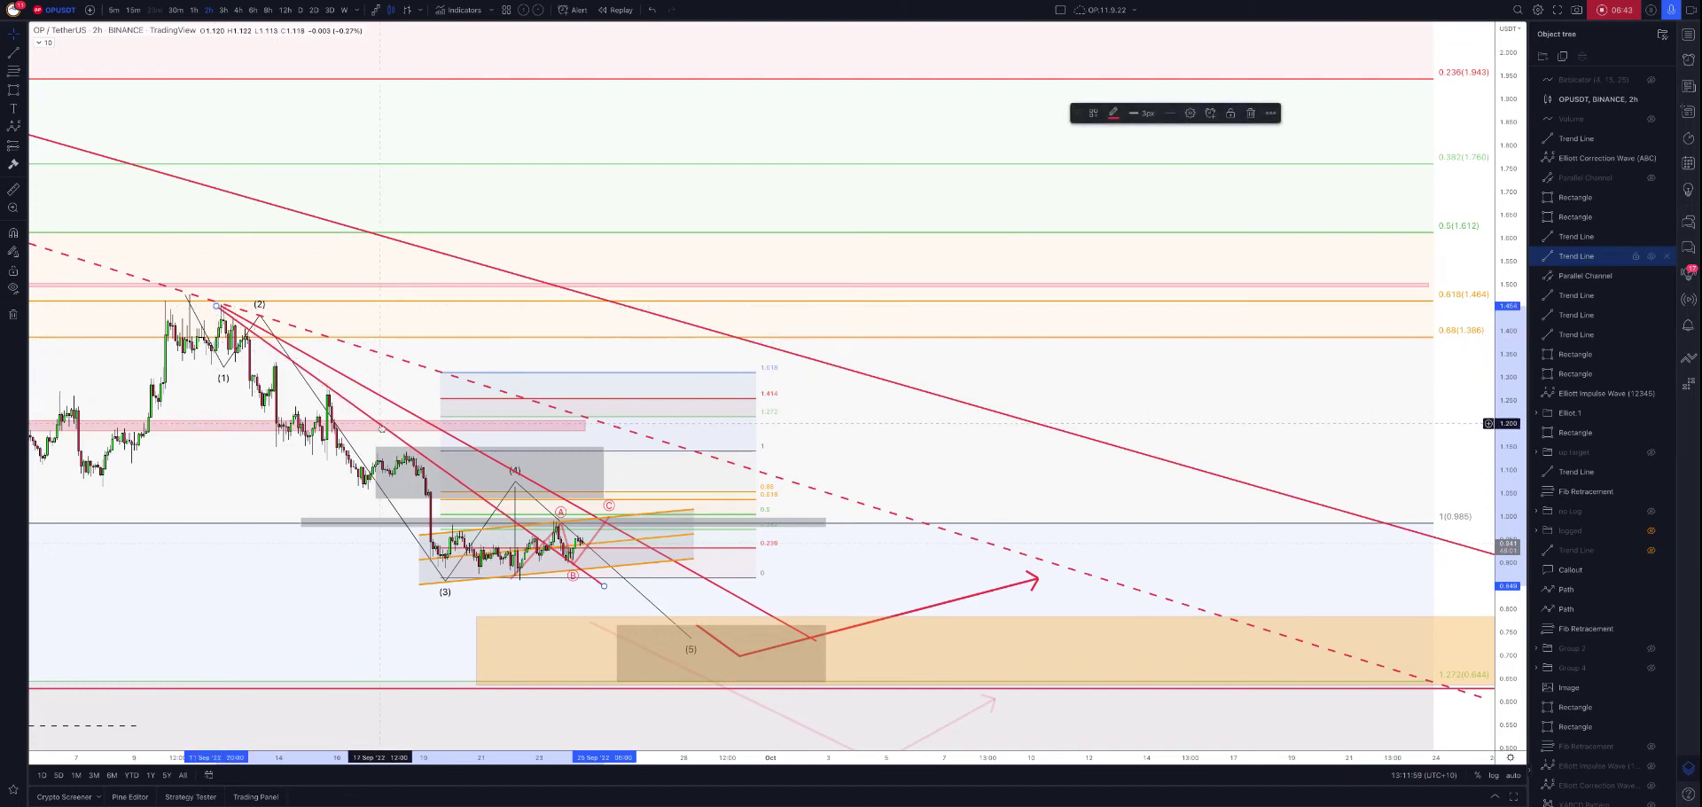
{"action": "scroll", "coordinate": [465, 481], "scroll_direction": "up", "scroll_amount": 1}
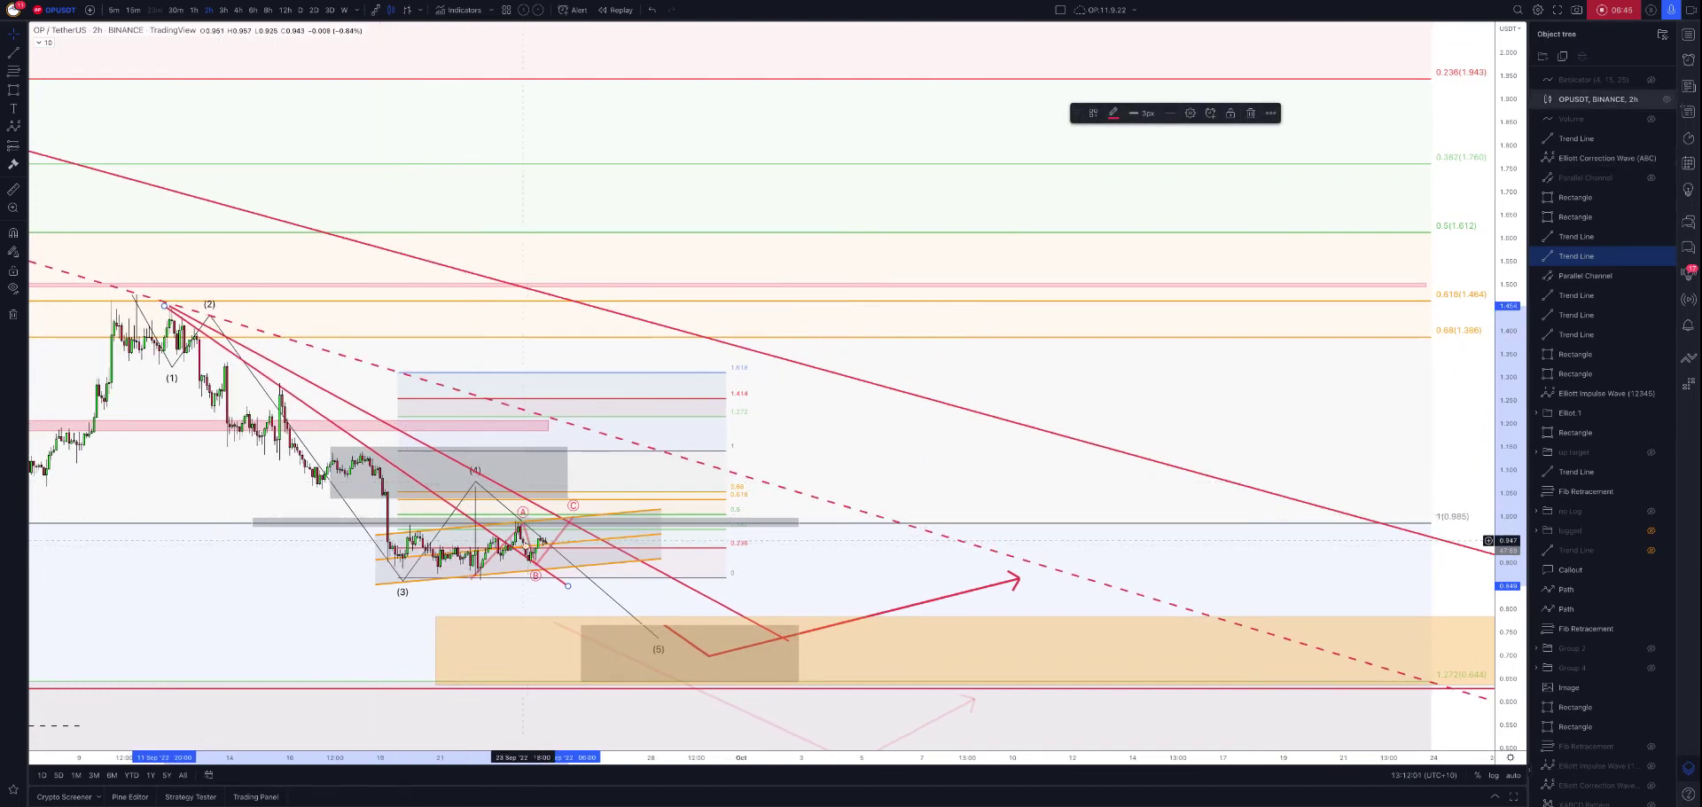
{"action": "scroll", "coordinate": [531, 548], "scroll_direction": "up", "scroll_amount": 1}
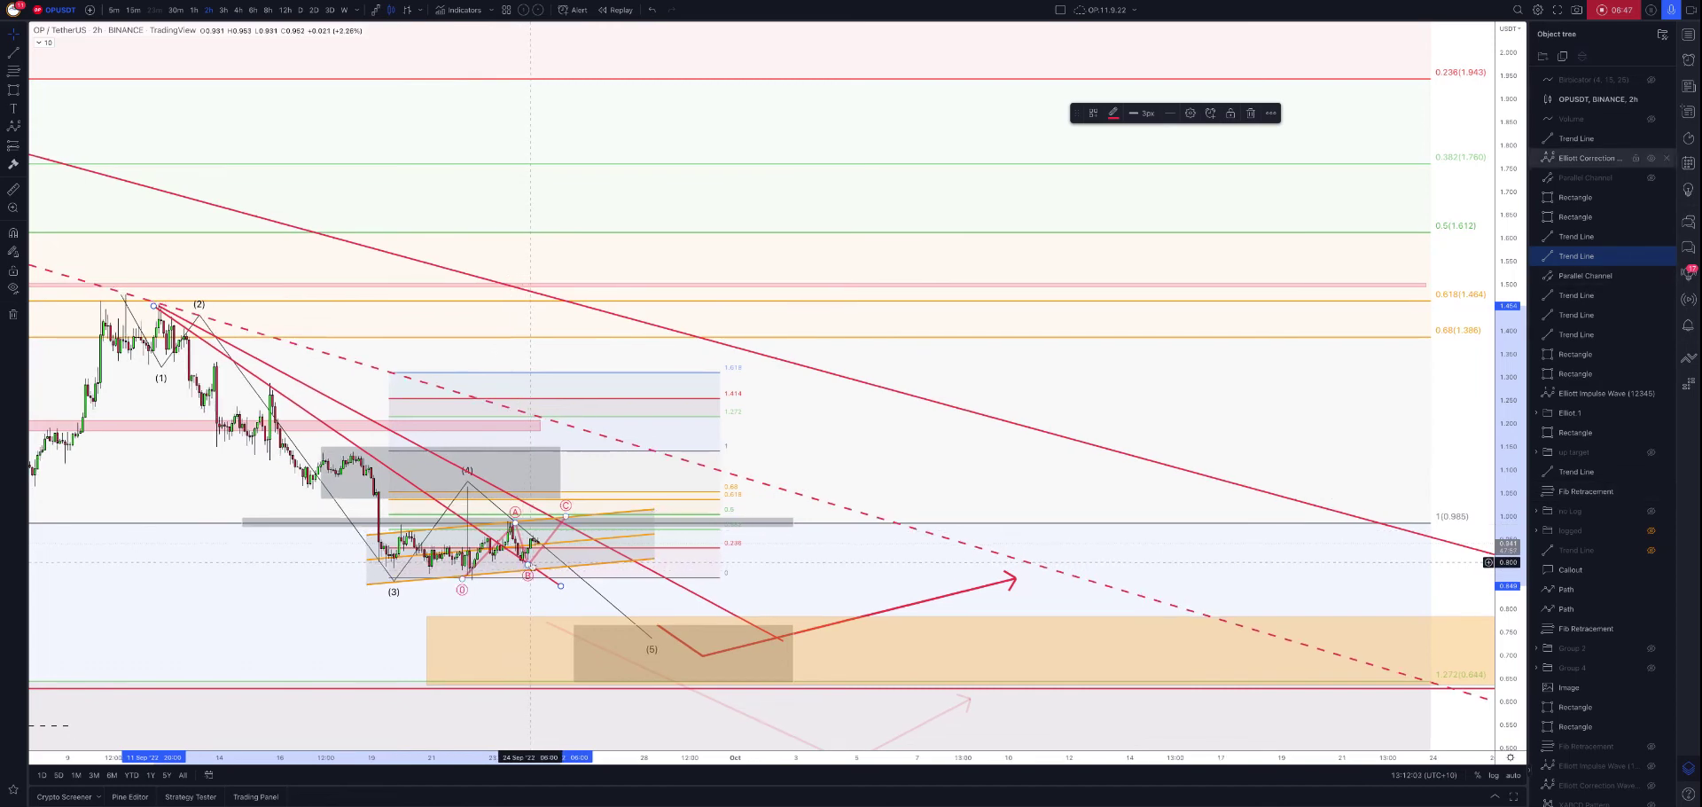
{"action": "scroll", "coordinate": [585, 541], "scroll_direction": "up", "scroll_amount": 1}
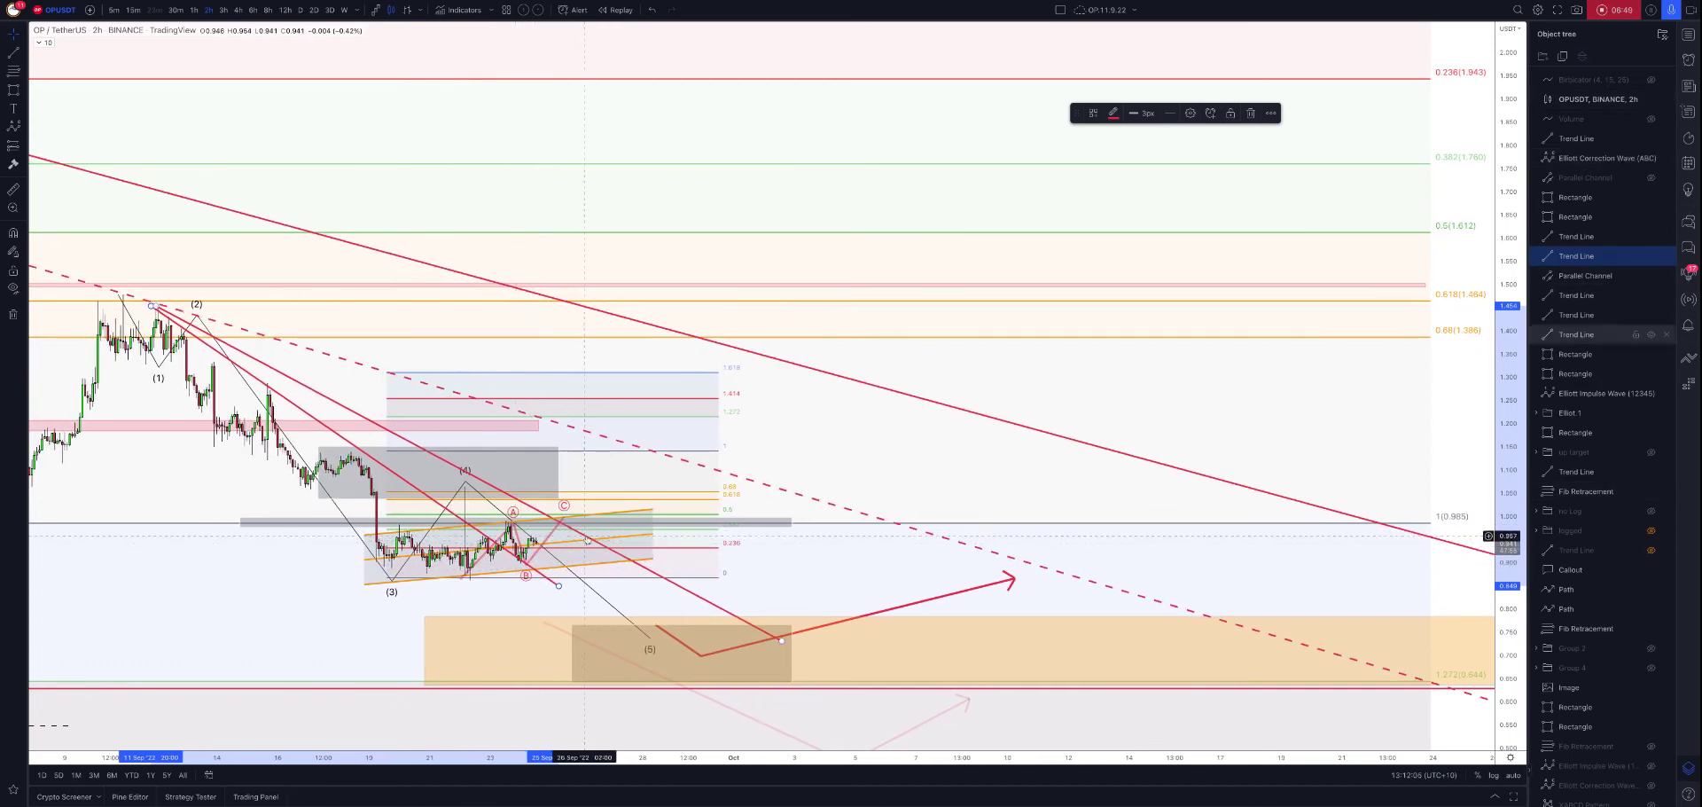
Zoom out, compress the price scale and recentre so the August-to-target wave count fits.
{"action": "scroll", "coordinate": [762, 524], "scroll_direction": "down", "scroll_amount": 3}
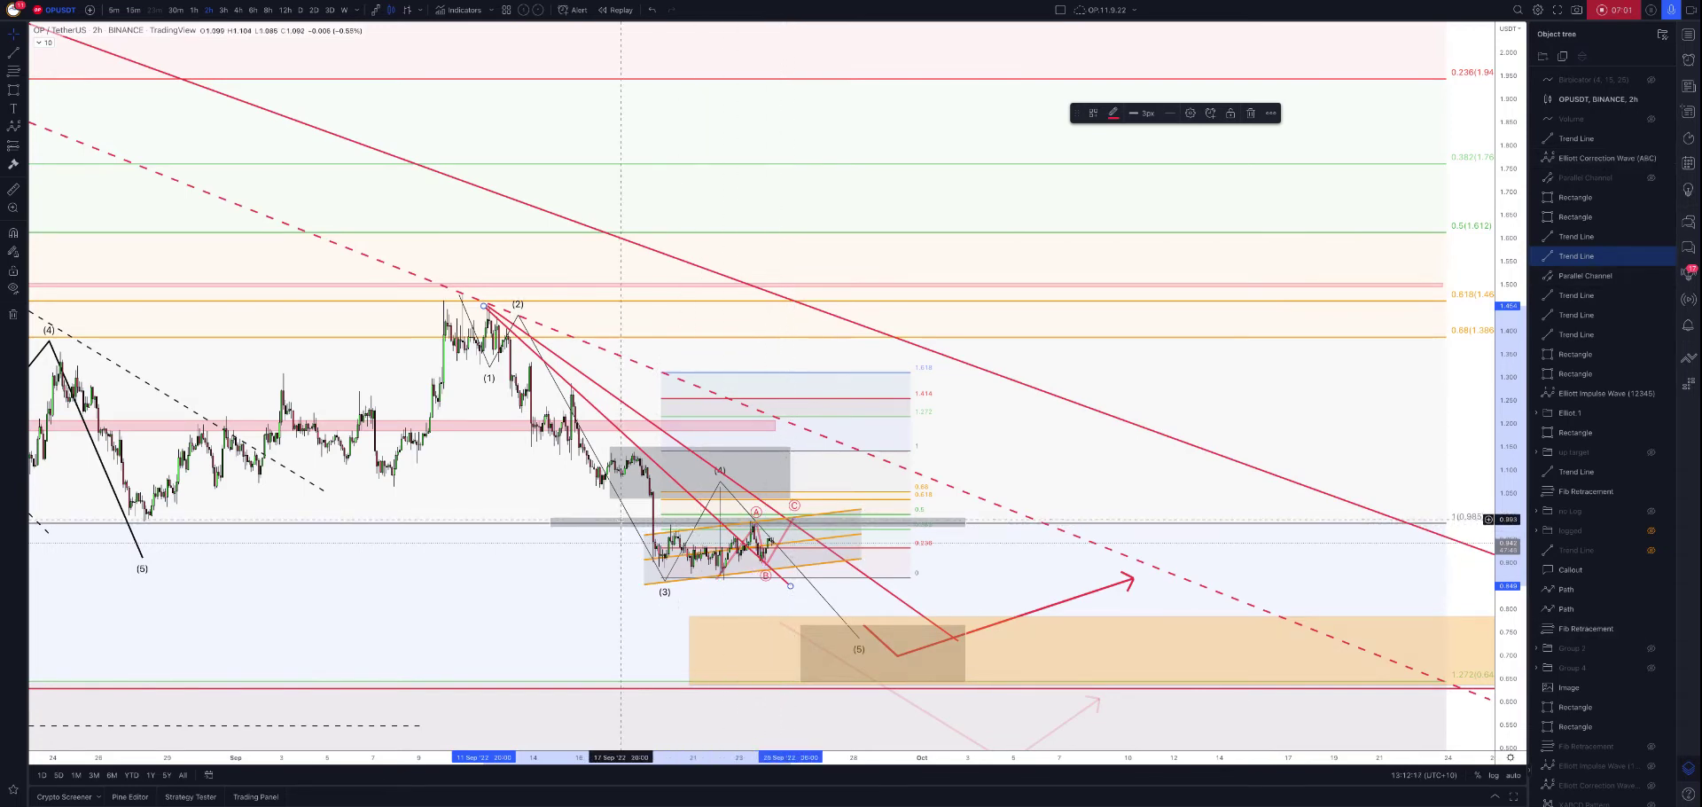
{"action": "left_click", "coordinate": [574, 520]}
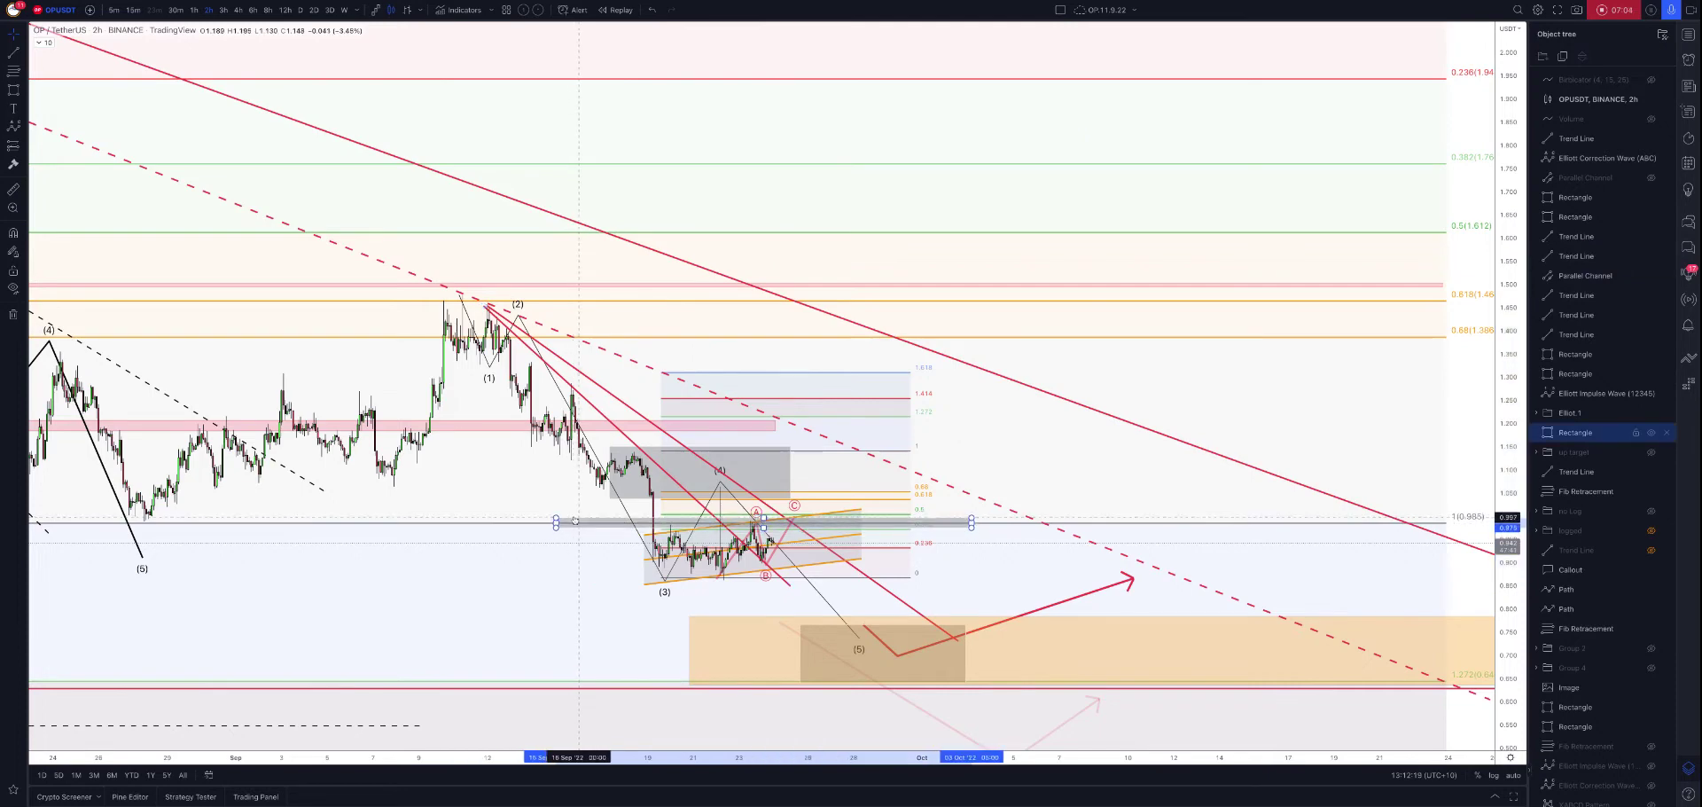
{"action": "scroll", "coordinate": [1295, 559], "scroll_direction": "down", "scroll_amount": 5}
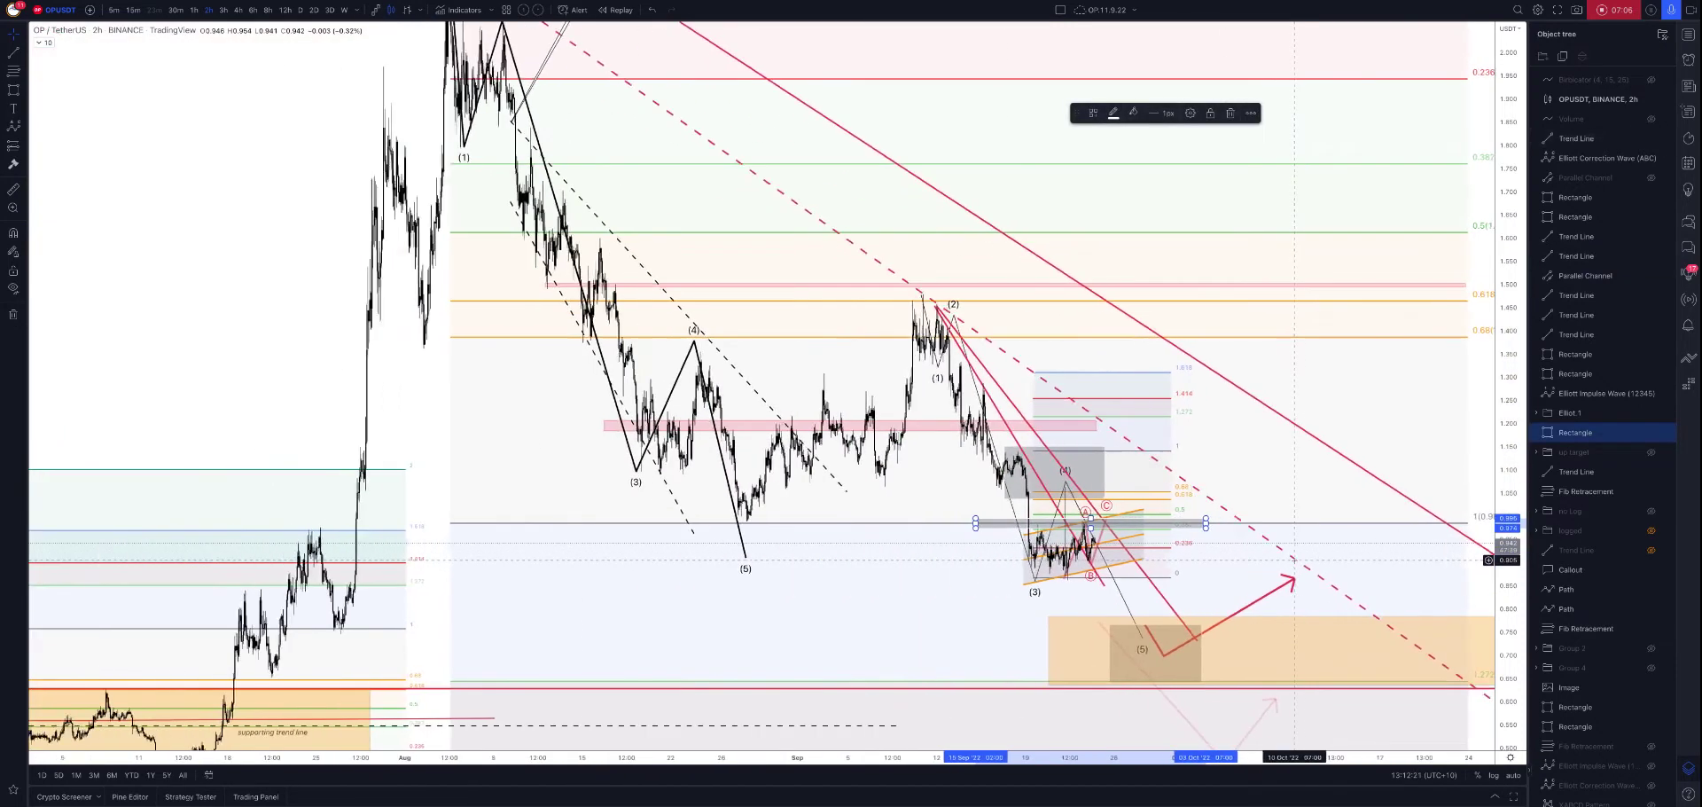
{"action": "scroll", "coordinate": [1294, 559], "scroll_direction": "up", "scroll_amount": 2}
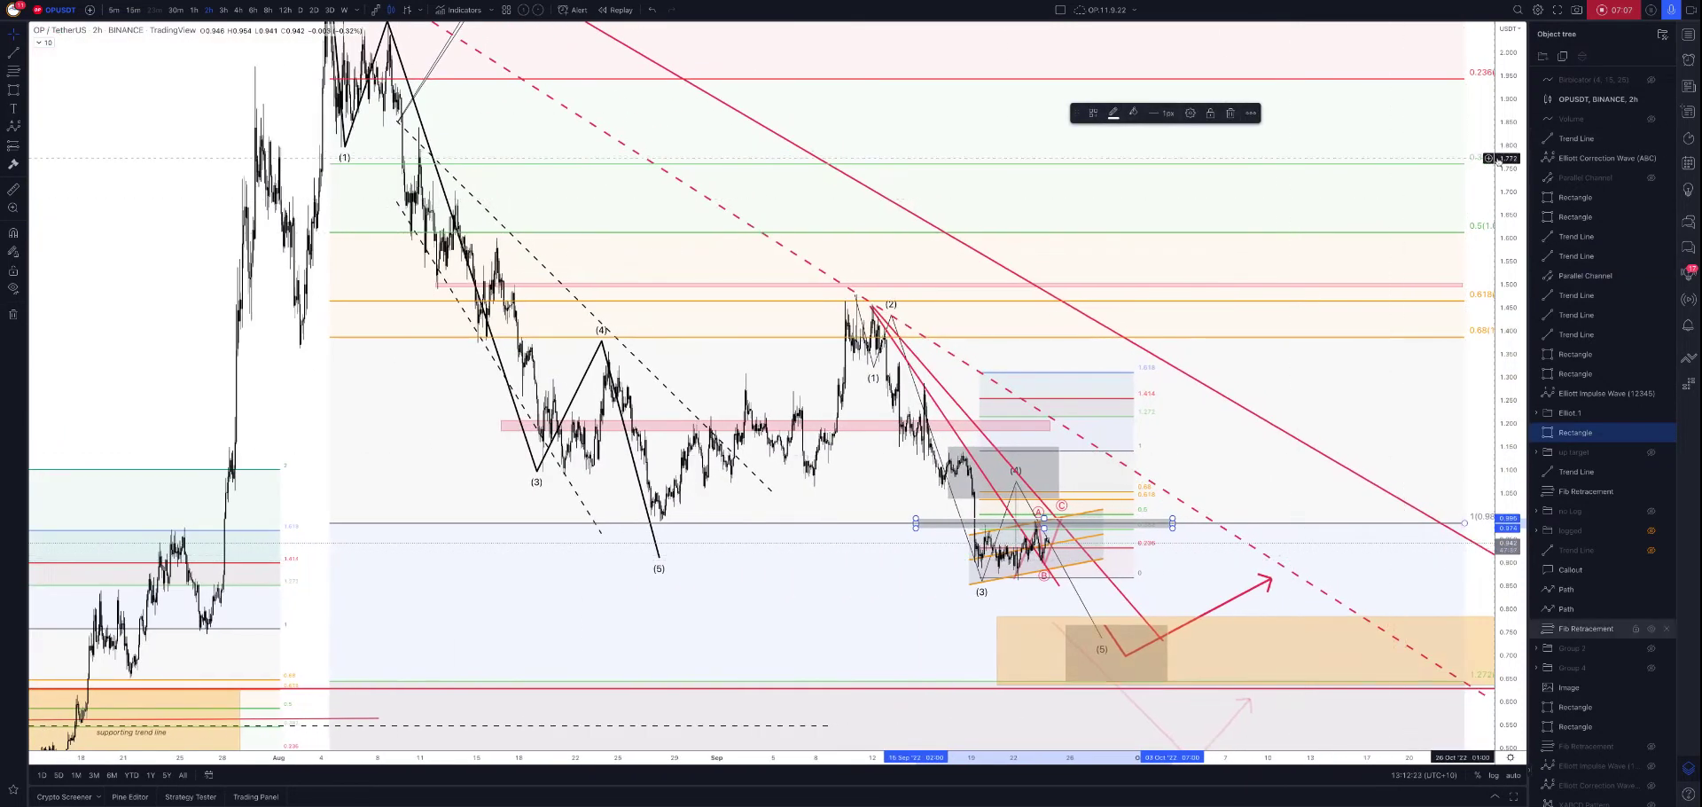
{"action": "left_click_drag", "start_coordinate": [1497, 155], "coordinate": [1498, 230]}
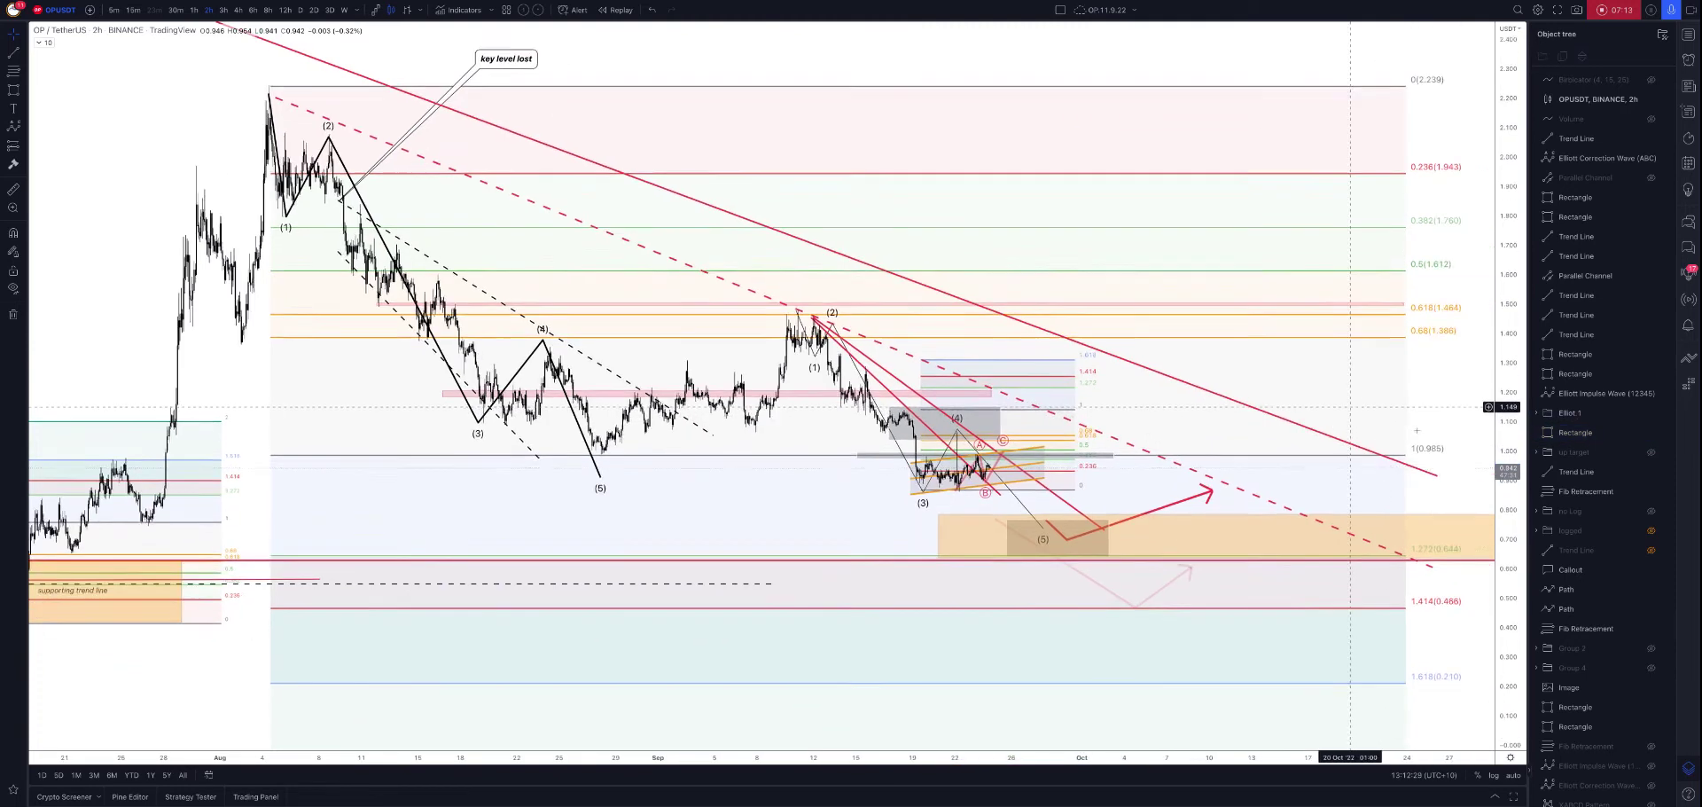
{"action": "left_click_drag", "start_coordinate": [1449, 435], "coordinate": [1297, 373]}
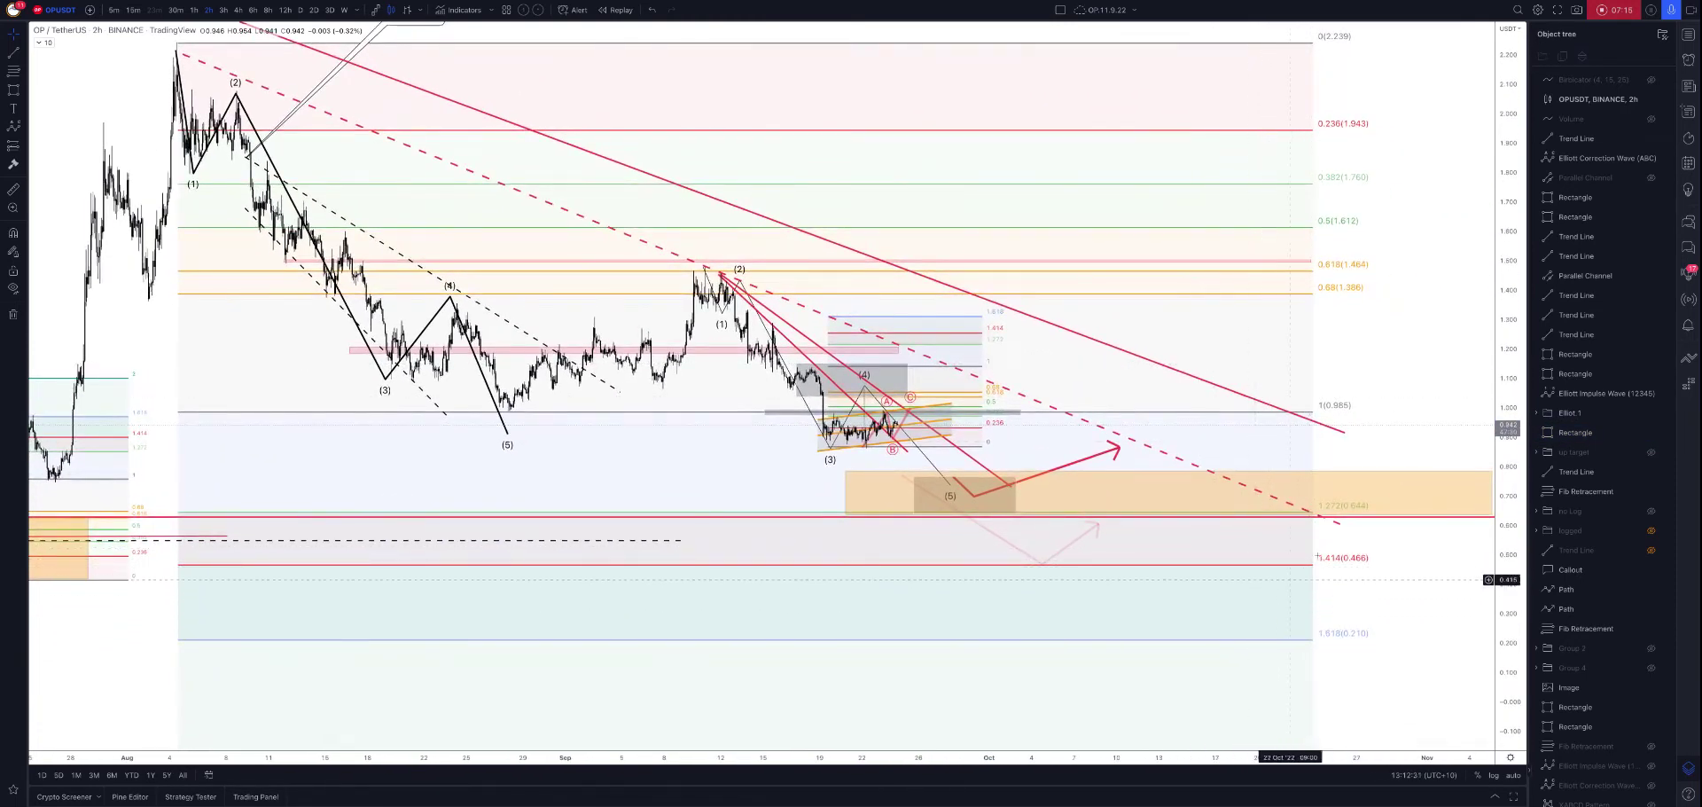
Hide the old Fib Retracement and move it into a new group near the list top.
{"action": "scroll", "coordinate": [1343, 291], "scroll_direction": "down", "scroll_amount": 3}
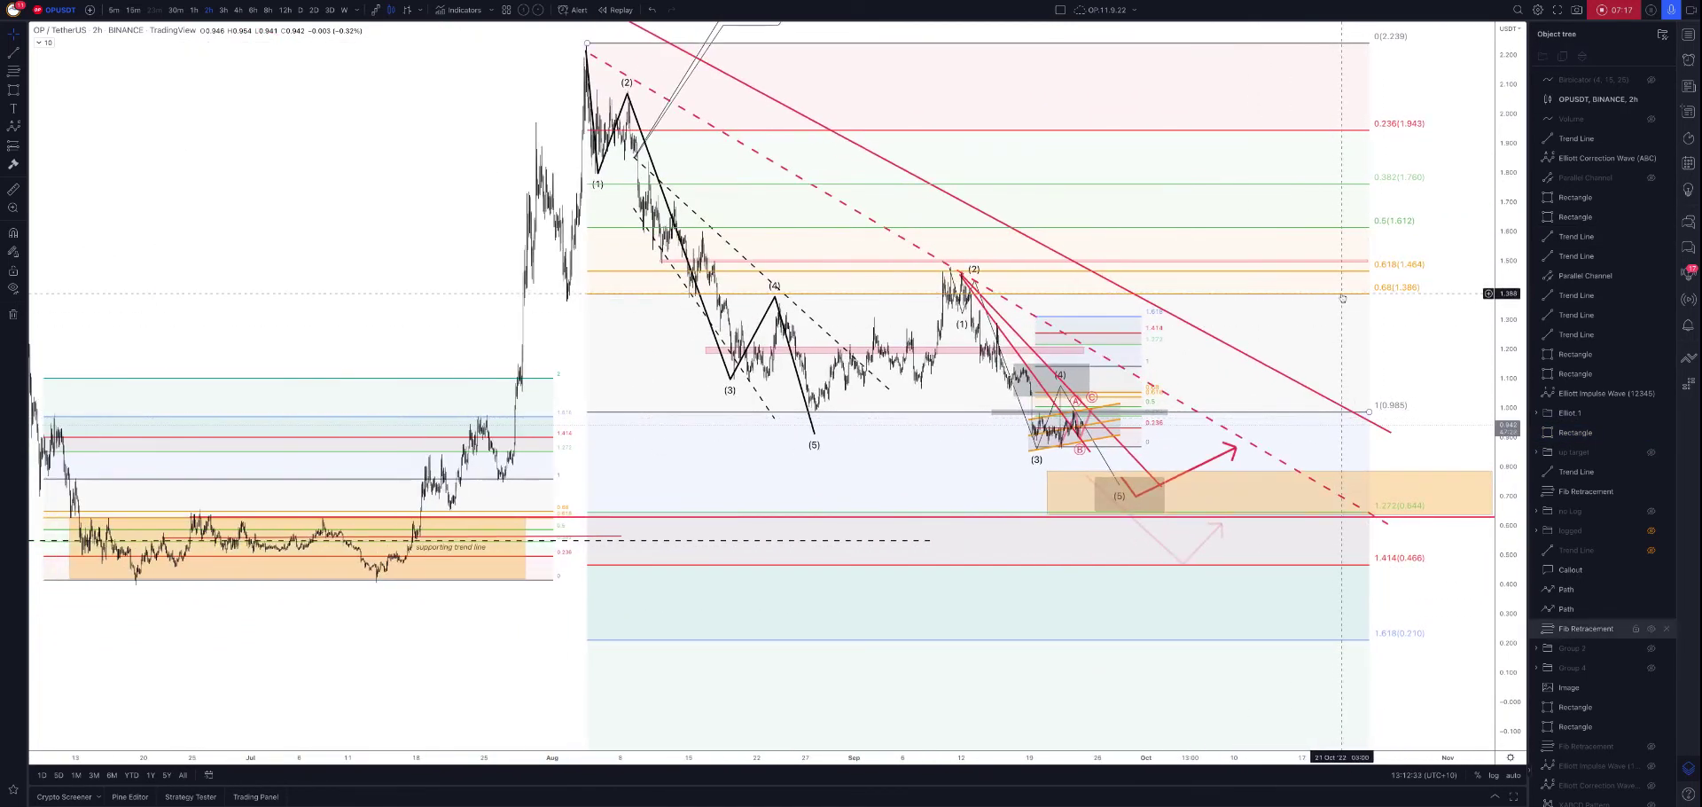
{"action": "left_click", "coordinate": [1592, 629]}
{"action": "left_click", "coordinate": [1651, 629]}
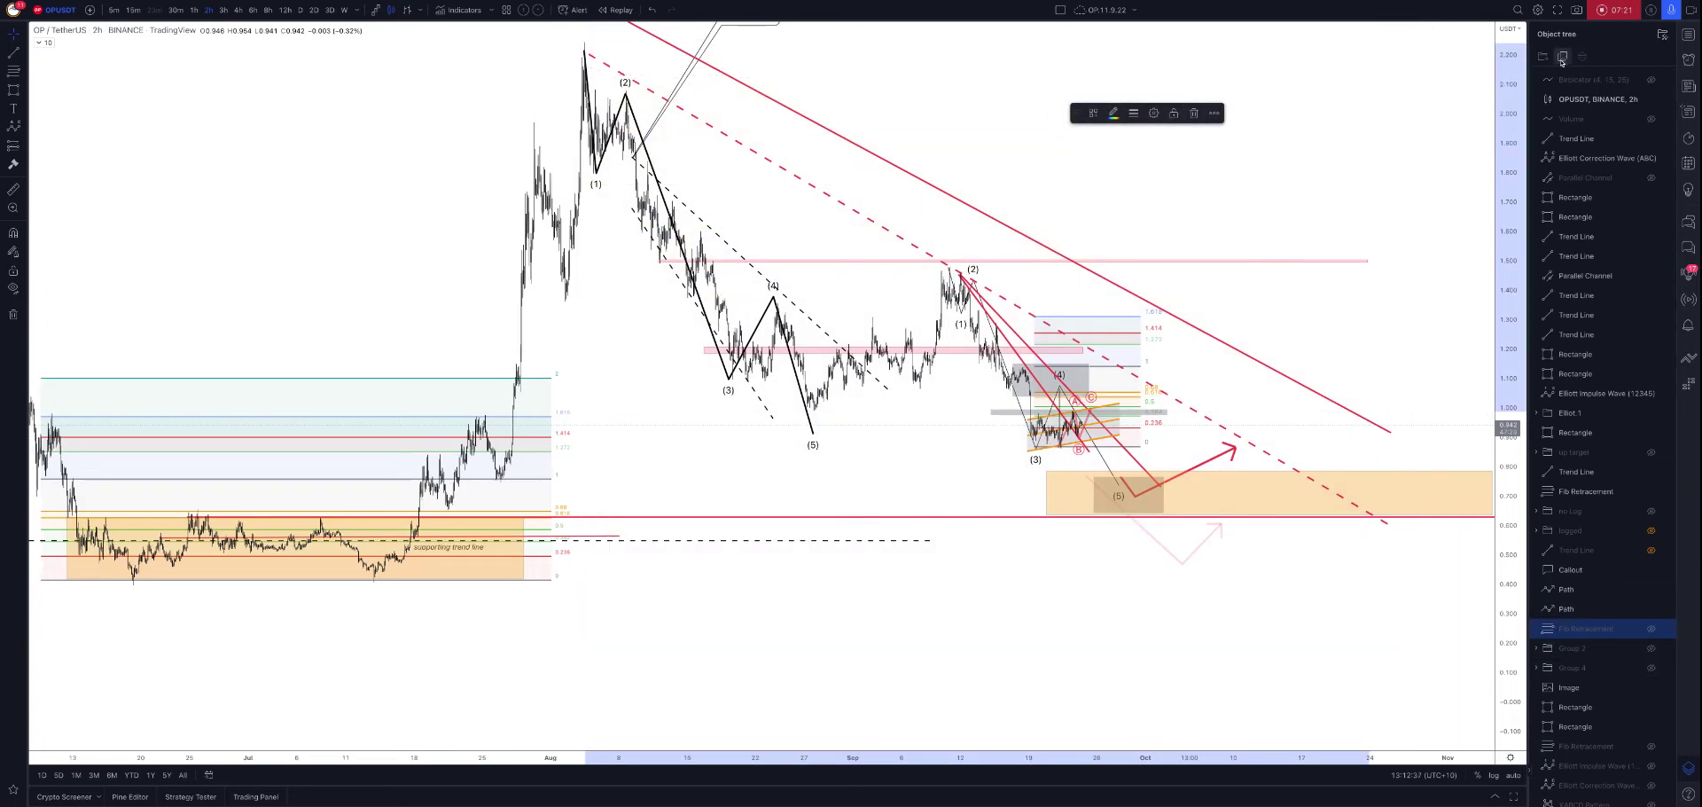
{"action": "left_click", "coordinate": [1559, 59]}
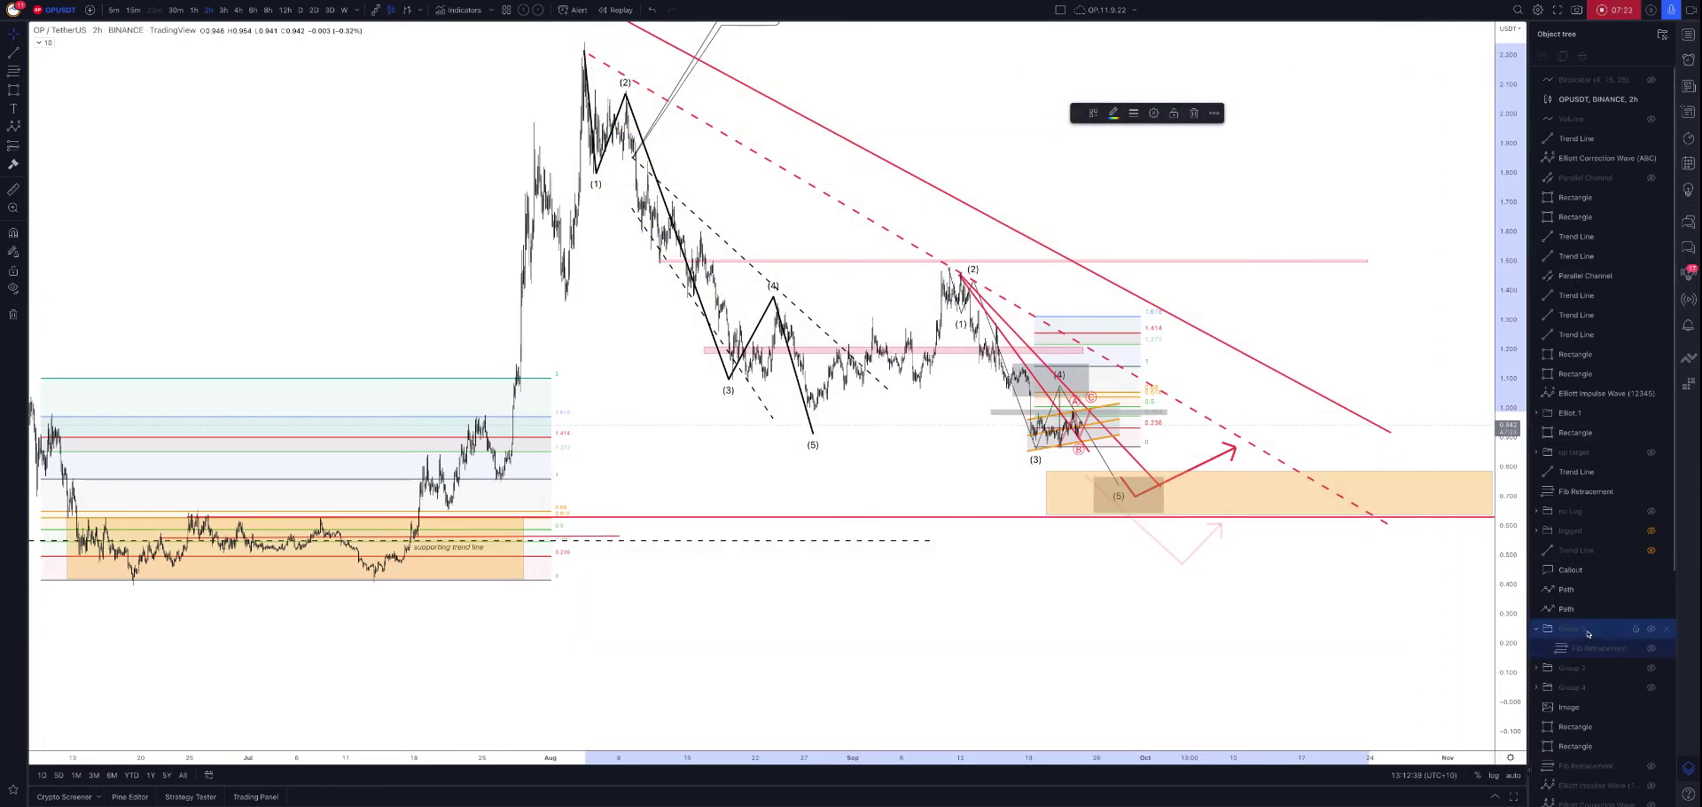
{"action": "left_click_drag", "start_coordinate": [1588, 633], "coordinate": [1587, 141]}
{"action": "scroll", "coordinate": [1277, 355], "scroll_direction": "up", "scroll_amount": 3}
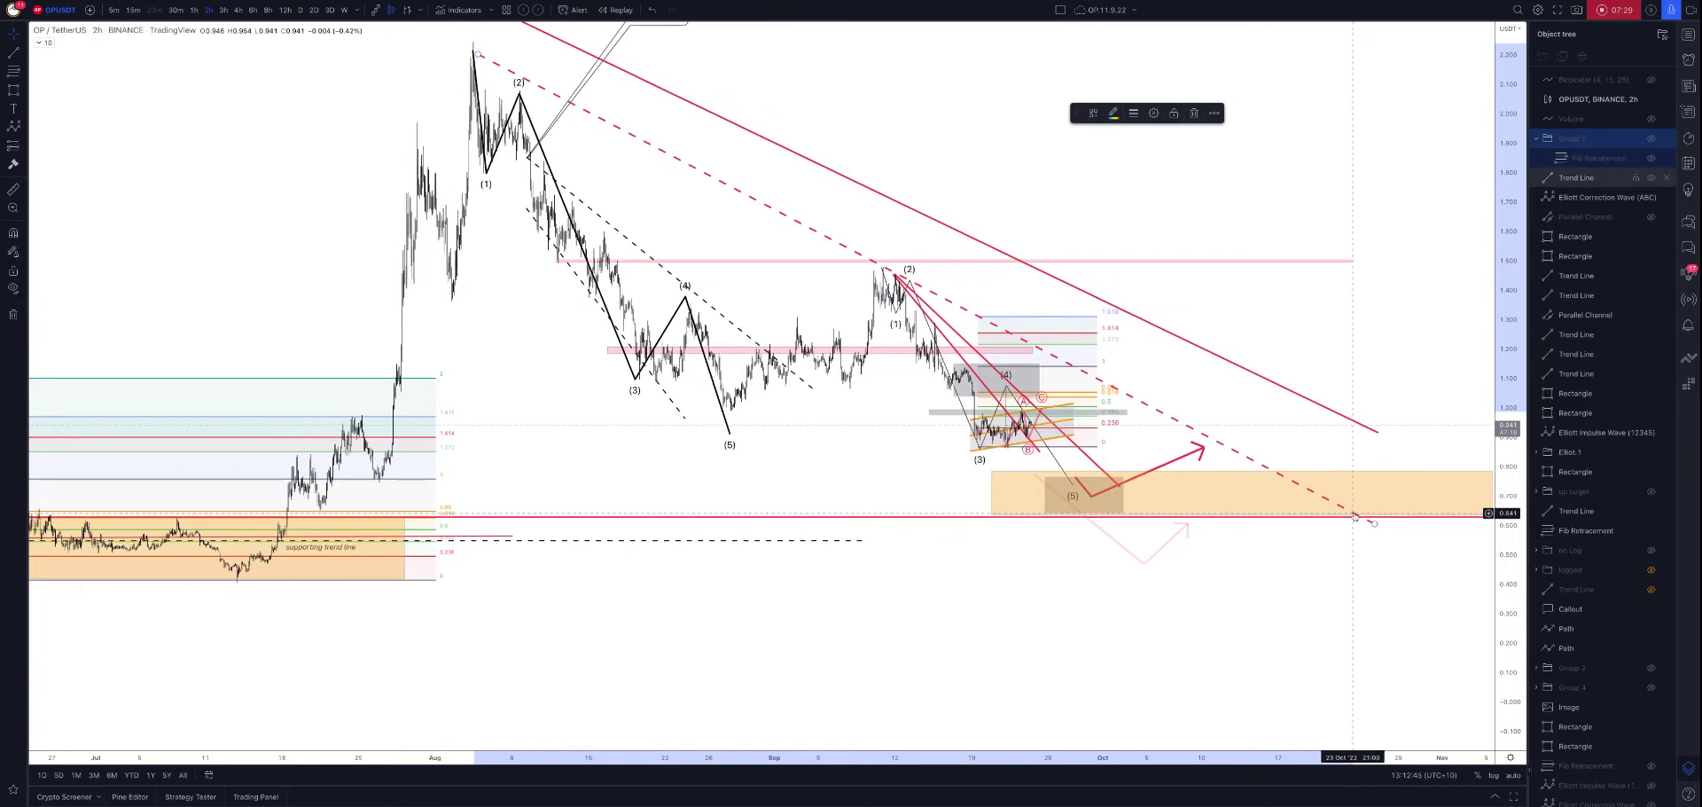
Switch the price axis to logarithmic and auto-fit the candles to the chart.
{"action": "key", "text": "alt+l"}
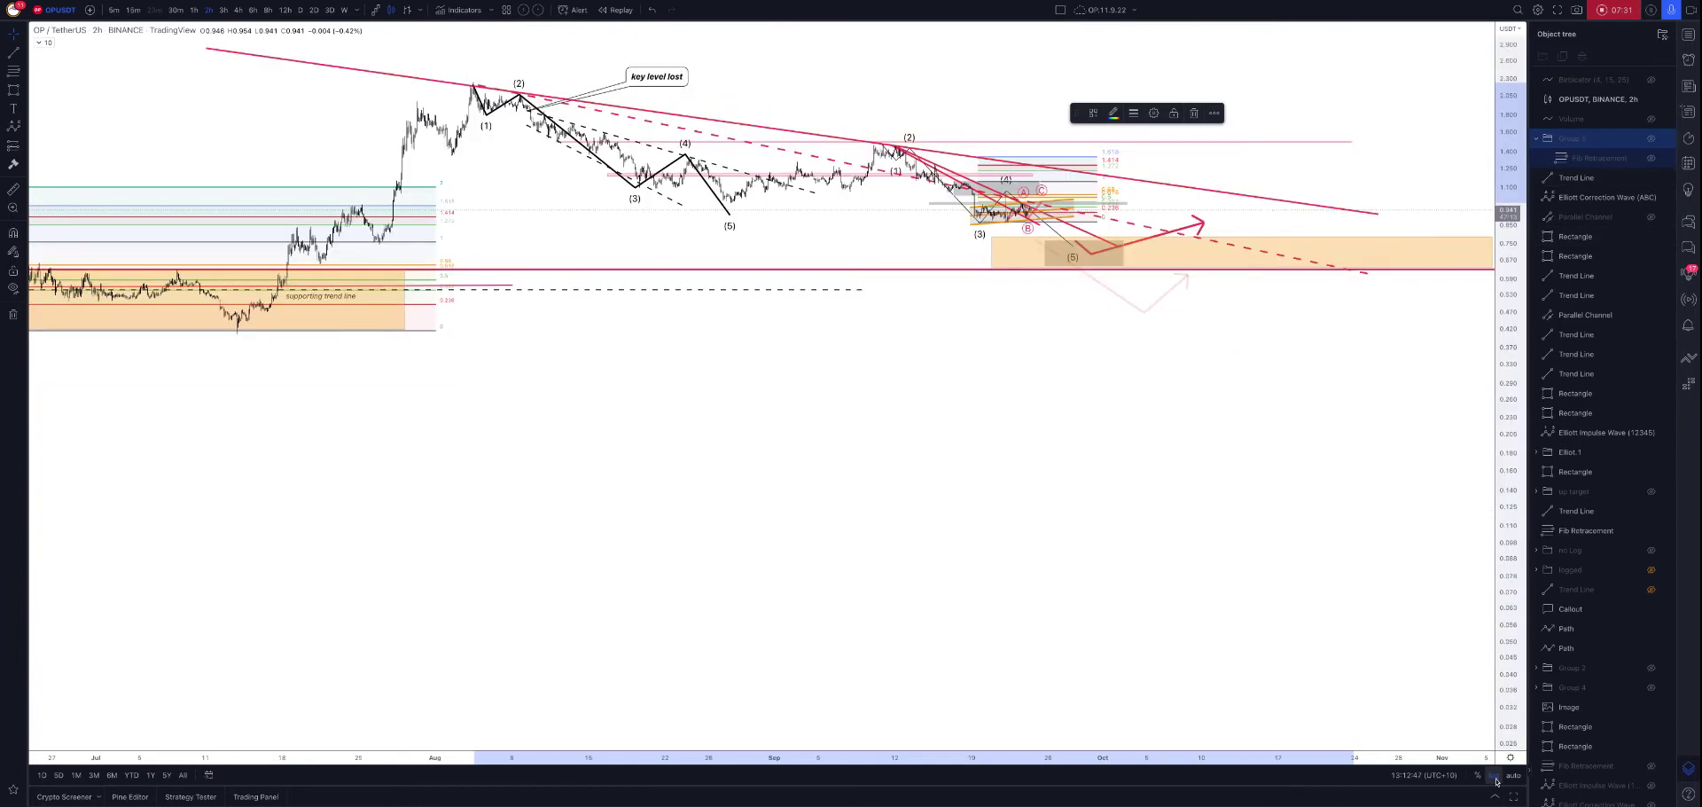
{"action": "left_click", "coordinate": [1513, 774]}
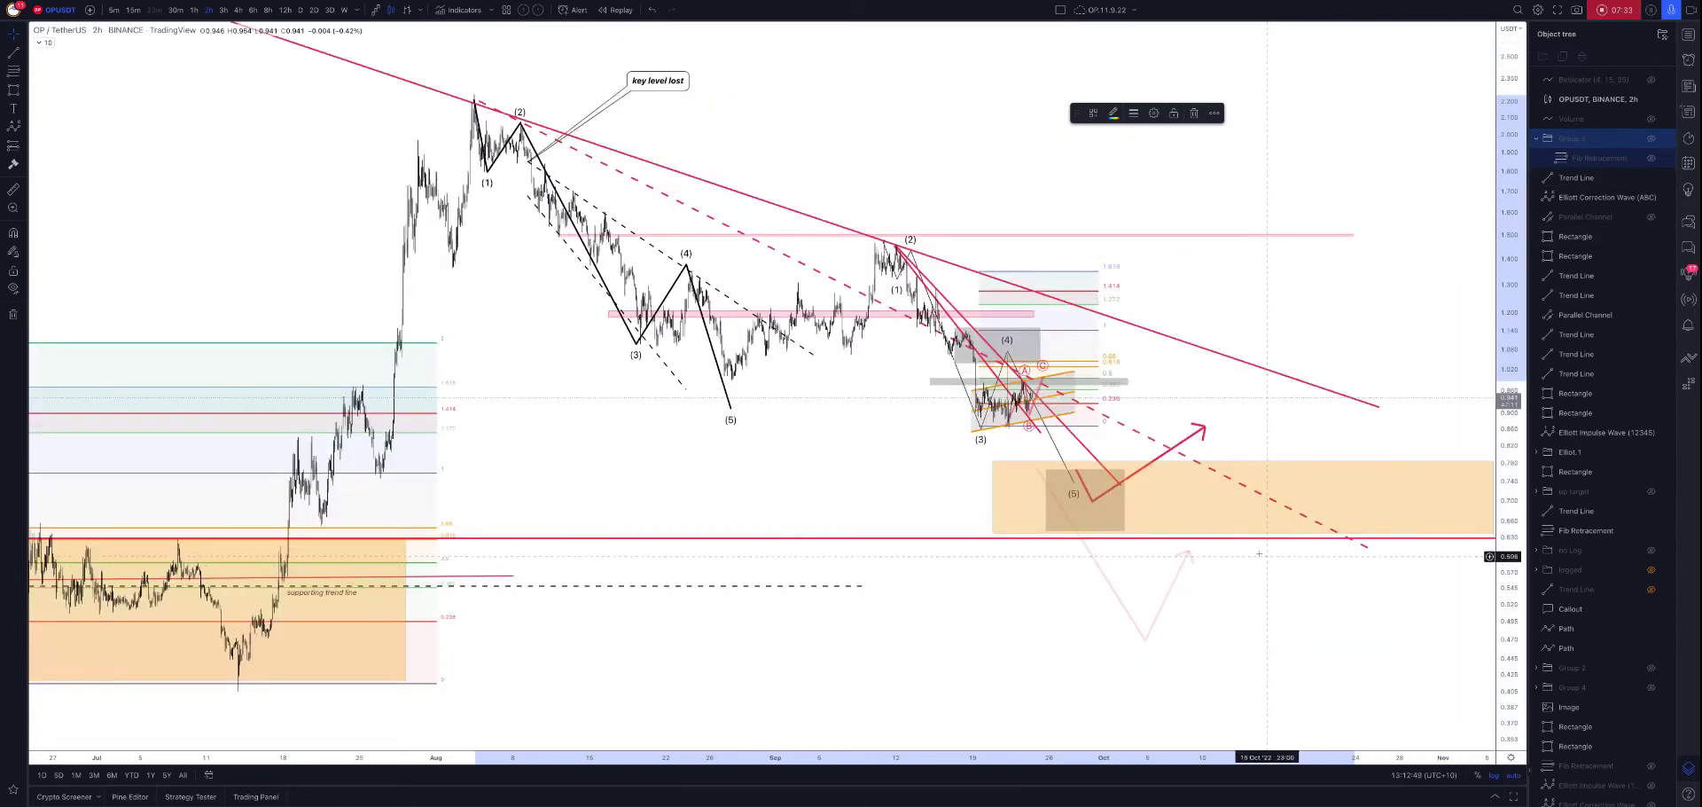
{"action": "scroll", "coordinate": [1197, 532], "scroll_direction": "down", "scroll_amount": 5}
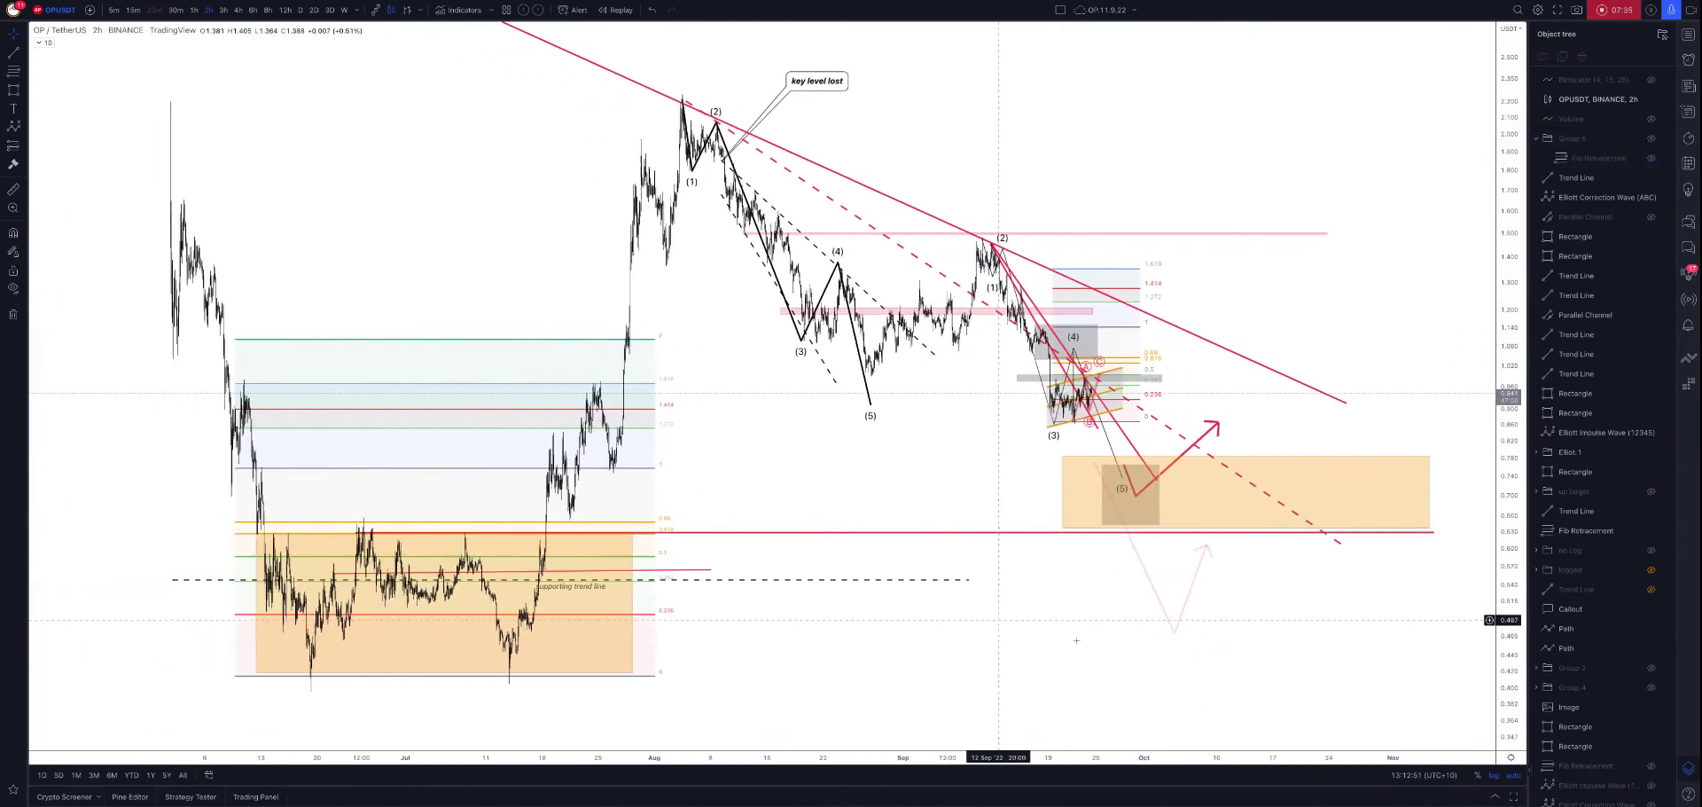
{"action": "scroll", "coordinate": [637, 444], "scroll_direction": "up", "scroll_amount": 1}
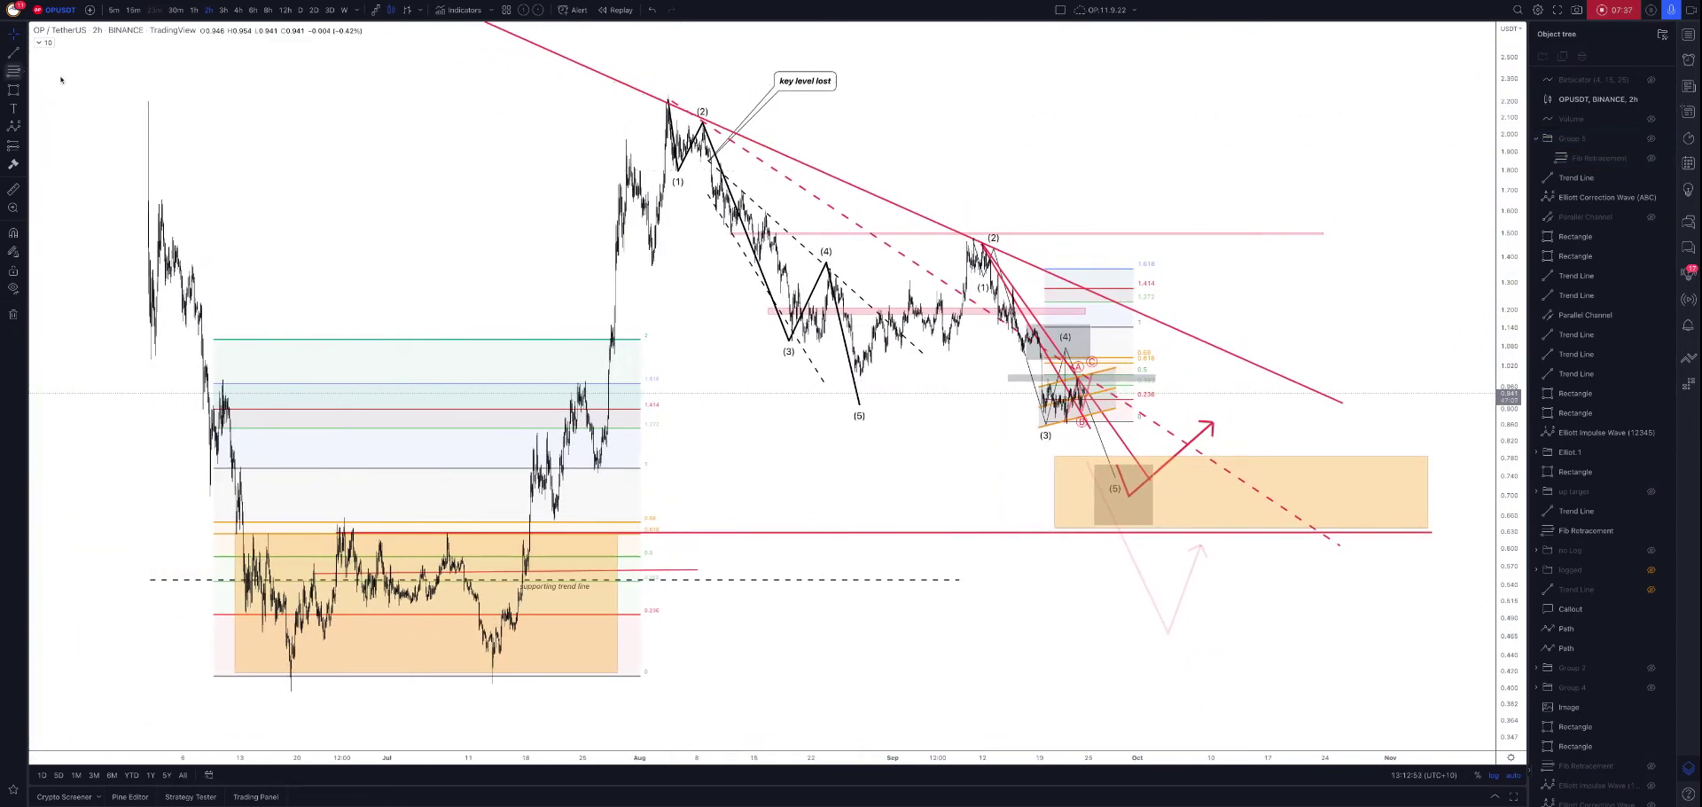
{"action": "key", "text": "alt+f"}
Draw a Fib Retracement from the 2.214 high down to the 0.415 low.
{"action": "mouse_move", "coordinate": [668, 99]}
{"action": "left_mouse_down"}
{"action": "mouse_move", "coordinate": [1176, 760]}
{"action": "mouse_move", "coordinate": [1241, 736]}
{"action": "mouse_move", "coordinate": [1279, 660]}
{"action": "mouse_move", "coordinate": [1321, 681]}
{"action": "mouse_move", "coordinate": [1372, 675]}
{"action": "left_mouse_up"}
{"action": "scroll", "coordinate": [1091, 372], "scroll_direction": "left", "scroll_amount": 3}
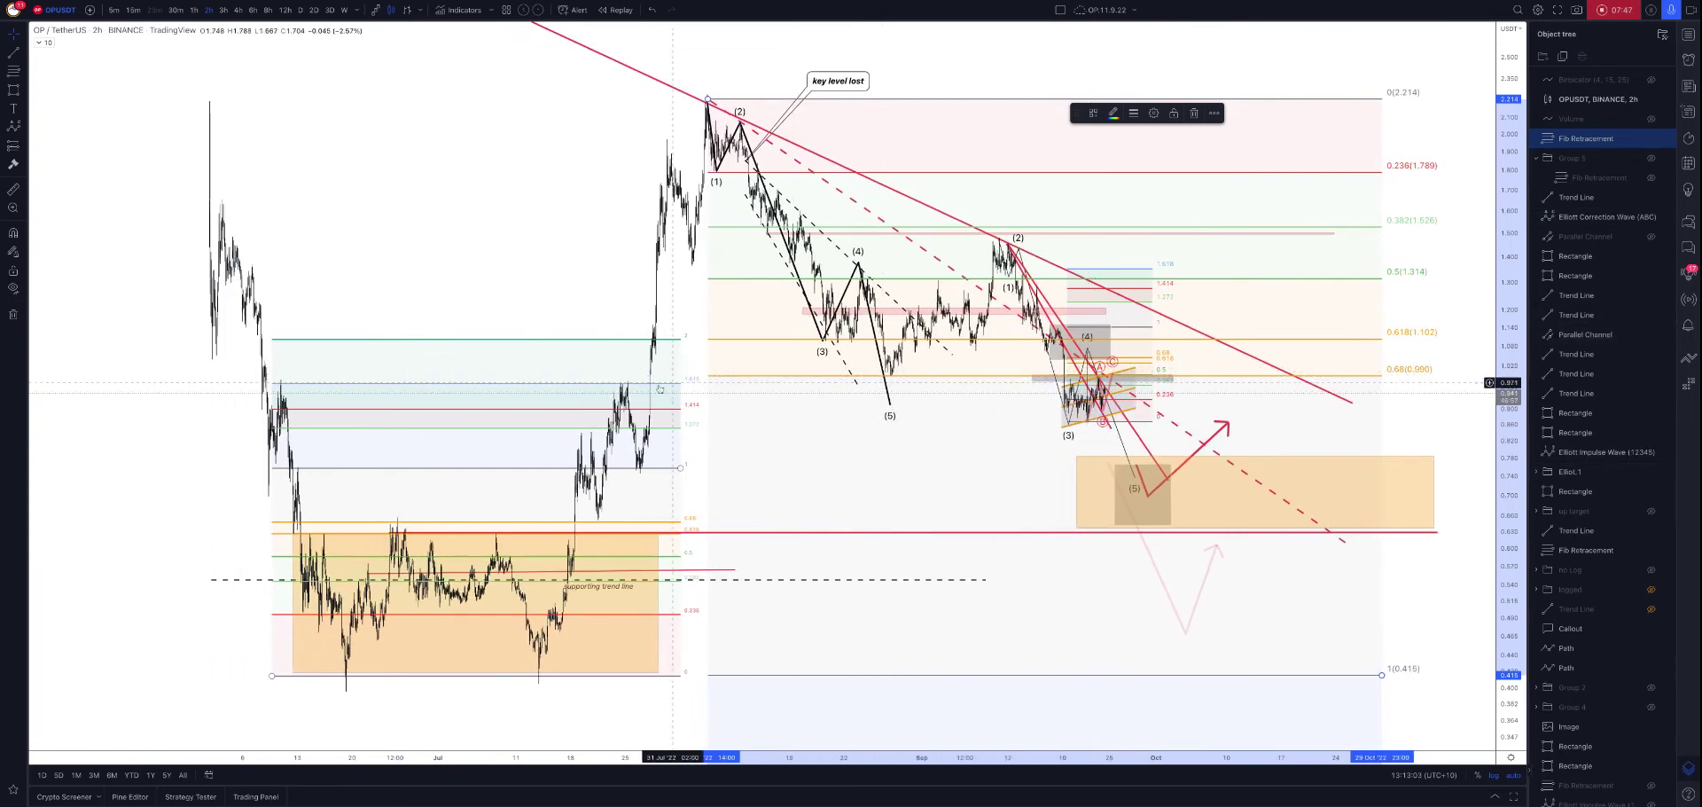
{"action": "scroll", "coordinate": [577, 400], "scroll_direction": "left", "scroll_amount": 1}
Stretch the grey band left into July and right past the projected paths.
{"action": "left_click_drag", "start_coordinate": [1036, 379], "coordinate": [244, 379]}
{"action": "left_click_drag", "start_coordinate": [1175, 378], "coordinate": [1440, 379]}
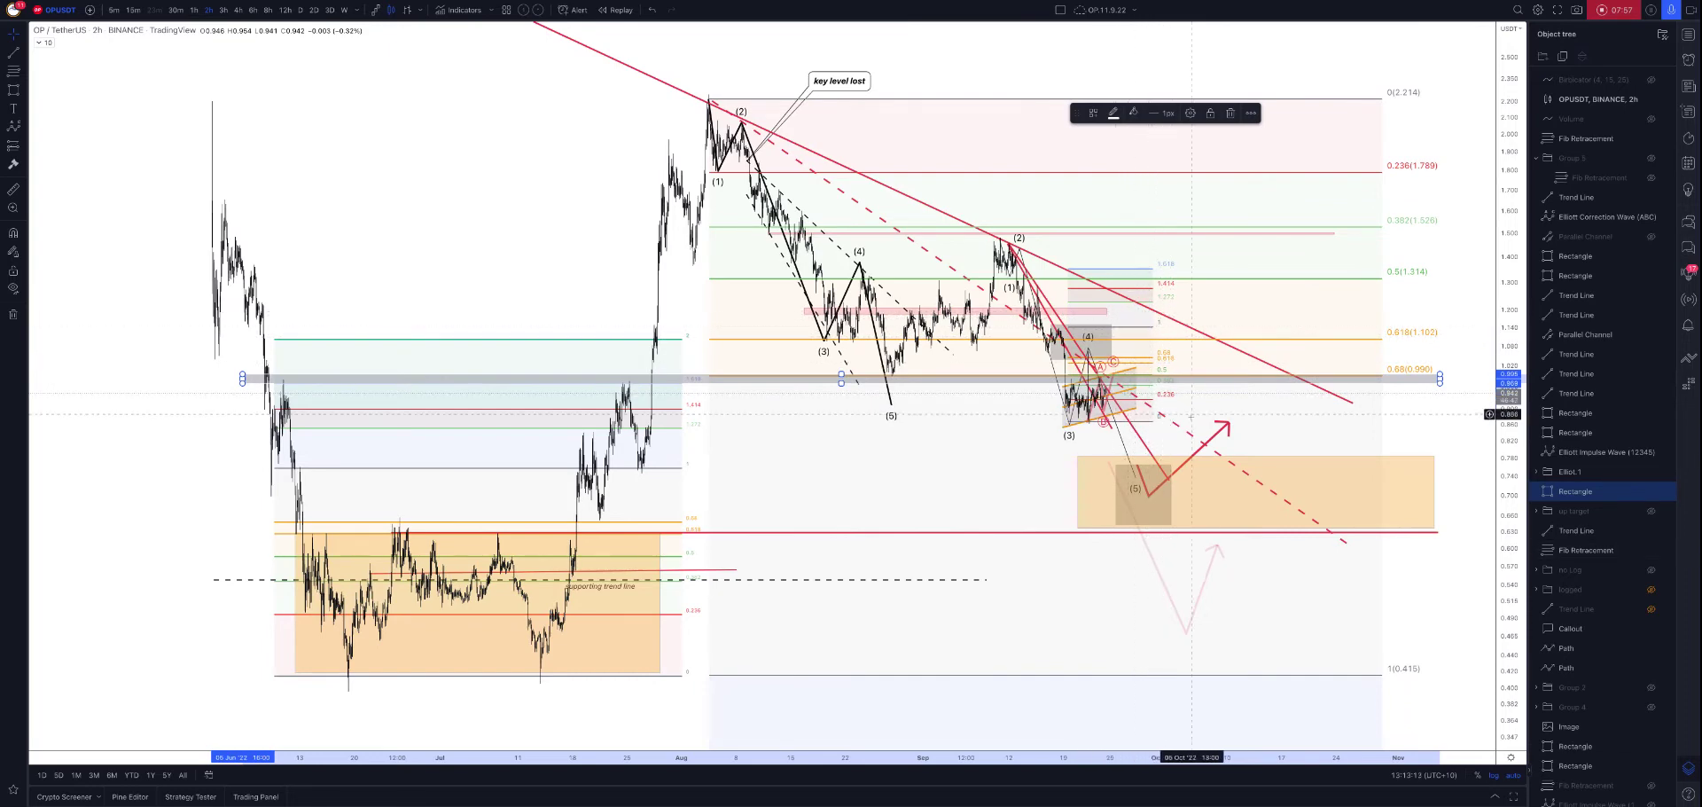
{"action": "left_click", "coordinate": [16, 94]}
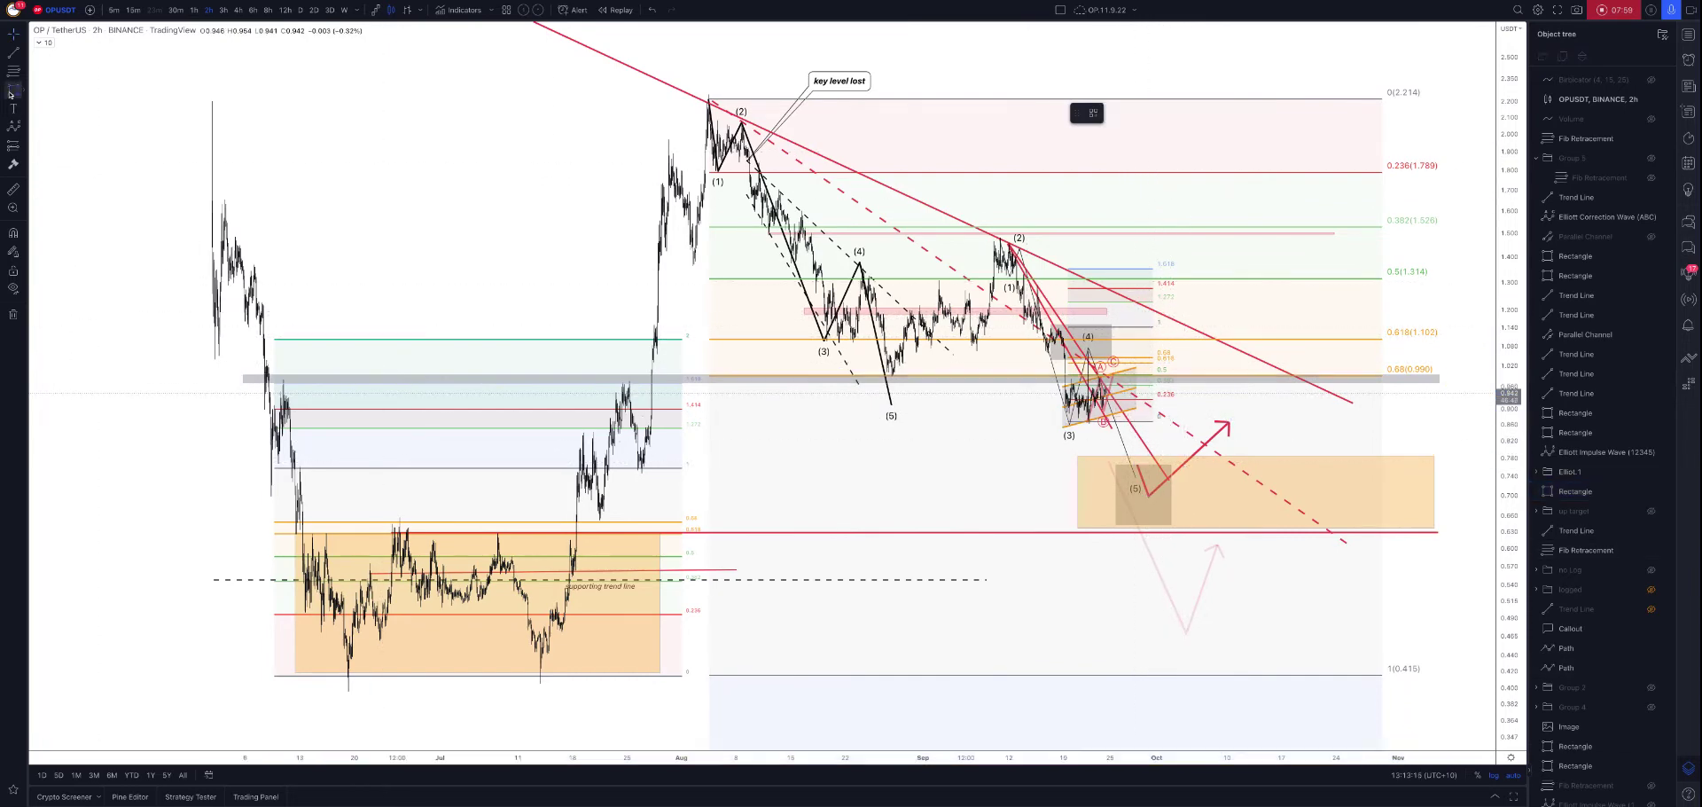
{"action": "left_click", "coordinate": [55, 211]}
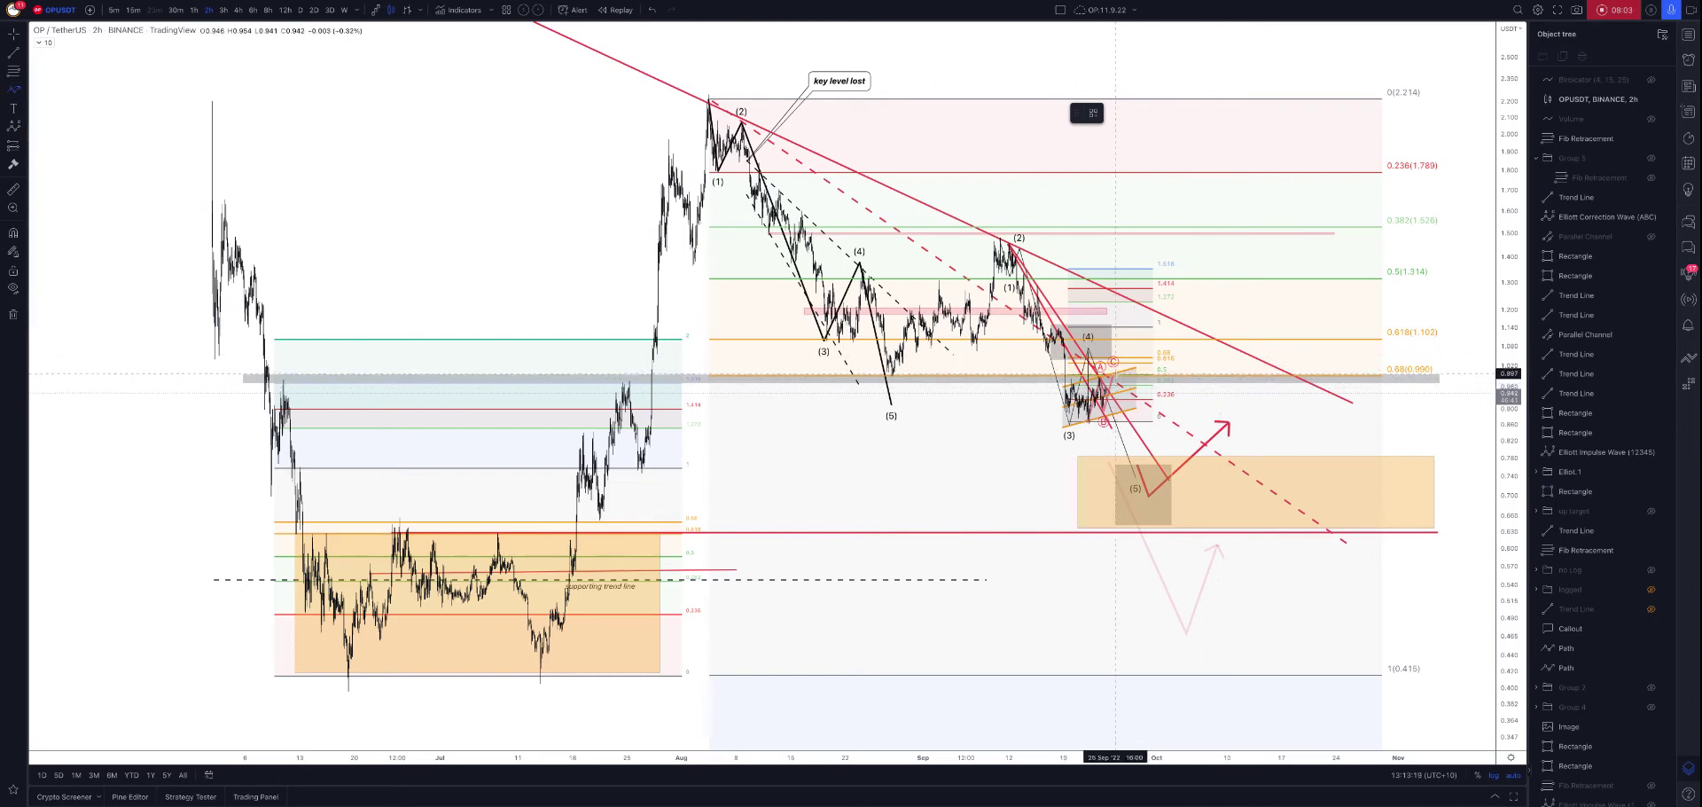
{"action": "scroll", "coordinate": [1118, 377], "scroll_direction": "down", "scroll_amount": 1}
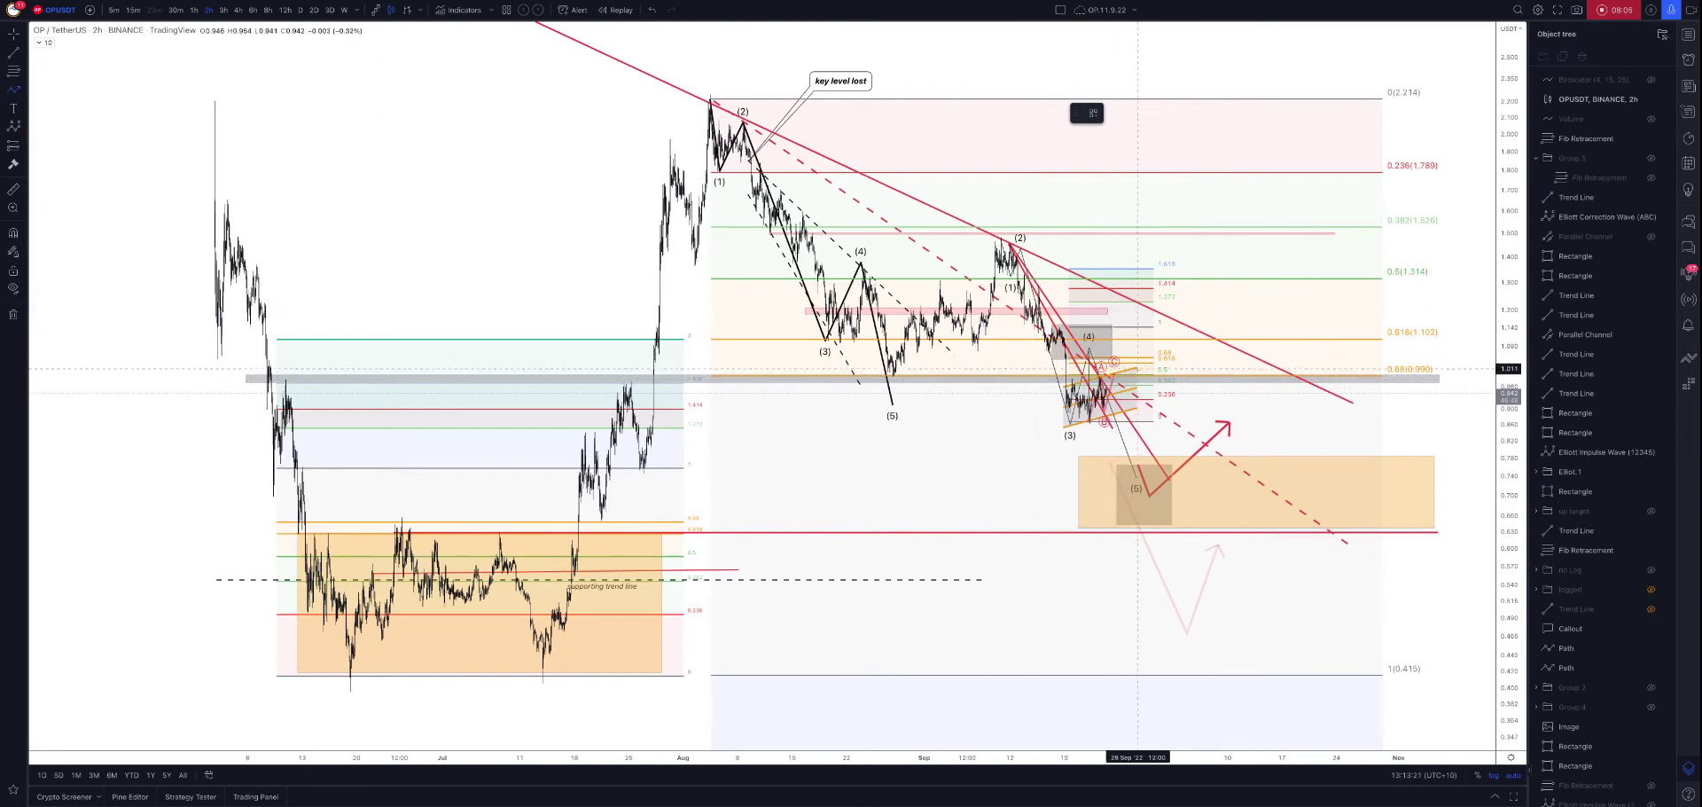
Draw a blue projected path rising to the downtrend line, then falling with an arrow end.
{"action": "scroll", "coordinate": [1120, 377], "scroll_direction": "down", "scroll_amount": 1}
{"action": "left_click", "coordinate": [1120, 376]}
{"action": "left_click", "coordinate": [1135, 339]}
{"action": "double_click", "coordinate": [1150, 355]}
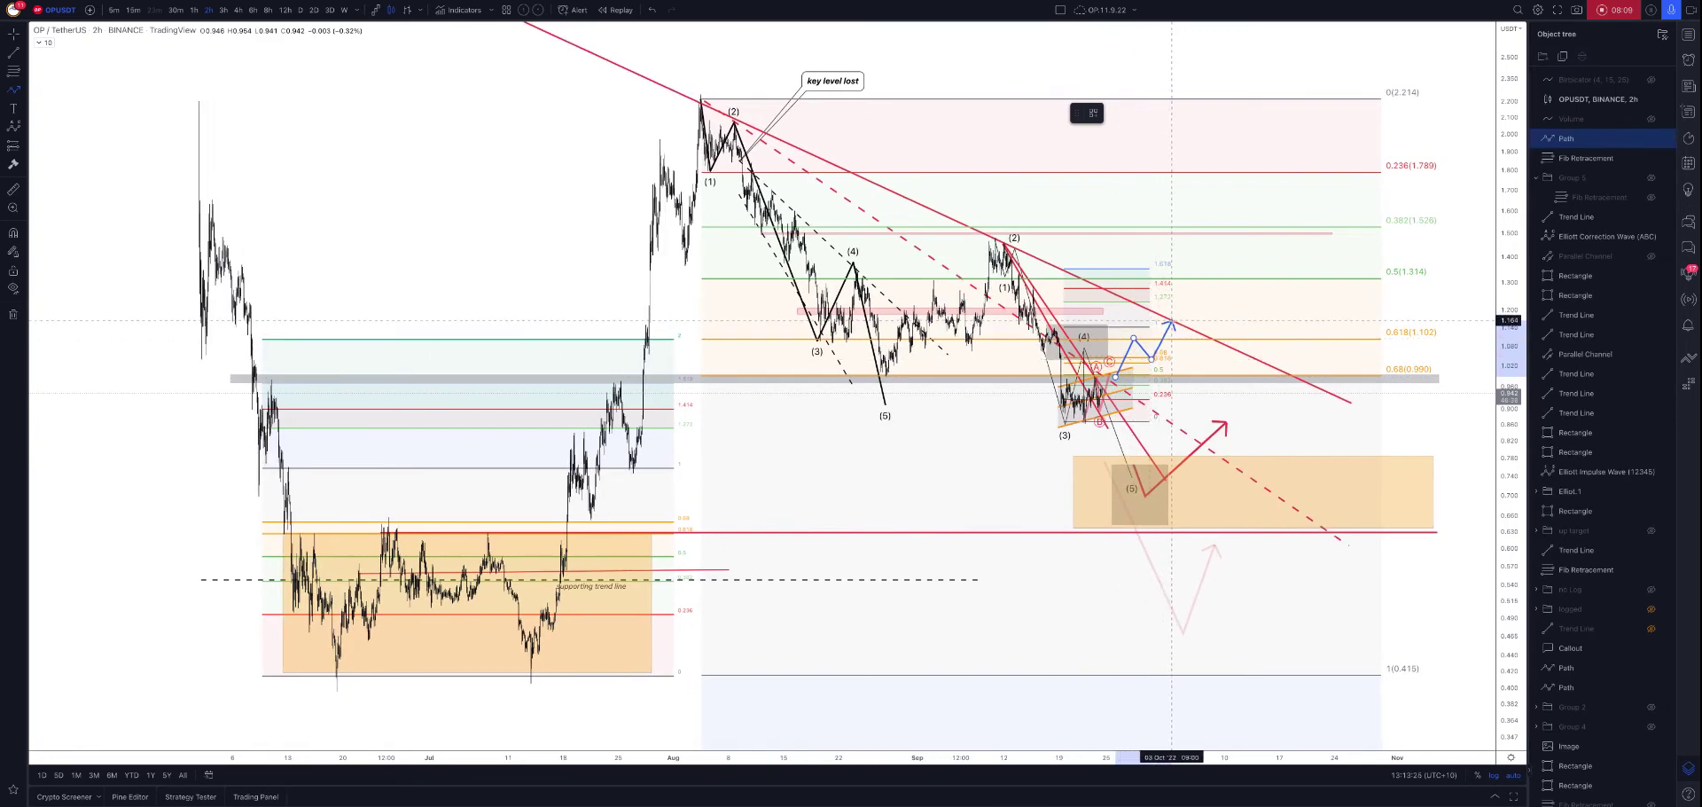
{"action": "left_click", "coordinate": [1178, 321]}
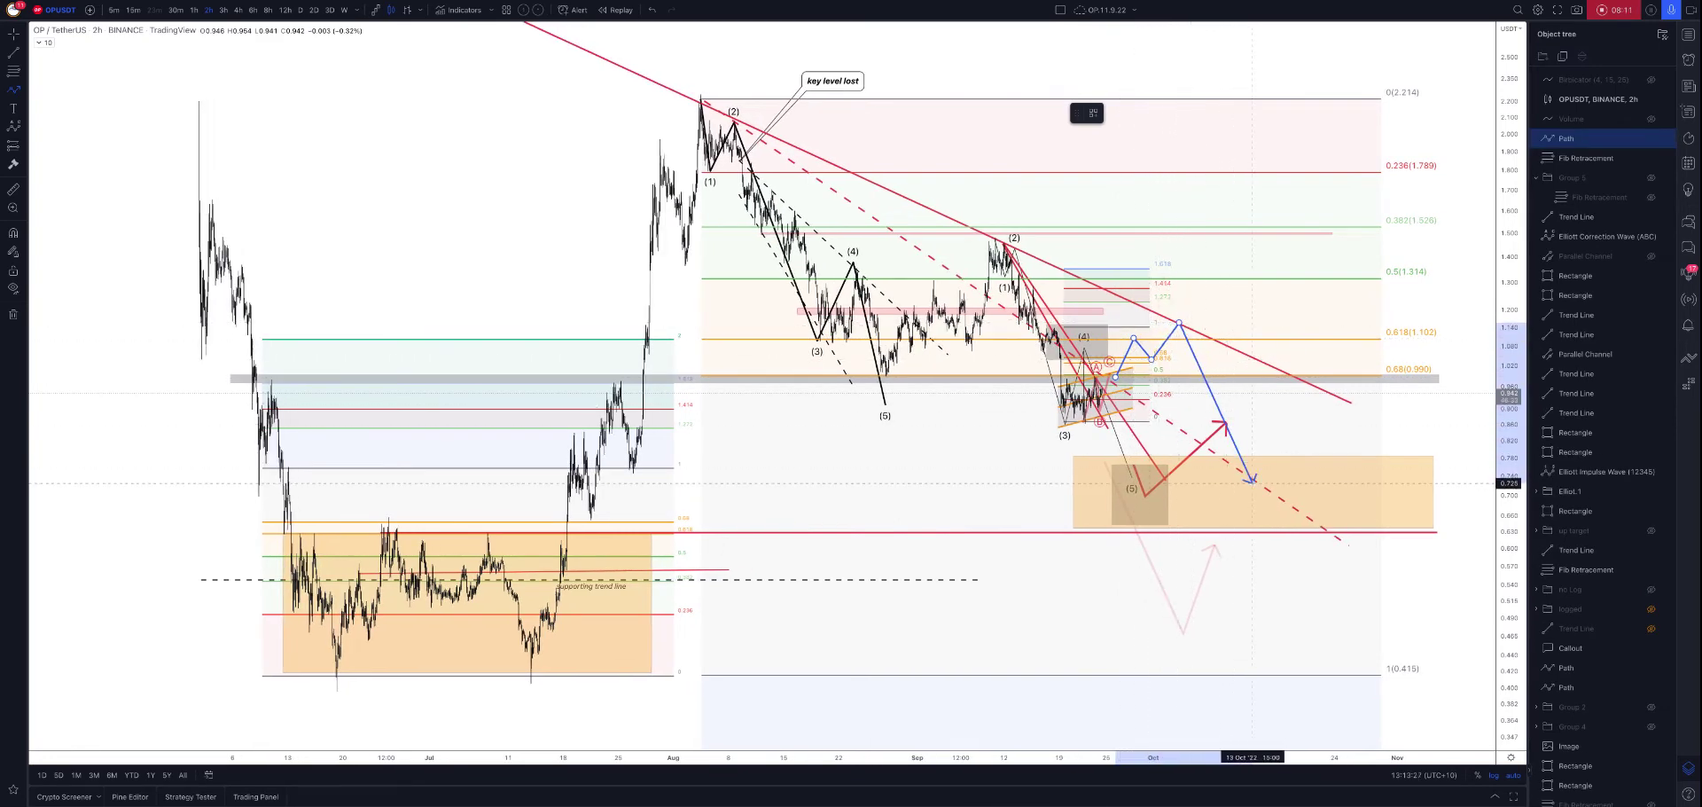
{"action": "double_click", "coordinate": [1247, 481]}
{"action": "scroll", "coordinate": [1341, 453], "scroll_direction": "down", "scroll_amount": 1}
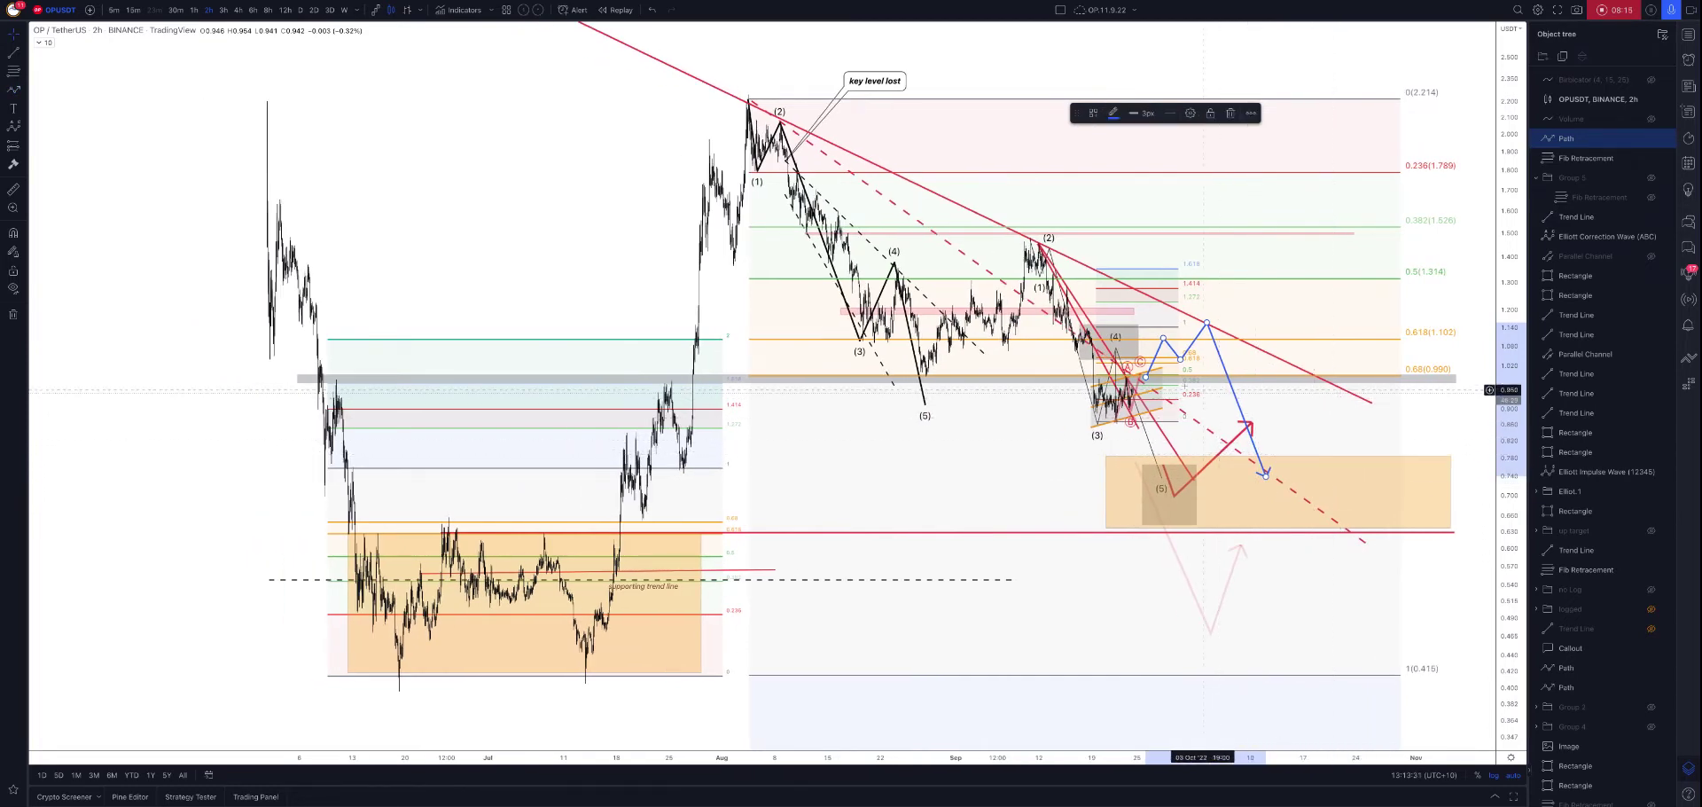
Draw three rising trend lines from the recent lows and the late-August low.
{"action": "left_click", "coordinate": [25, 68]}
{"action": "left_click", "coordinate": [62, 62]}
{"action": "left_click", "coordinate": [1080, 383]}
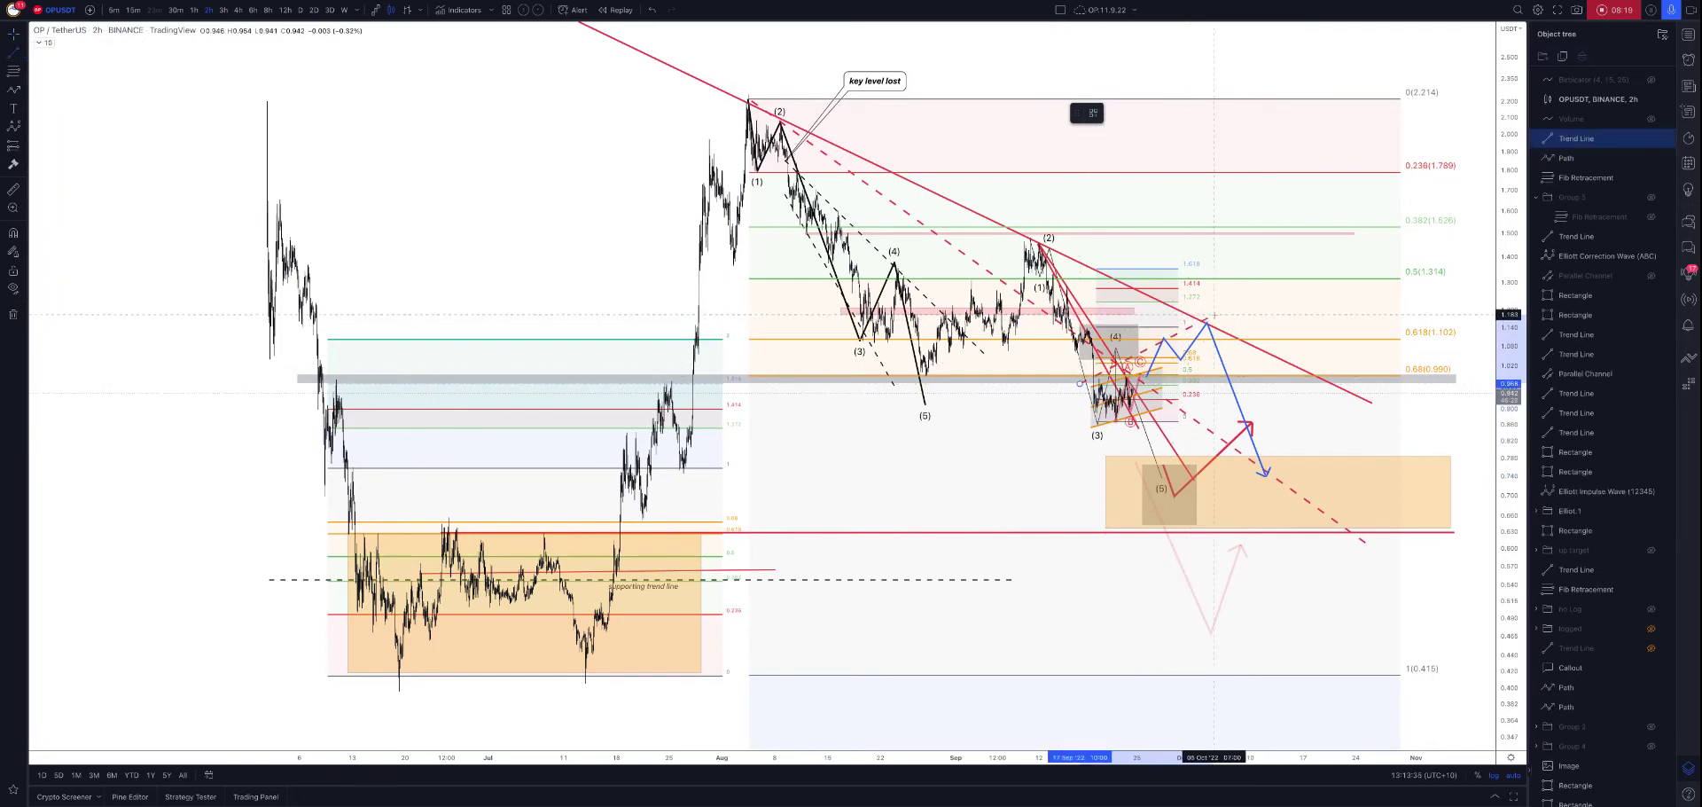
{"action": "left_click", "coordinate": [1214, 315]}
{"action": "left_click", "coordinate": [13, 52]}
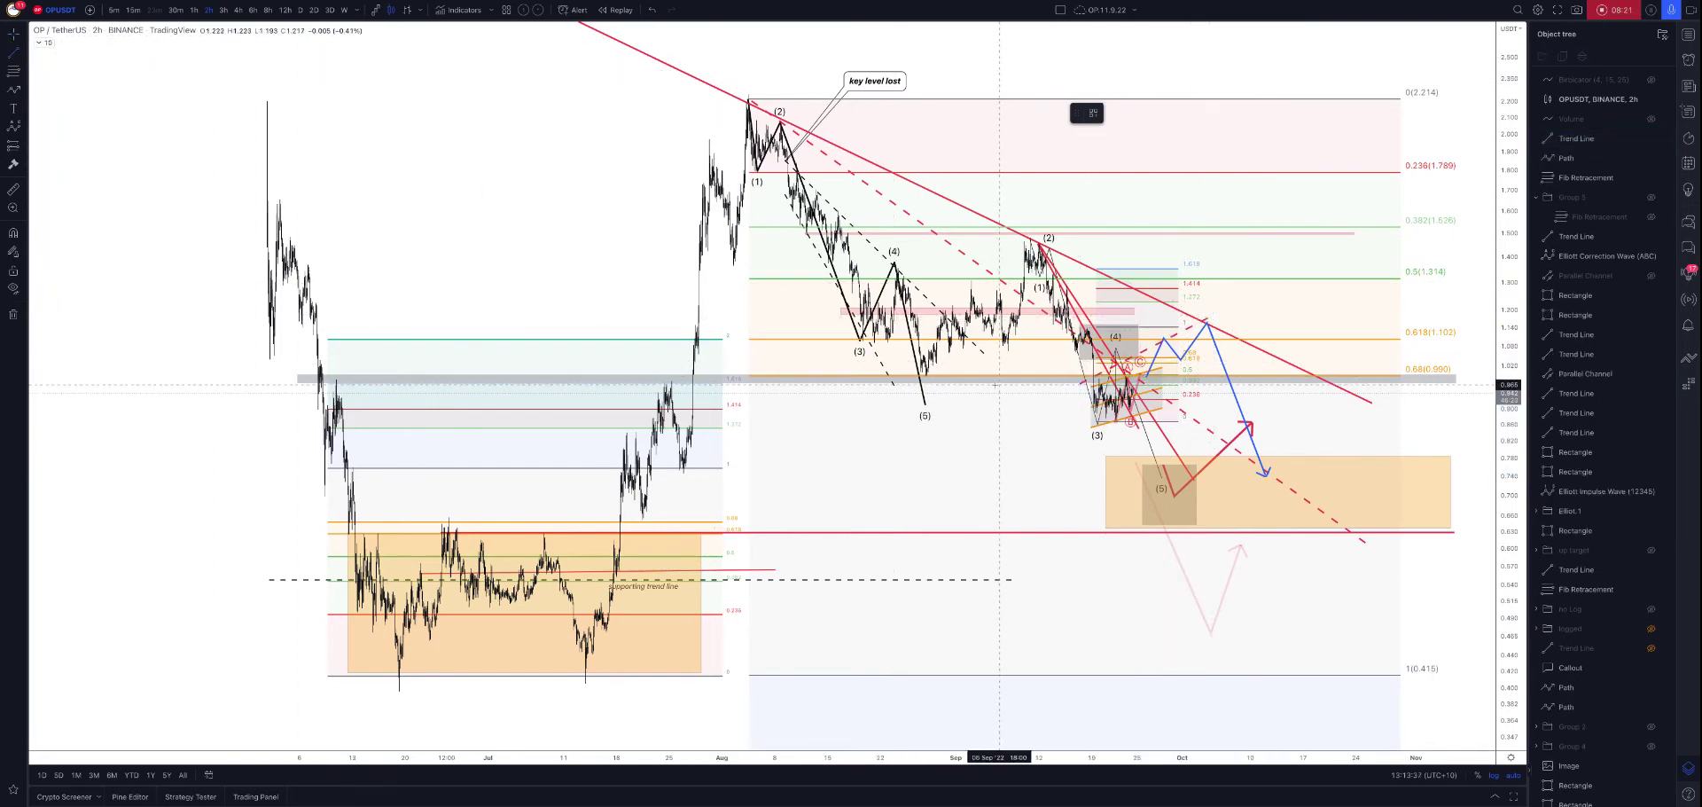
{"action": "left_click", "coordinate": [1122, 426]}
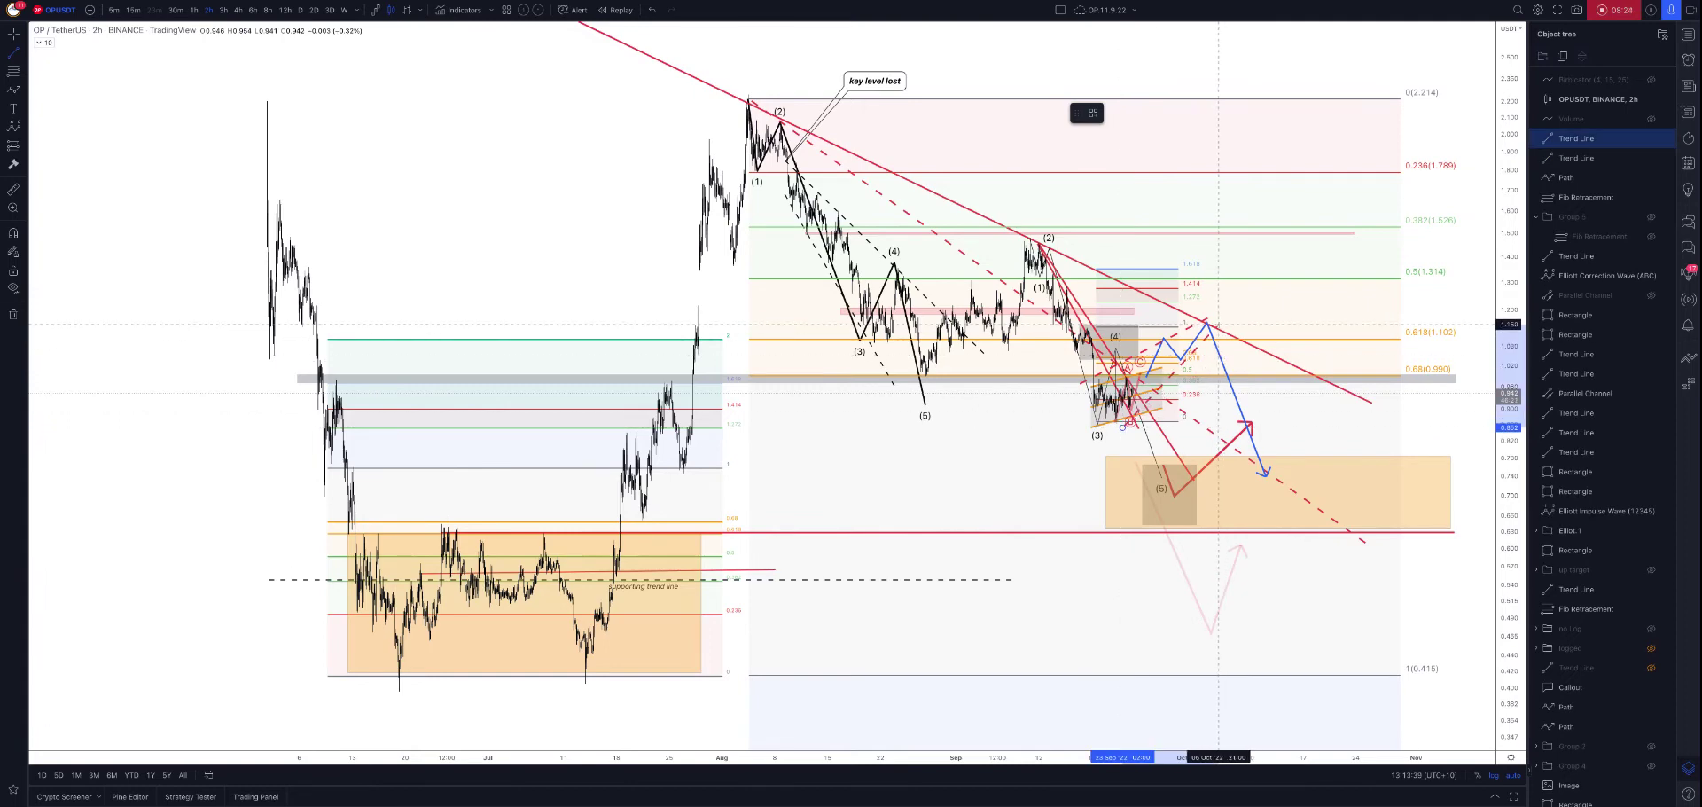
{"action": "left_click", "coordinate": [1219, 325]}
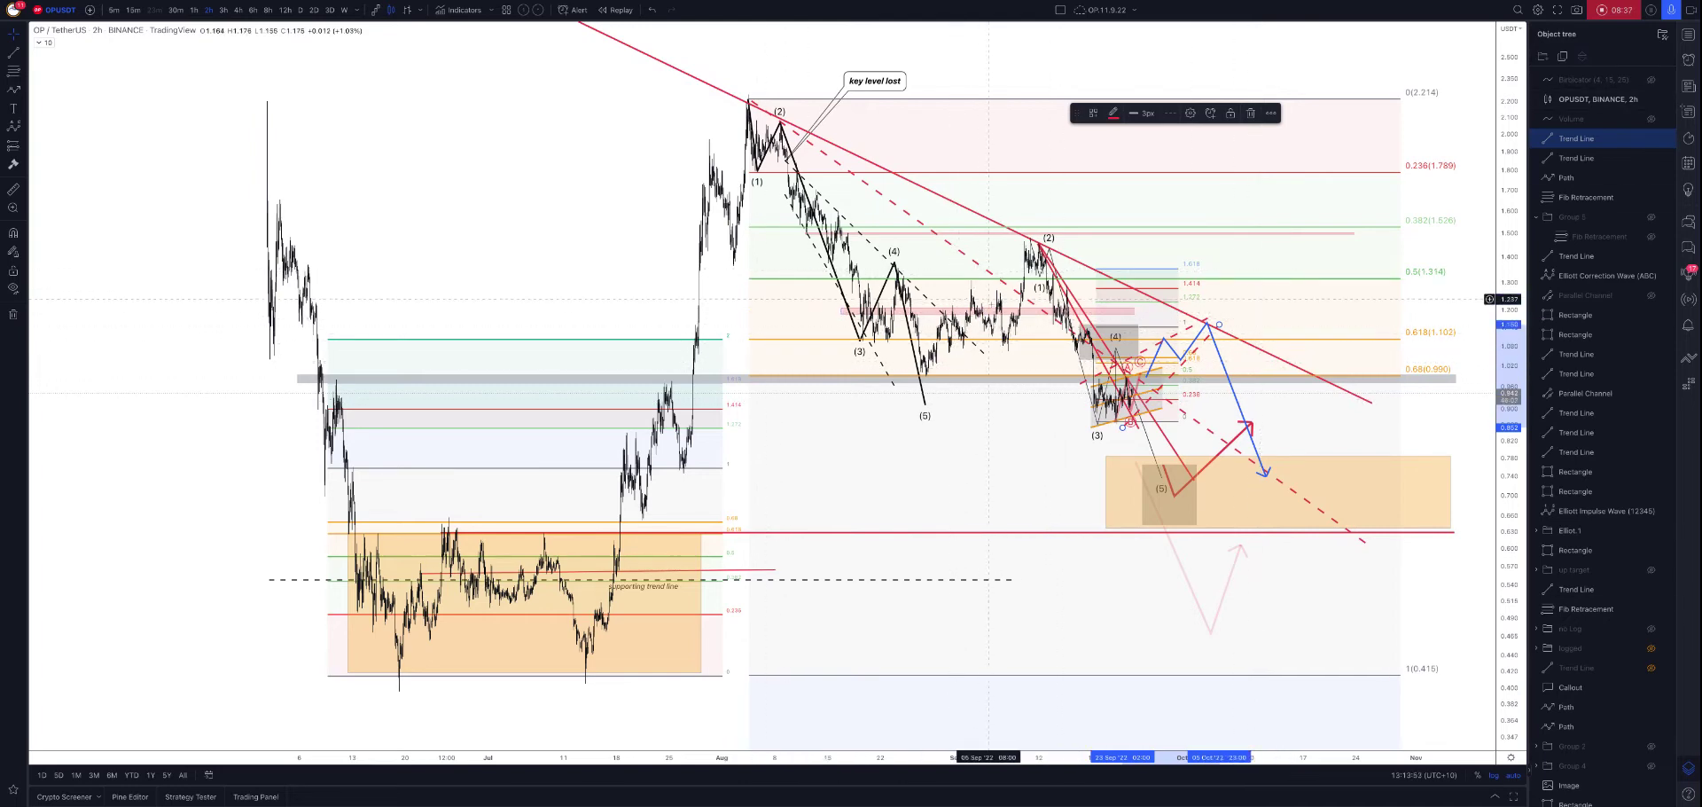
{"action": "left_click", "coordinate": [15, 55]}
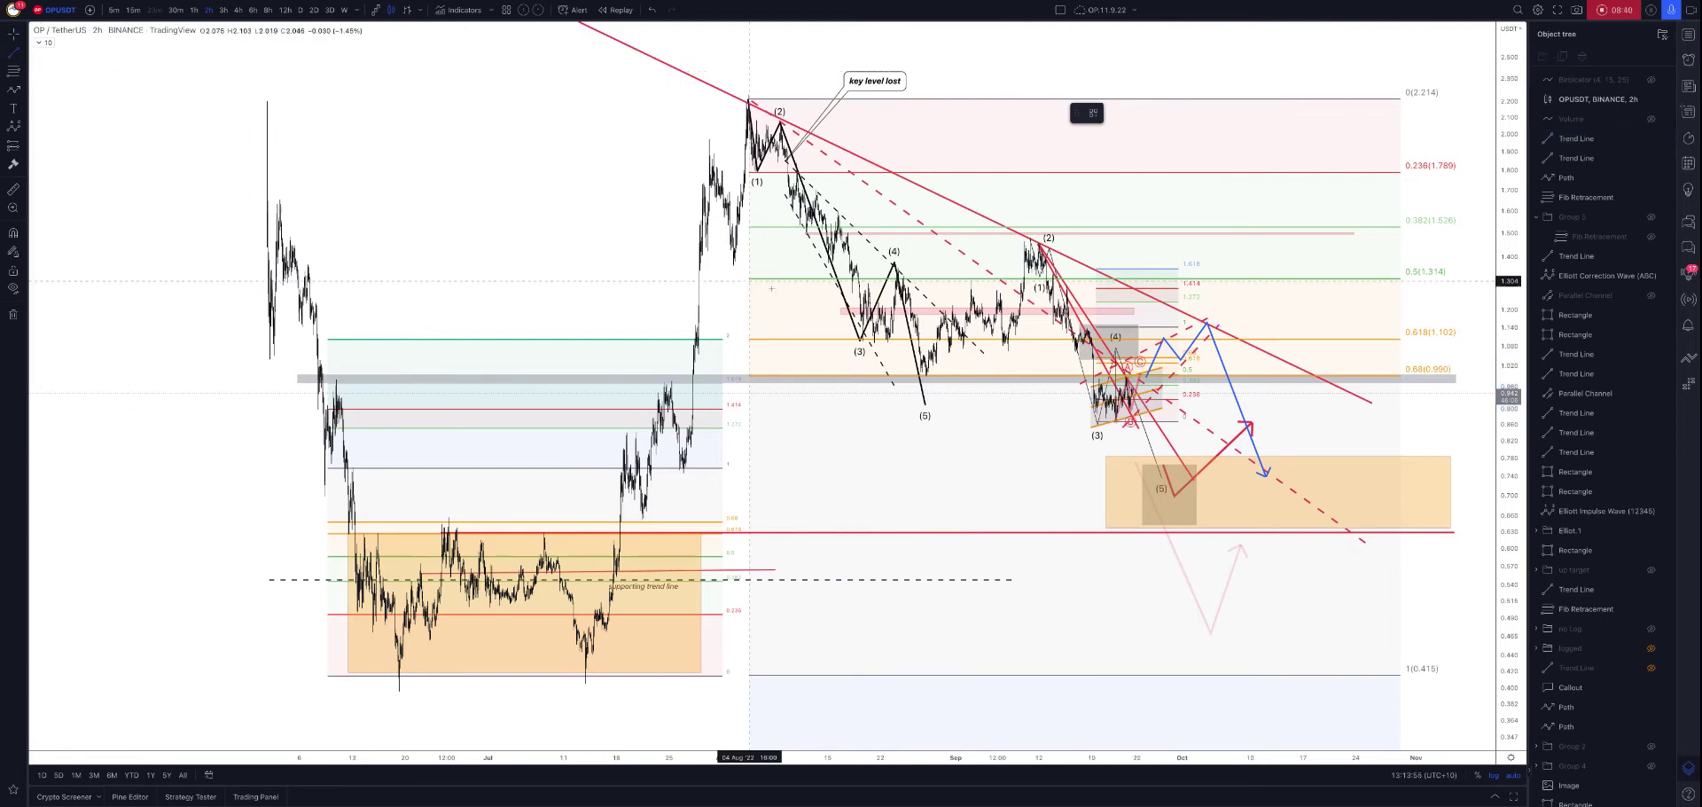
{"action": "left_click", "coordinate": [928, 380]}
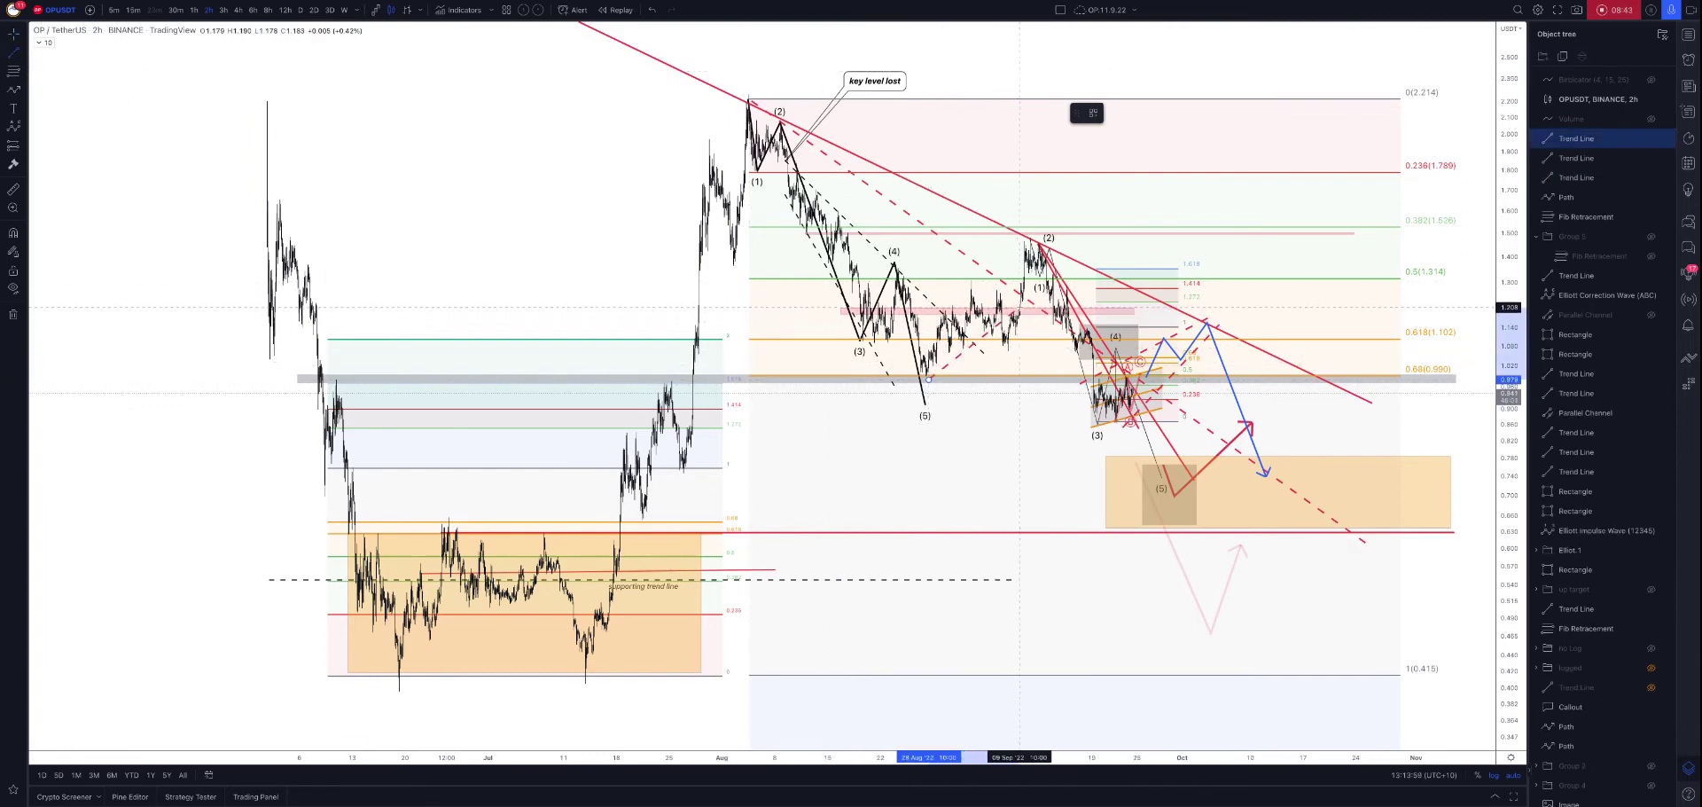
{"action": "left_click", "coordinate": [1020, 307]}
Select drawings near the channel and nudge a trend line's upper-right end.
{"action": "left_click", "coordinate": [1041, 234]}
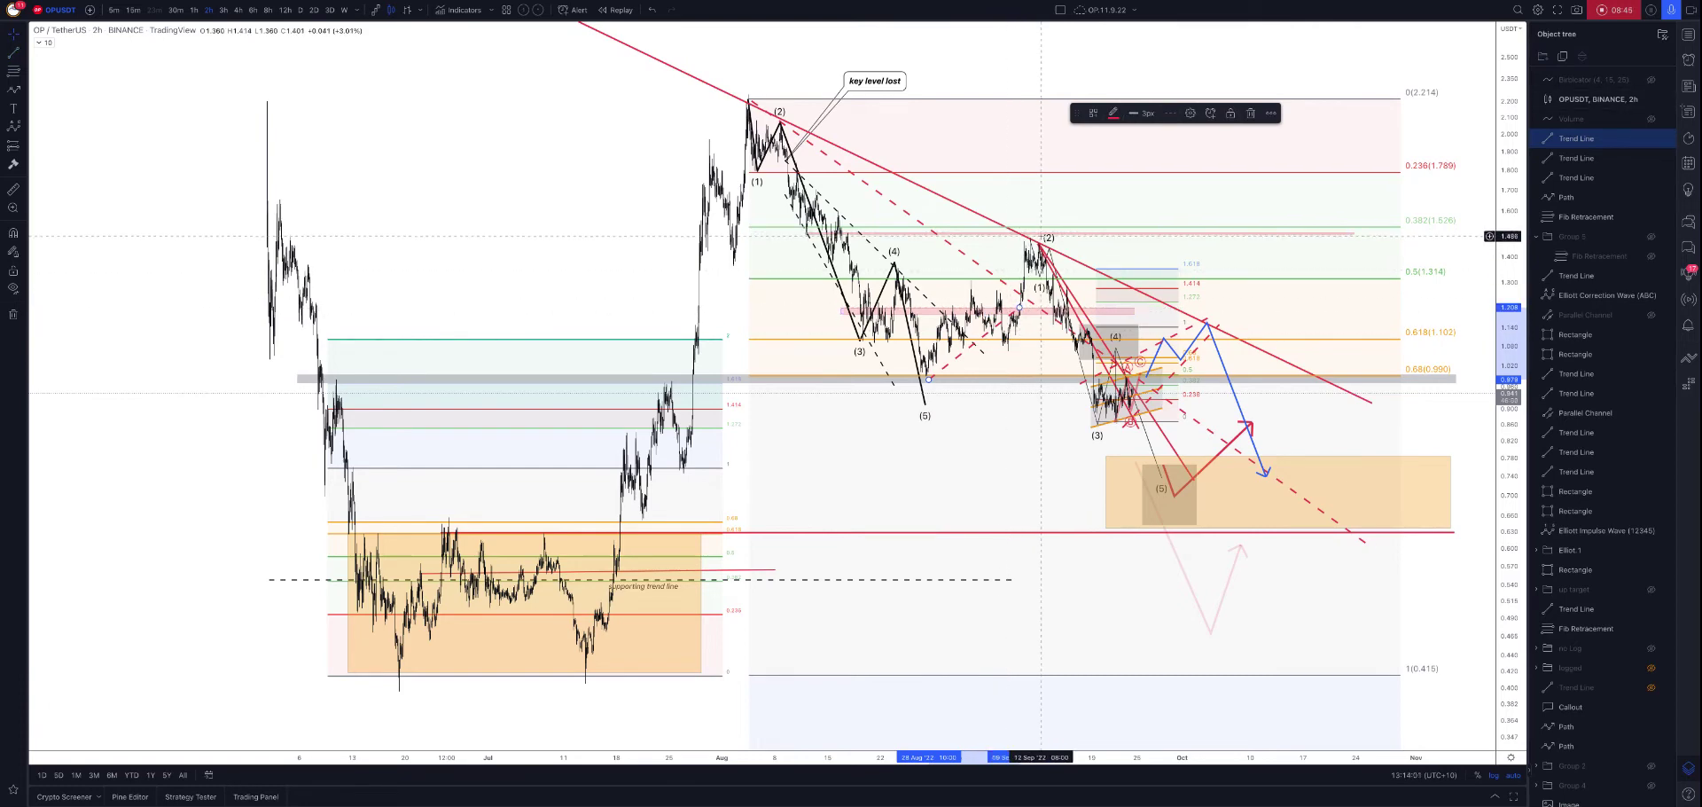
{"action": "left_click", "coordinate": [1209, 328]}
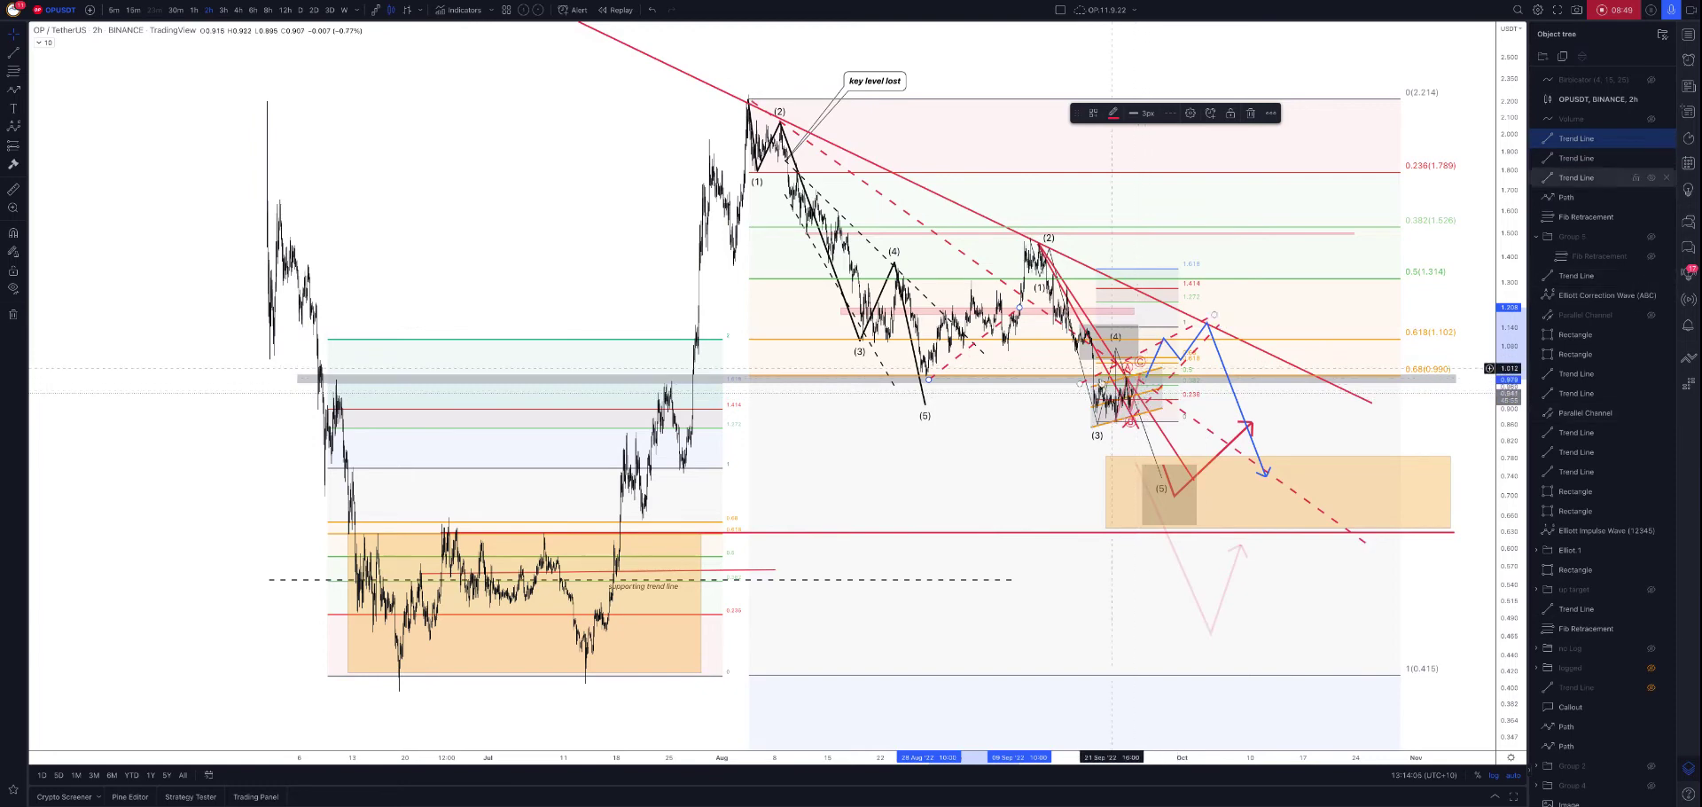
{"action": "left_click", "coordinate": [1161, 410]}
{"action": "left_click", "coordinate": [1081, 384]}
{"action": "left_click", "coordinate": [1081, 385]}
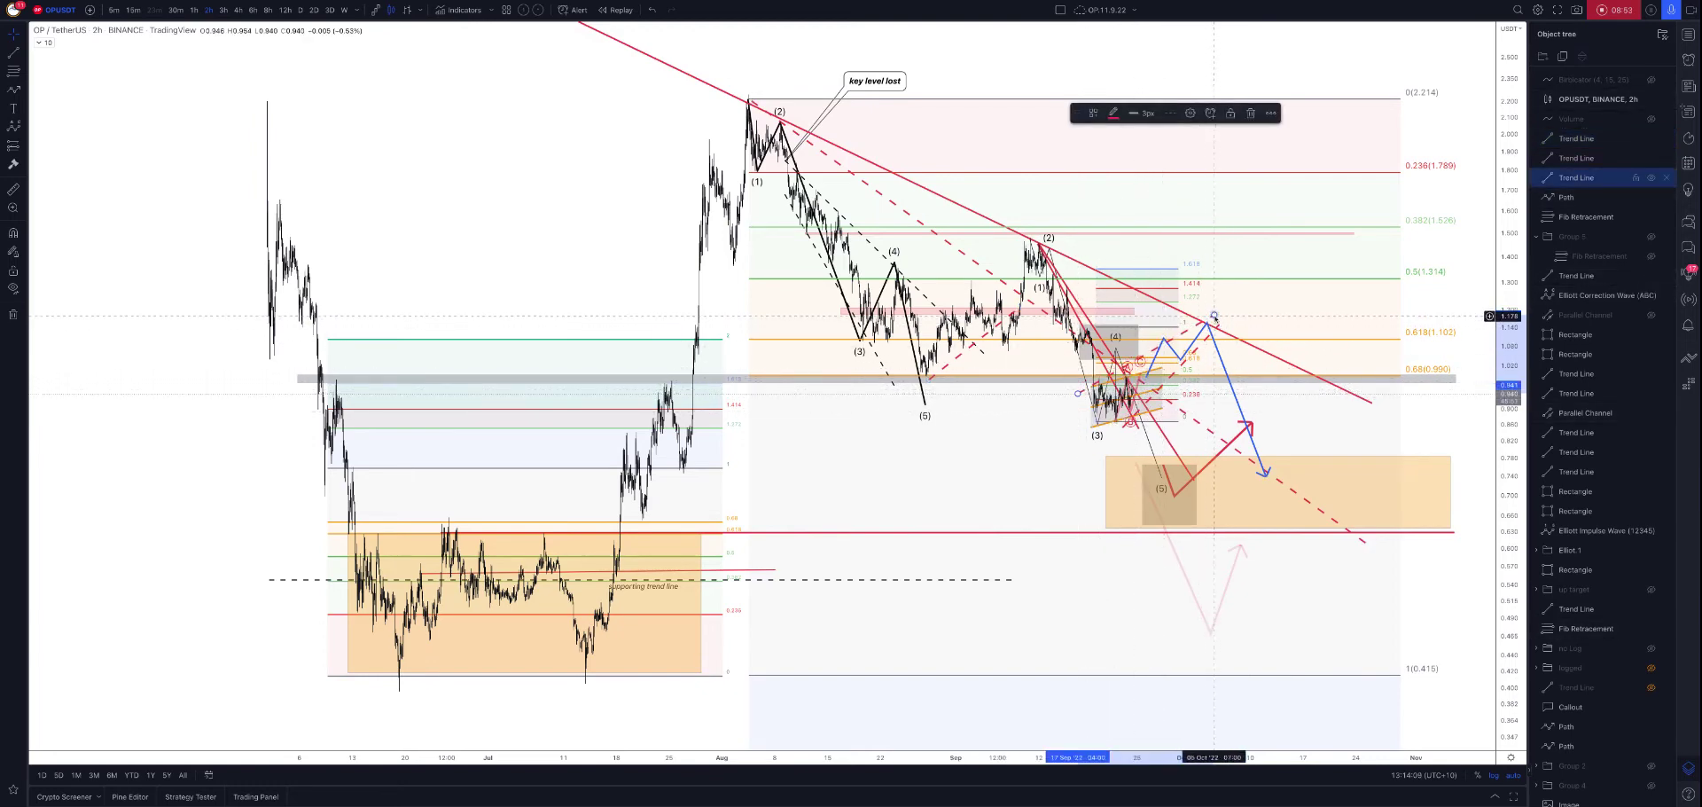
{"action": "left_click_drag", "start_coordinate": [1214, 315], "coordinate": [1216, 319]}
Set the red dashed trend line's thickness to 1px.
{"action": "left_click", "coordinate": [1169, 403]}
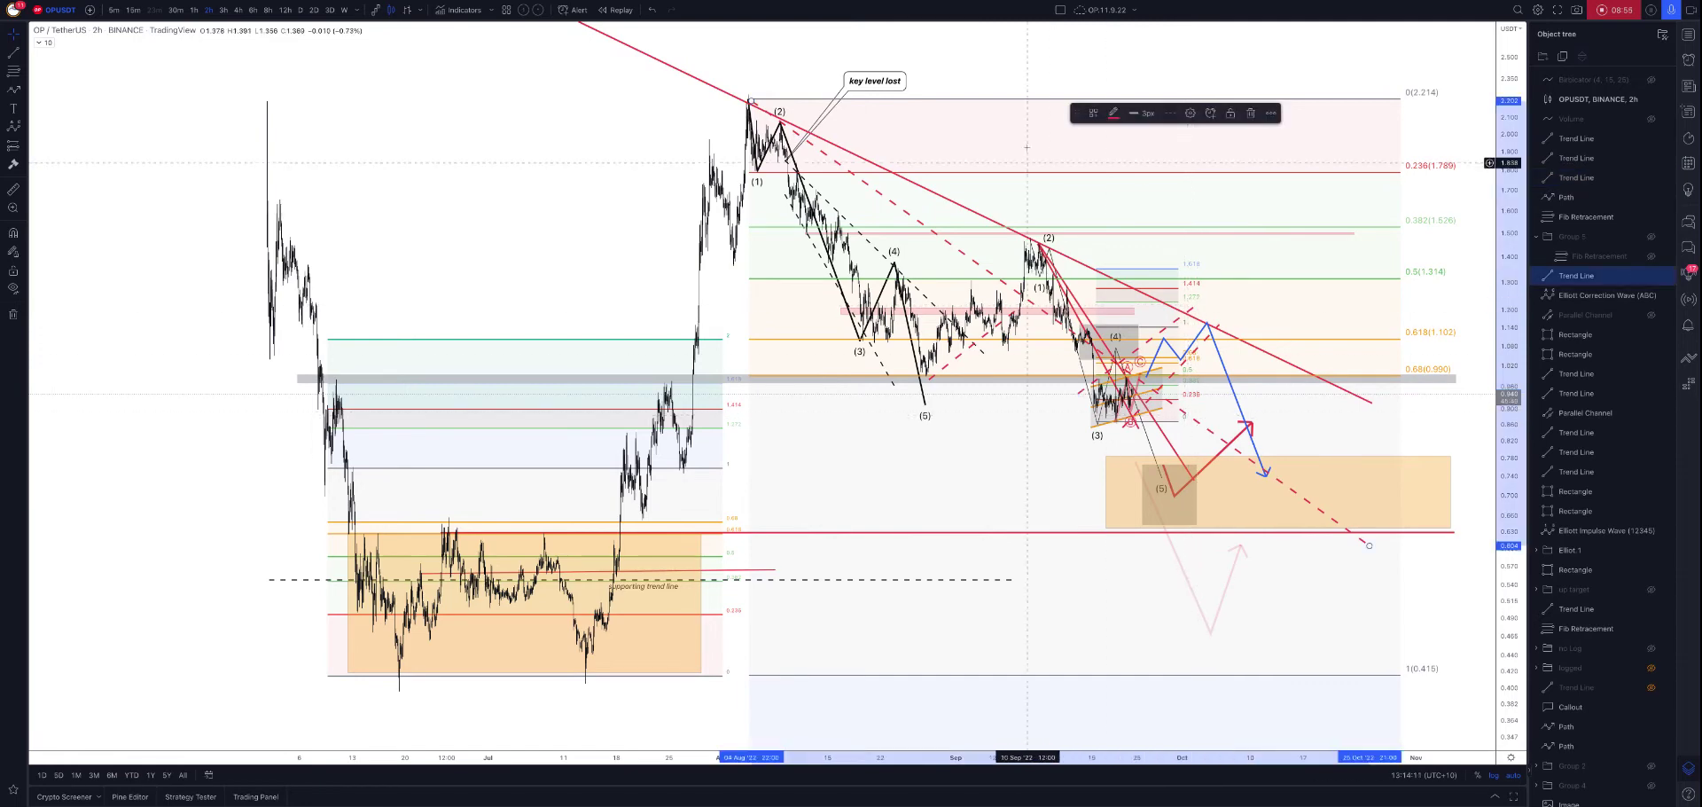
{"action": "left_click", "coordinate": [1141, 113]}
{"action": "left_click", "coordinate": [1141, 135]}
{"action": "scroll", "coordinate": [1162, 273], "scroll_direction": "up", "scroll_amount": 3}
{"action": "scroll", "coordinate": [1163, 273], "scroll_direction": "up", "scroll_amount": 2}
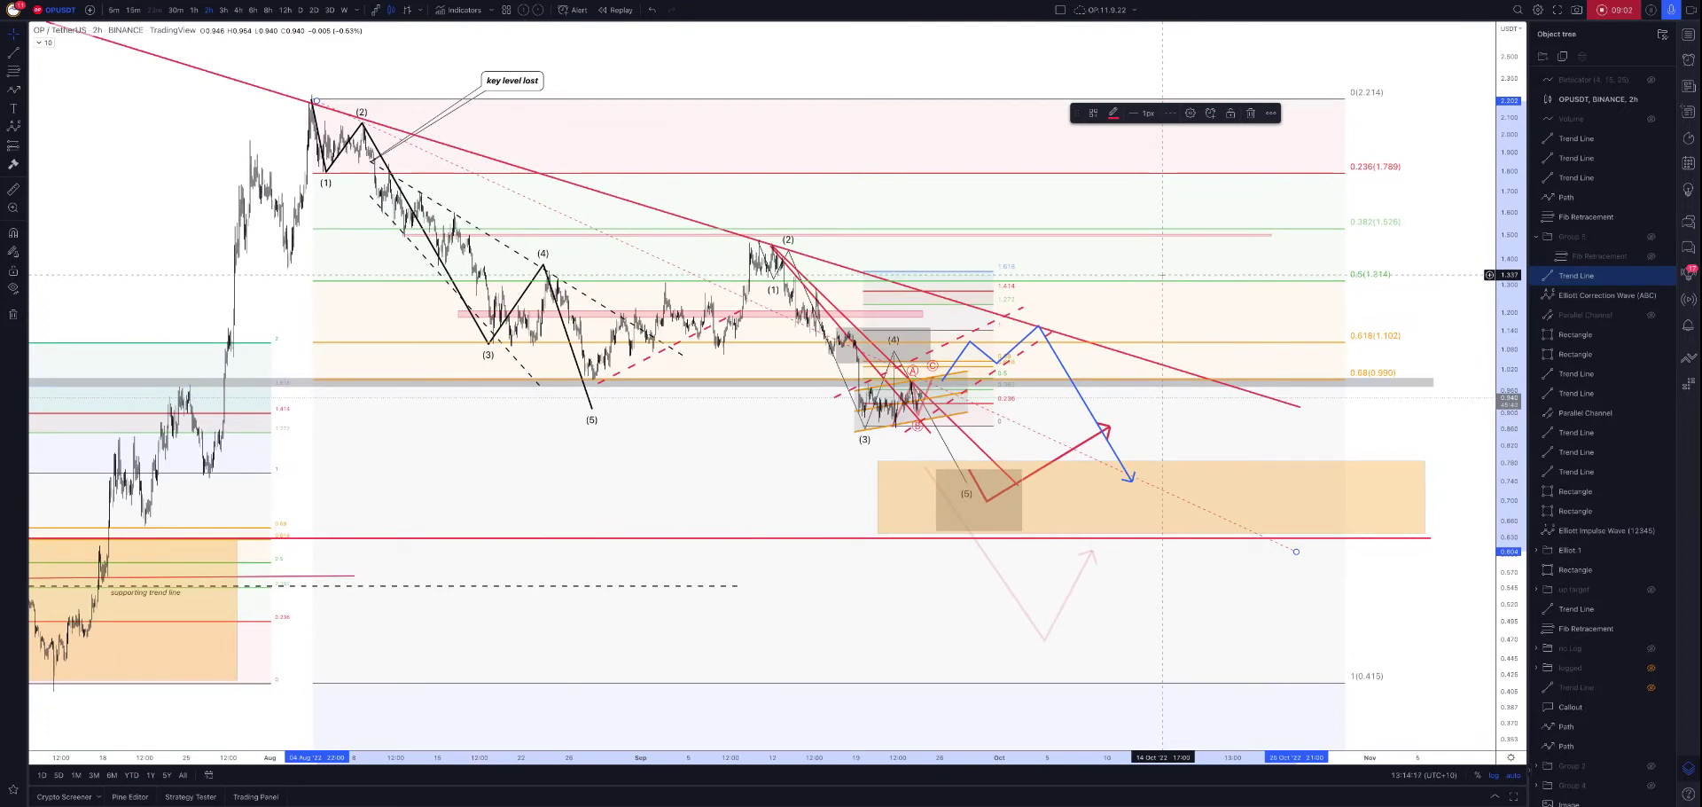
{"action": "scroll", "coordinate": [1223, 408], "scroll_direction": "right", "scroll_amount": 1}
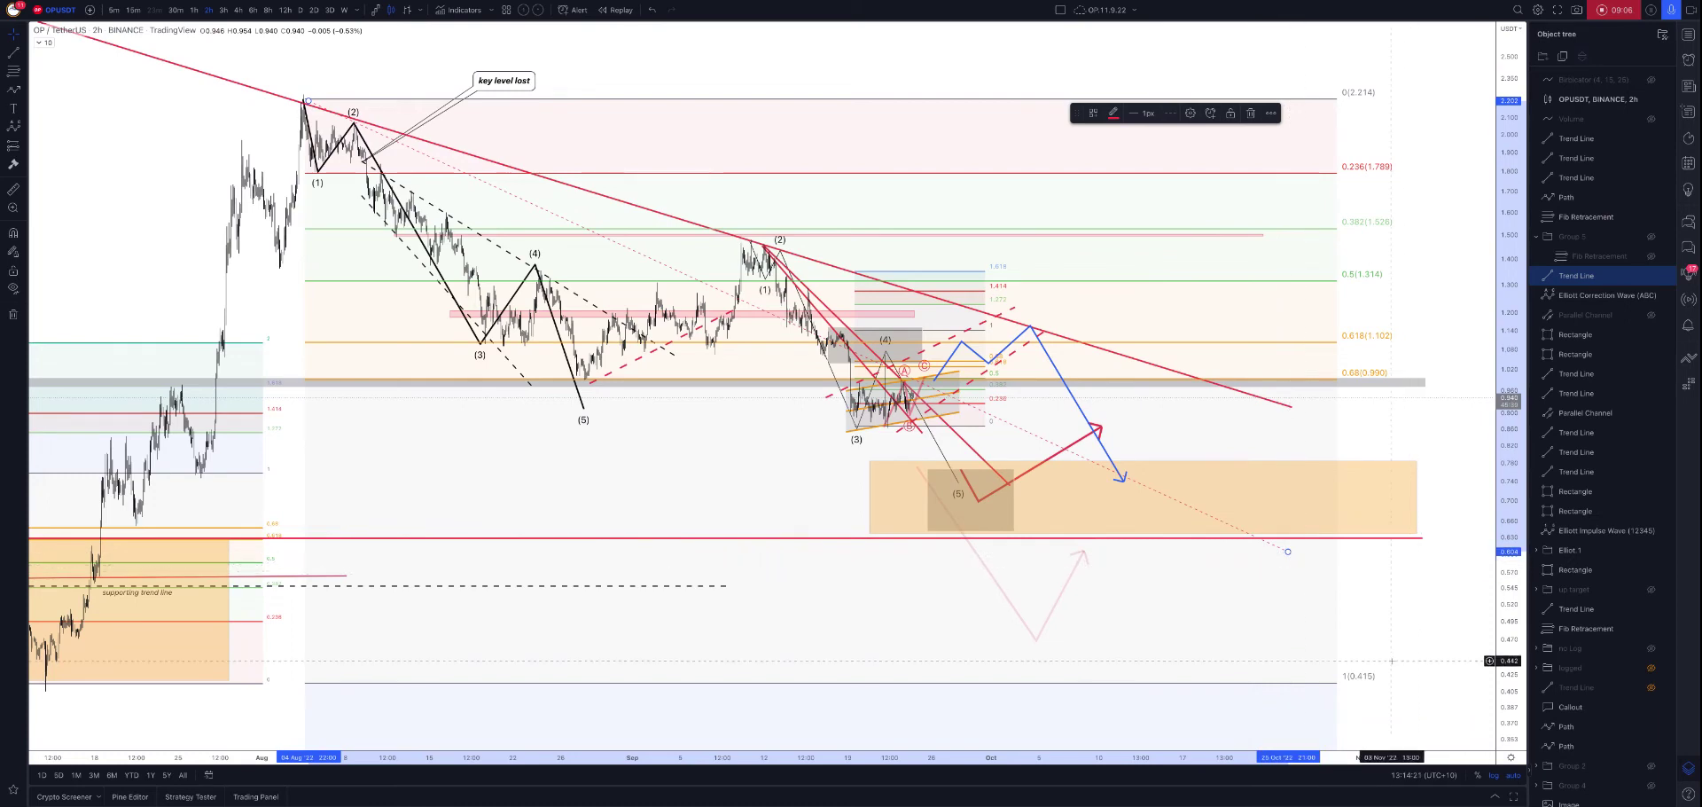
{"action": "left_click", "coordinate": [1497, 780]}
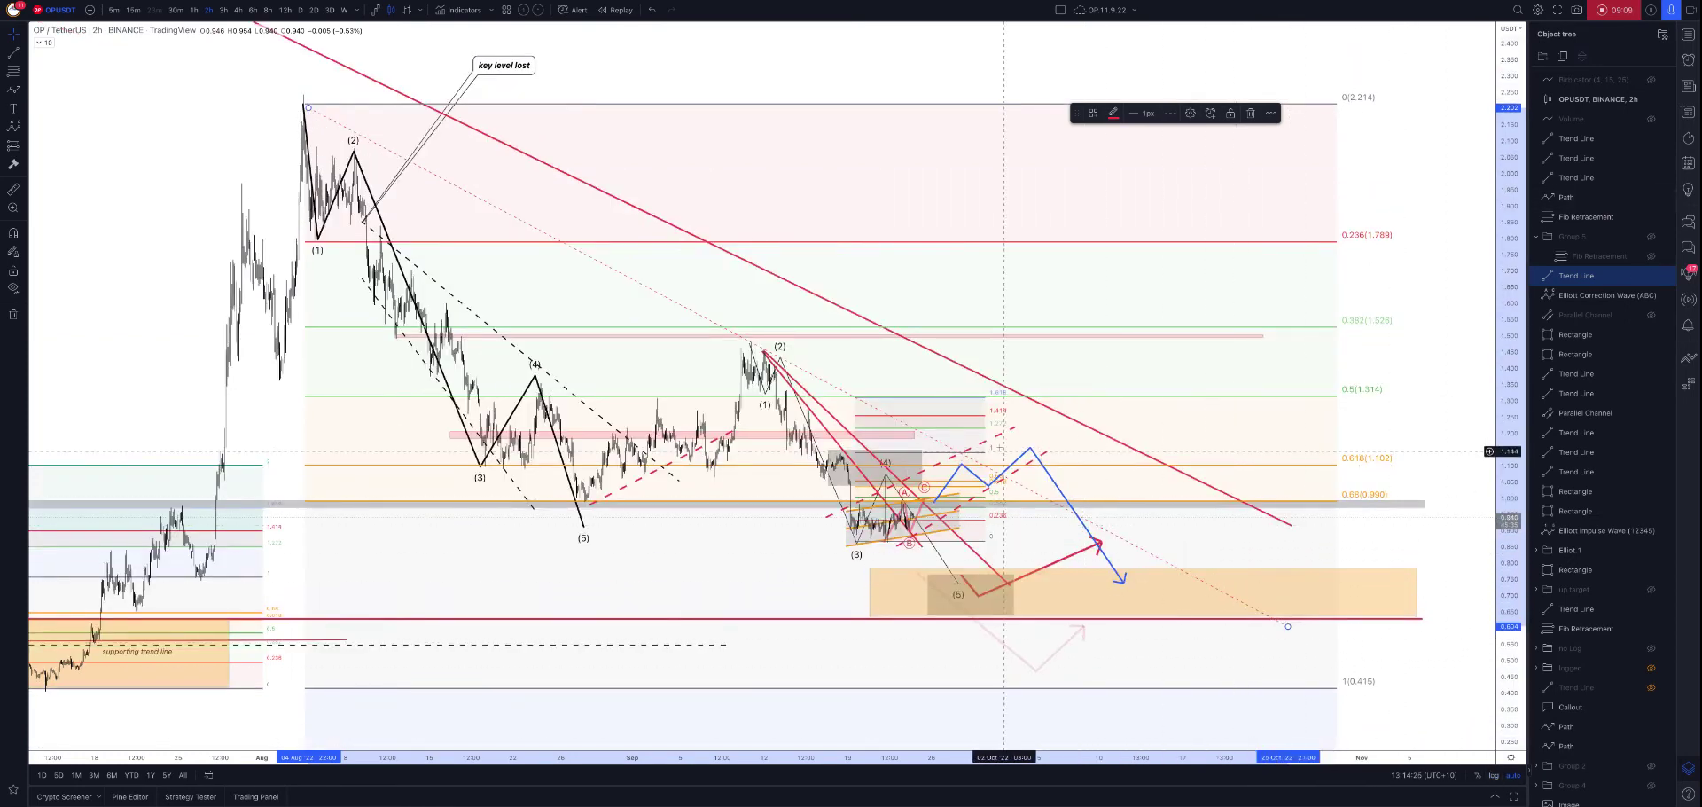
{"action": "left_click", "coordinate": [961, 463]}
{"action": "left_click_drag", "start_coordinate": [961, 463], "coordinate": [964, 456]}
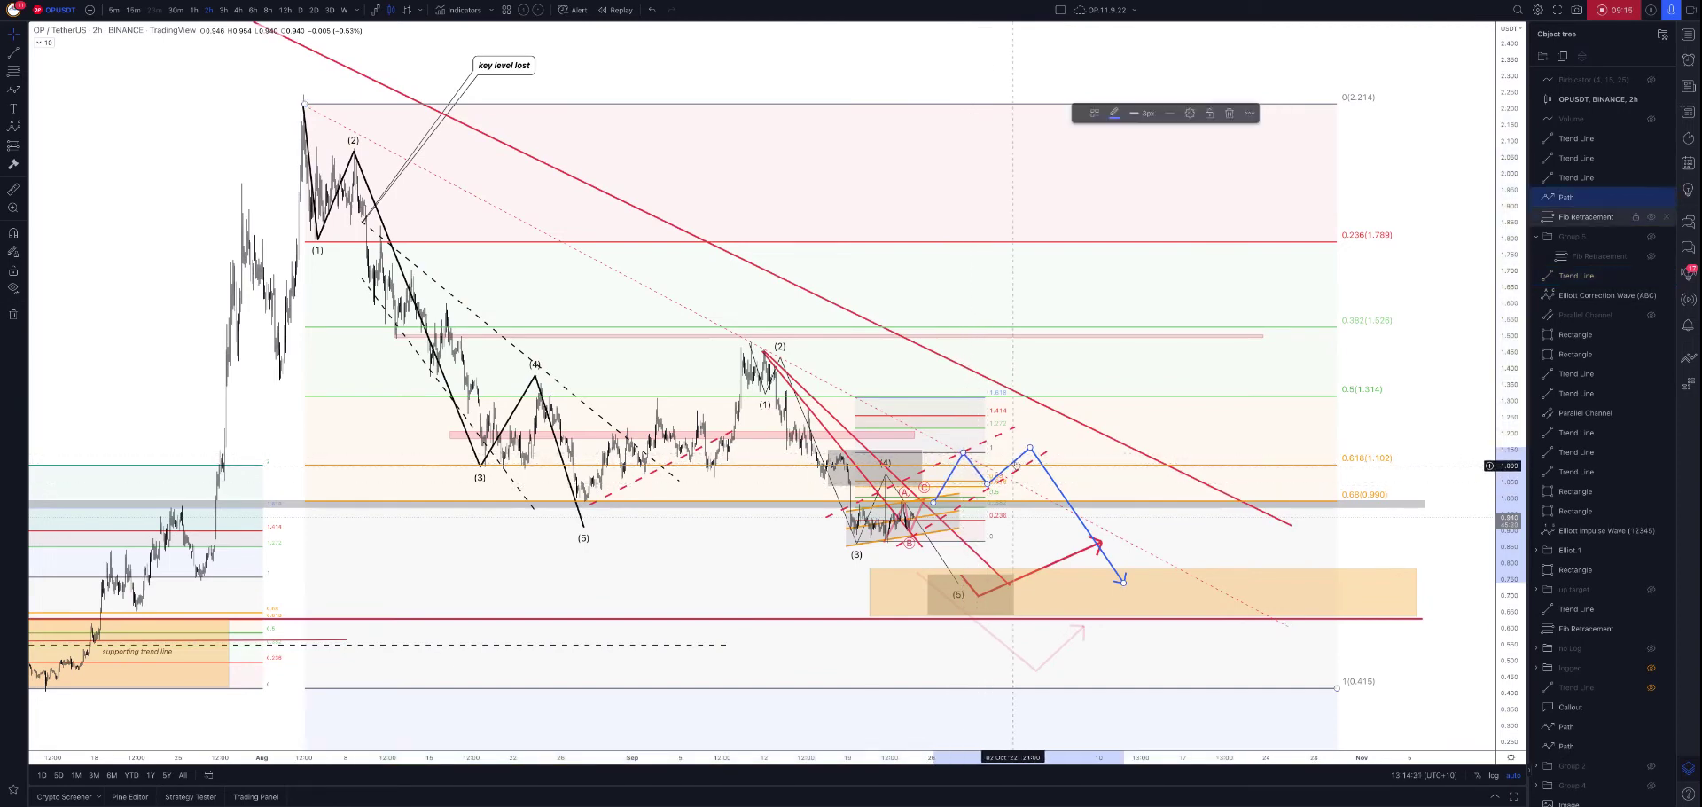
{"action": "left_click_drag", "start_coordinate": [1031, 446], "coordinate": [1028, 440]}
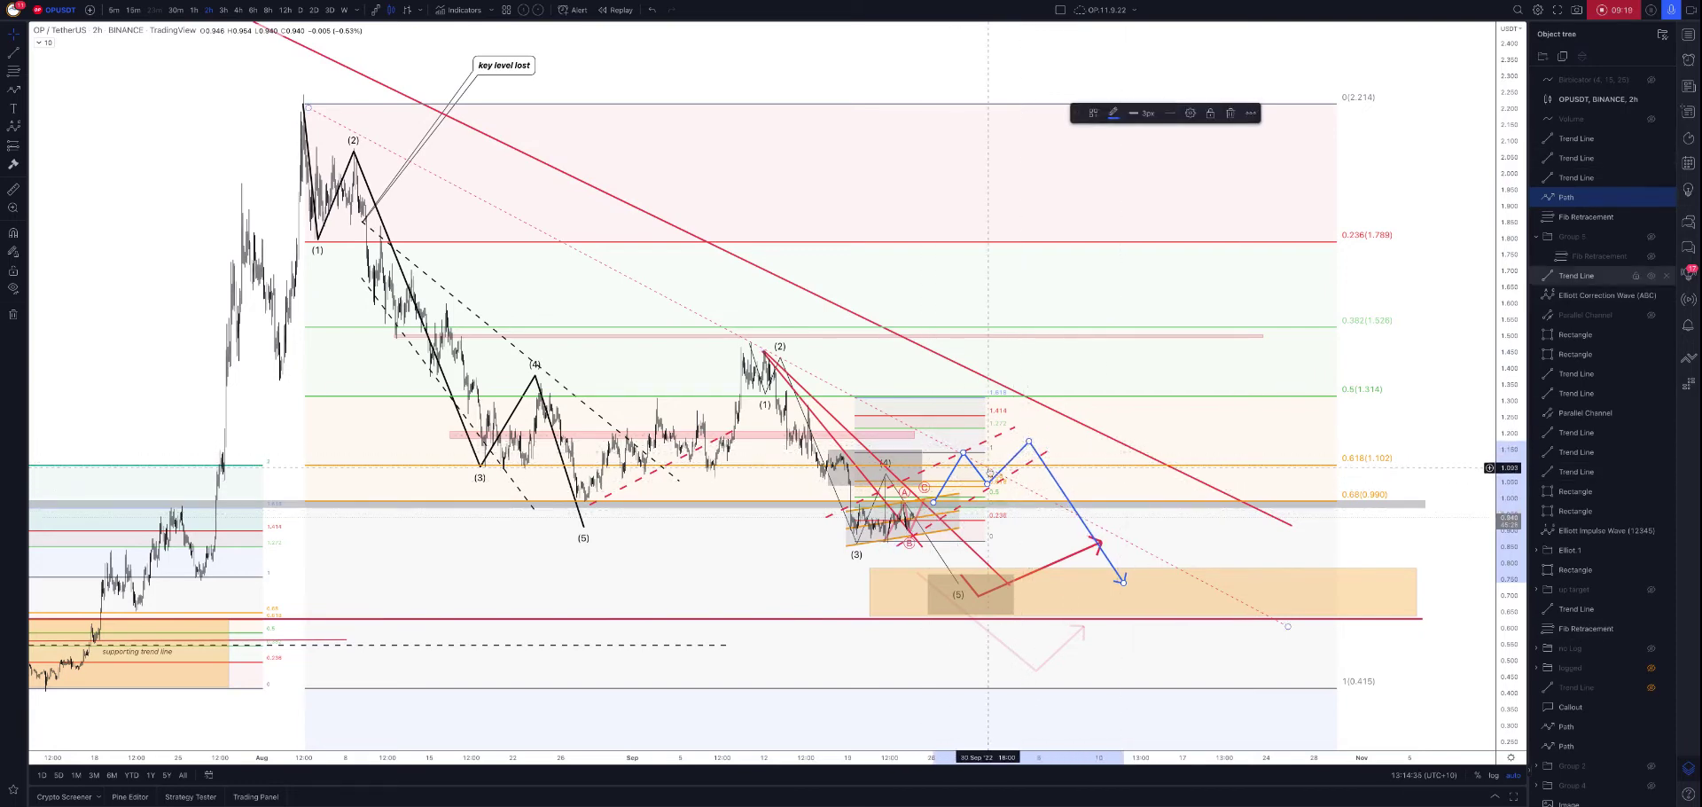
{"action": "scroll", "coordinate": [1080, 557], "scroll_direction": "down", "scroll_amount": 2}
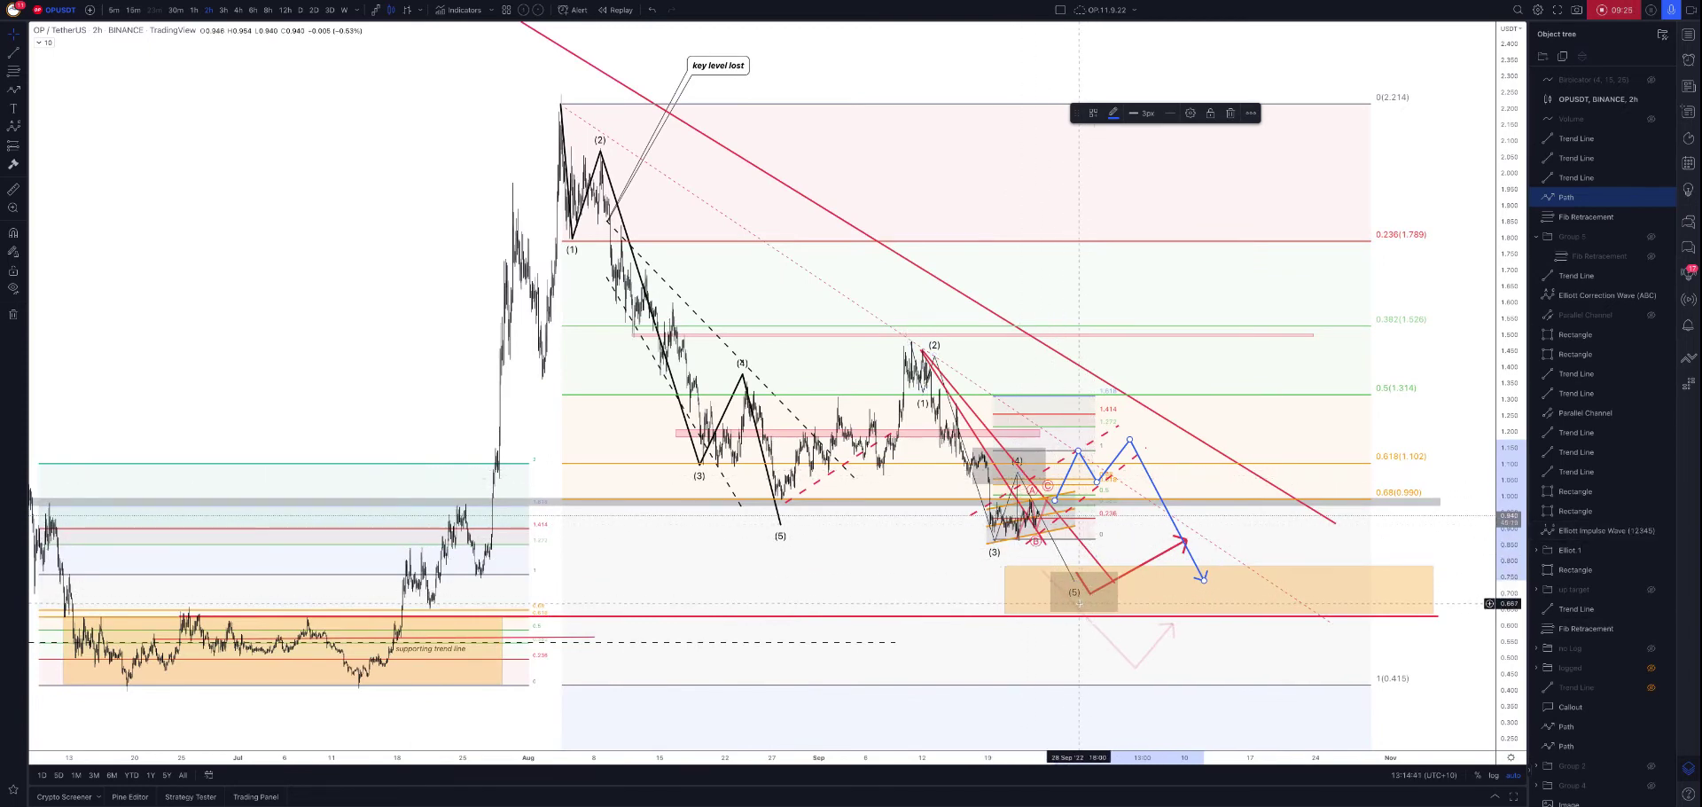
{"action": "scroll", "coordinate": [1079, 602], "scroll_direction": "left", "scroll_amount": 3}
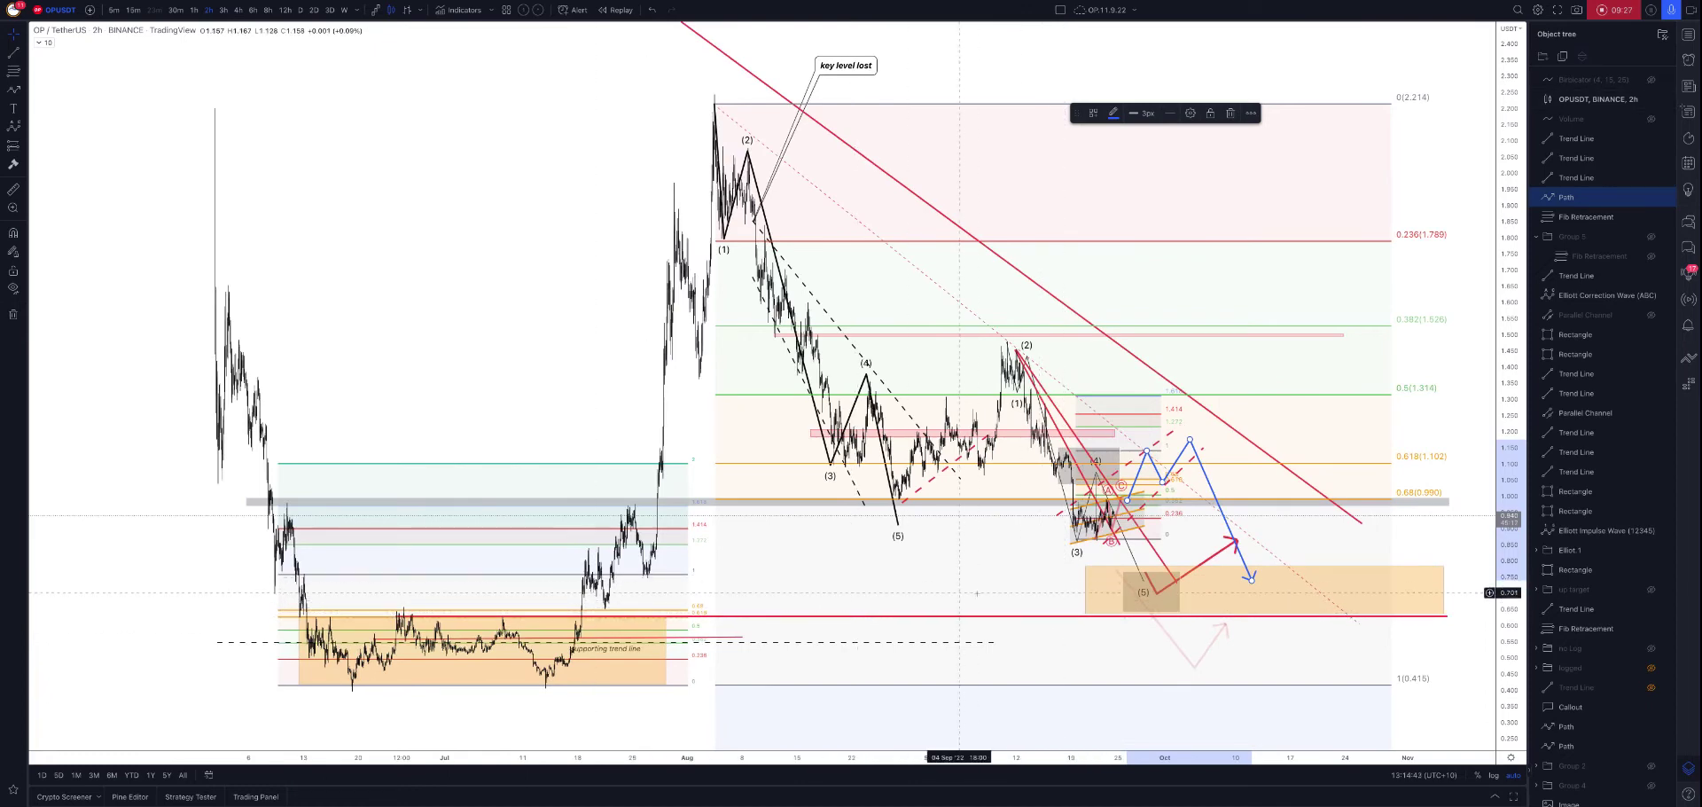
{"action": "scroll", "coordinate": [1422, 543], "scroll_direction": "up", "scroll_amount": 1}
{"action": "scroll", "coordinate": [1090, 580], "scroll_direction": "right", "scroll_amount": 3}
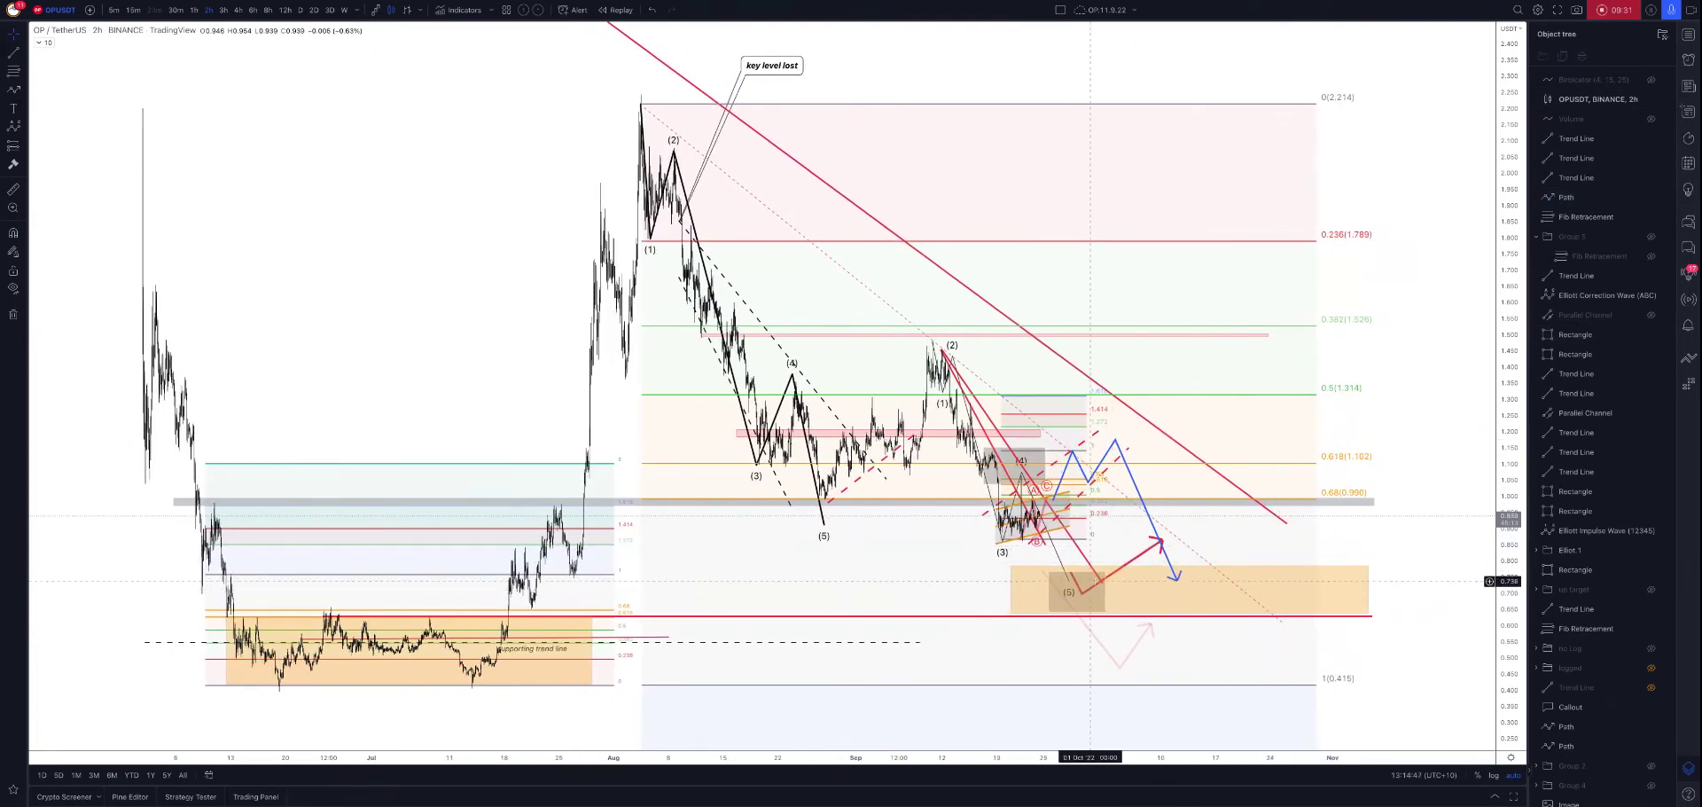
{"action": "left_click", "coordinate": [1147, 594]}
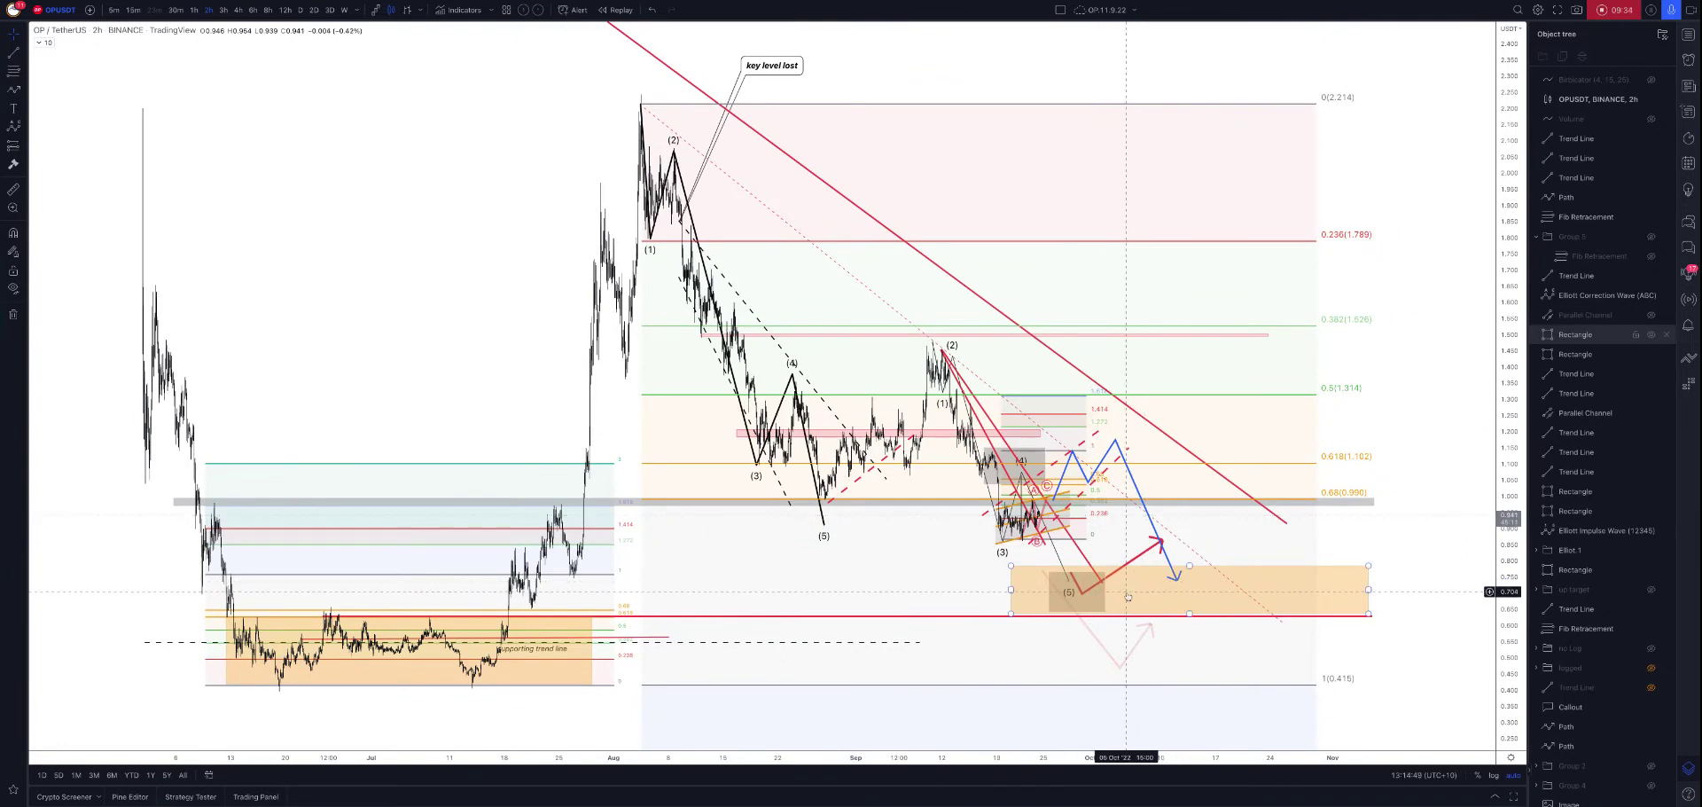
{"action": "key", "text": "Escape"}
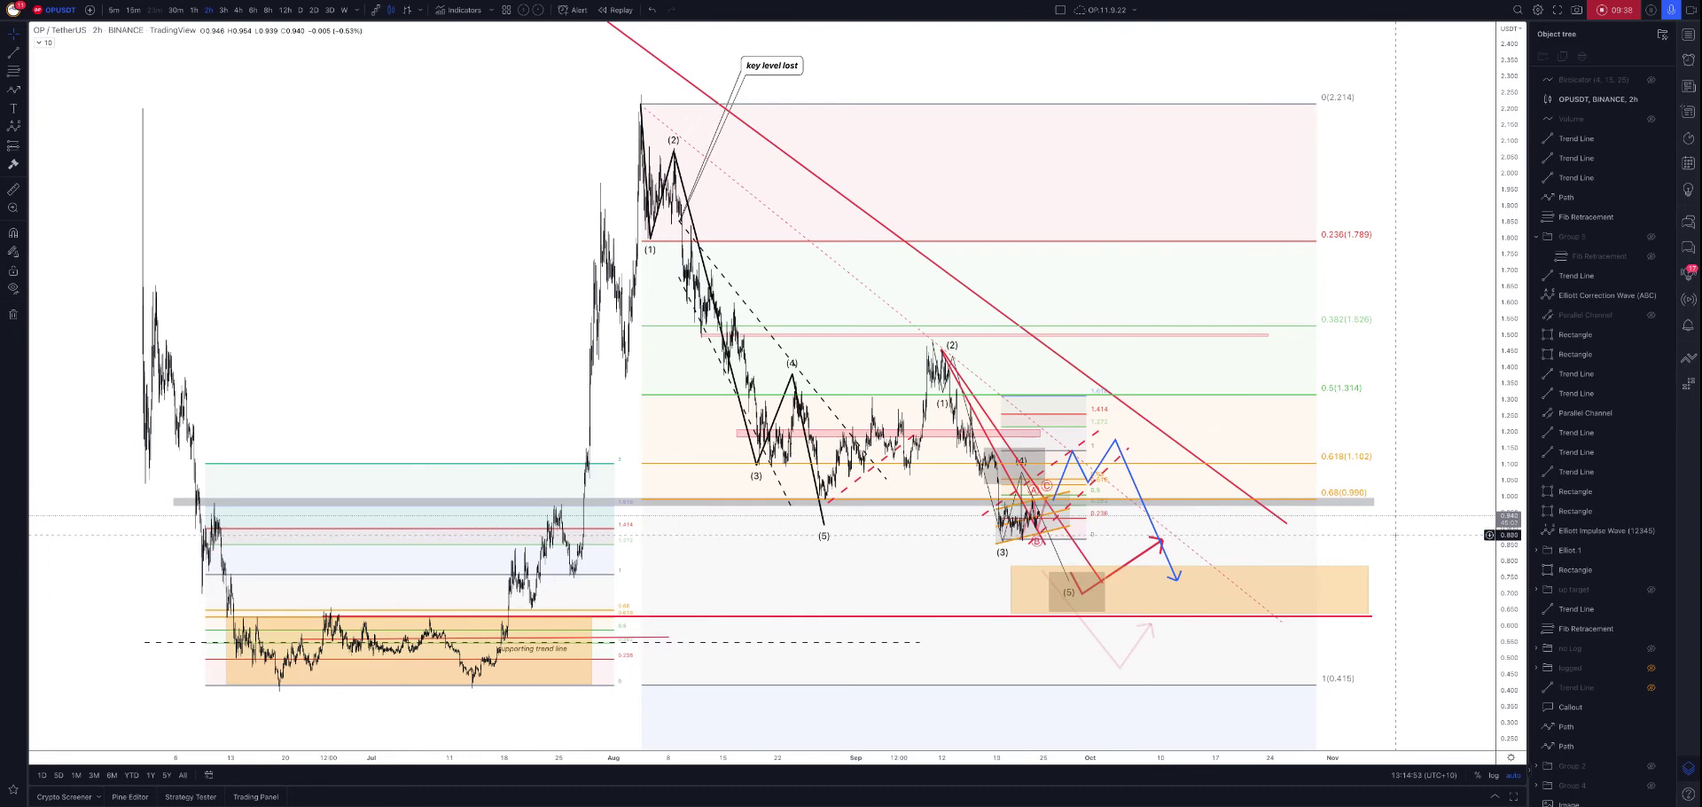
{"action": "scroll", "coordinate": [1396, 535], "scroll_direction": "down", "scroll_amount": 1}
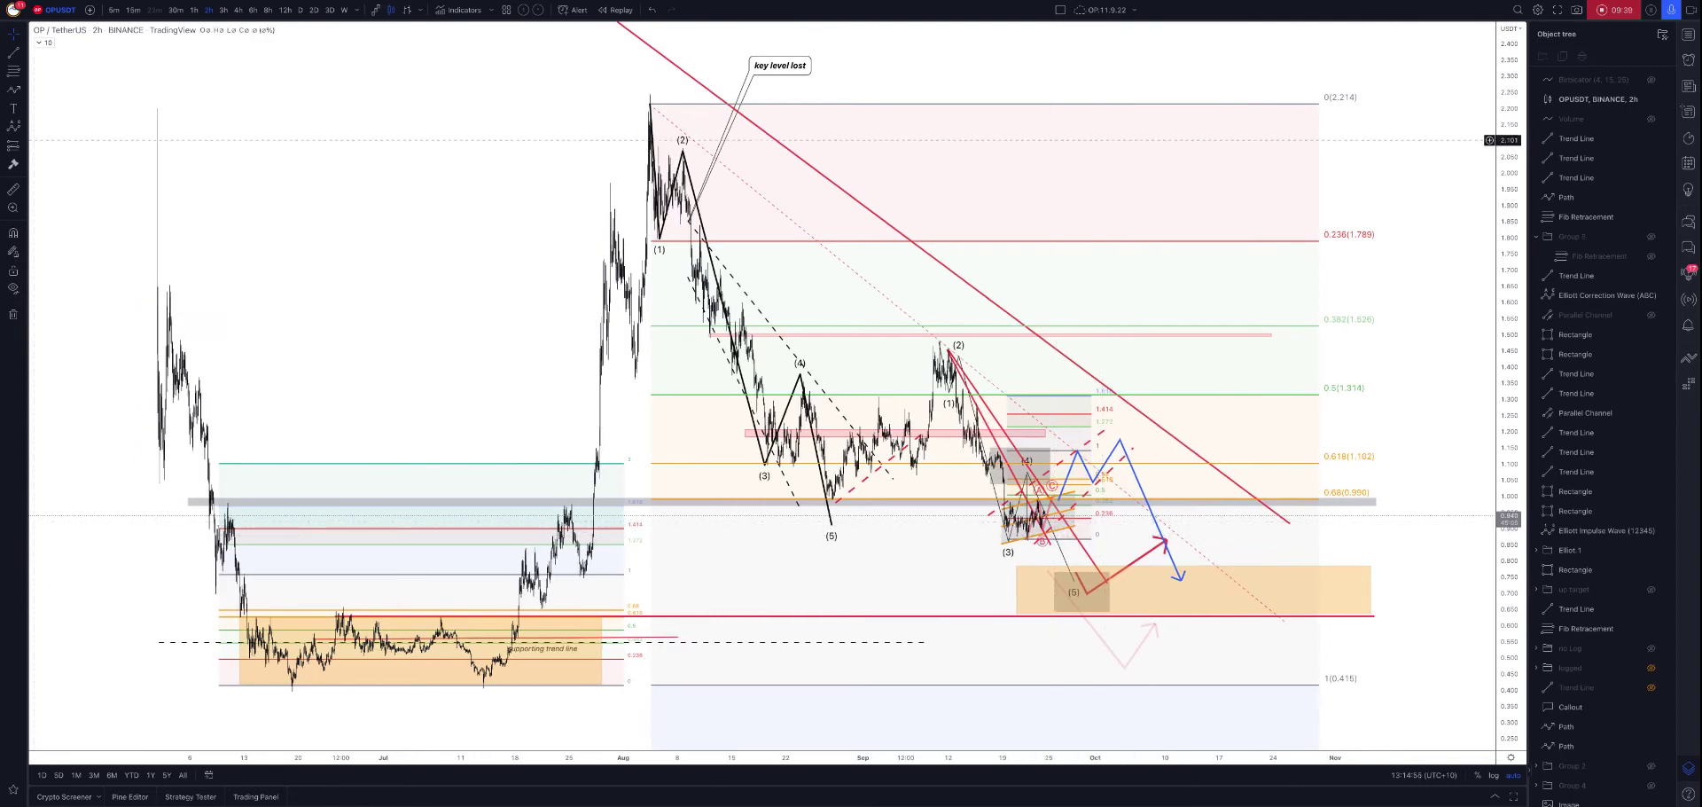
Measure the projected price drop with the Measure tool and check the orange target zone.
{"action": "left_click", "coordinate": [13, 189]}
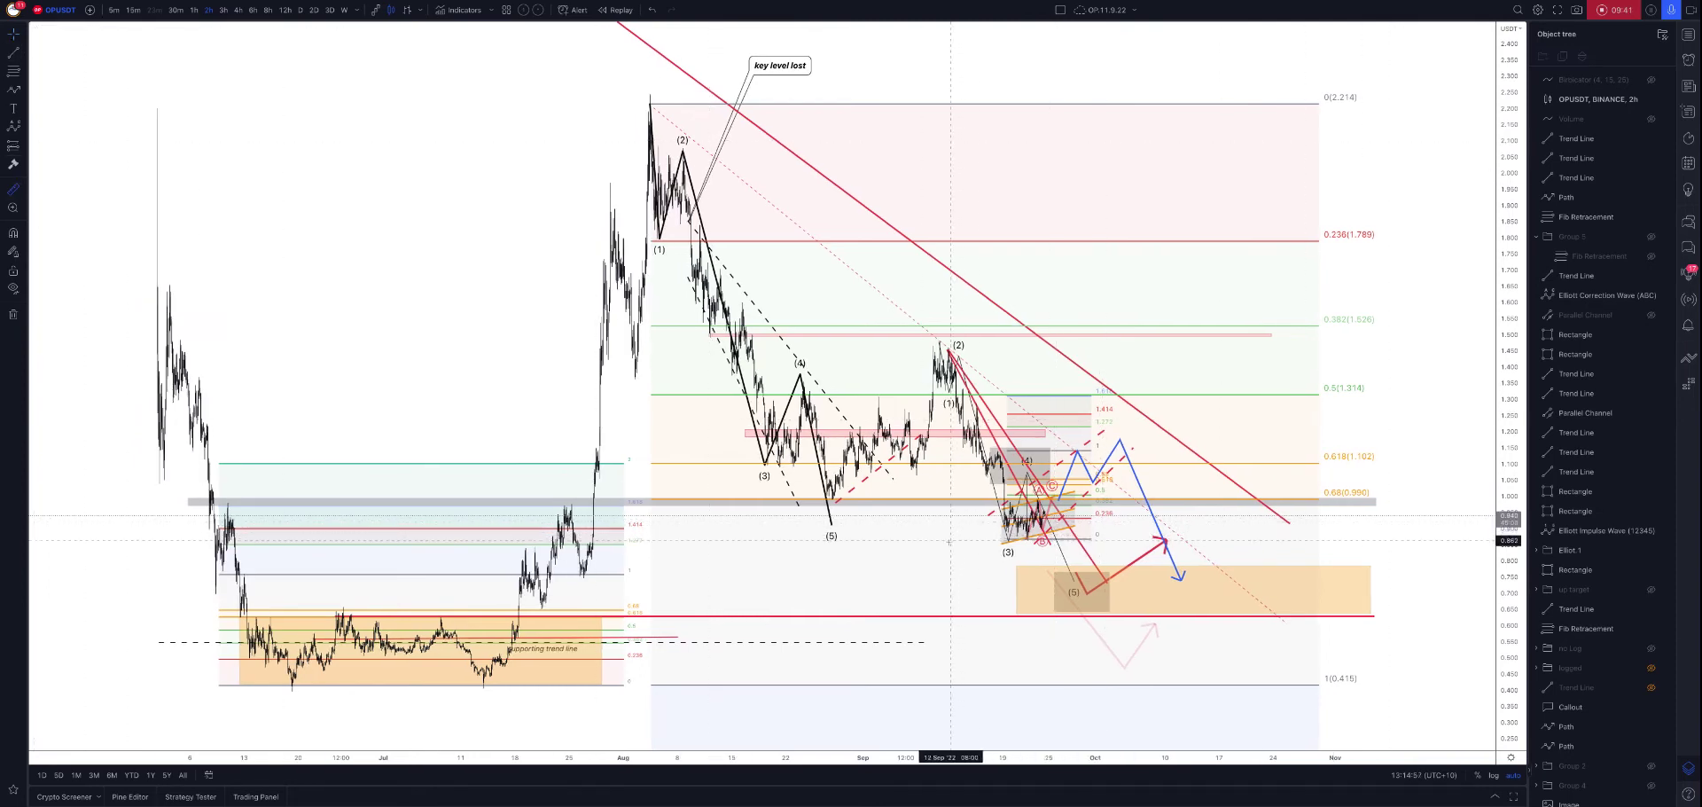
{"action": "left_click", "coordinate": [1069, 512]}
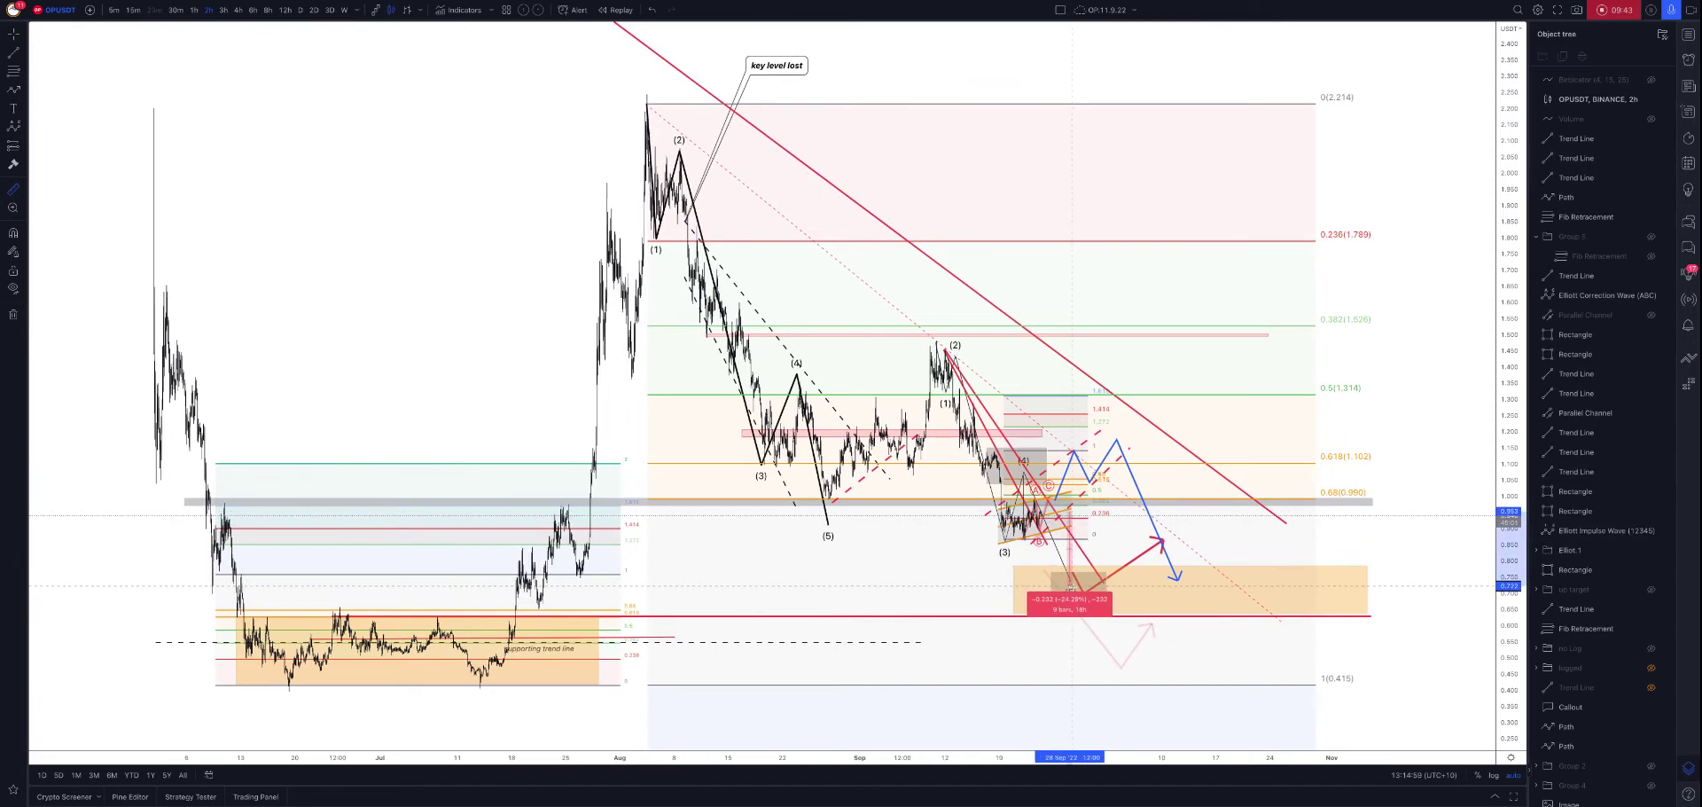
{"action": "left_click", "coordinate": [1420, 282]}
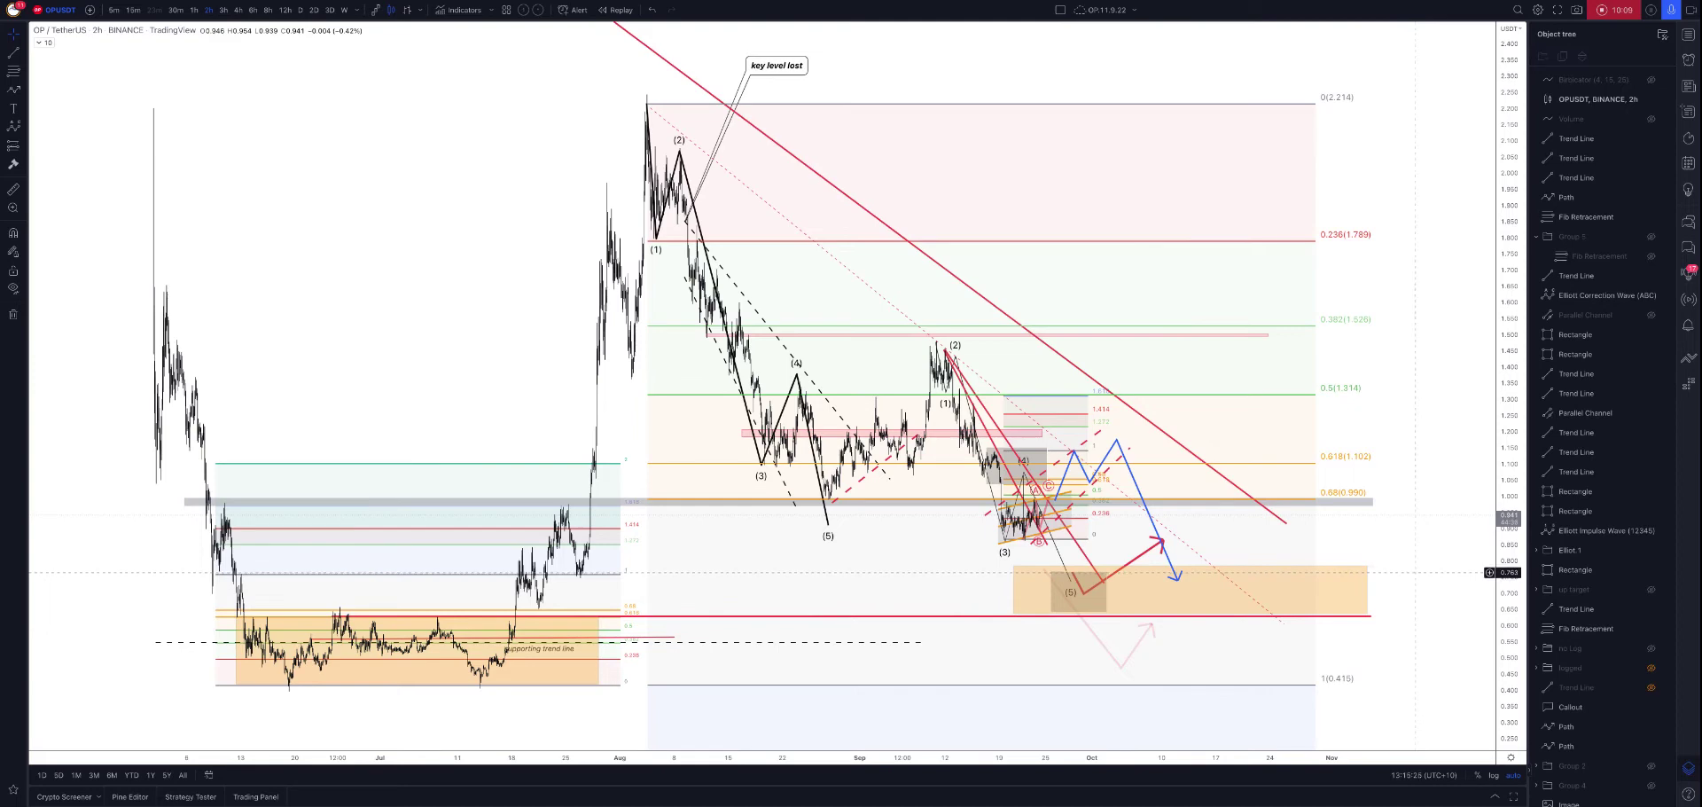
{"action": "left_click", "coordinate": [1155, 614]}
{"action": "key", "text": "Escape"}
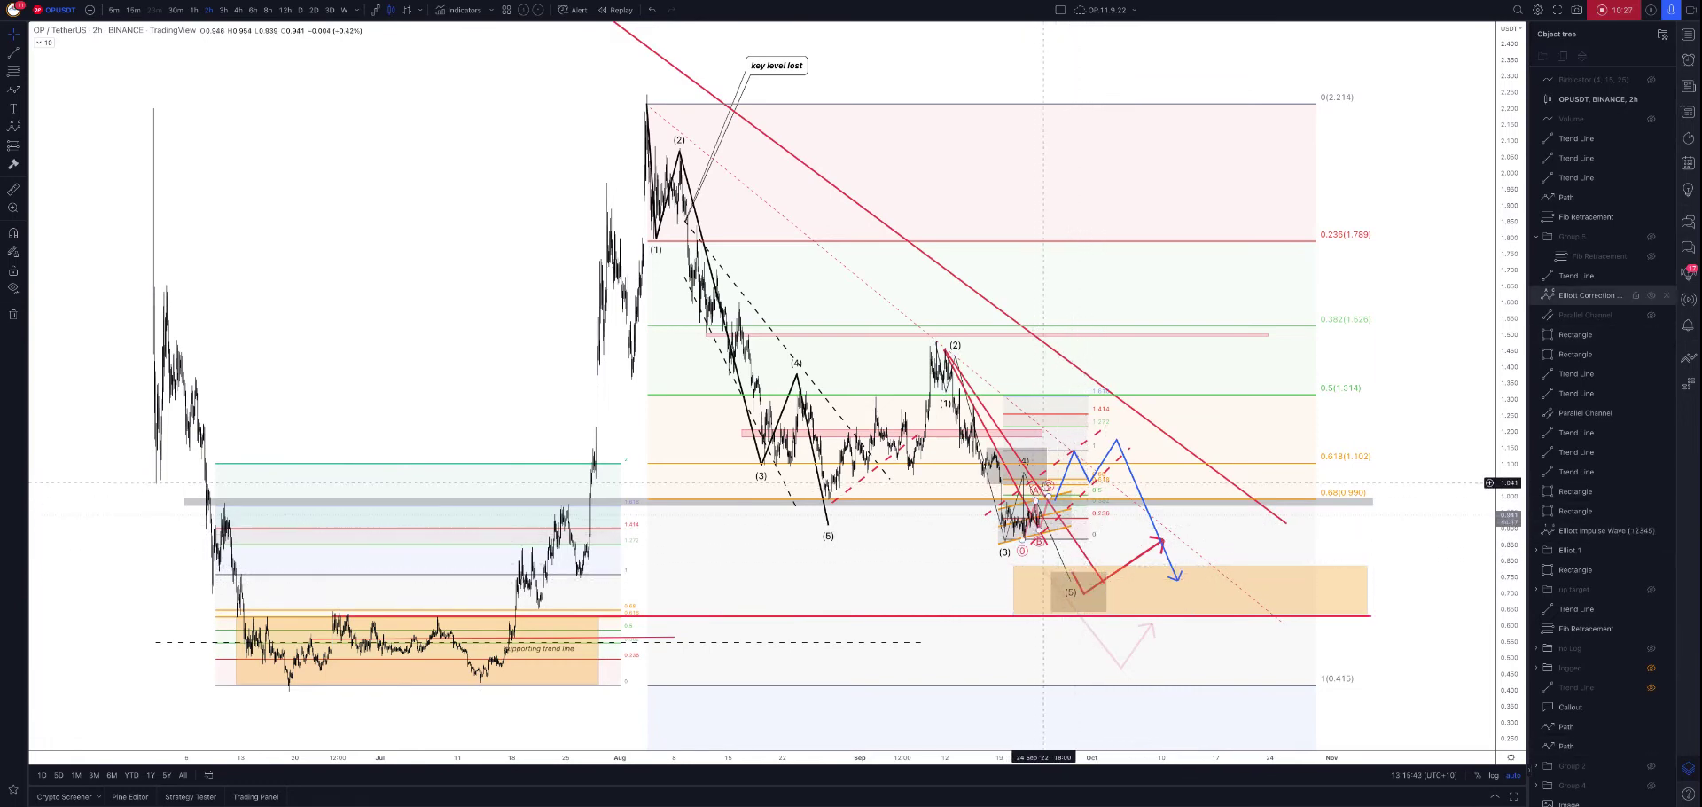
Switch the price axis to log scale and shift a point of the Elliott impulse wave.
{"action": "left_click", "coordinate": [1493, 776]}
{"action": "scroll", "coordinate": [894, 528], "scroll_direction": "up", "scroll_amount": 3}
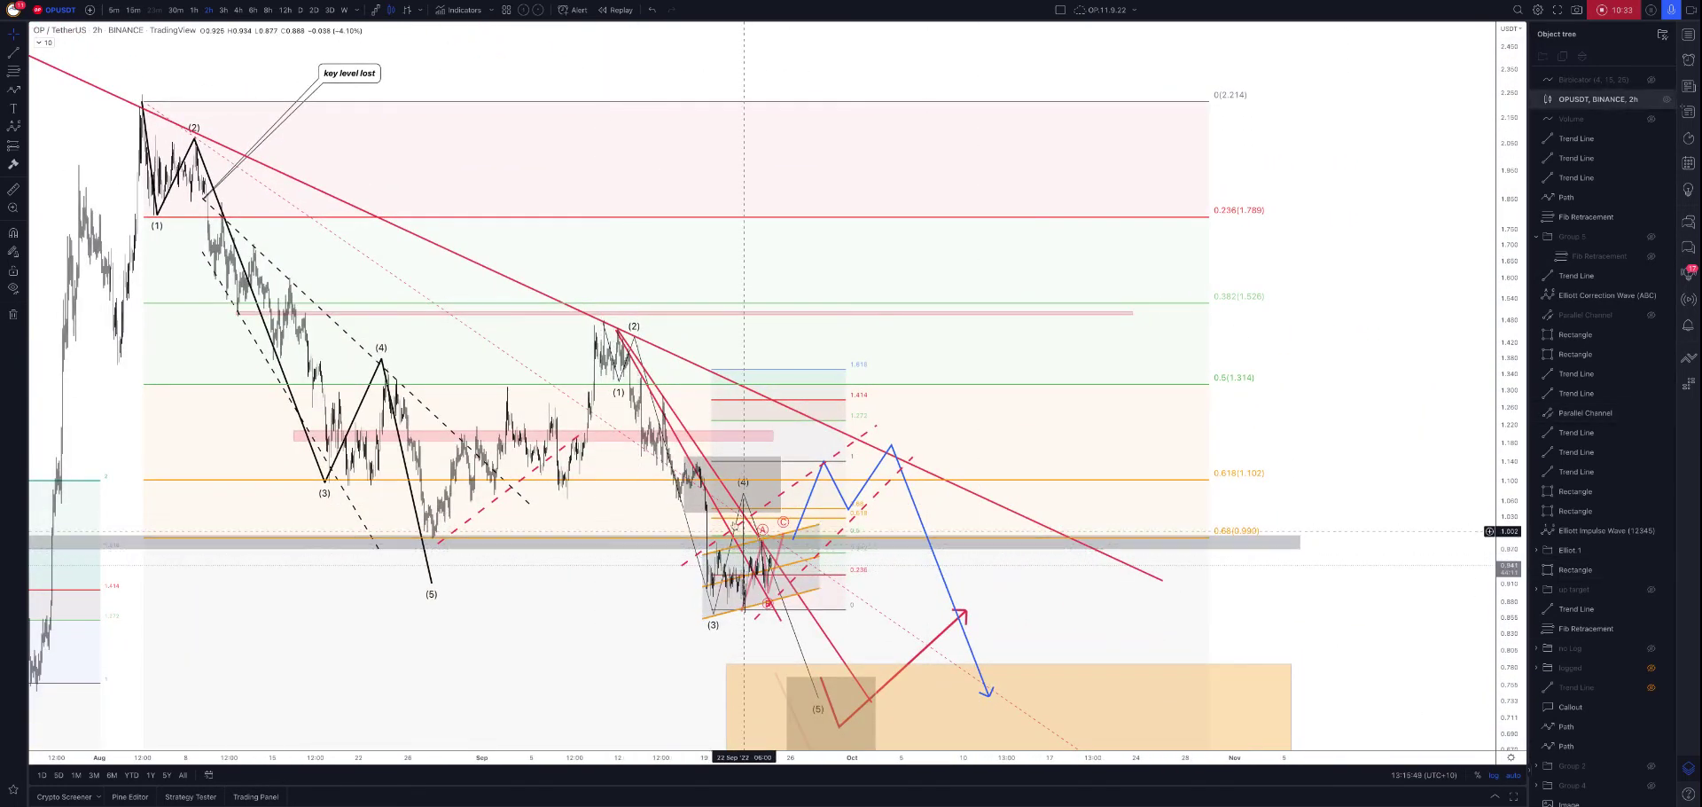
{"action": "mouse_move", "coordinate": [743, 490]}
{"action": "left_mouse_down"}
{"action": "mouse_move", "coordinate": [869, 452]}
{"action": "mouse_move", "coordinate": [730, 489]}
{"action": "left_mouse_up"}
{"action": "left_click", "coordinate": [788, 663]}
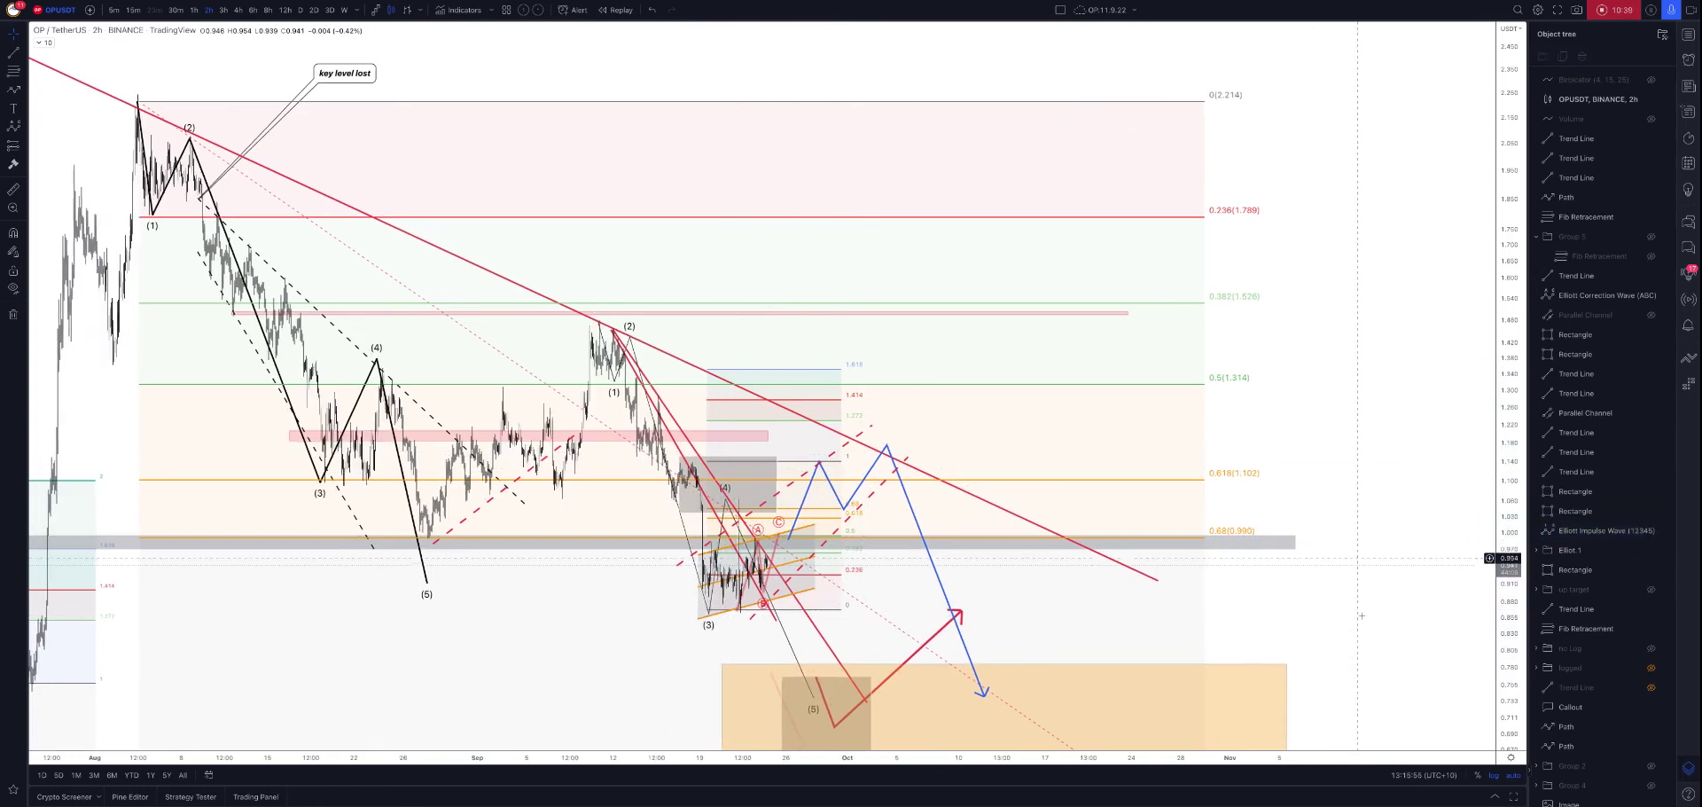
{"action": "left_click_drag", "start_coordinate": [788, 663], "coordinate": [799, 584]}
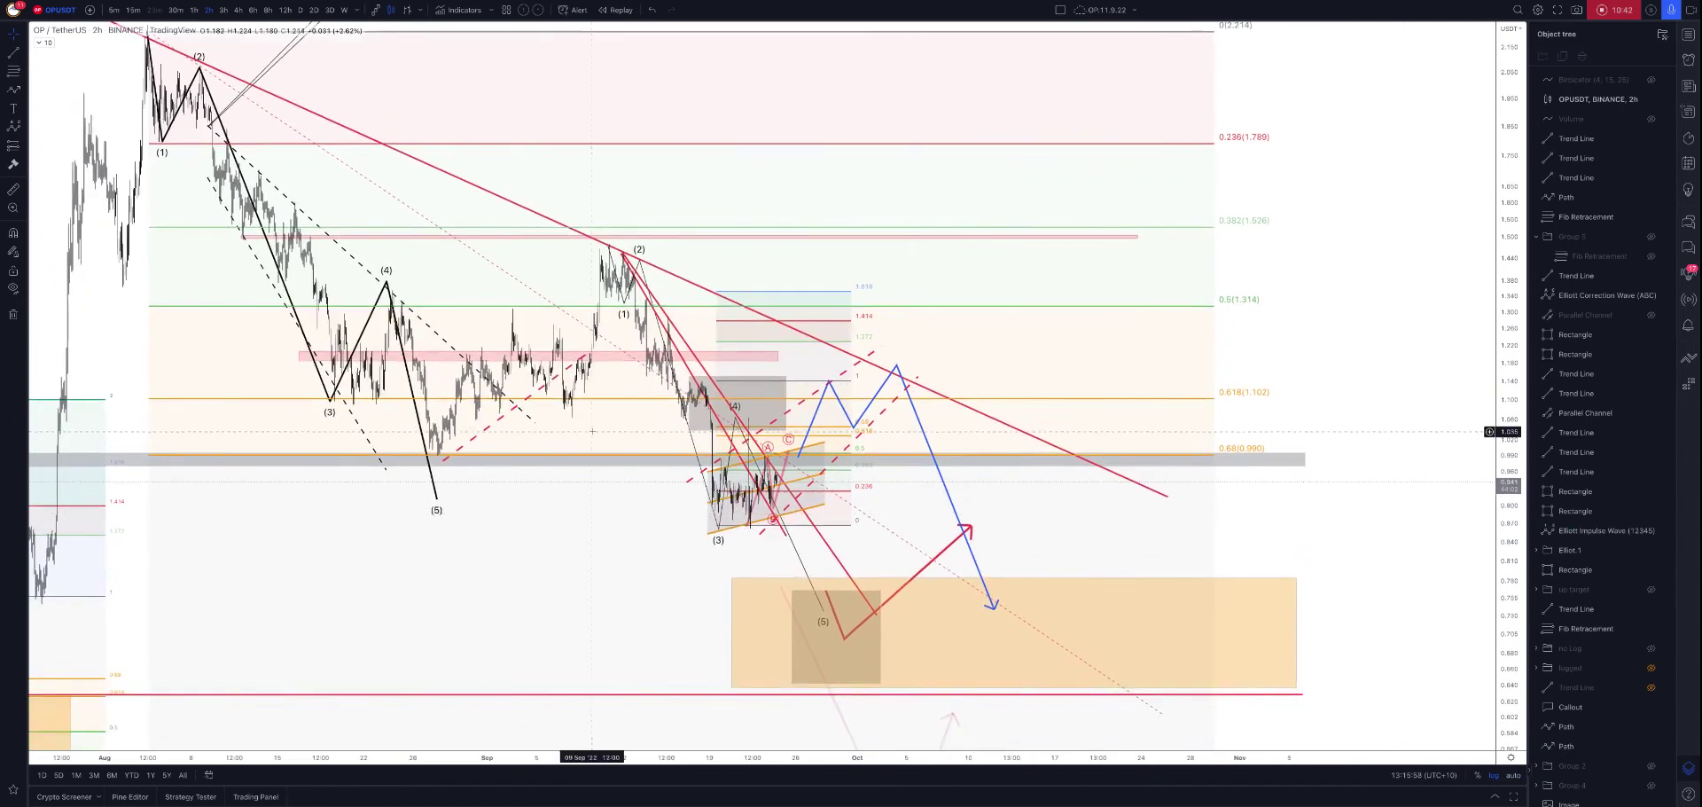
Draw a Fib retracement from 1.064 down to 0.867.
{"action": "left_click", "coordinate": [13, 70]}
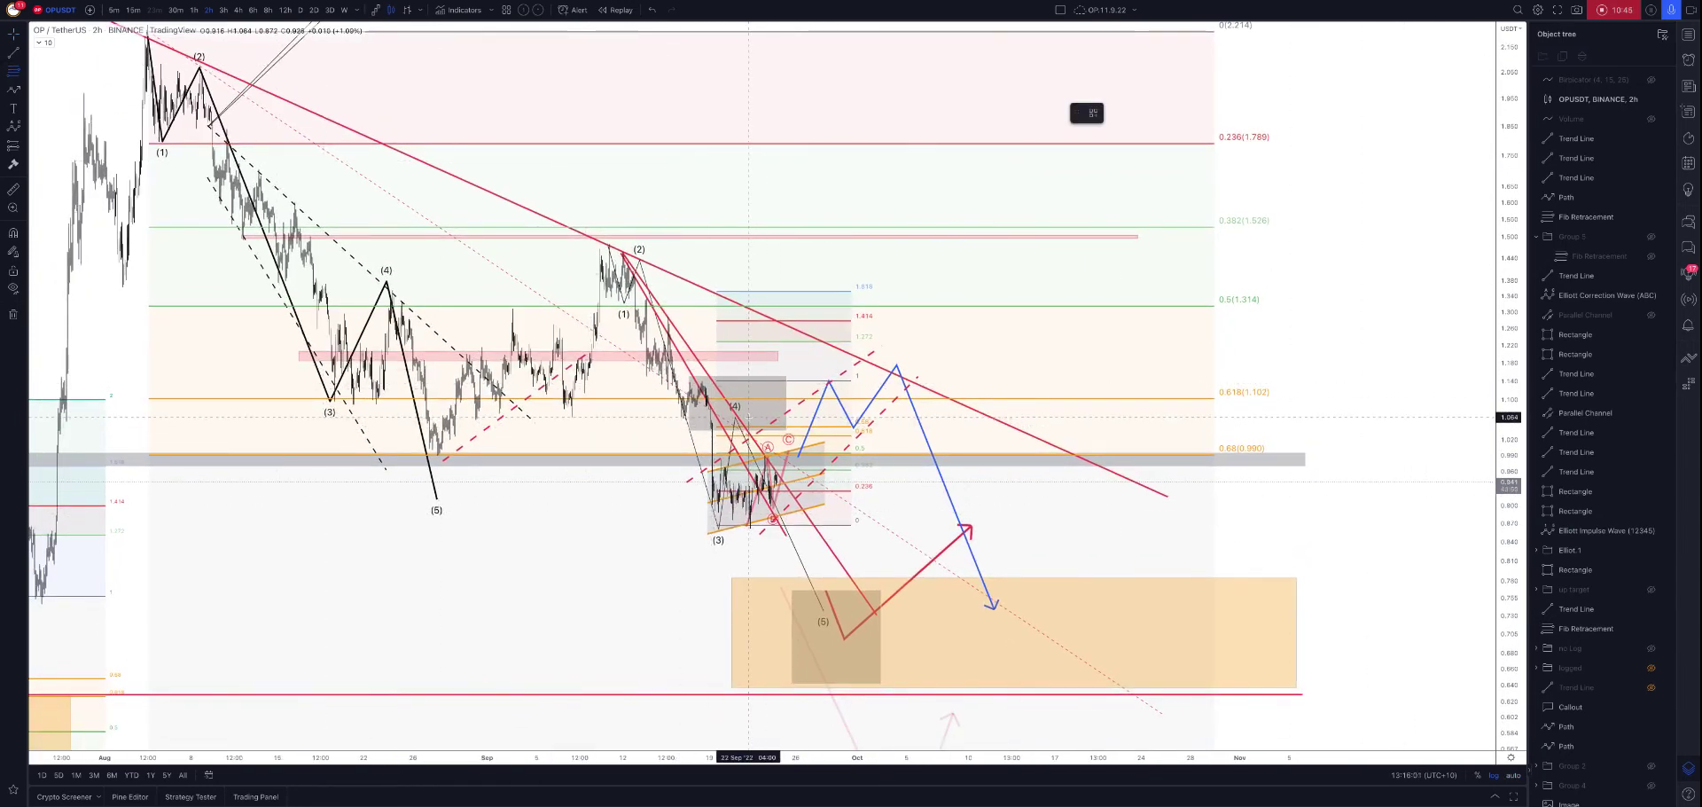
{"action": "left_click", "coordinate": [749, 416]}
{"action": "left_click", "coordinate": [1026, 525]}
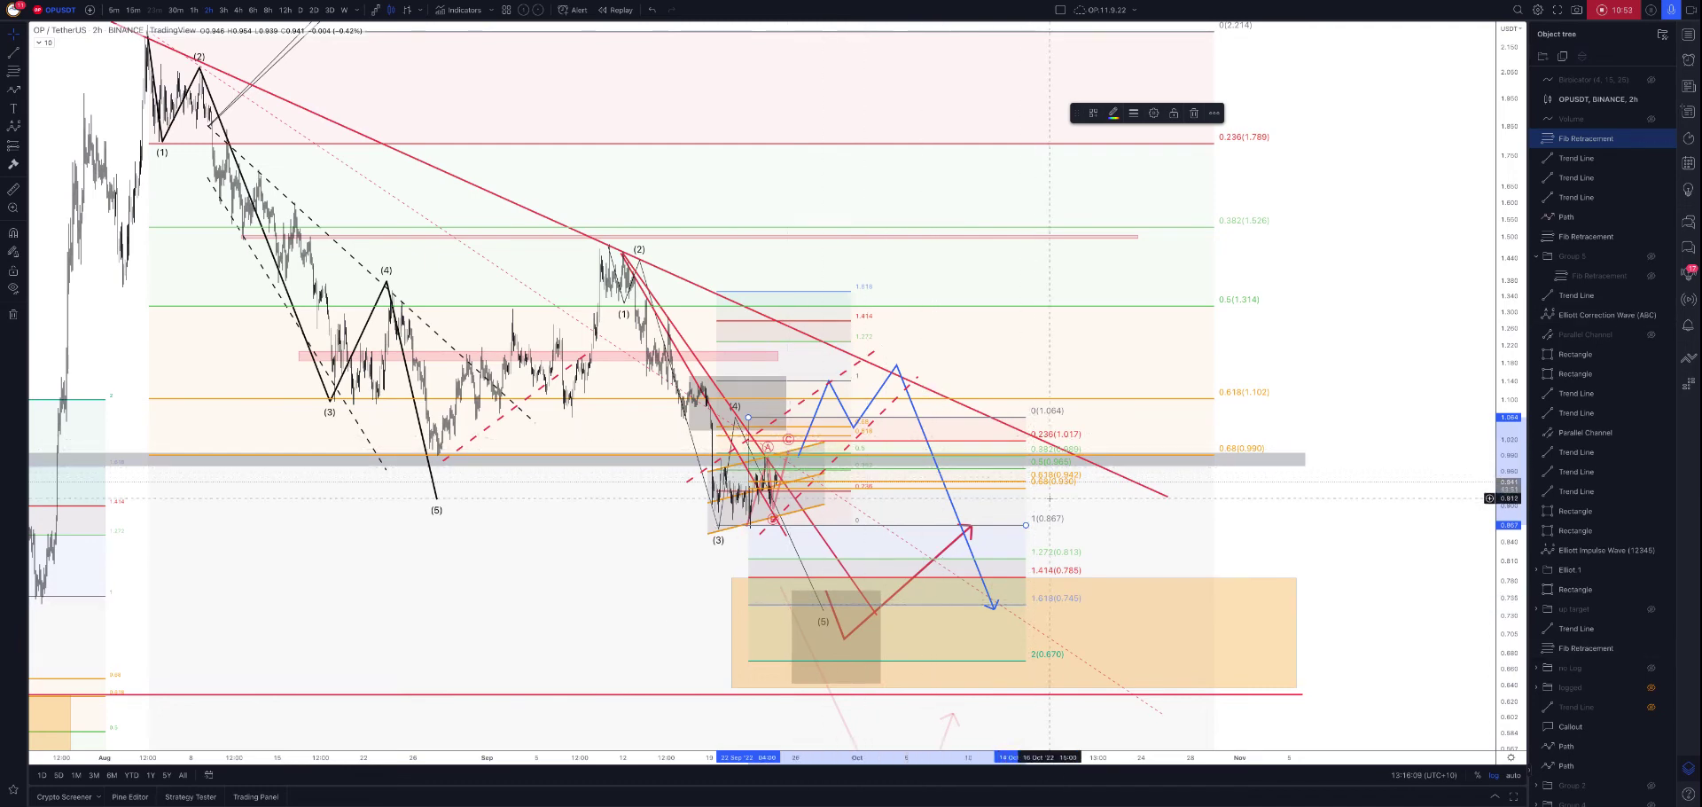
Move the Fib retracement's 0 level up to 1.160 and the blue path's arrow tip to 0.715.
{"action": "left_click_drag", "start_coordinate": [748, 416], "coordinate": [827, 380]}
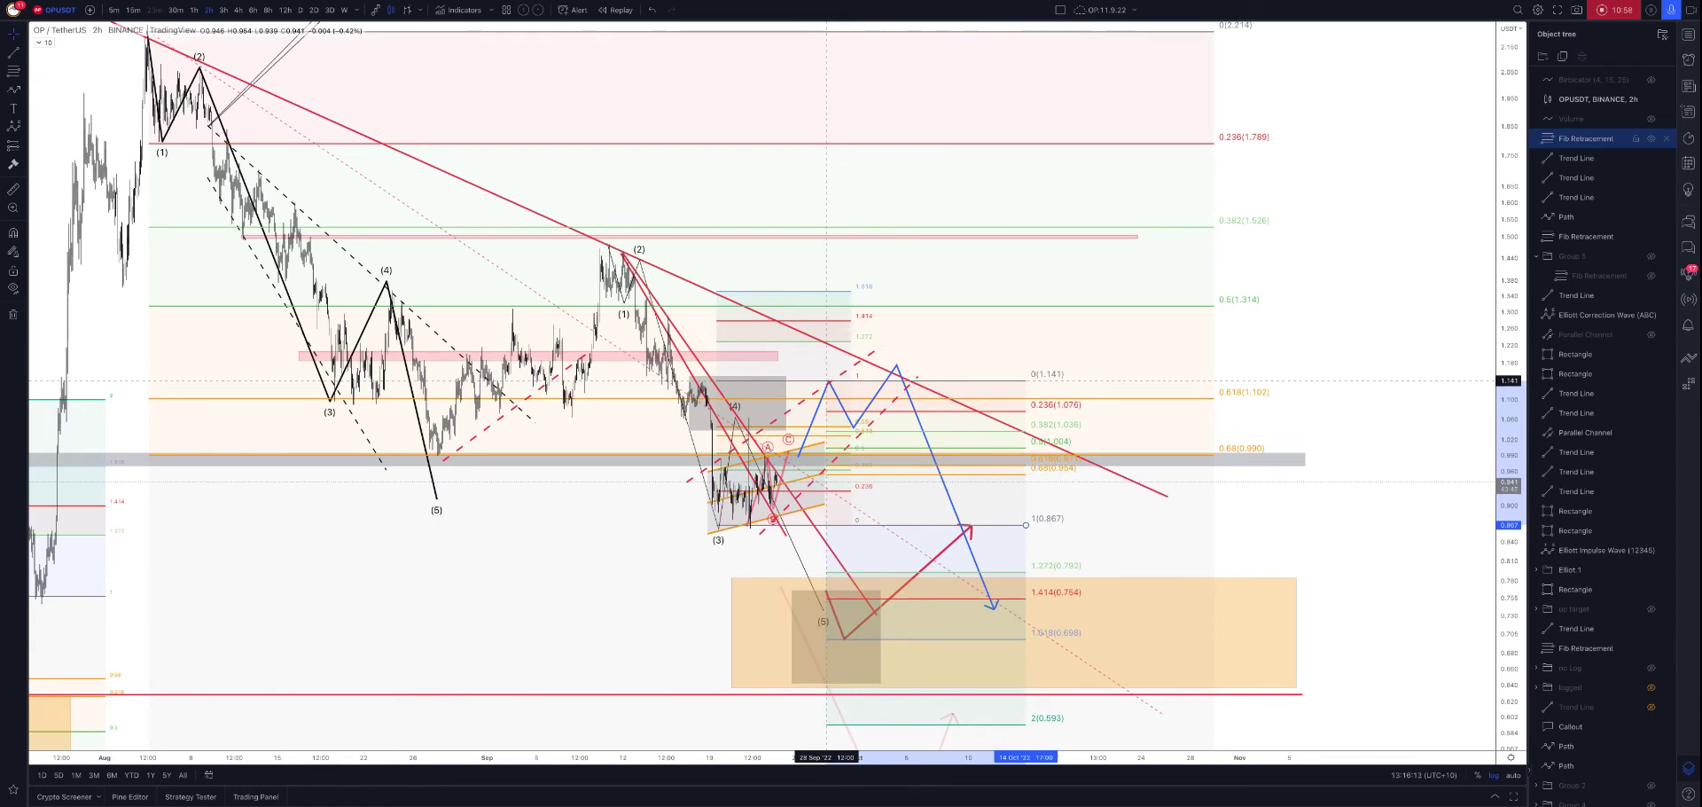
{"action": "left_click", "coordinate": [827, 382]}
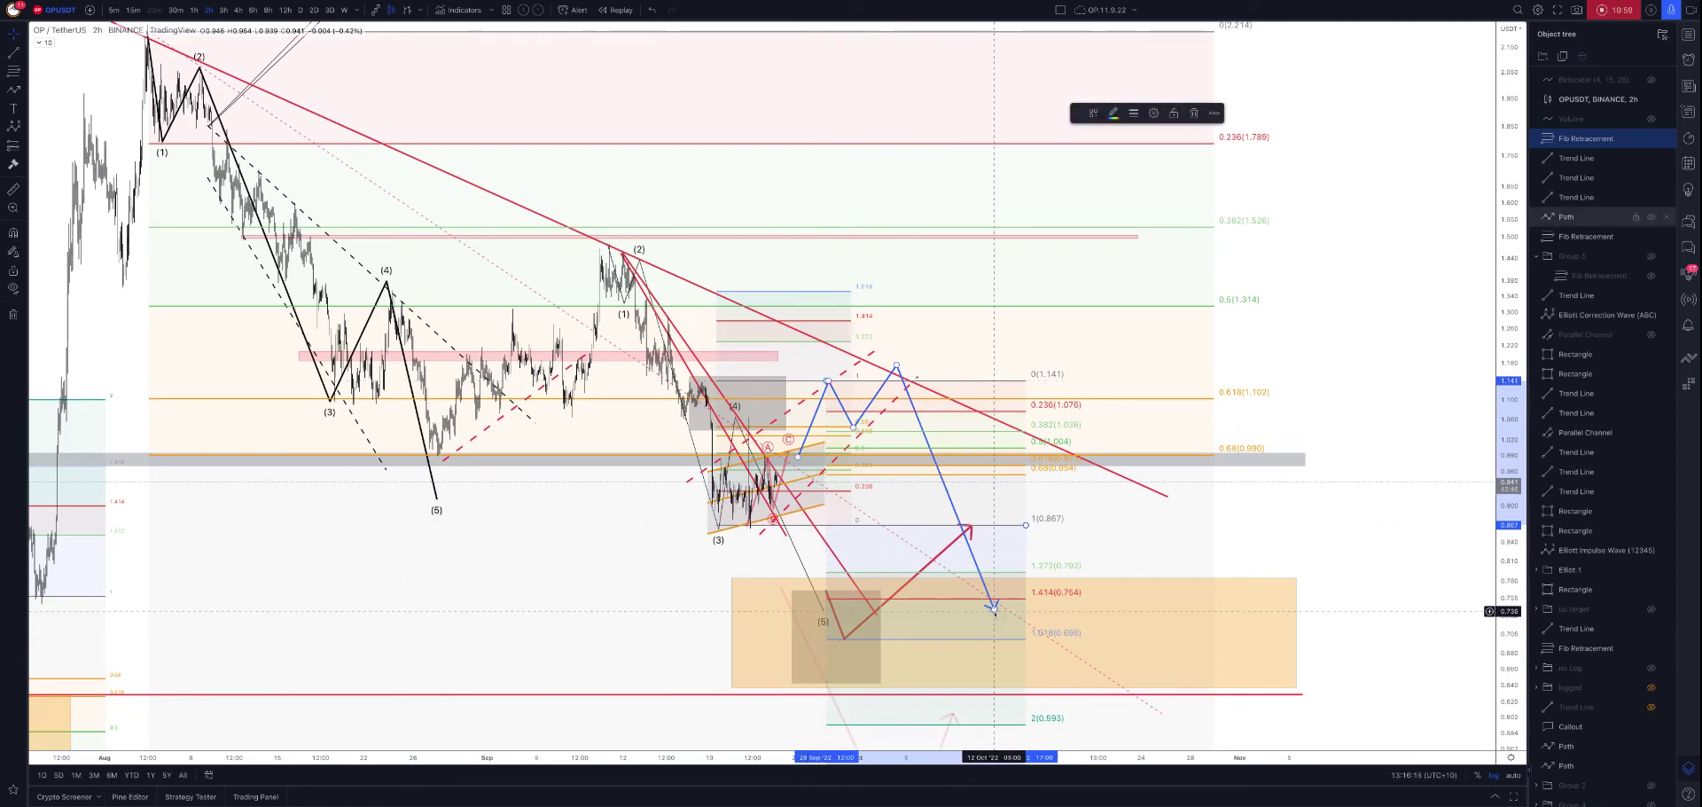
{"action": "mouse_move", "coordinate": [995, 609]}
{"action": "left_mouse_down"}
{"action": "mouse_move", "coordinate": [995, 625]}
{"action": "mouse_move", "coordinate": [990, 599]}
{"action": "left_mouse_up"}
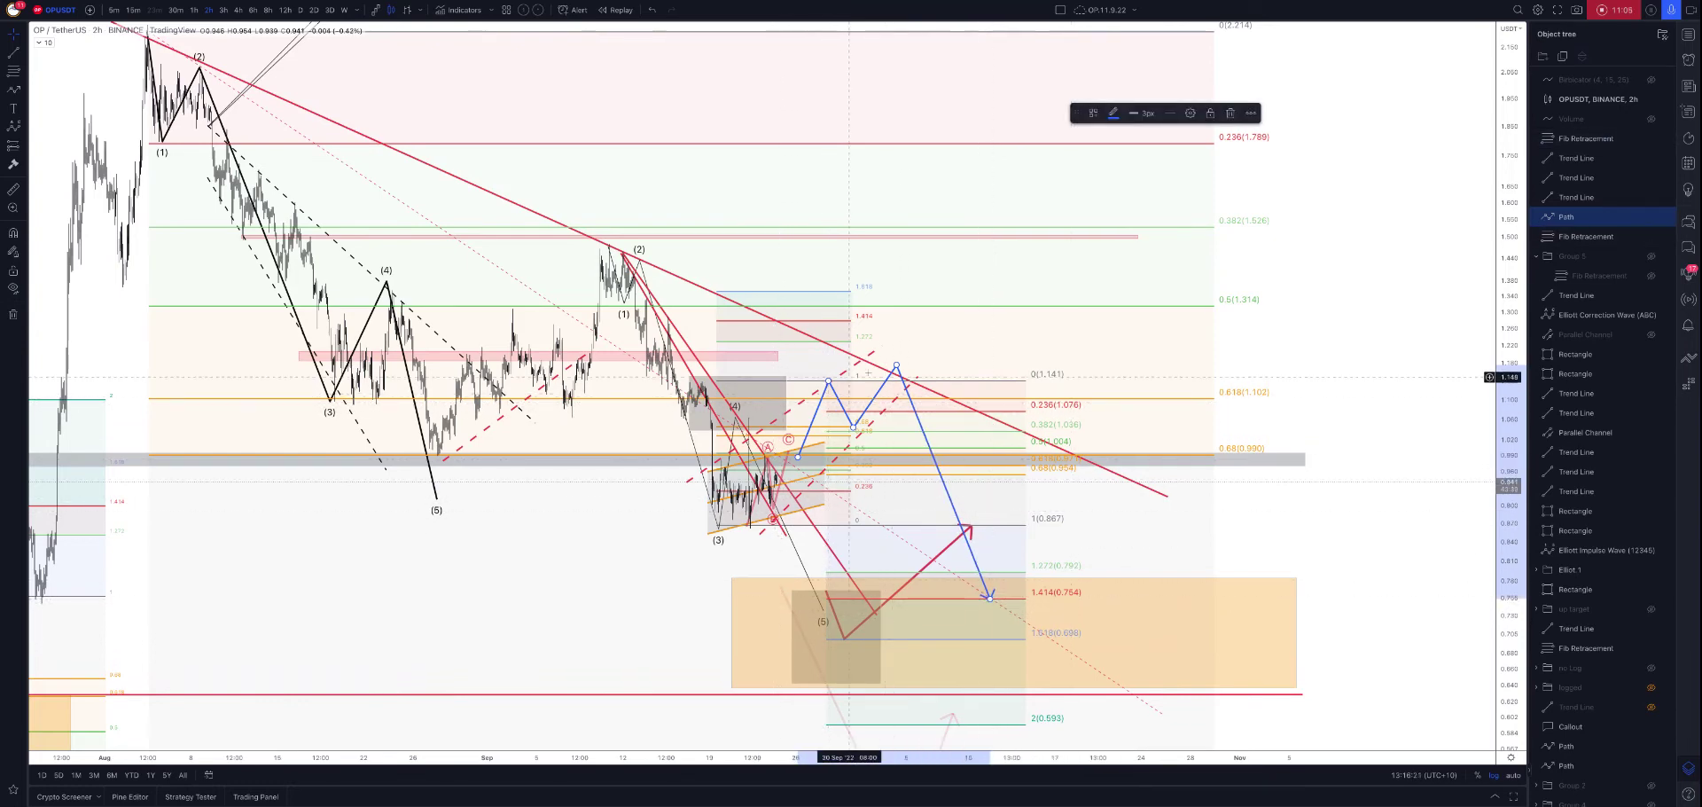
{"action": "left_click", "coordinate": [866, 381]}
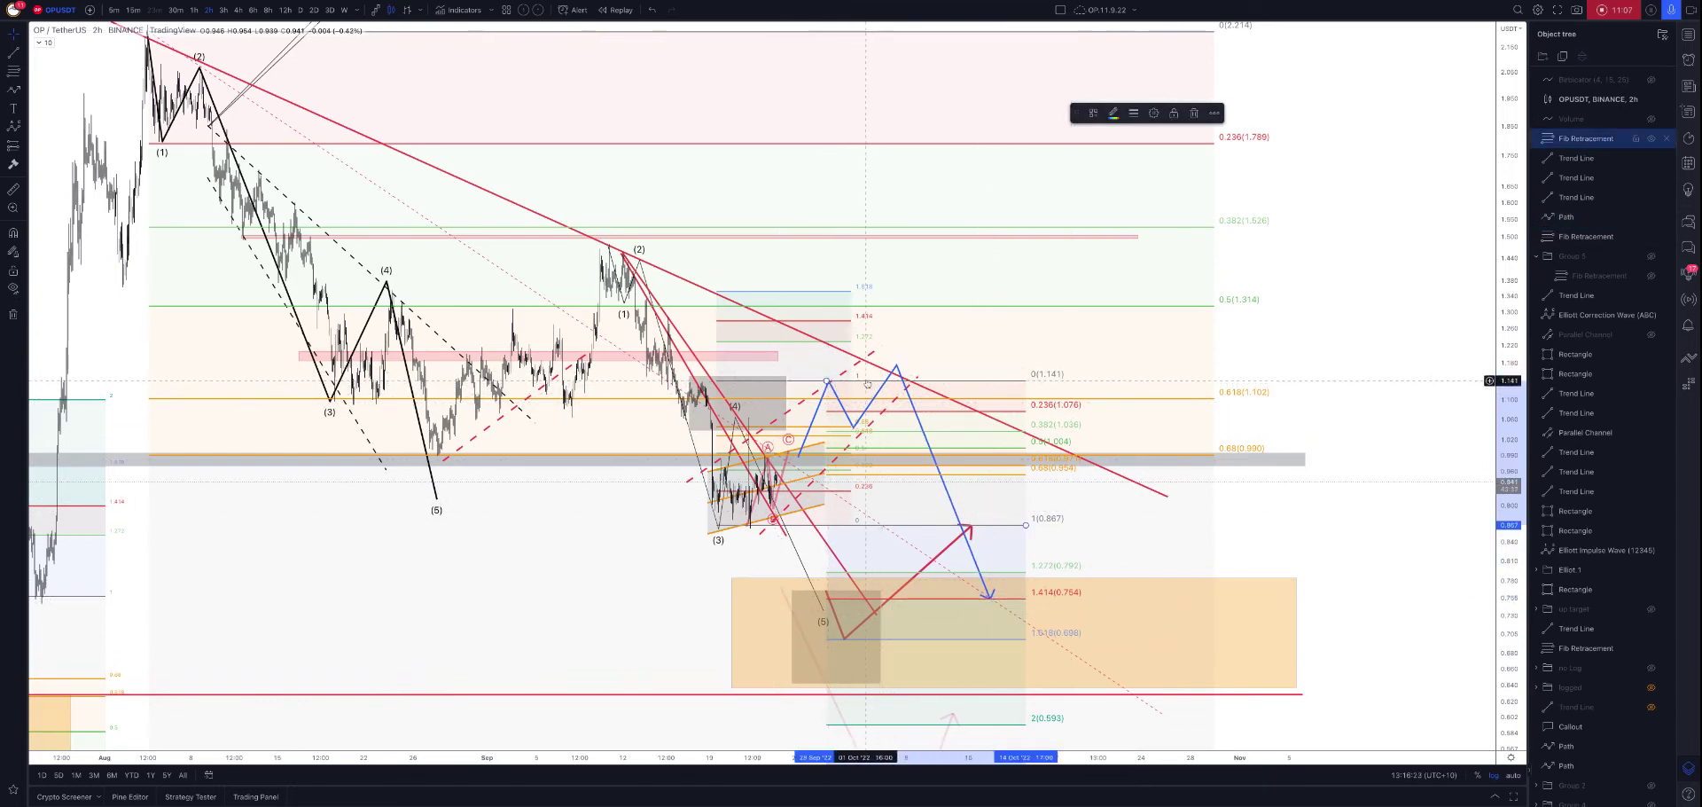
{"action": "left_click_drag", "start_coordinate": [827, 380], "coordinate": [885, 372]}
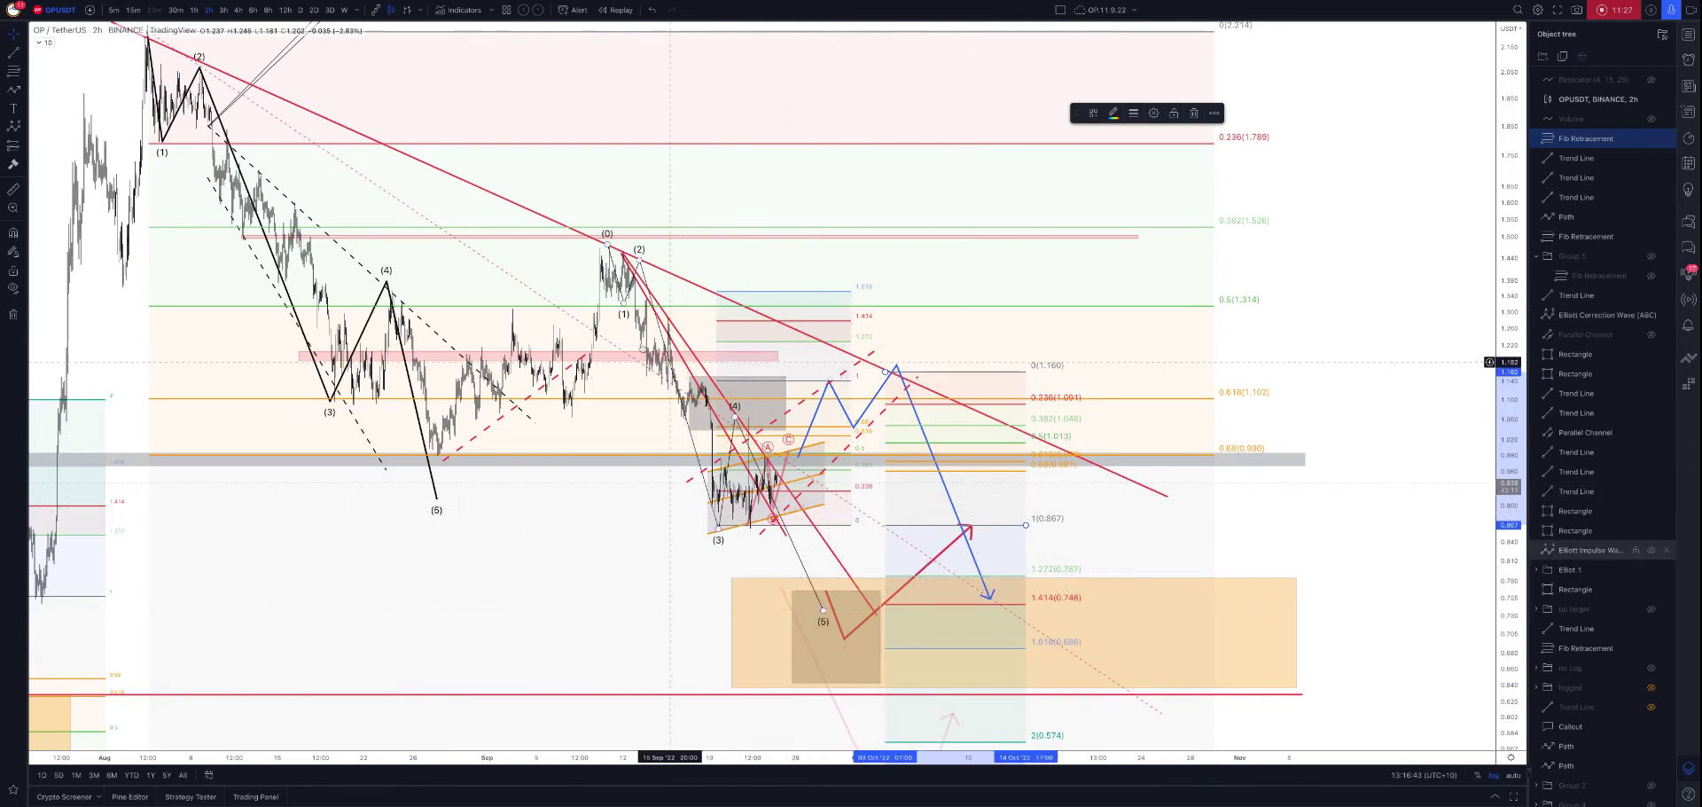
With the Brush, sketch a large rounded-bottom curve, a line to the right and a small dip.
{"action": "scroll", "coordinate": [802, 513], "scroll_direction": "down", "scroll_amount": 1}
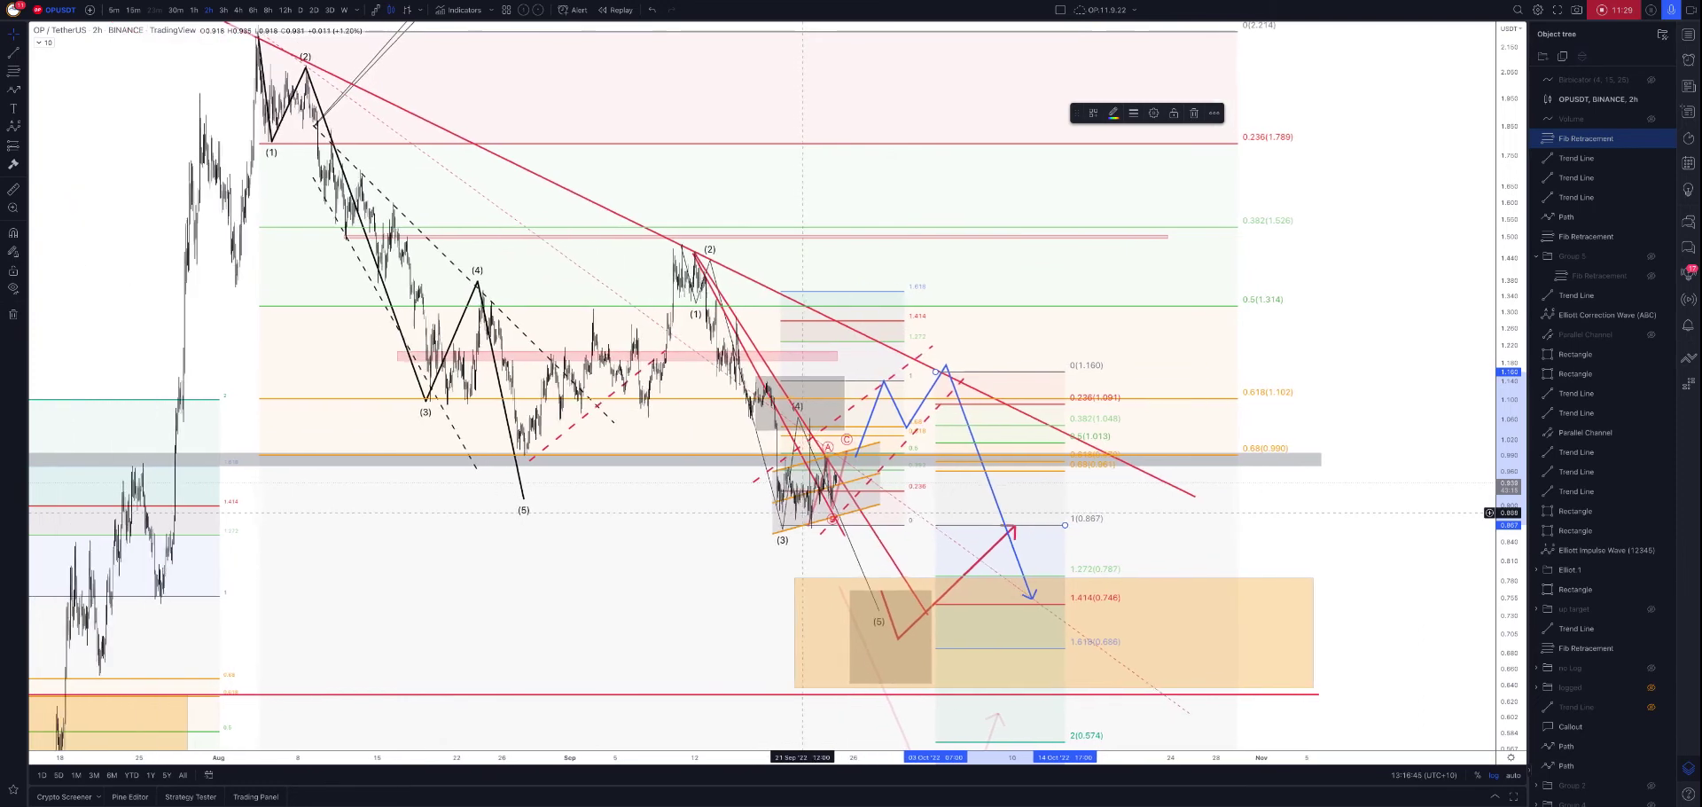
{"action": "scroll", "coordinate": [803, 513], "scroll_direction": "down", "scroll_amount": 1}
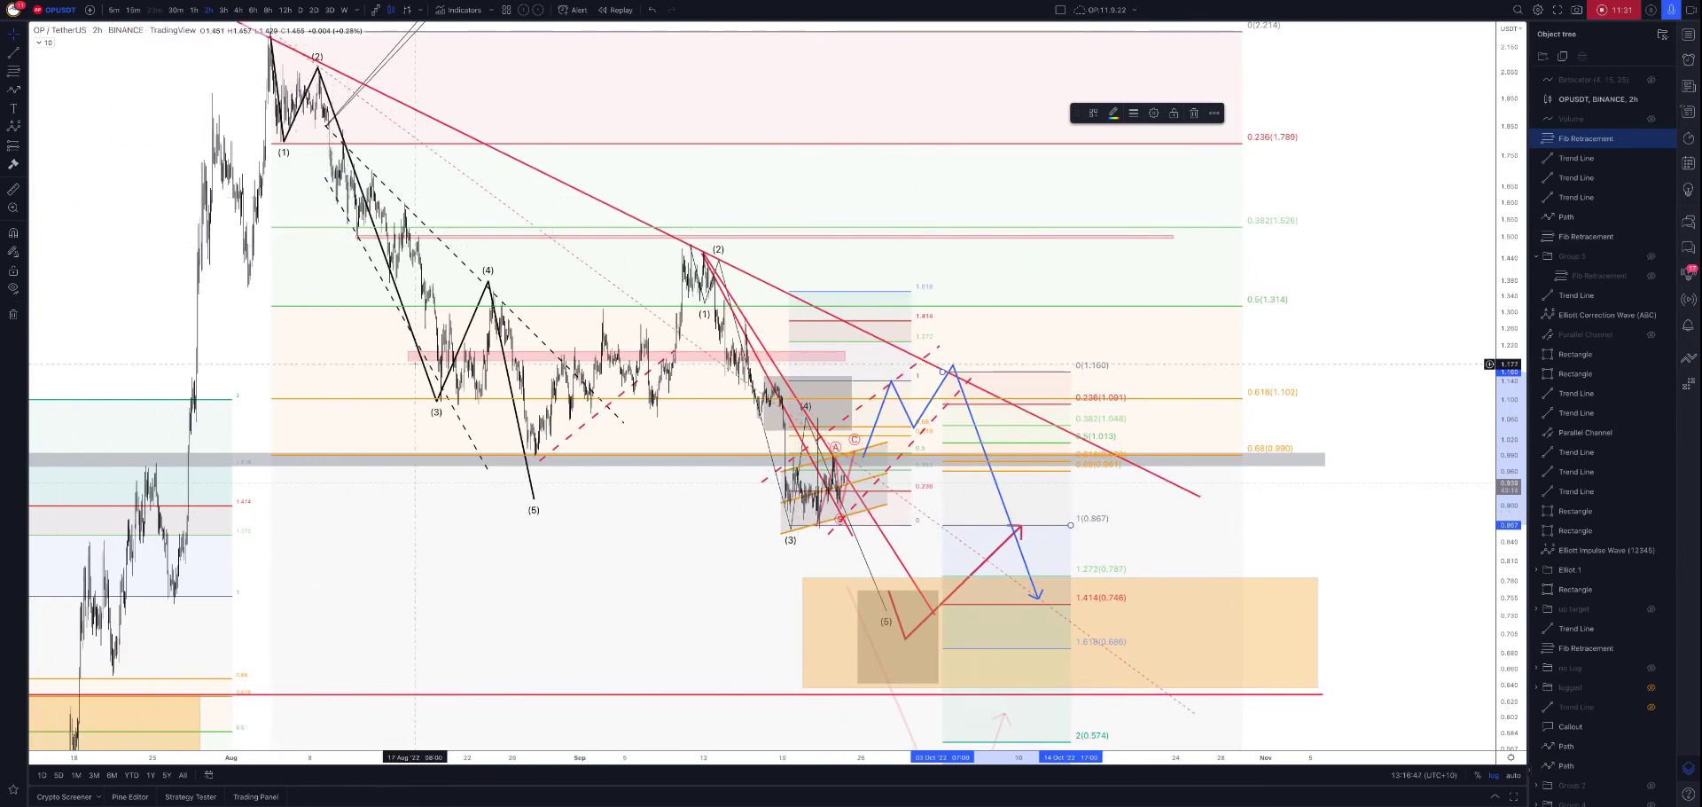
{"action": "left_click", "coordinate": [14, 91]}
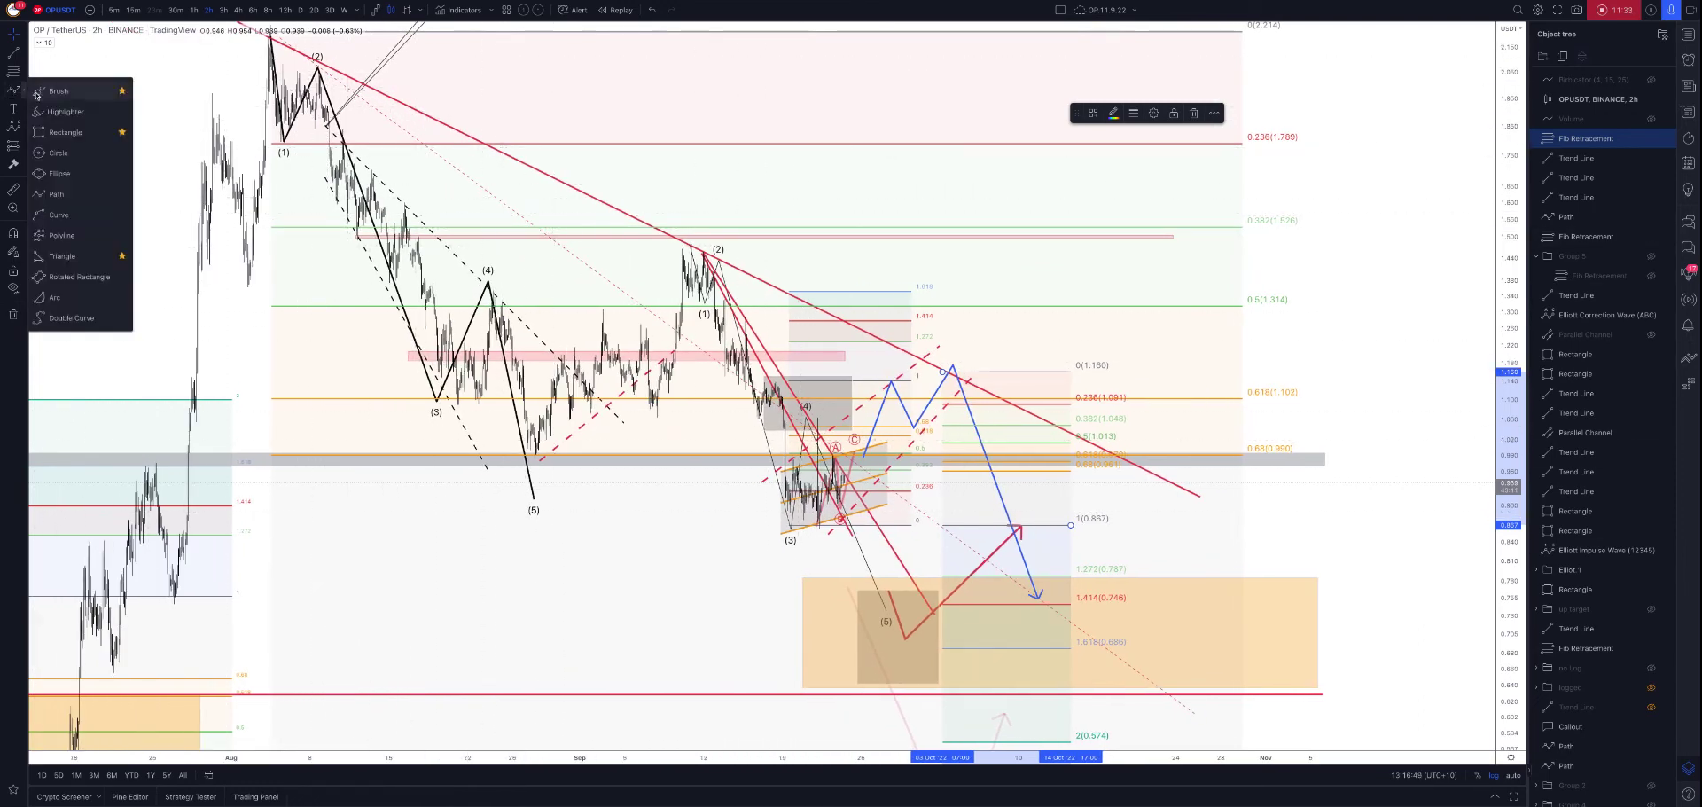
{"action": "left_click", "coordinate": [36, 93]}
{"action": "mouse_move", "coordinate": [284, 57]}
{"action": "left_mouse_down"}
{"action": "mouse_move", "coordinate": [319, 195]}
{"action": "mouse_move", "coordinate": [471, 532]}
{"action": "mouse_move", "coordinate": [733, 259]}
{"action": "mouse_move", "coordinate": [801, 484]}
{"action": "mouse_move", "coordinate": [918, 449]}
{"action": "mouse_move", "coordinate": [943, 379]}
{"action": "mouse_move", "coordinate": [979, 450]}
{"action": "mouse_move", "coordinate": [1041, 496]}
{"action": "mouse_move", "coordinate": [1079, 442]}
{"action": "left_mouse_up"}
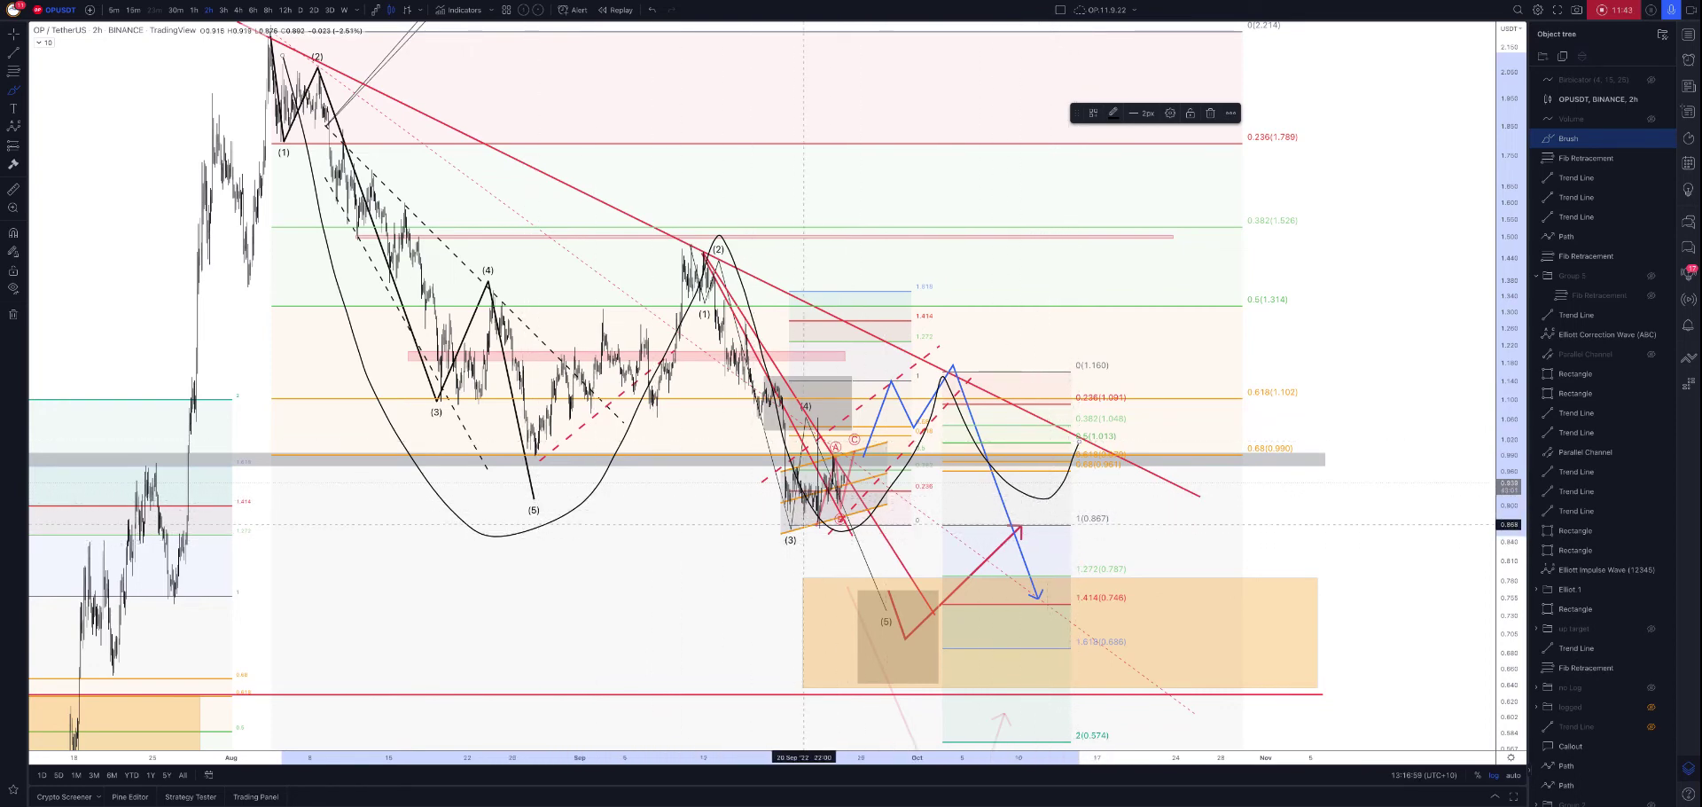
{"action": "left_click_drag", "start_coordinate": [791, 525], "coordinate": [1157, 493]}
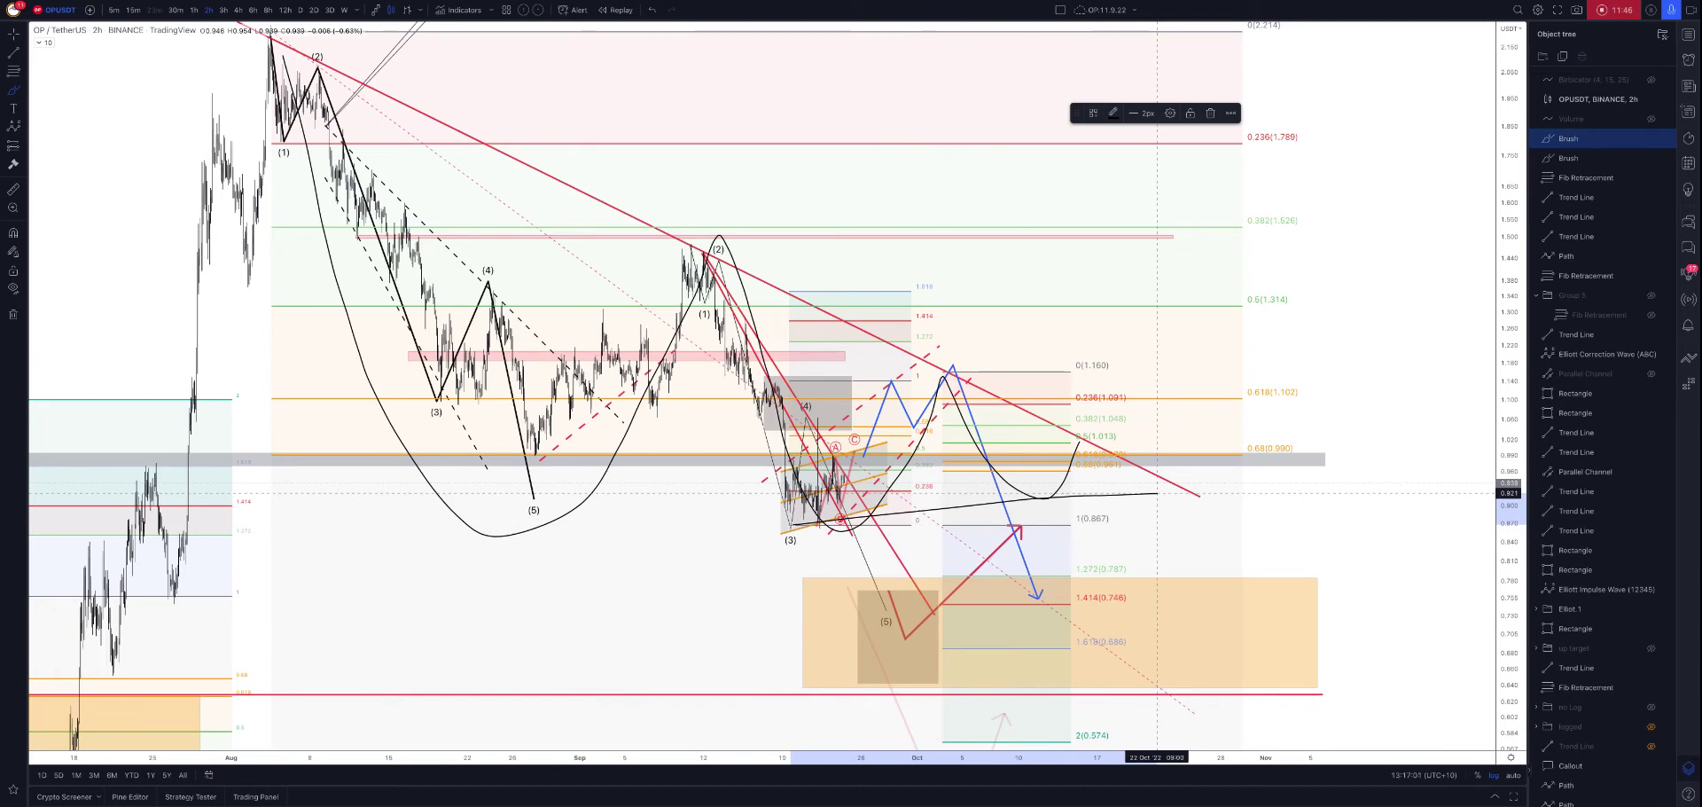
{"action": "left_click_drag", "start_coordinate": [1039, 499], "coordinate": [1067, 568]}
{"action": "left_click_drag", "start_coordinate": [1069, 568], "coordinate": [1091, 450]}
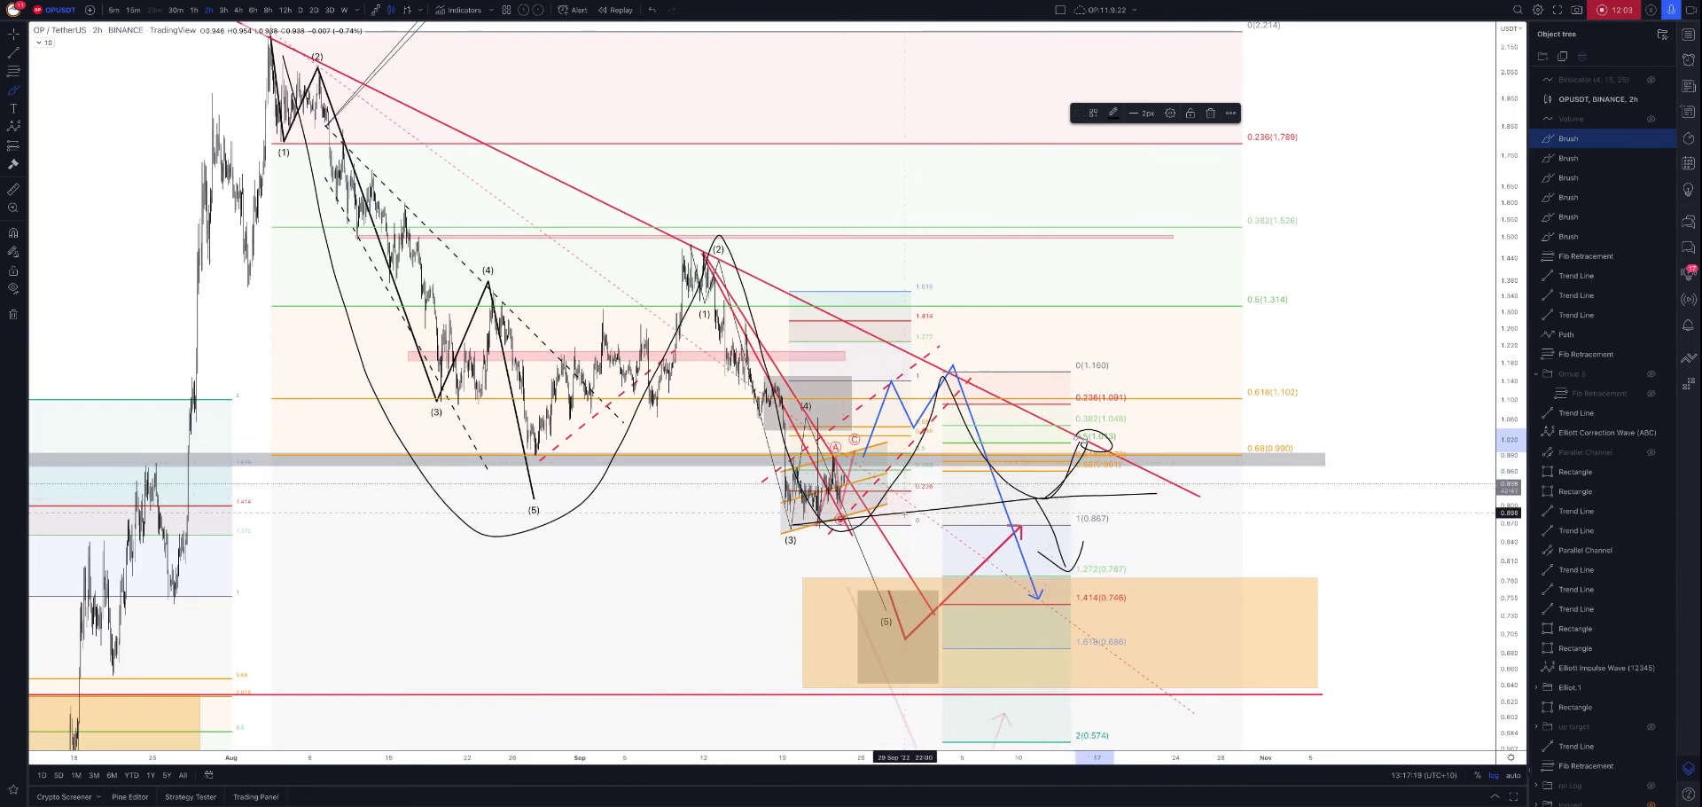
Add more scenario strokes, a down-right breakdown line, a circled low and a long descending line.
{"action": "mouse_move", "coordinate": [793, 520]}
{"action": "left_mouse_down"}
{"action": "mouse_move", "coordinate": [1242, 489]}
{"action": "mouse_move", "coordinate": [1208, 492]}
{"action": "left_mouse_up"}
{"action": "left_click_drag", "start_coordinate": [1031, 545], "coordinate": [1061, 564]}
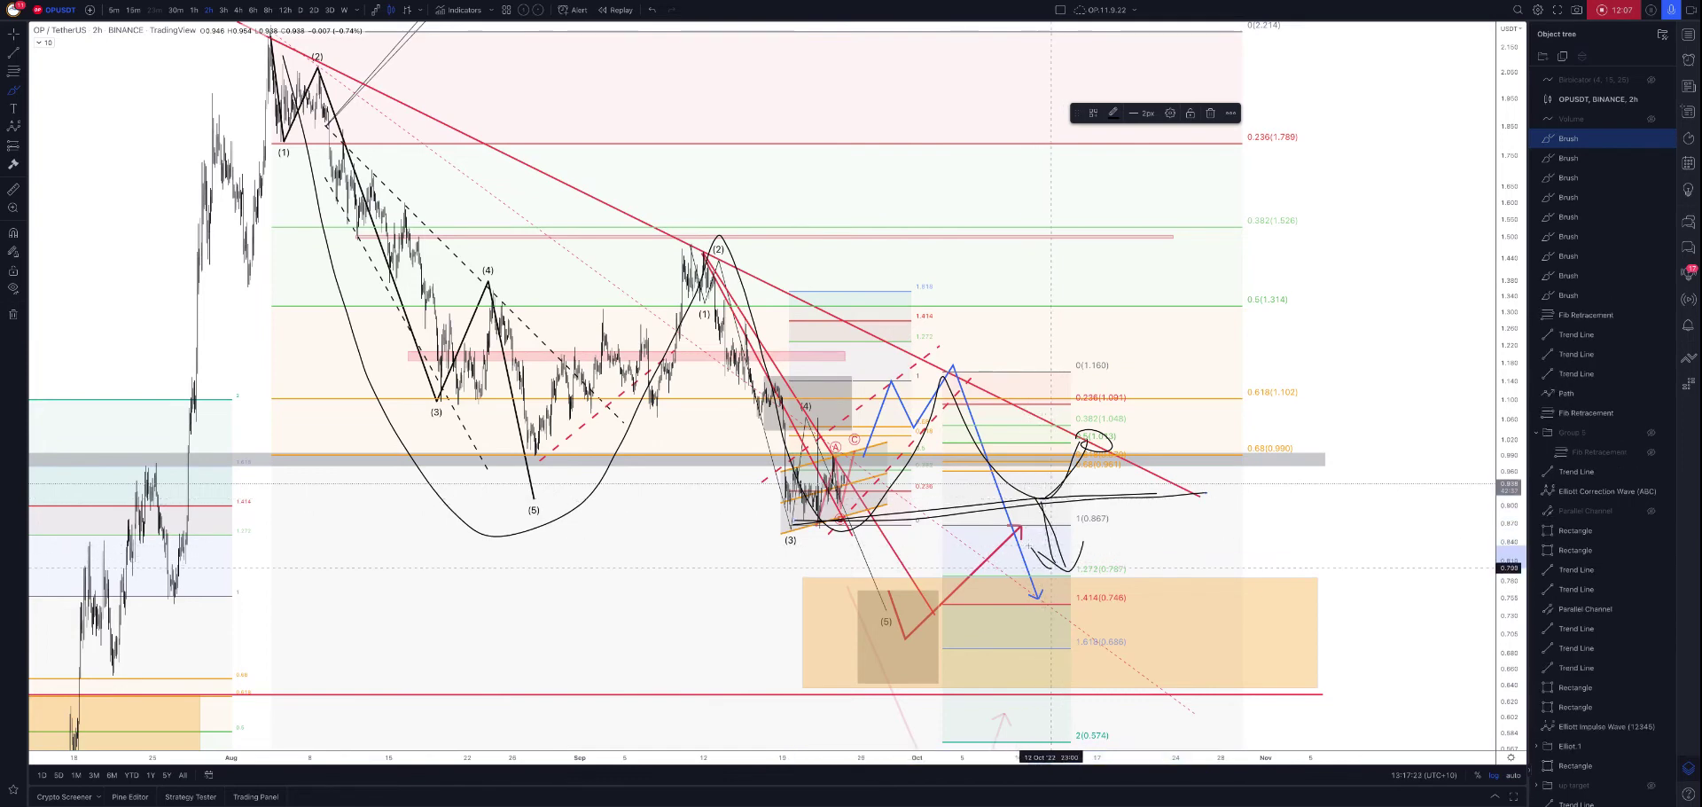
{"action": "left_click_drag", "start_coordinate": [984, 470], "coordinate": [1011, 572]}
{"action": "mouse_move", "coordinate": [749, 341]}
{"action": "left_mouse_down"}
{"action": "mouse_move", "coordinate": [812, 542]}
{"action": "mouse_move", "coordinate": [1192, 492]}
{"action": "mouse_move", "coordinate": [1204, 628]}
{"action": "mouse_move", "coordinate": [1349, 572]}
{"action": "mouse_move", "coordinate": [1356, 546]}
{"action": "left_mouse_up"}
{"action": "left_click_drag", "start_coordinate": [1197, 495], "coordinate": [1468, 590]}
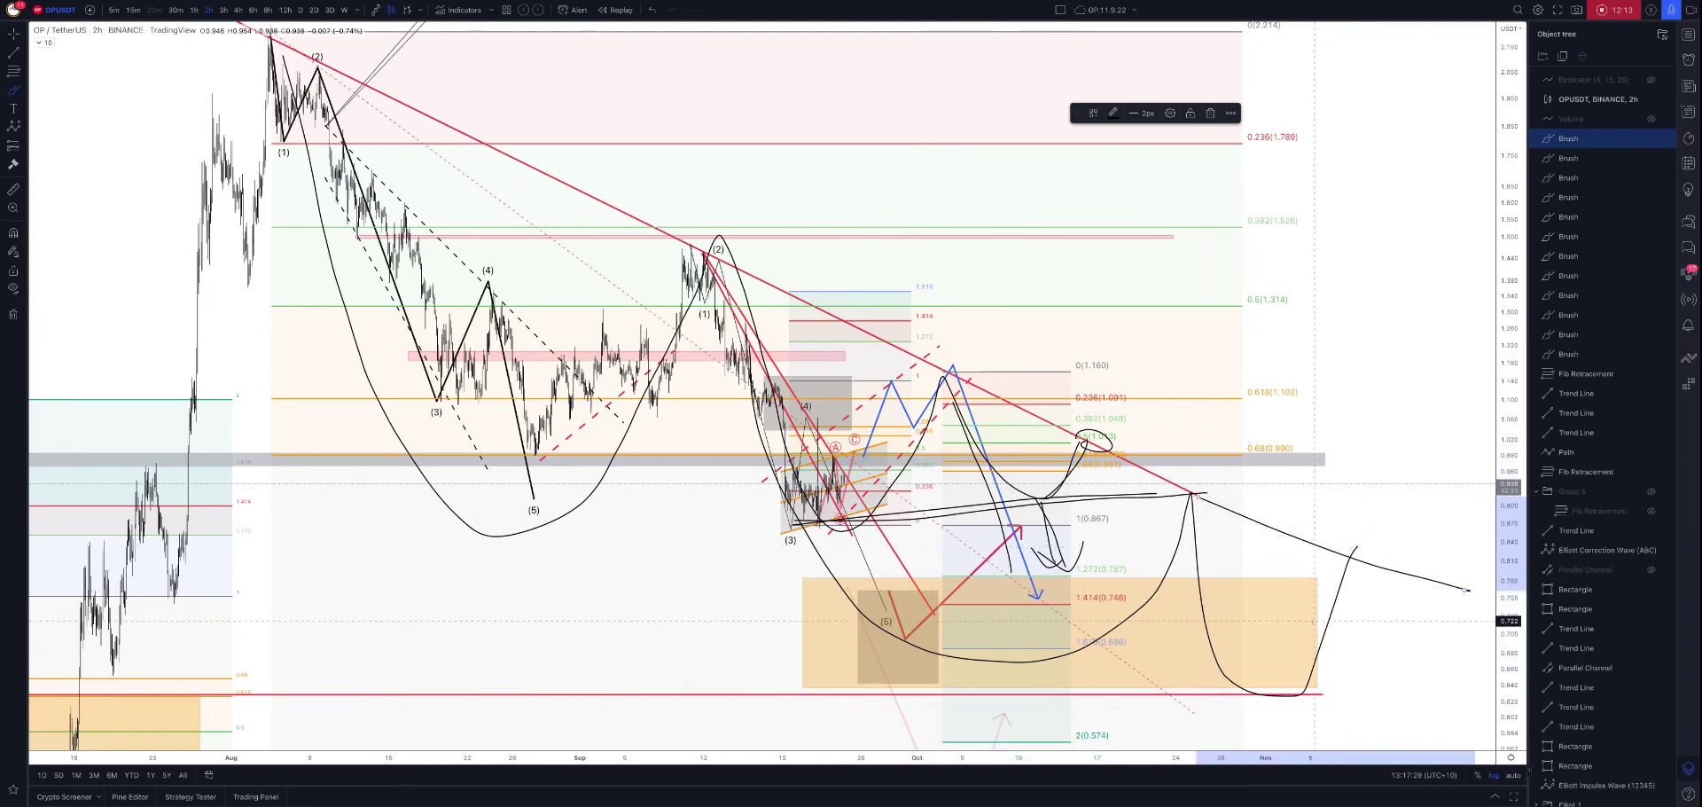
{"action": "left_click_drag", "start_coordinate": [1263, 693], "coordinate": [1243, 670]}
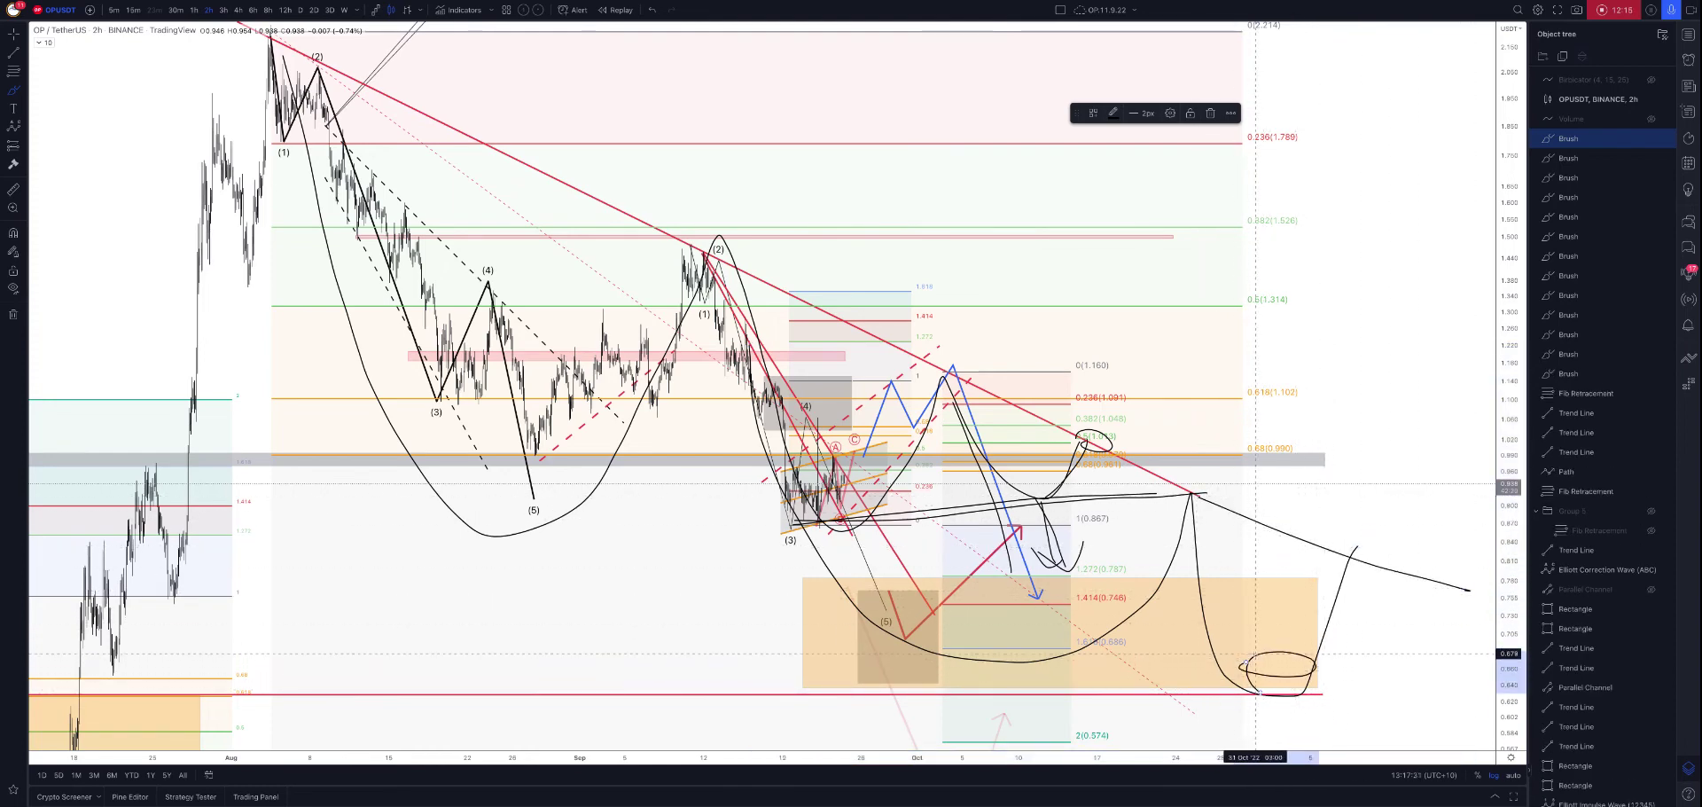
{"action": "left_click_drag", "start_coordinate": [440, 515], "coordinate": [1370, 752]}
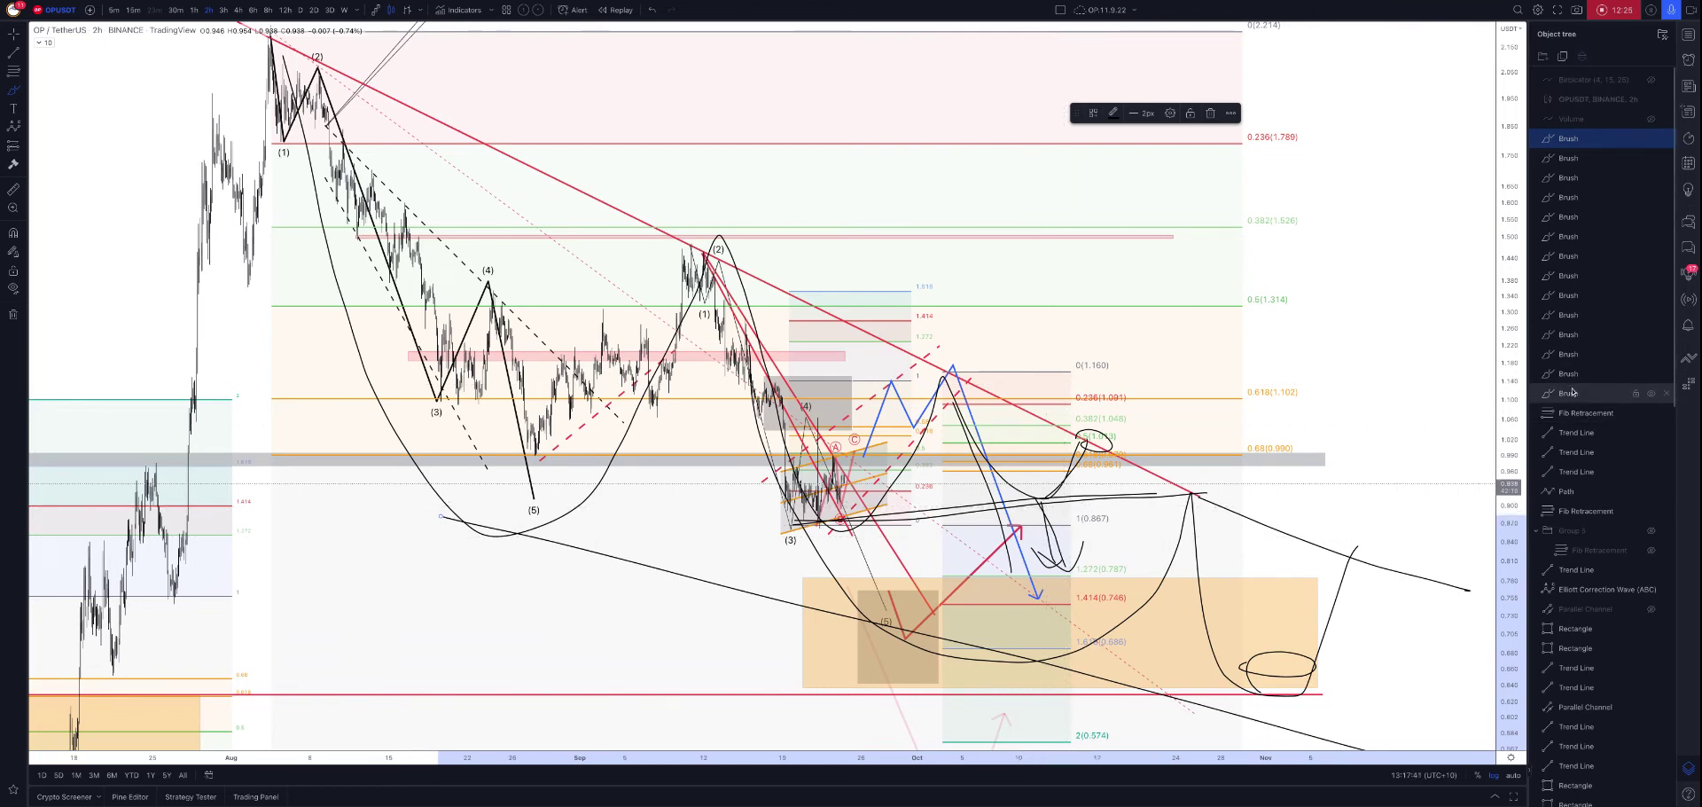
Select every black brush sketch in the Object tree and delete them together.
{"action": "left_click", "coordinate": [1572, 395], "text": "shift"}
{"action": "key", "text": "Delete"}
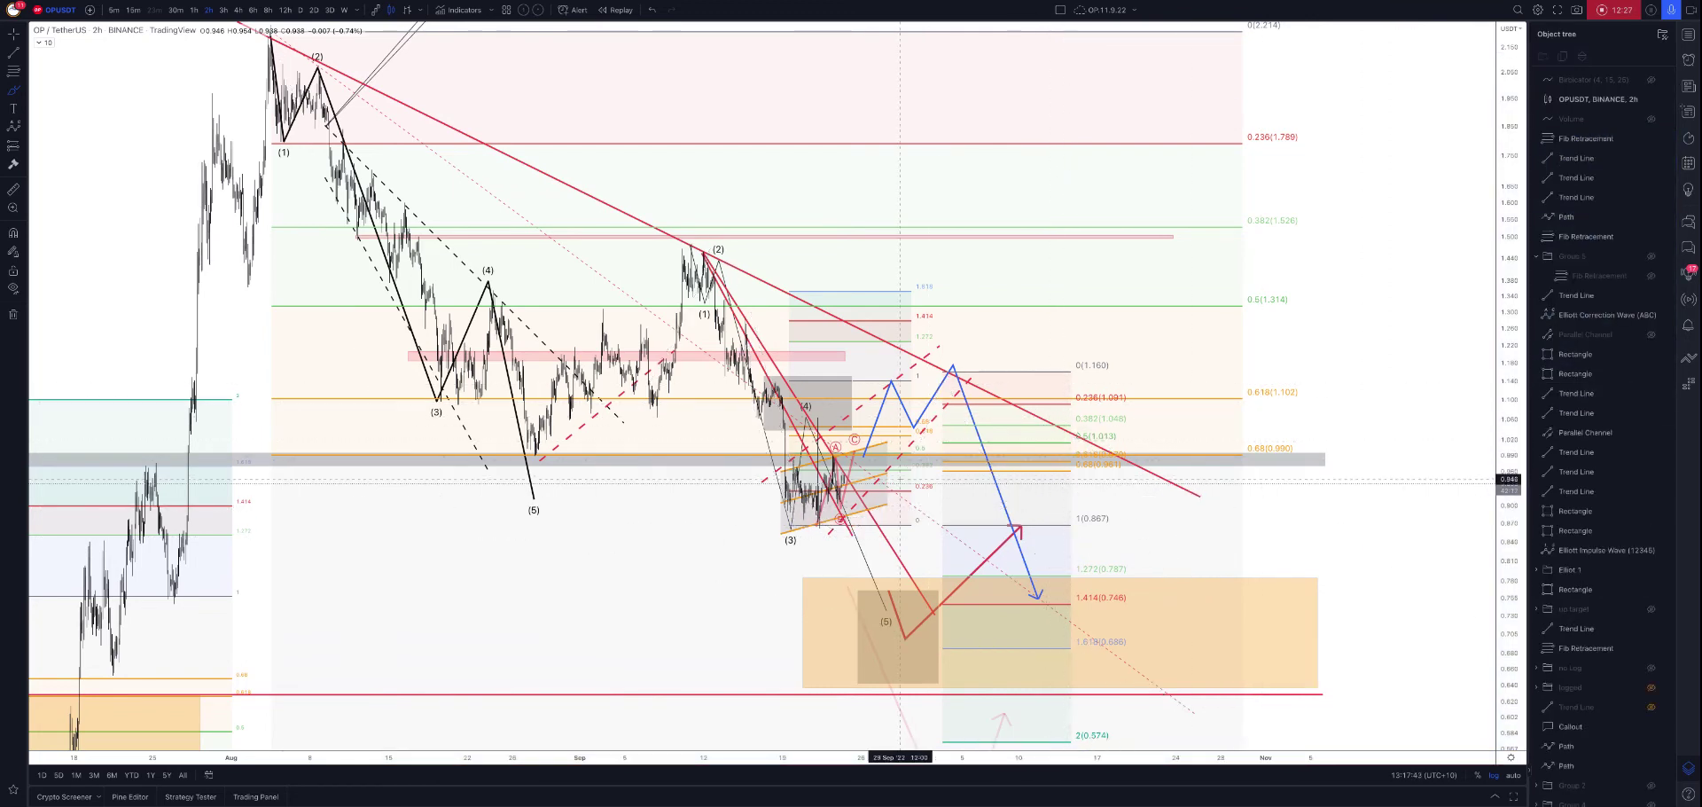
{"action": "scroll", "coordinate": [857, 483], "scroll_direction": "up", "scroll_amount": 3}
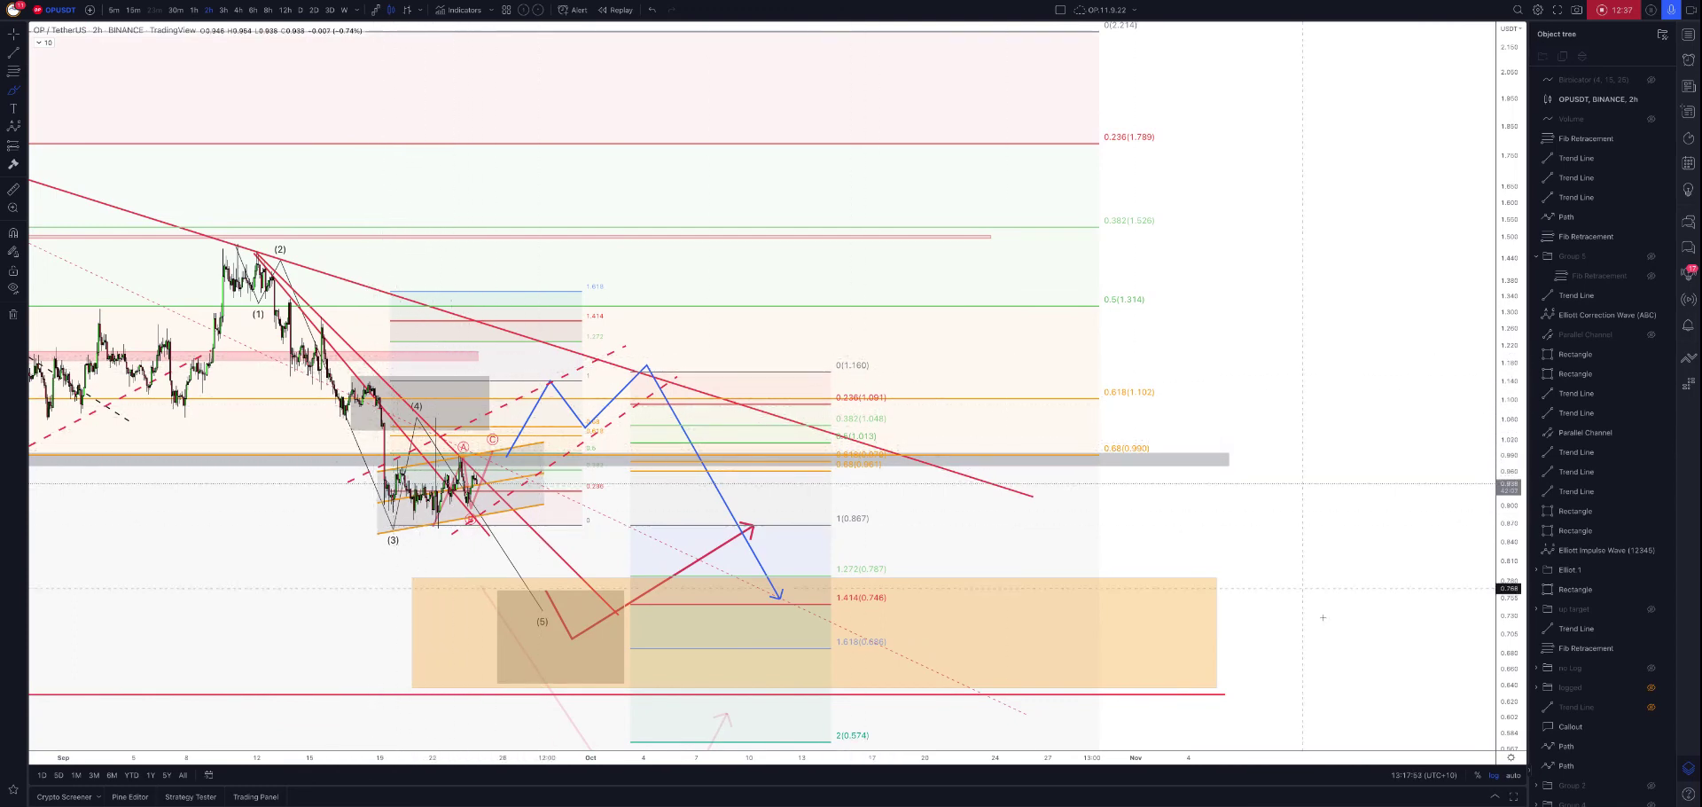
Switch the price scale to linear and back to logarithmic, undoing a stray brush stroke.
{"action": "left_click", "coordinate": [1494, 776]}
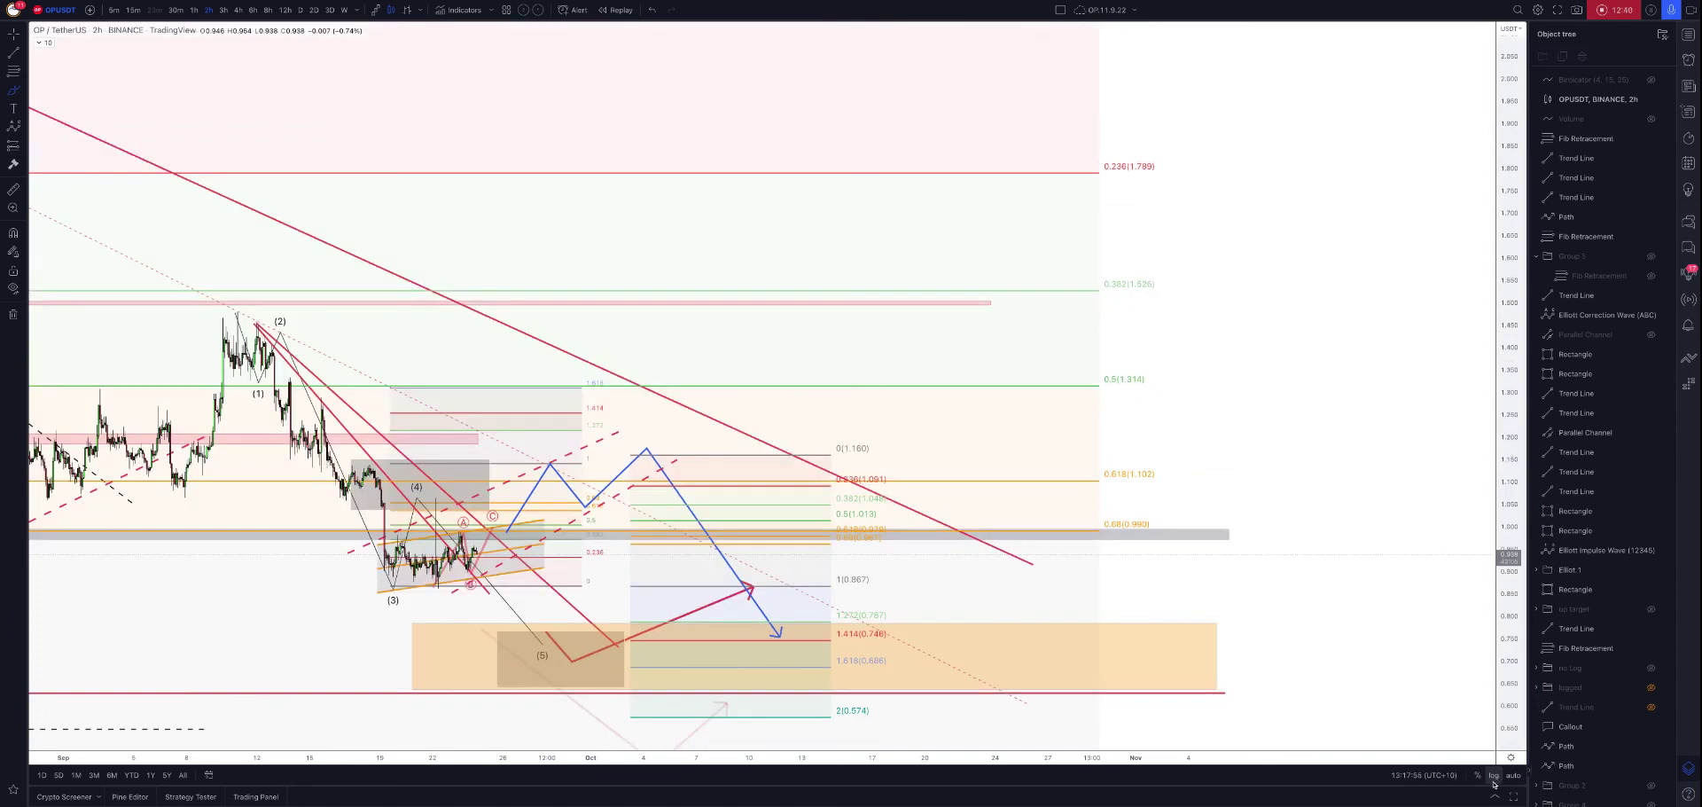
{"action": "left_click", "coordinate": [1494, 782]}
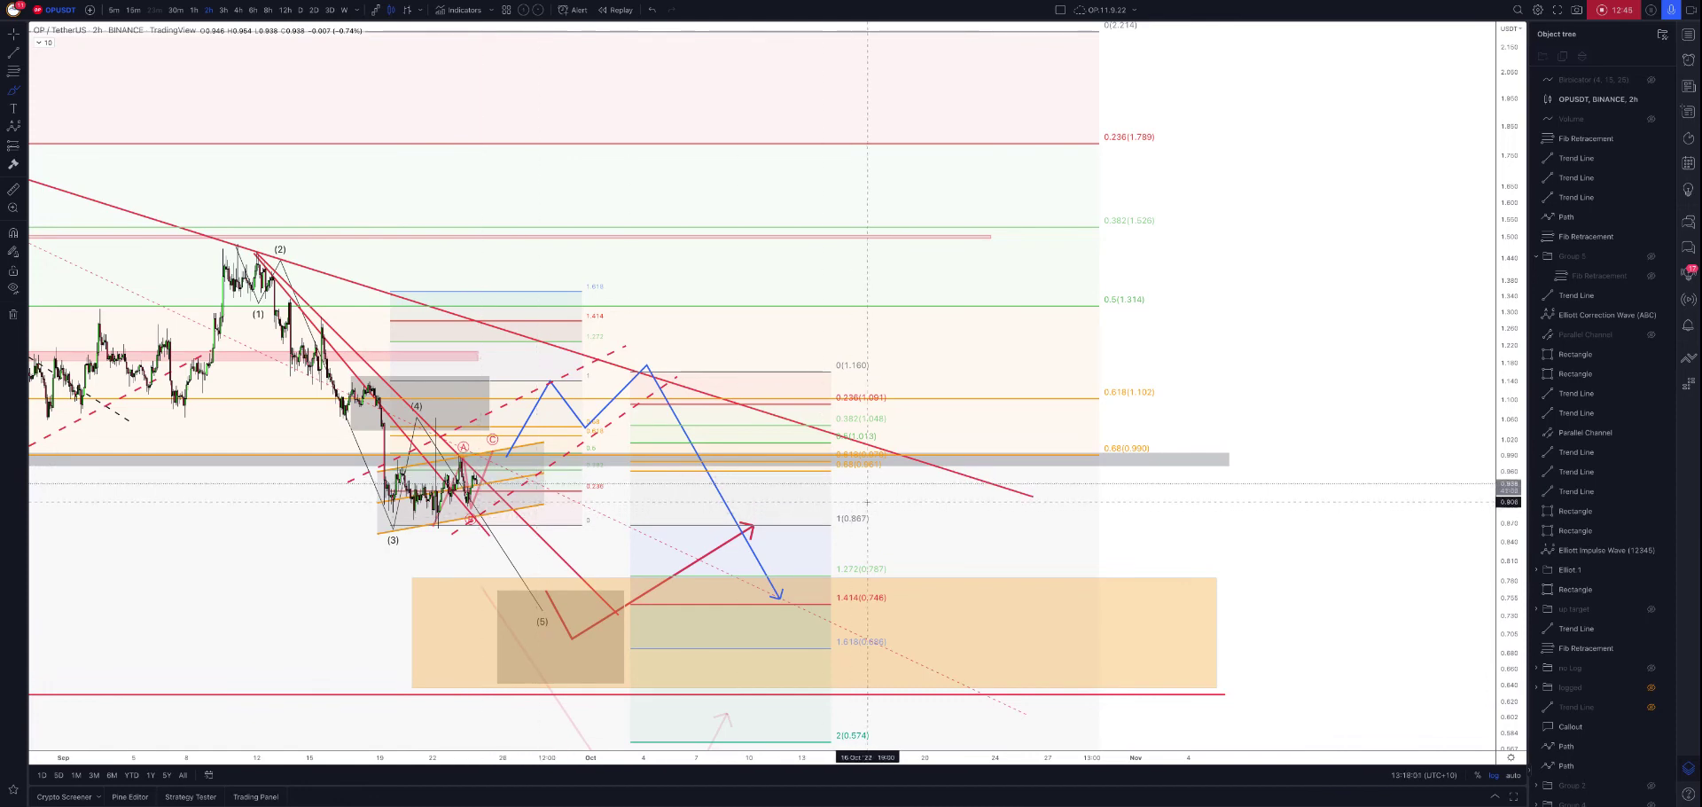
{"action": "left_click_drag", "start_coordinate": [909, 504], "coordinate": [1578, 529]}
{"action": "key", "text": "ctrl+z"}
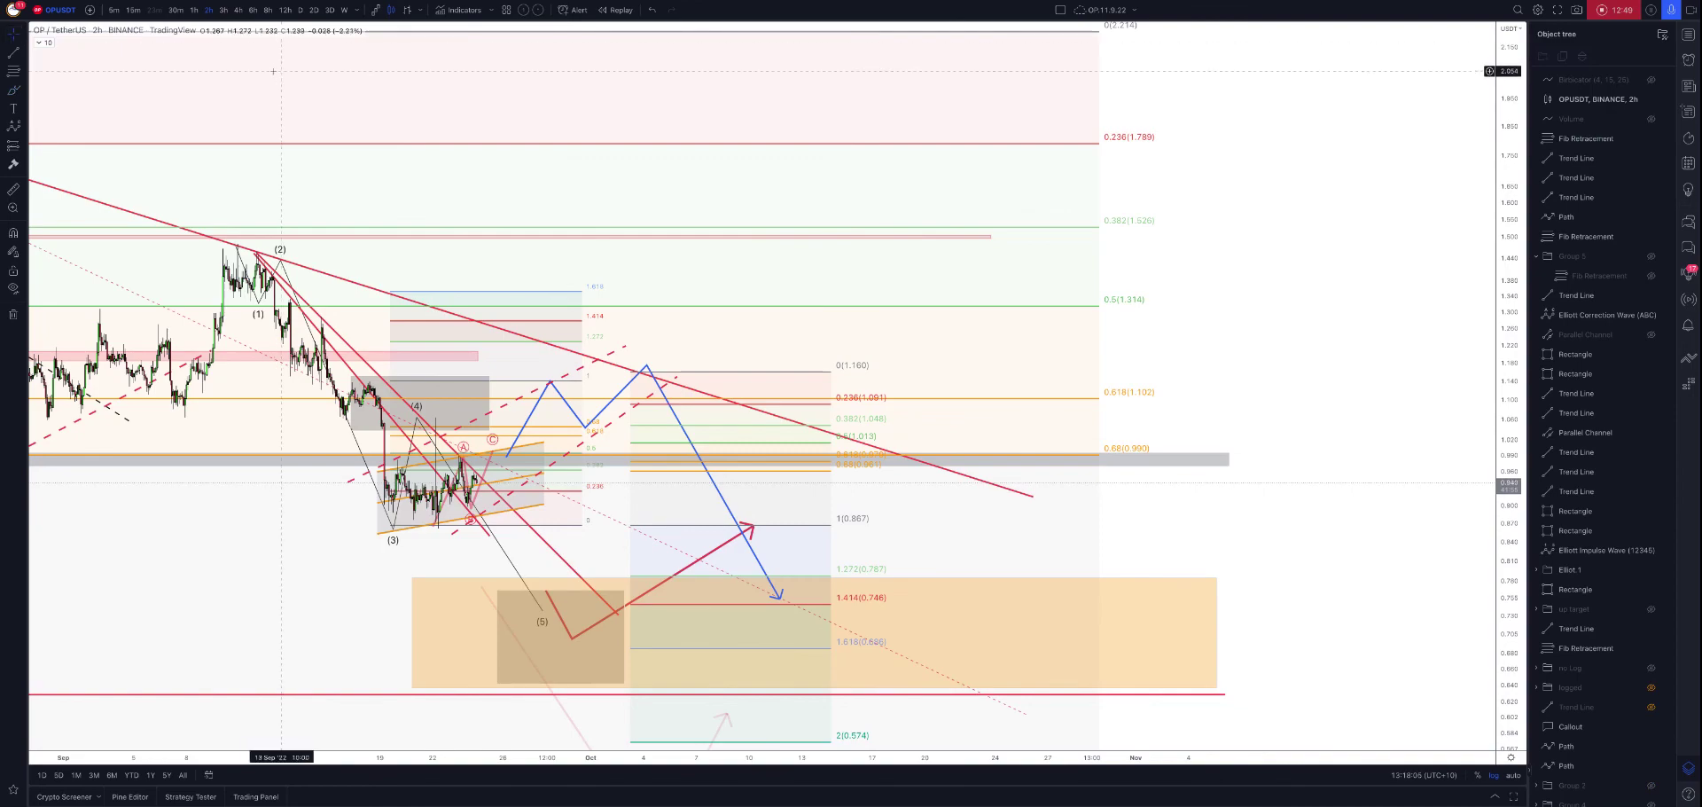
Reframe the chart on recent price action and select the red wave (2) trend line.
{"action": "scroll", "coordinate": [1046, 153], "scroll_direction": "up", "scroll_amount": 3}
{"action": "left_click_drag", "start_coordinate": [1201, 186], "coordinate": [936, 118]}
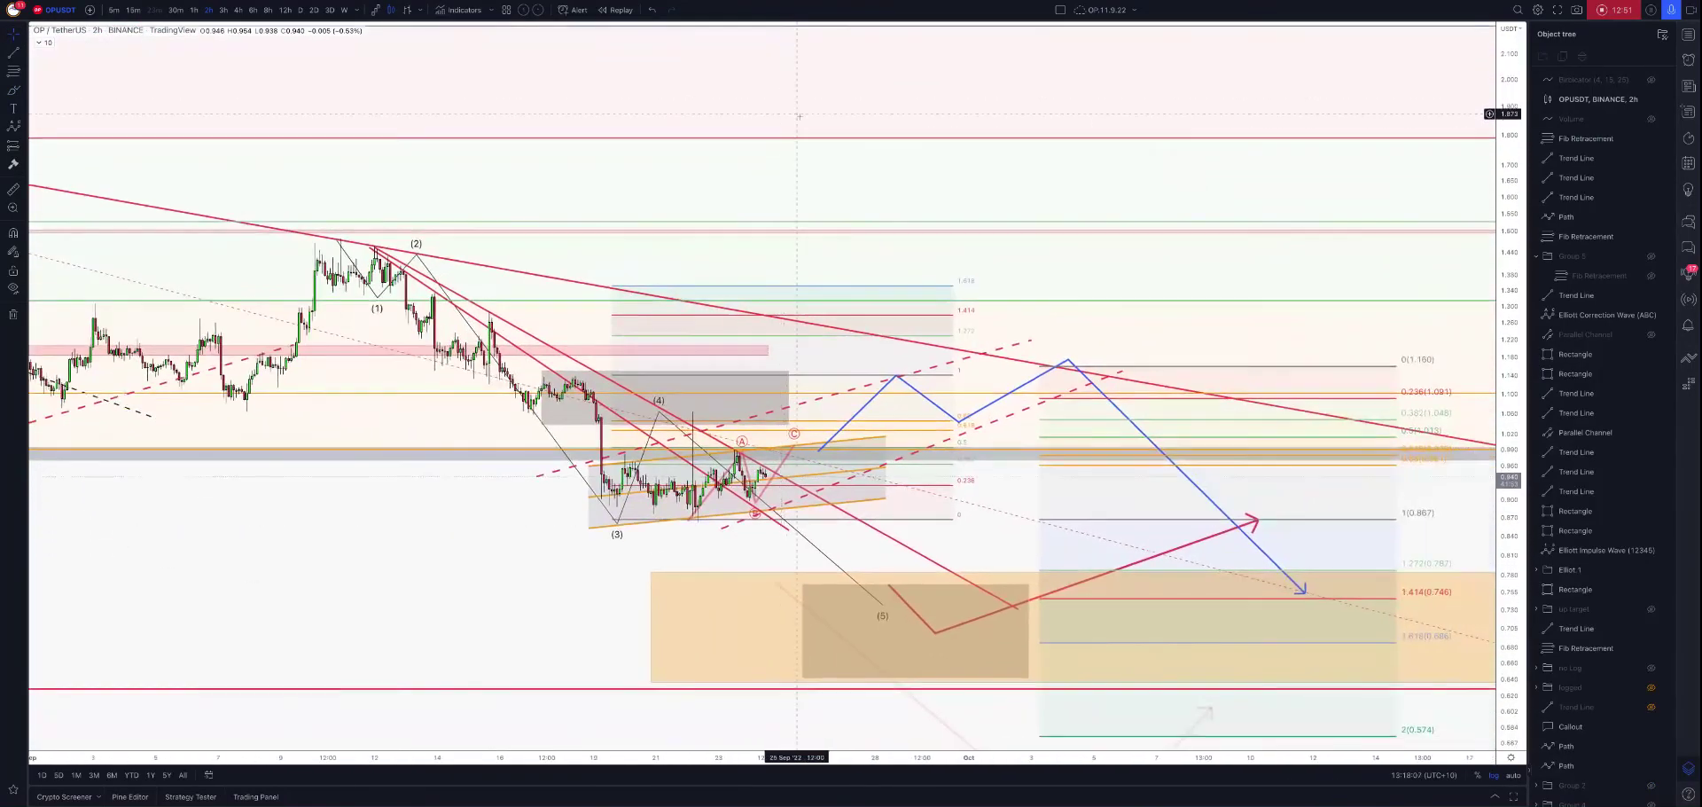
{"action": "left_click_drag", "start_coordinate": [1515, 497], "coordinate": [1517, 539]}
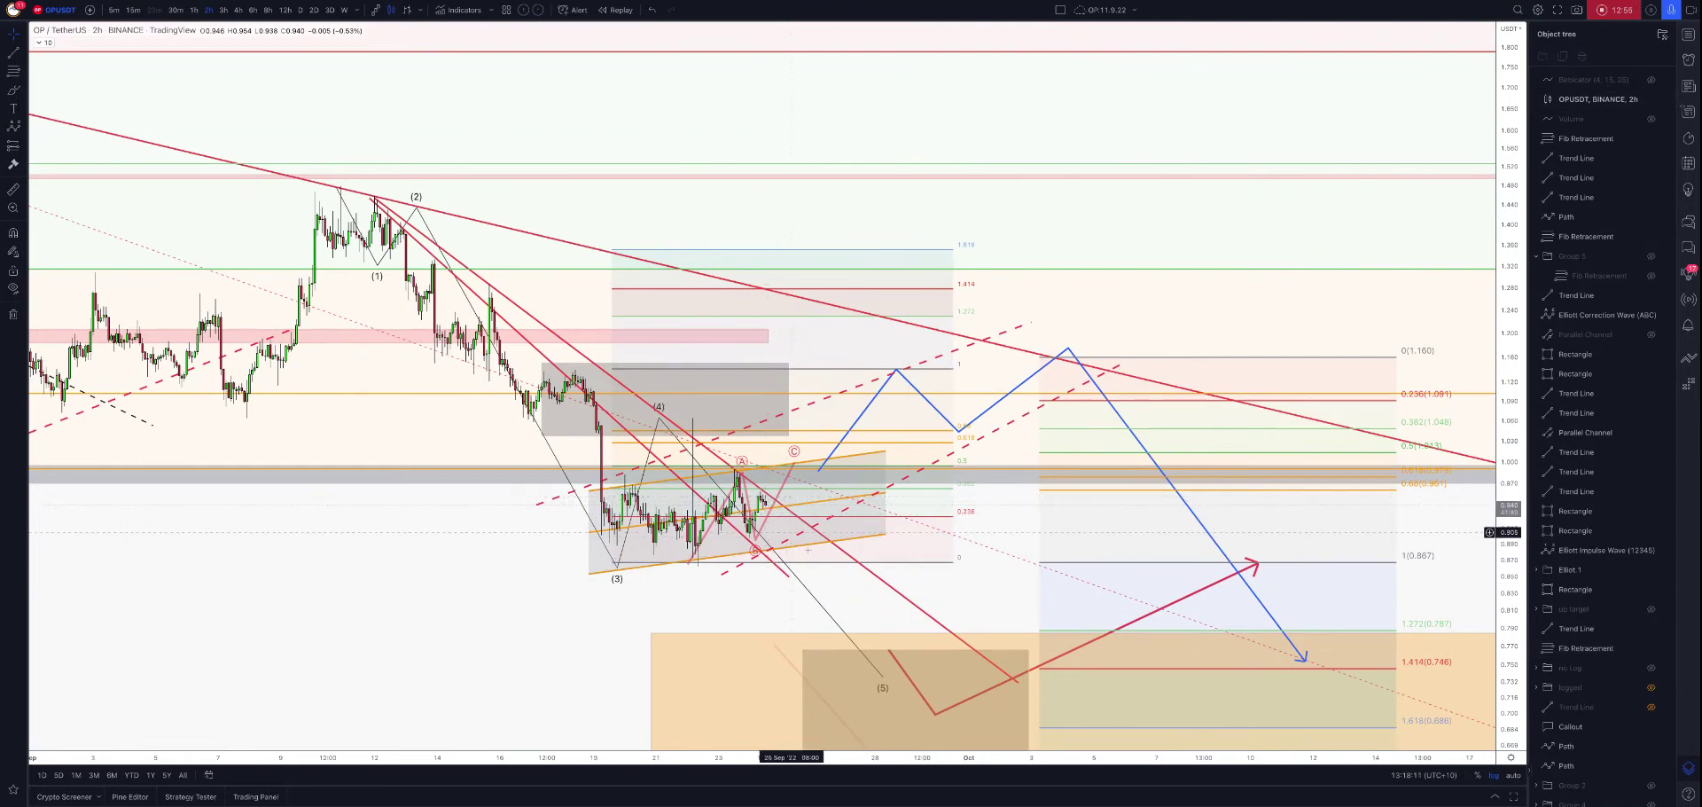
{"action": "left_click", "coordinate": [1017, 681]}
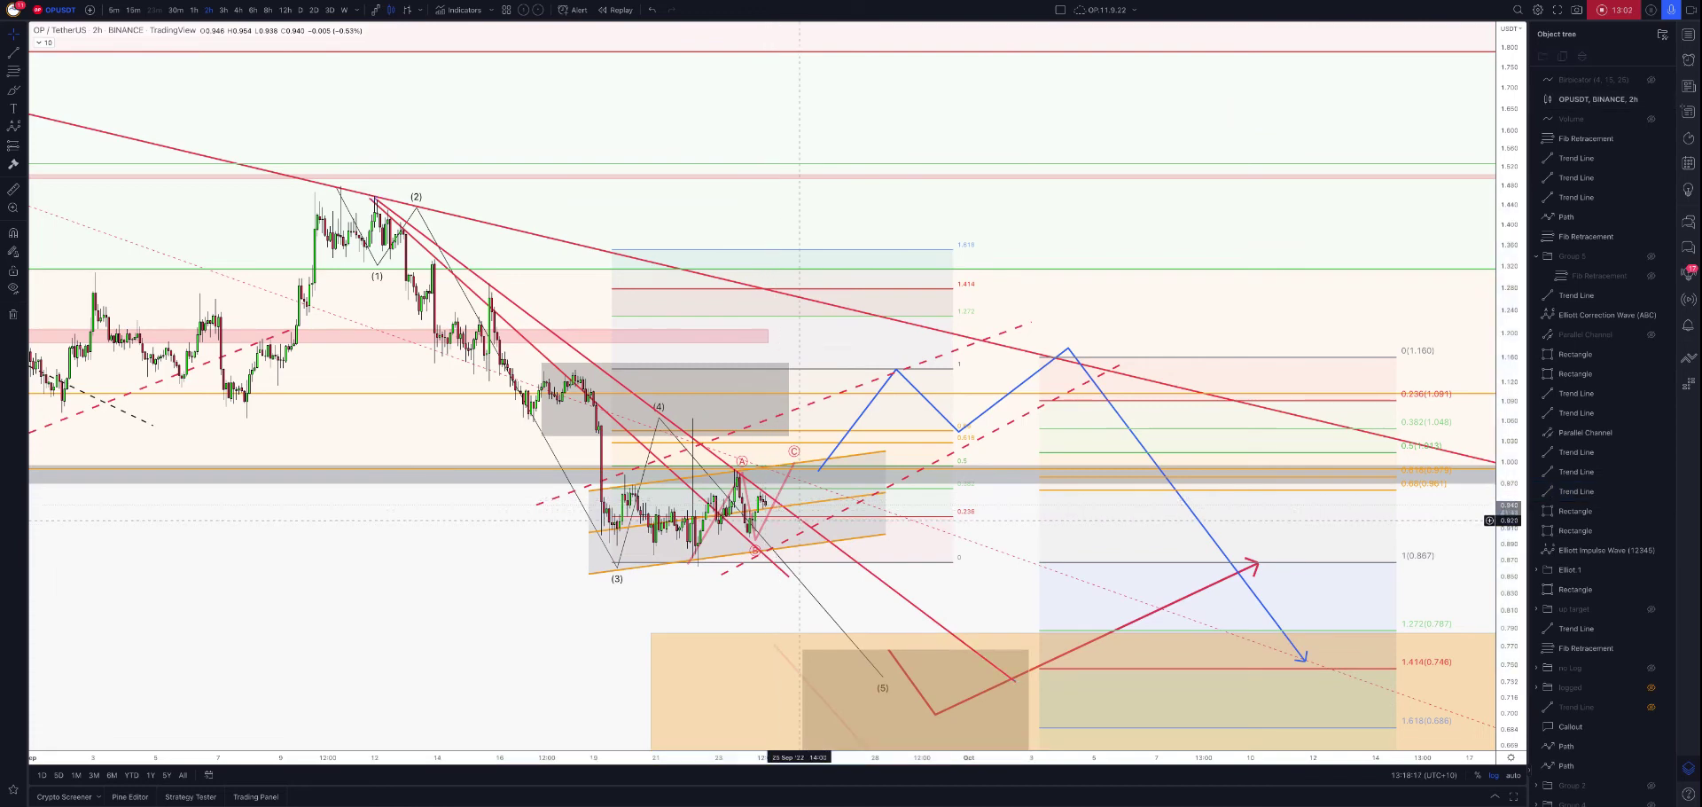
Recolour the wave (2) trend line blue and delete the other red descending line.
{"action": "left_click", "coordinate": [1115, 114]}
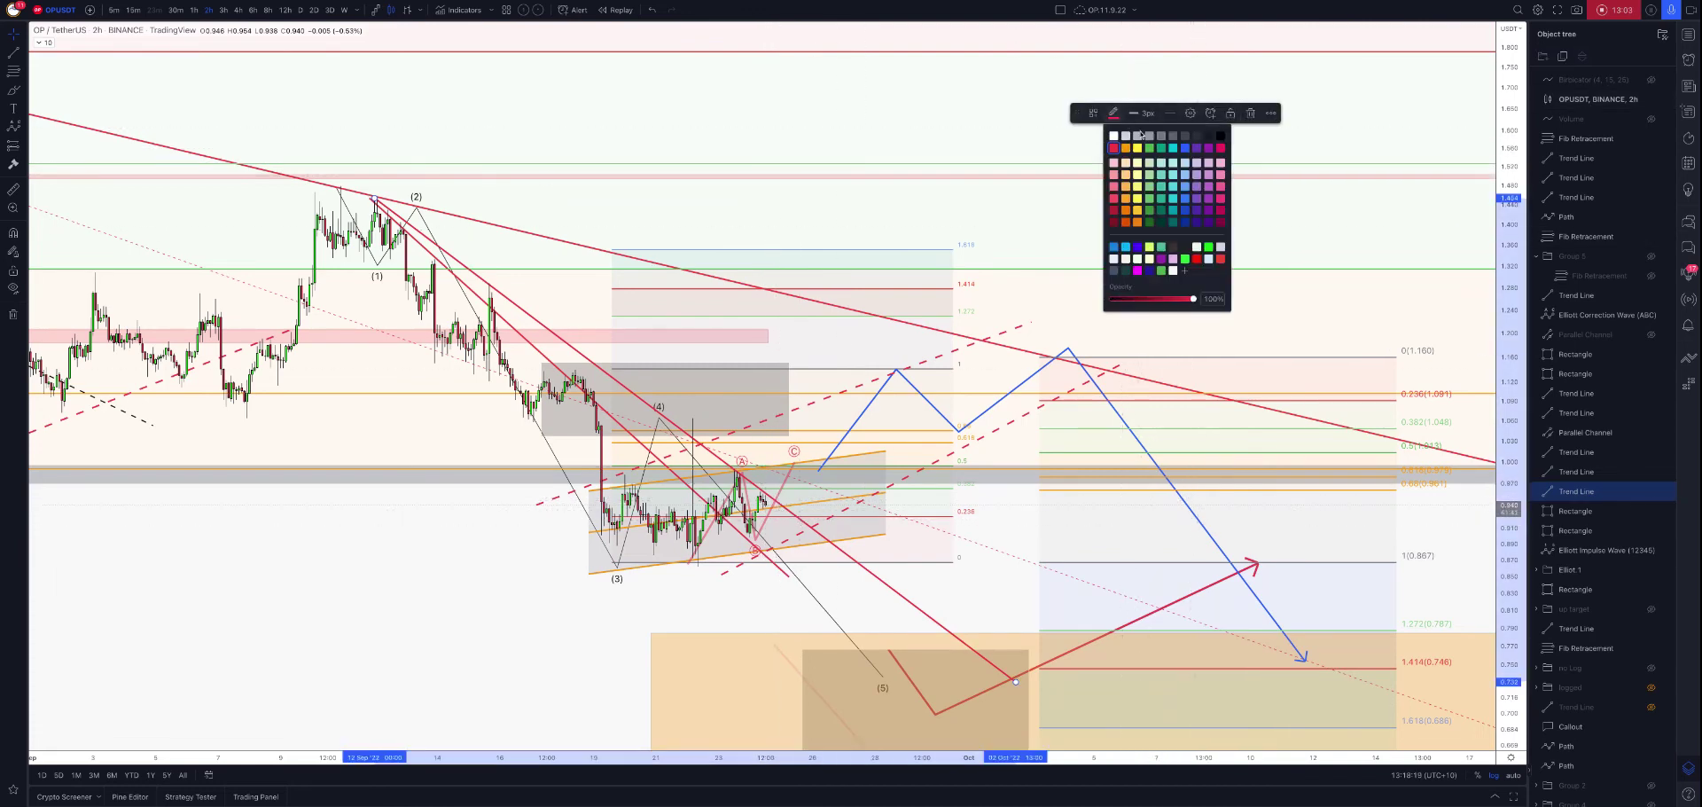
{"action": "left_click", "coordinate": [1184, 149]}
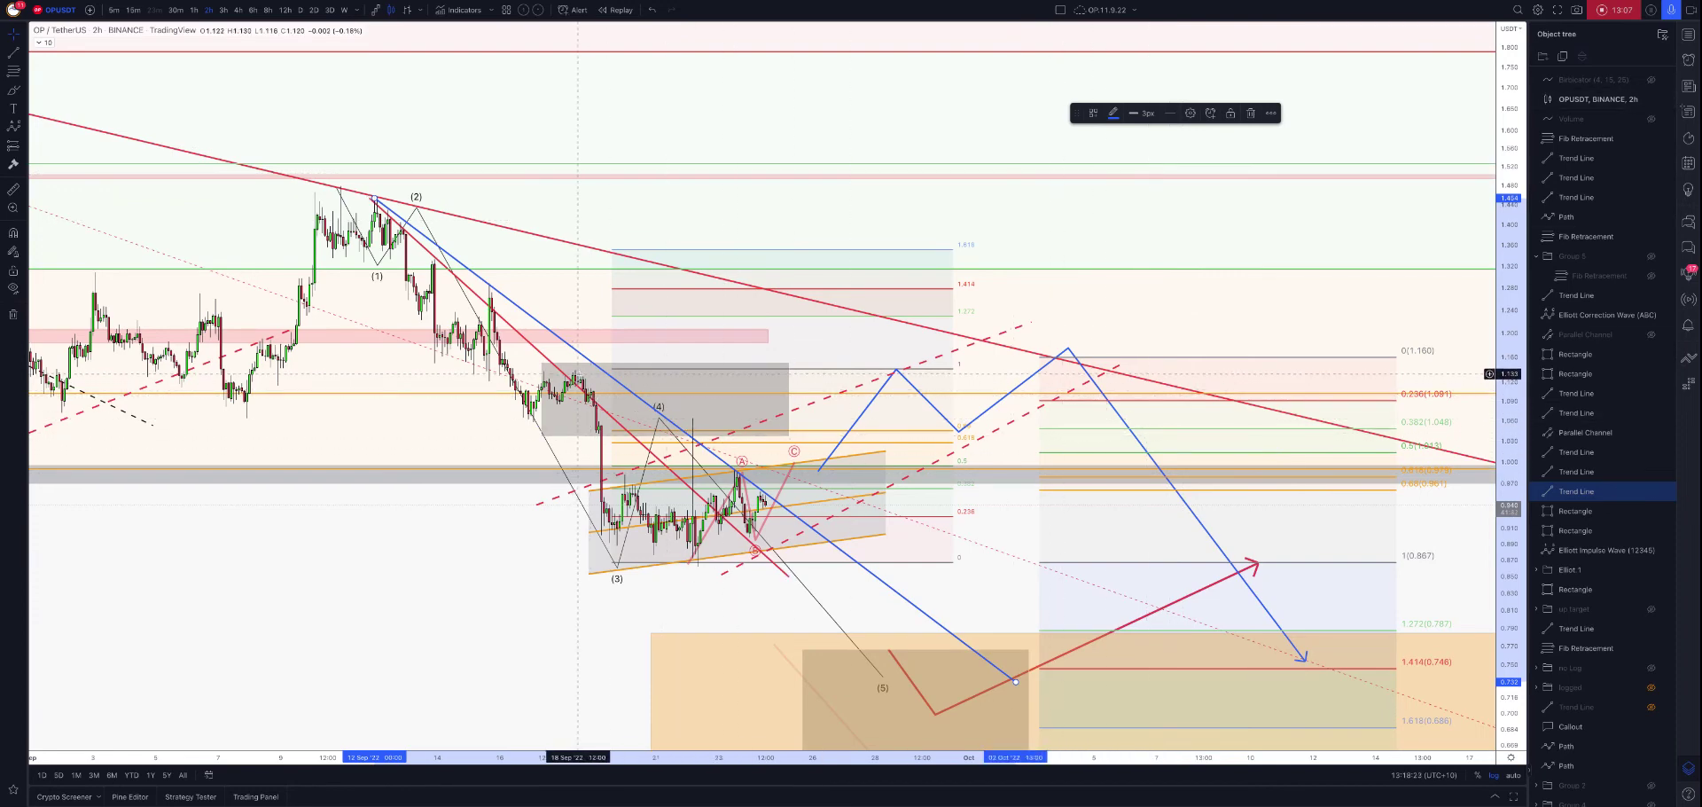
{"action": "left_click", "coordinate": [790, 576]}
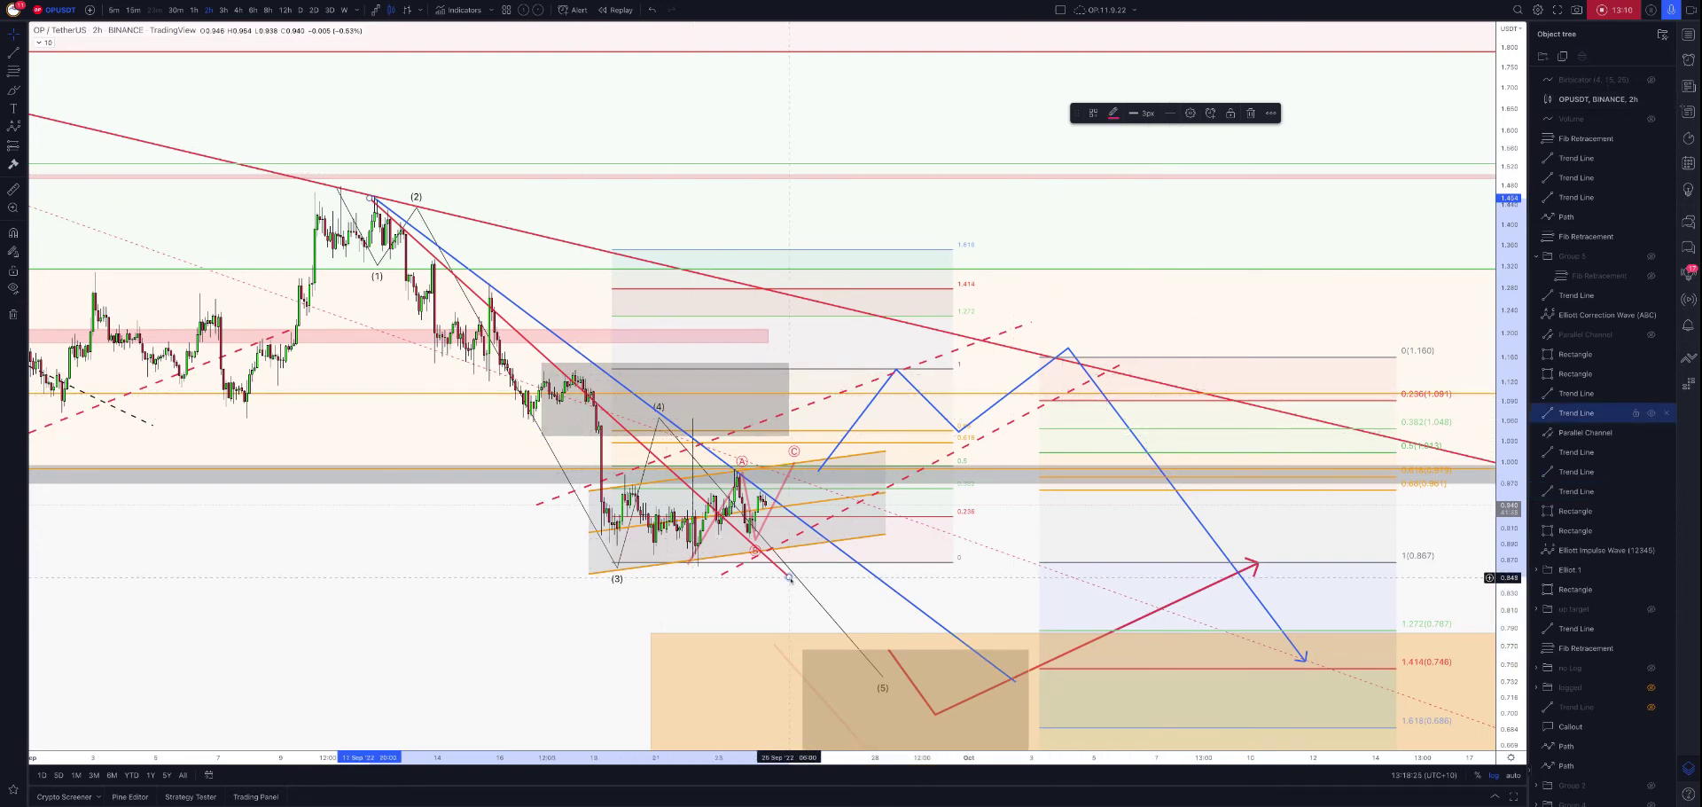
{"action": "key", "text": "Delete"}
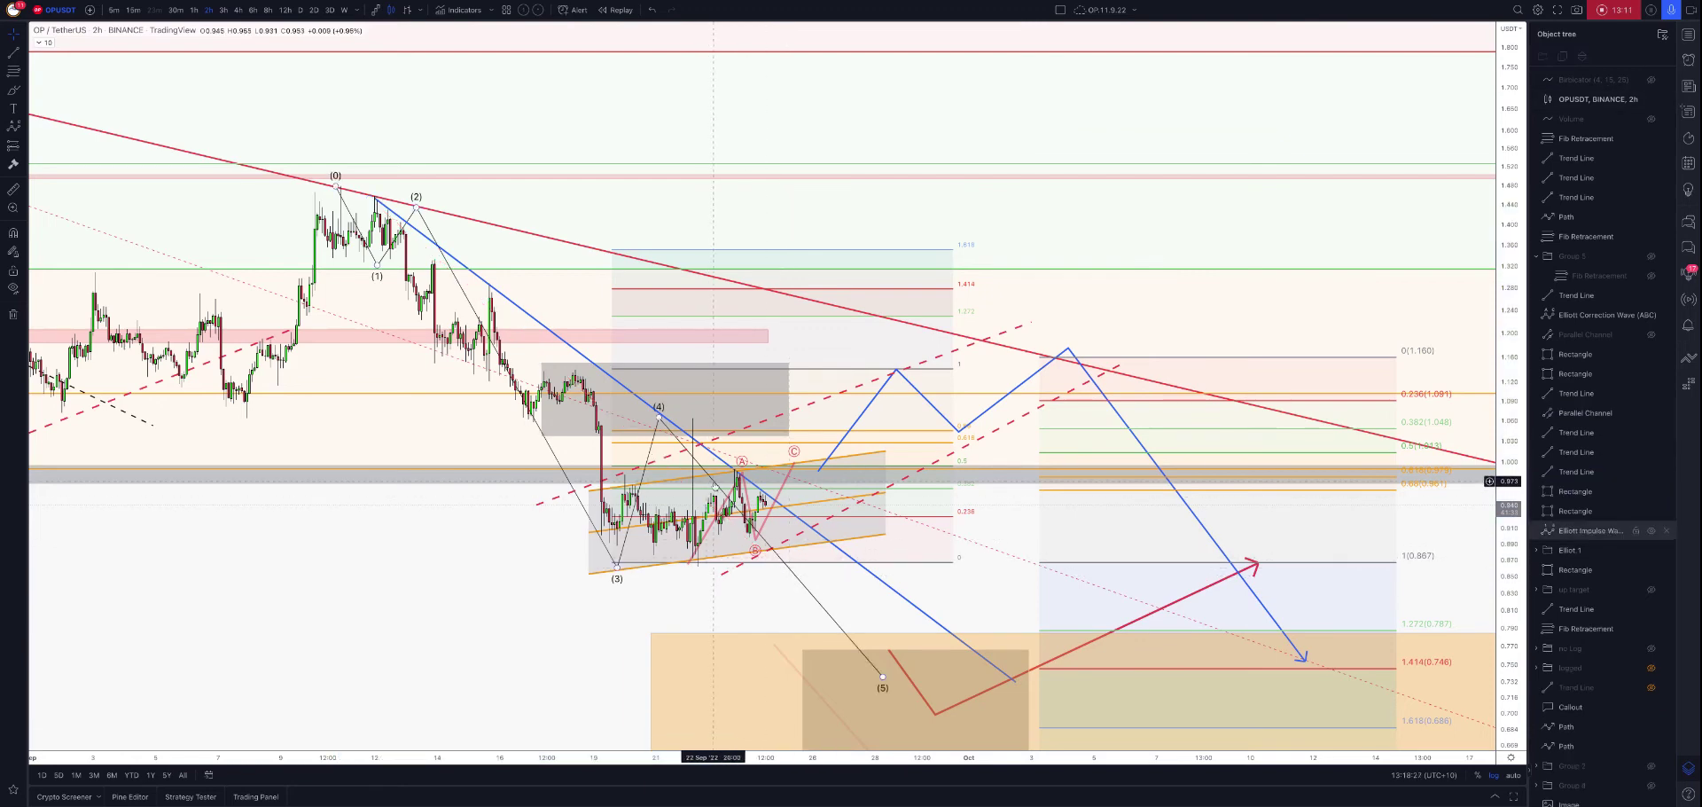
Delete the ABC correction wave, the dashed red line and the blue zigzag projection path.
{"action": "left_click", "coordinate": [747, 487]}
{"action": "key", "text": "Delete"}
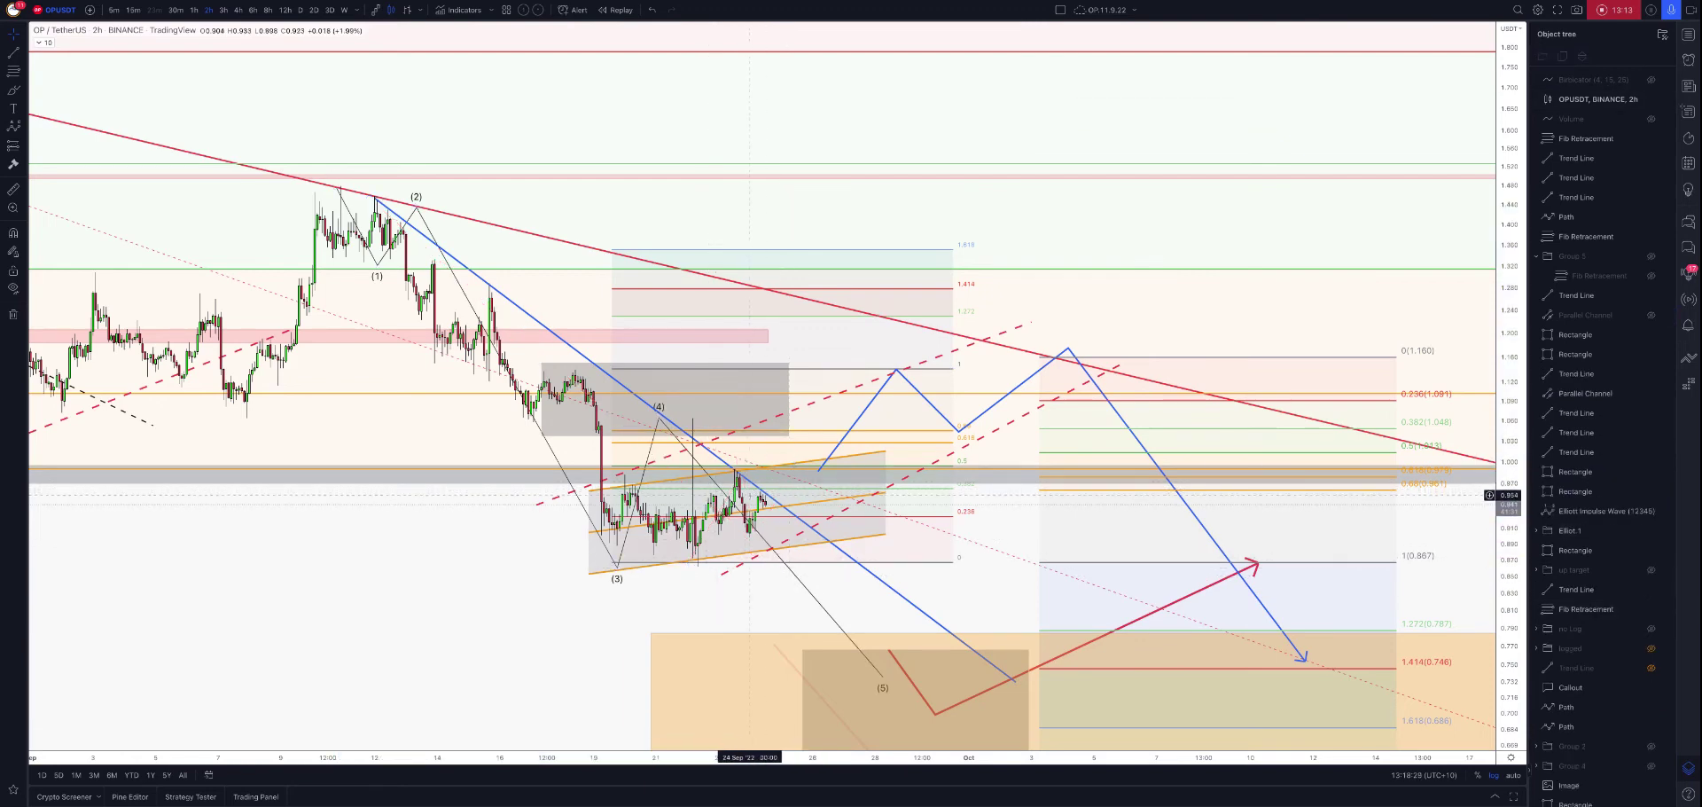
{"action": "left_click", "coordinate": [739, 566]}
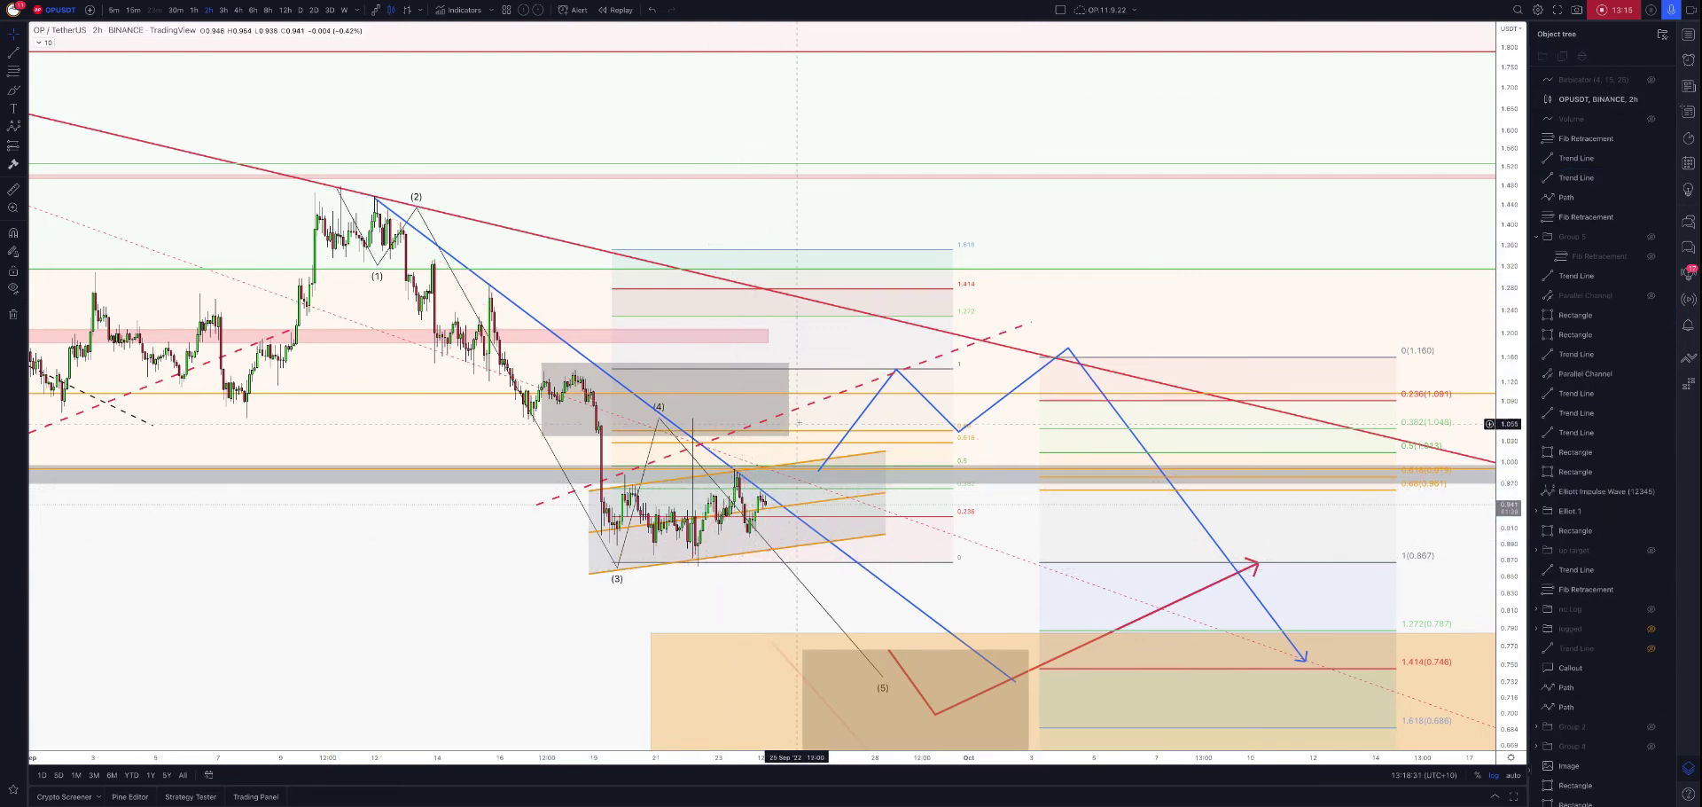
{"action": "key", "text": "Delete"}
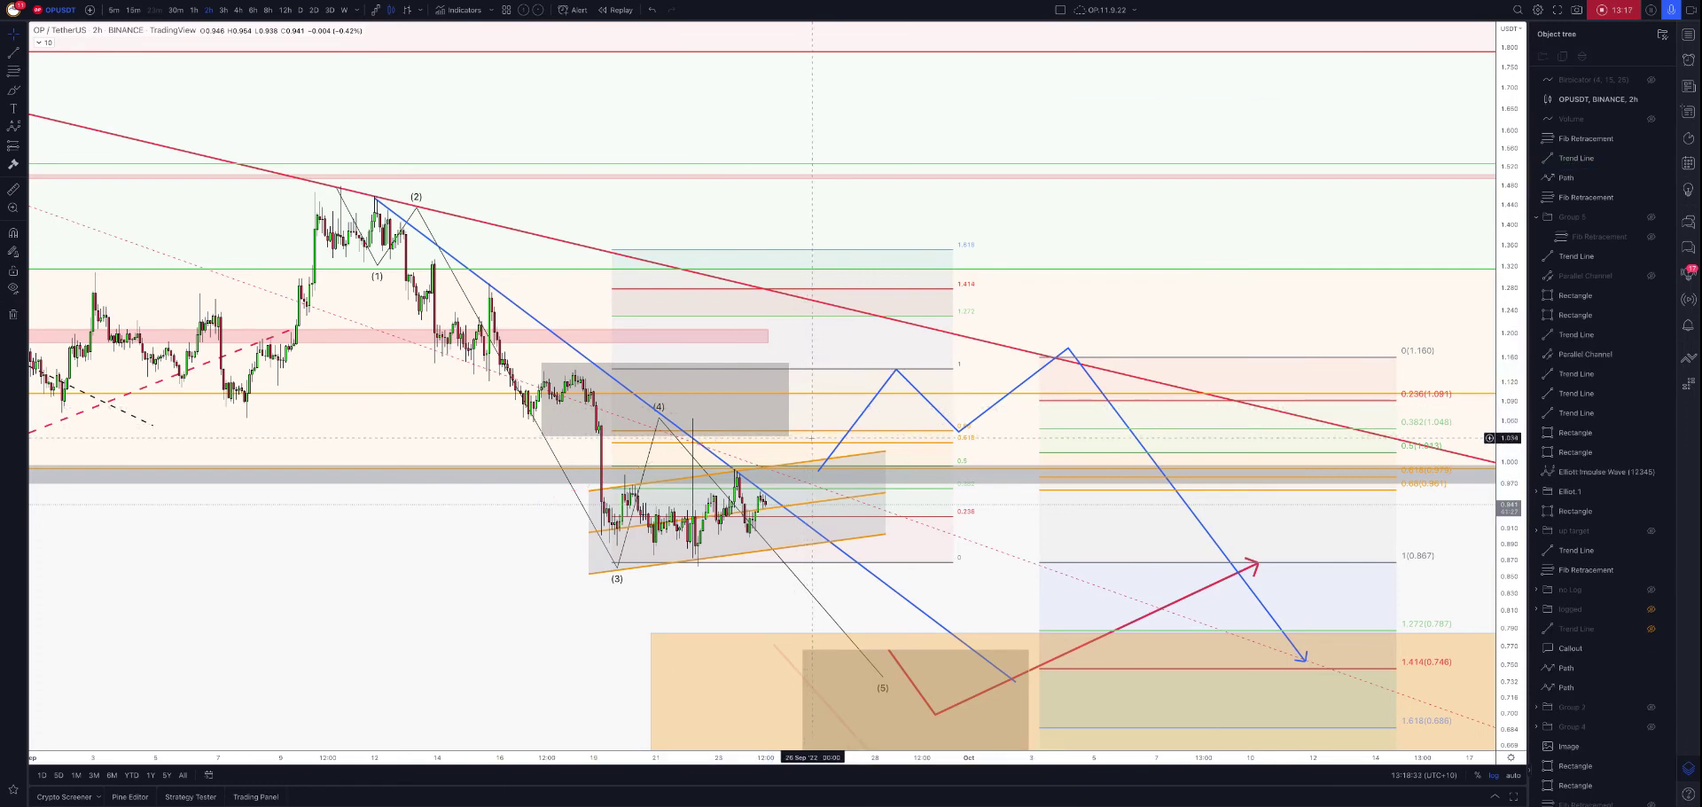
{"action": "scroll", "coordinate": [812, 438], "scroll_direction": "up", "scroll_amount": 1}
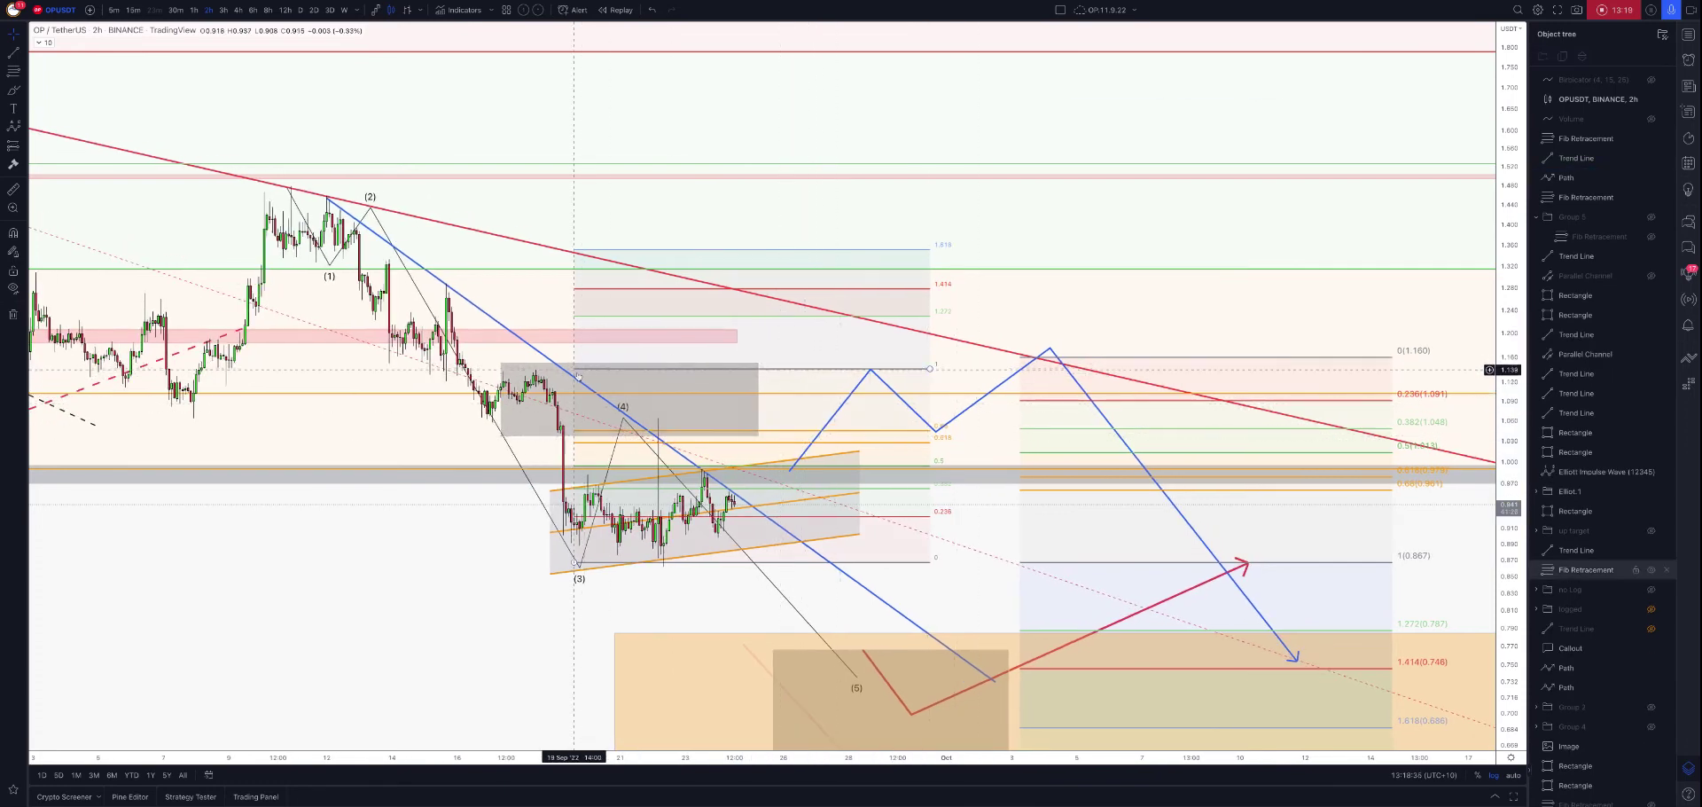
{"action": "left_click", "coordinate": [840, 411]}
{"action": "key", "text": "Delete"}
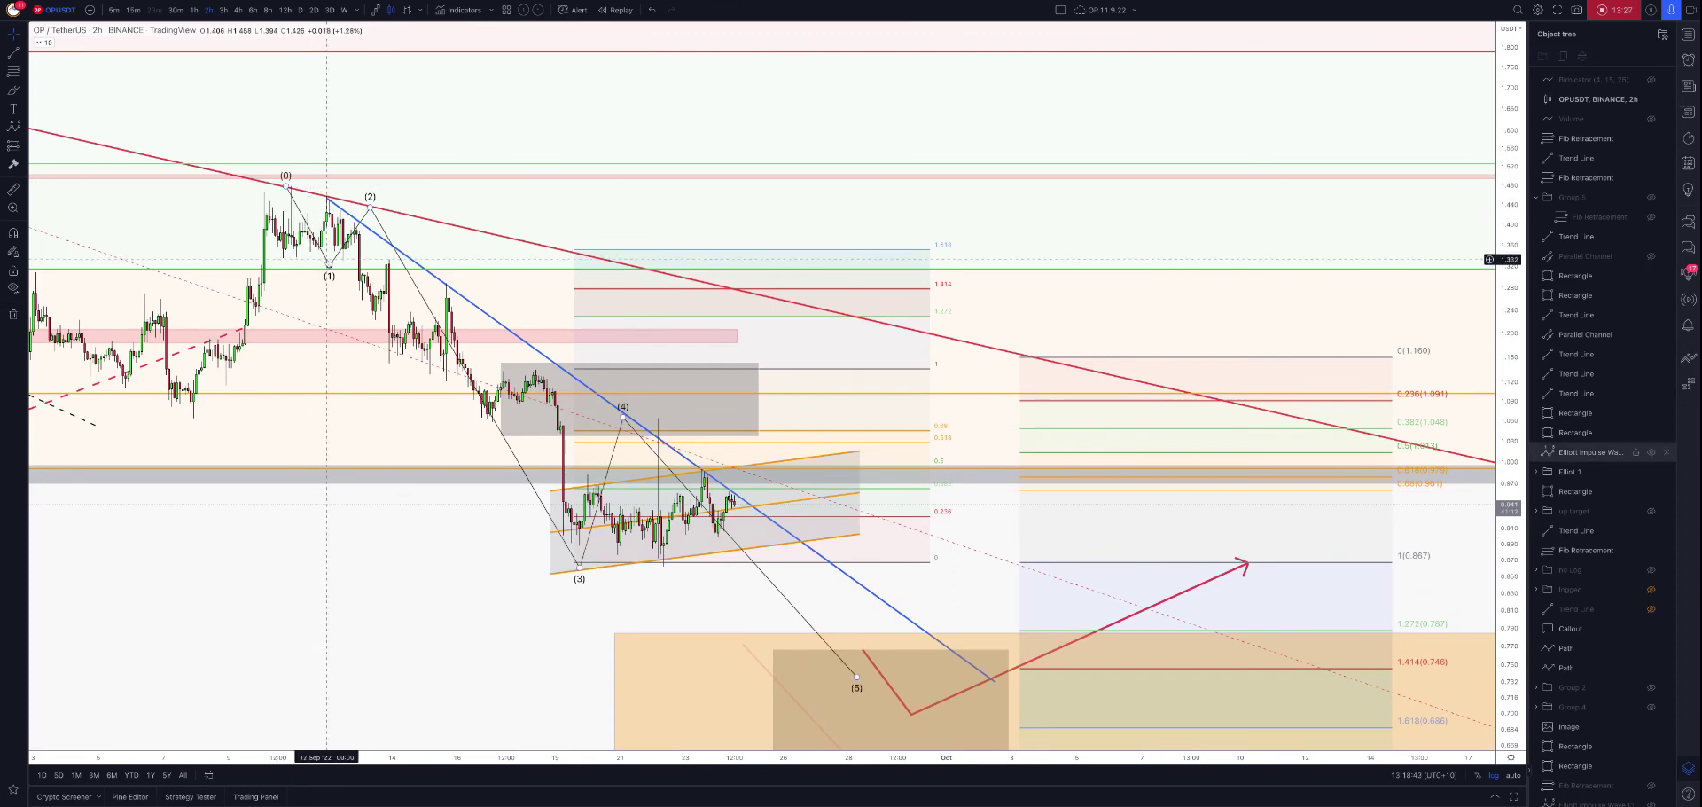
Shift impulse wave point (4) right to the later peak and squash the grey rectangle into a thin band.
{"action": "left_click", "coordinate": [328, 259]}
{"action": "left_click_drag", "start_coordinate": [327, 258], "coordinate": [321, 261]}
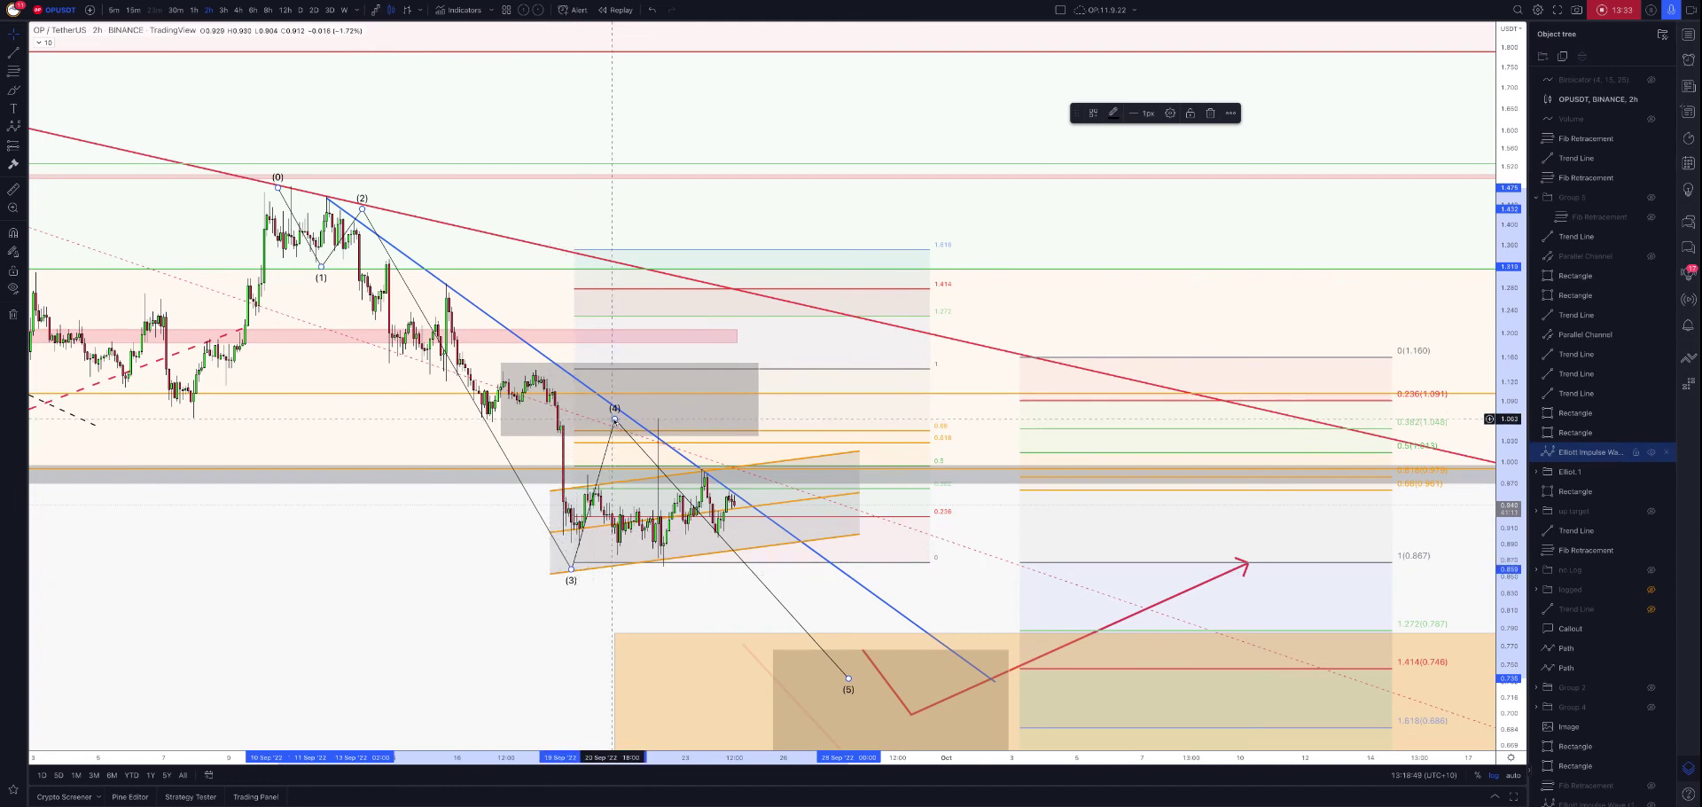
{"action": "left_click_drag", "start_coordinate": [615, 418], "coordinate": [658, 417]}
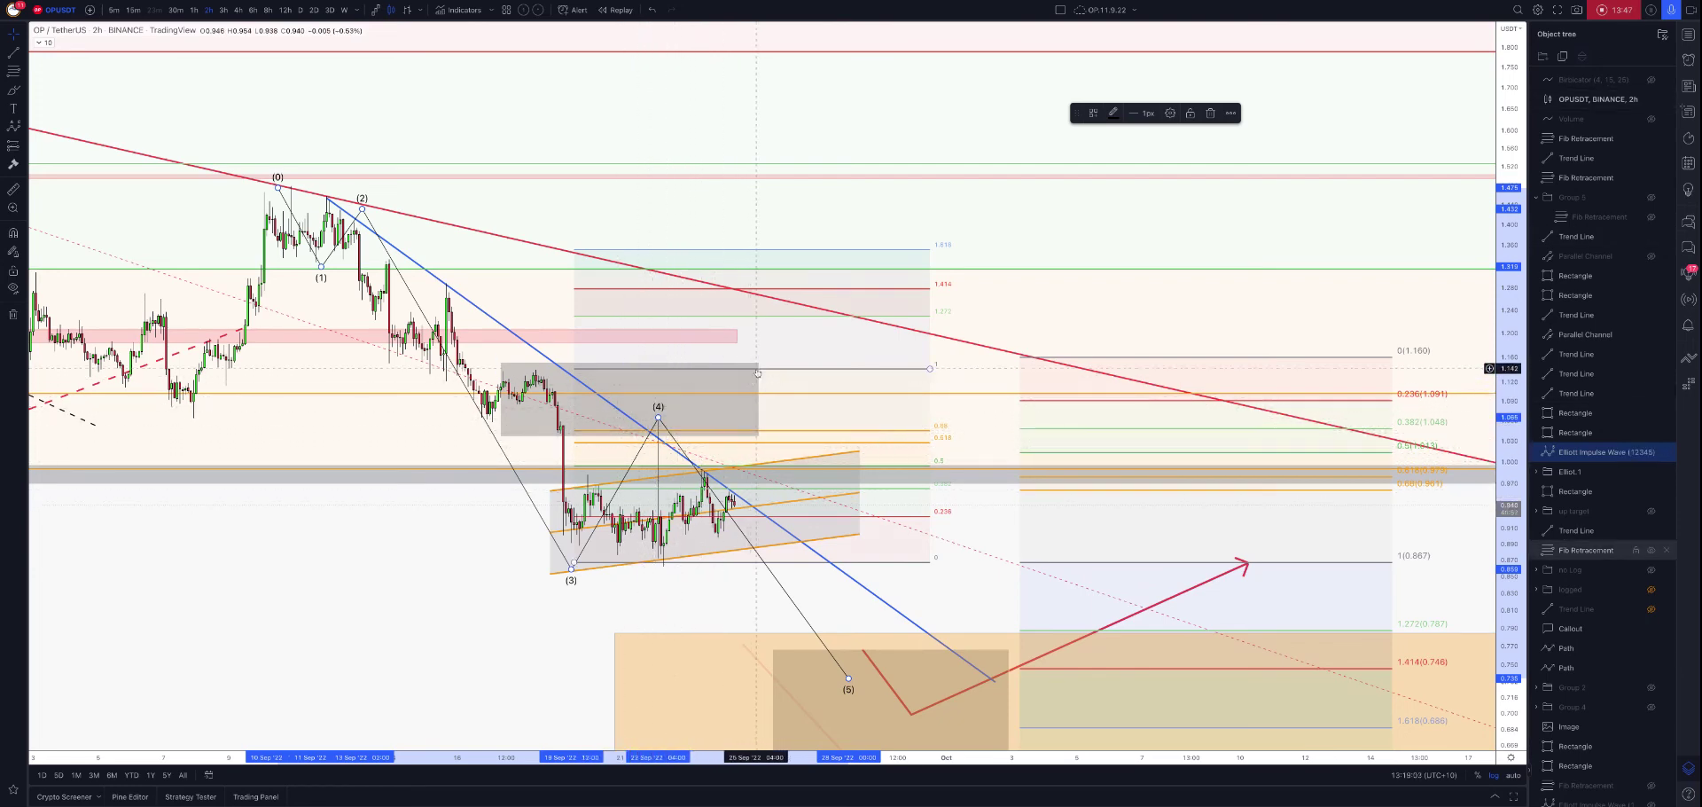
{"action": "mouse_move", "coordinate": [758, 369]}
{"action": "left_mouse_down"}
{"action": "mouse_move", "coordinate": [858, 428]}
{"action": "mouse_move", "coordinate": [995, 447]}
{"action": "left_mouse_up"}
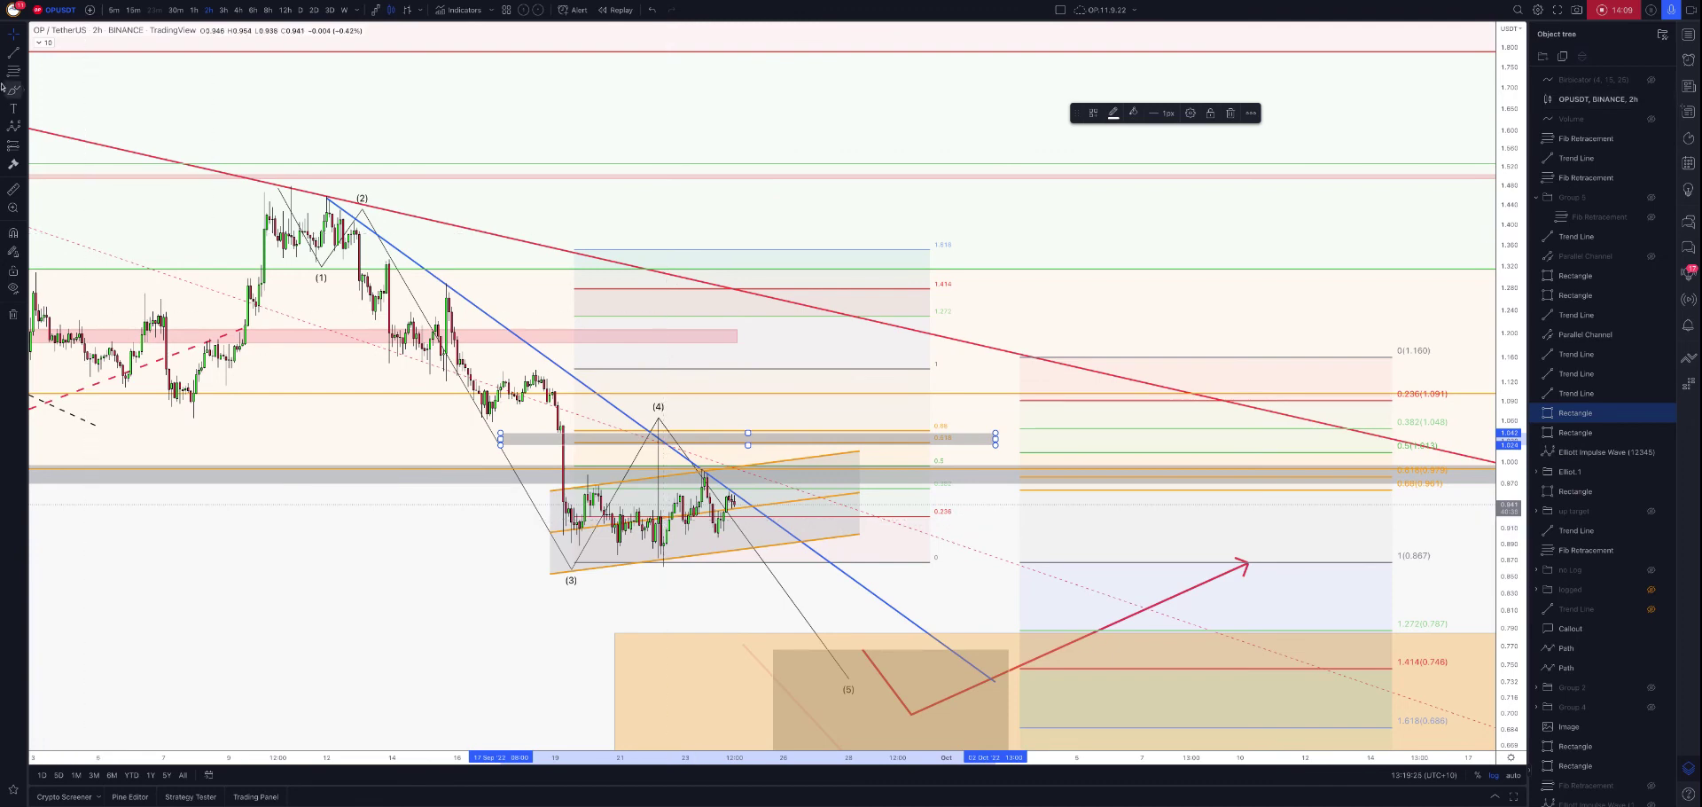
Draw a blue trend line under recent lows and brush black breakout curves plus a T marker.
{"action": "left_click", "coordinate": [571, 483]}
{"action": "left_click_drag", "start_coordinate": [669, 523], "coordinate": [800, 555]}
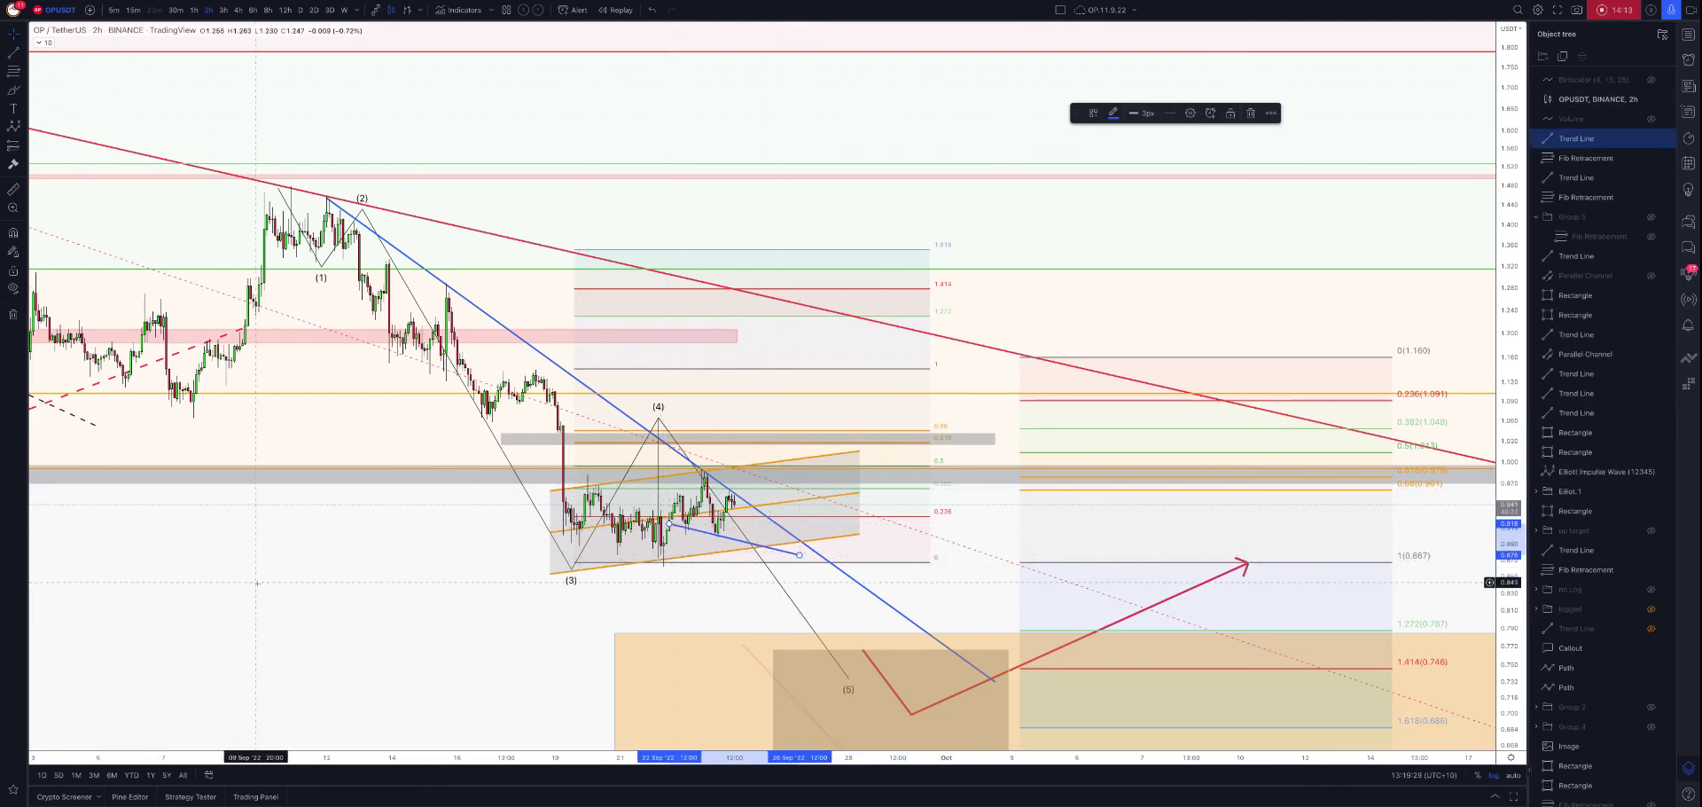
{"action": "left_click", "coordinate": [13, 90]}
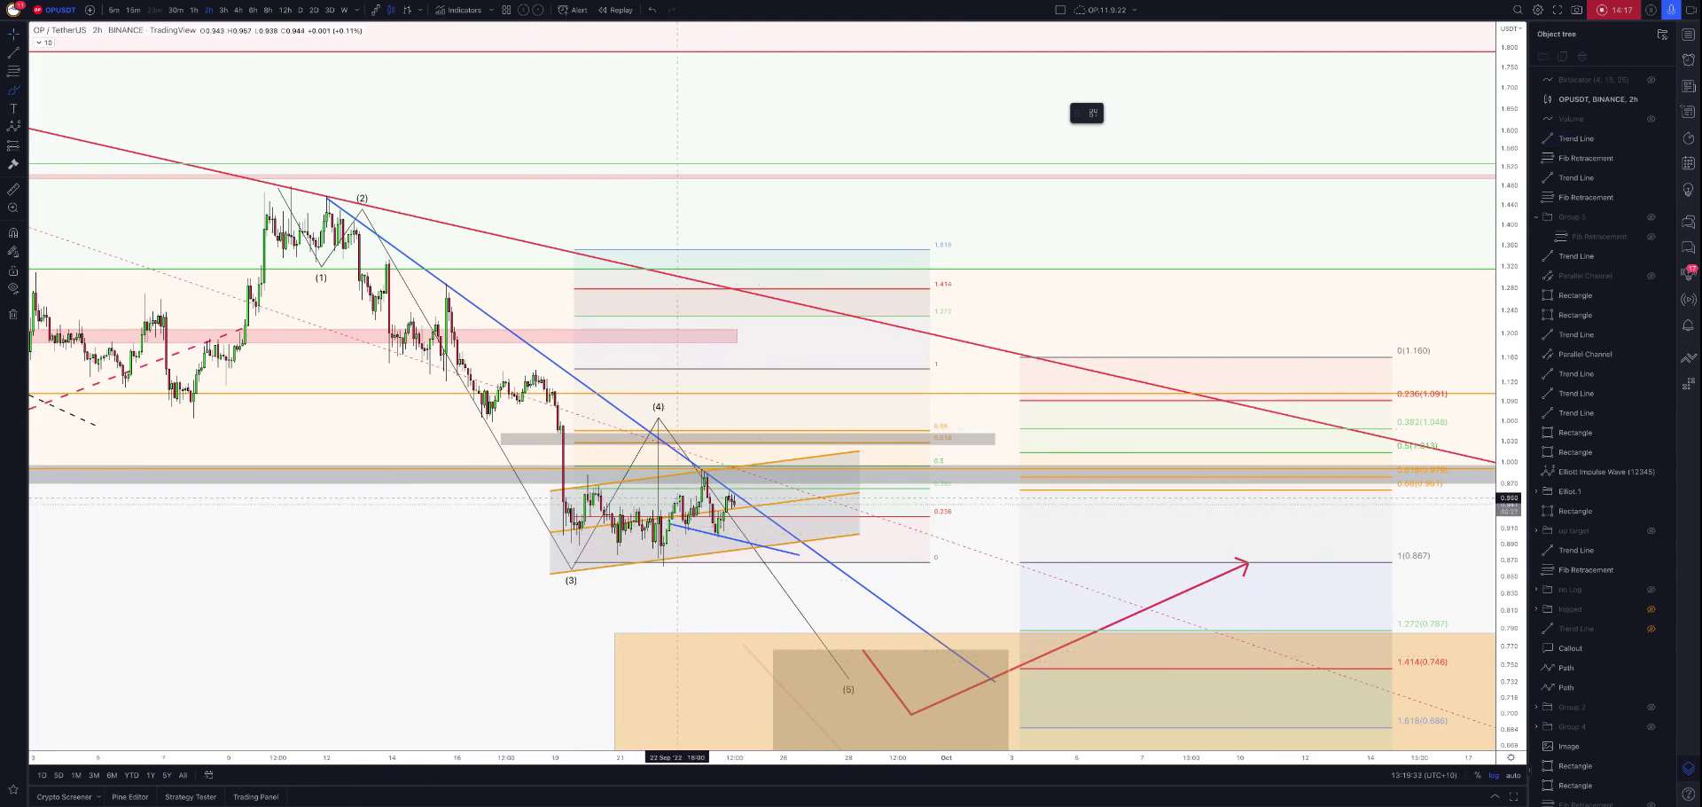
{"action": "mouse_move", "coordinate": [677, 496]}
{"action": "left_mouse_down"}
{"action": "mouse_move", "coordinate": [765, 542]}
{"action": "mouse_move", "coordinate": [803, 477]}
{"action": "left_mouse_up"}
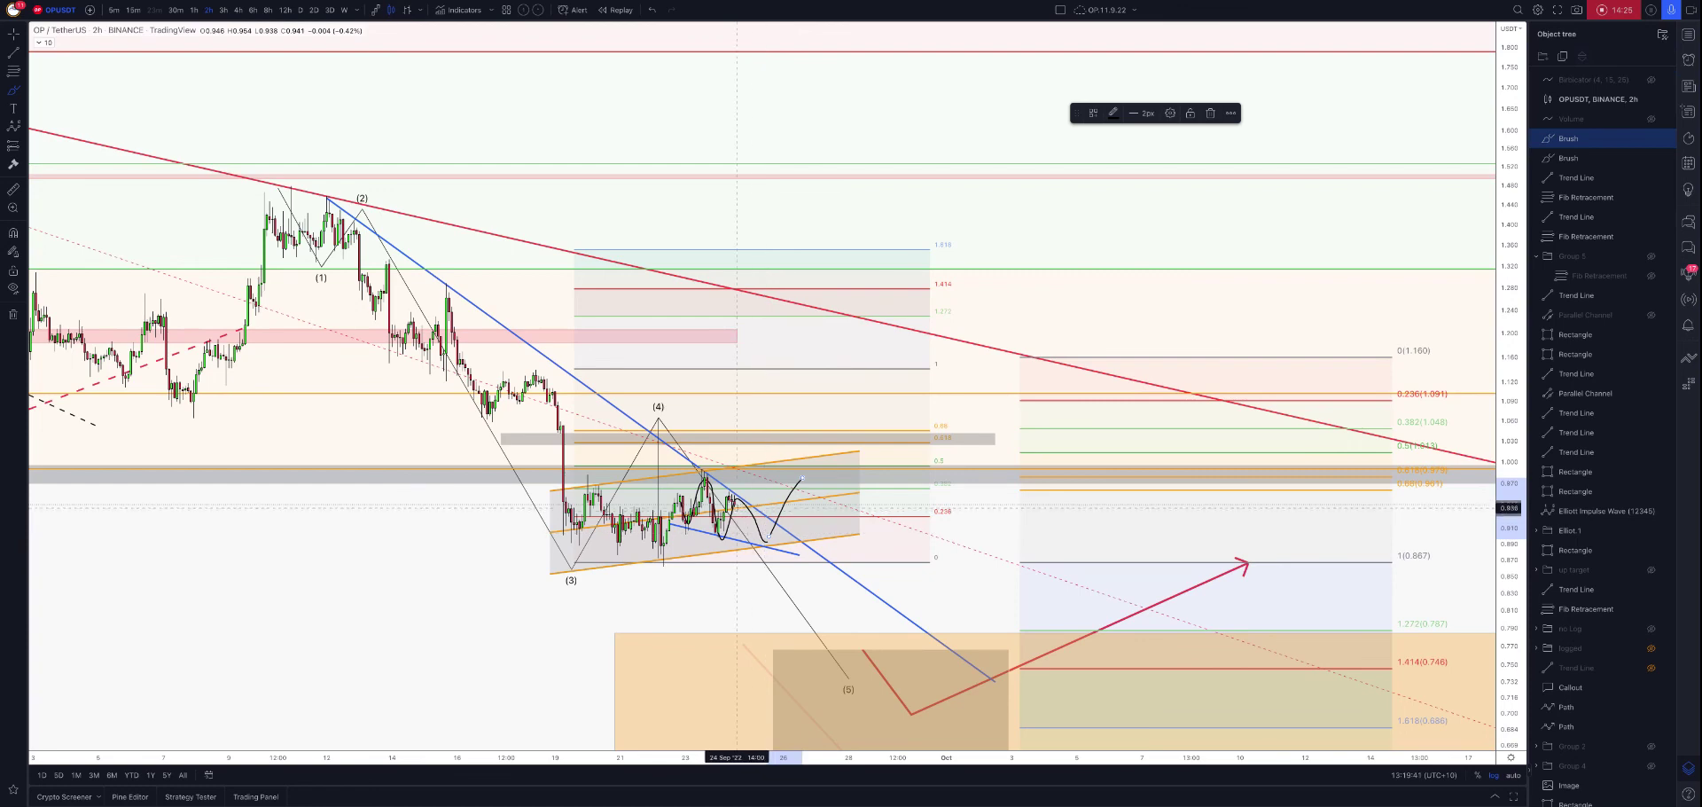
{"action": "left_click", "coordinate": [802, 478]}
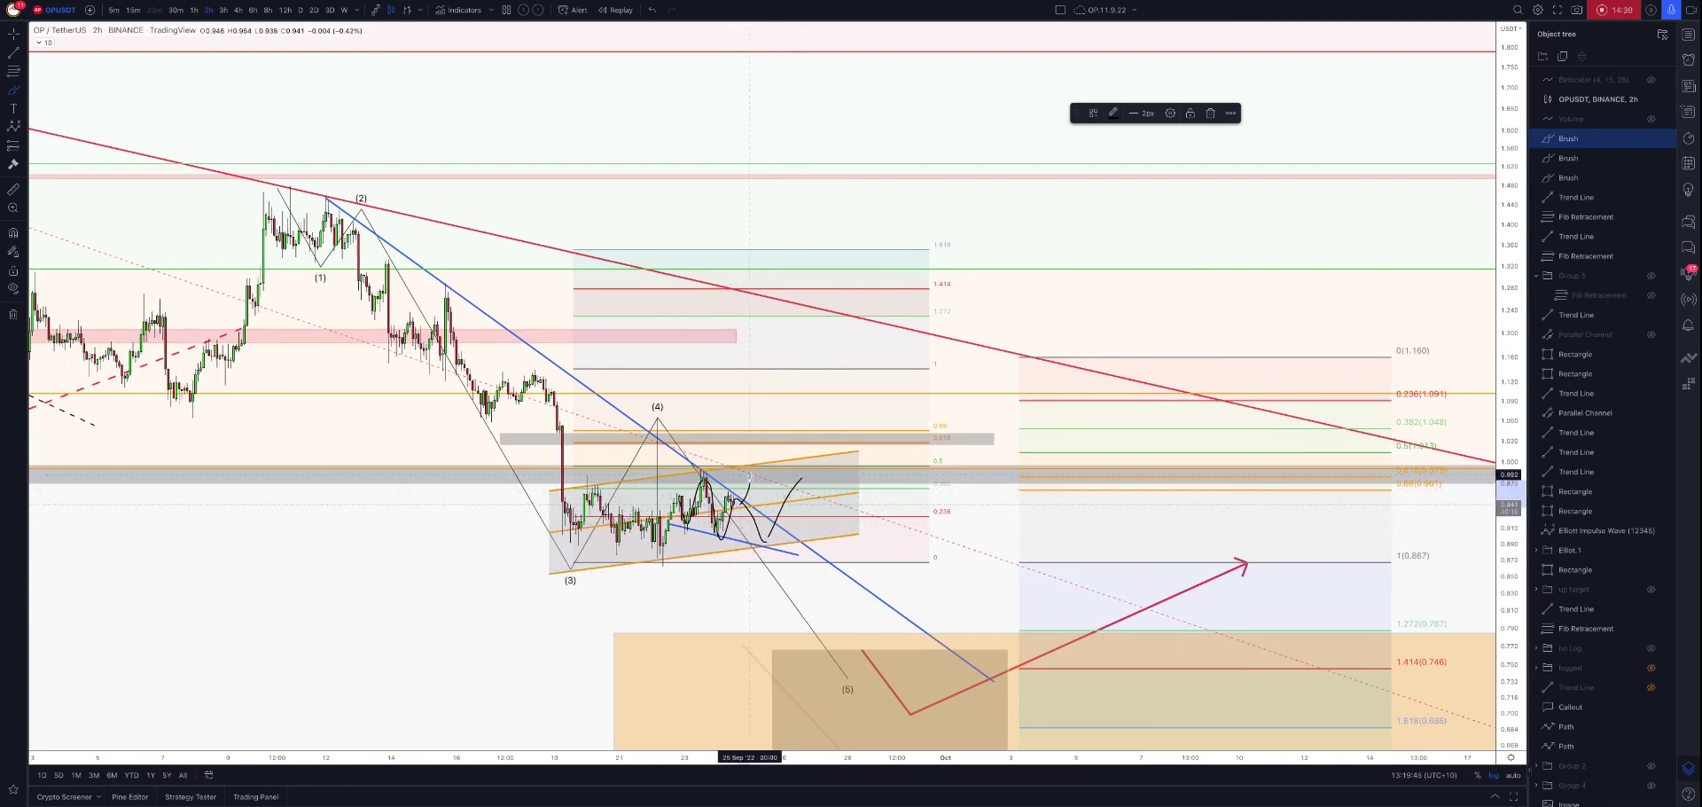
{"action": "left_click_drag", "start_coordinate": [749, 477], "coordinate": [772, 464]}
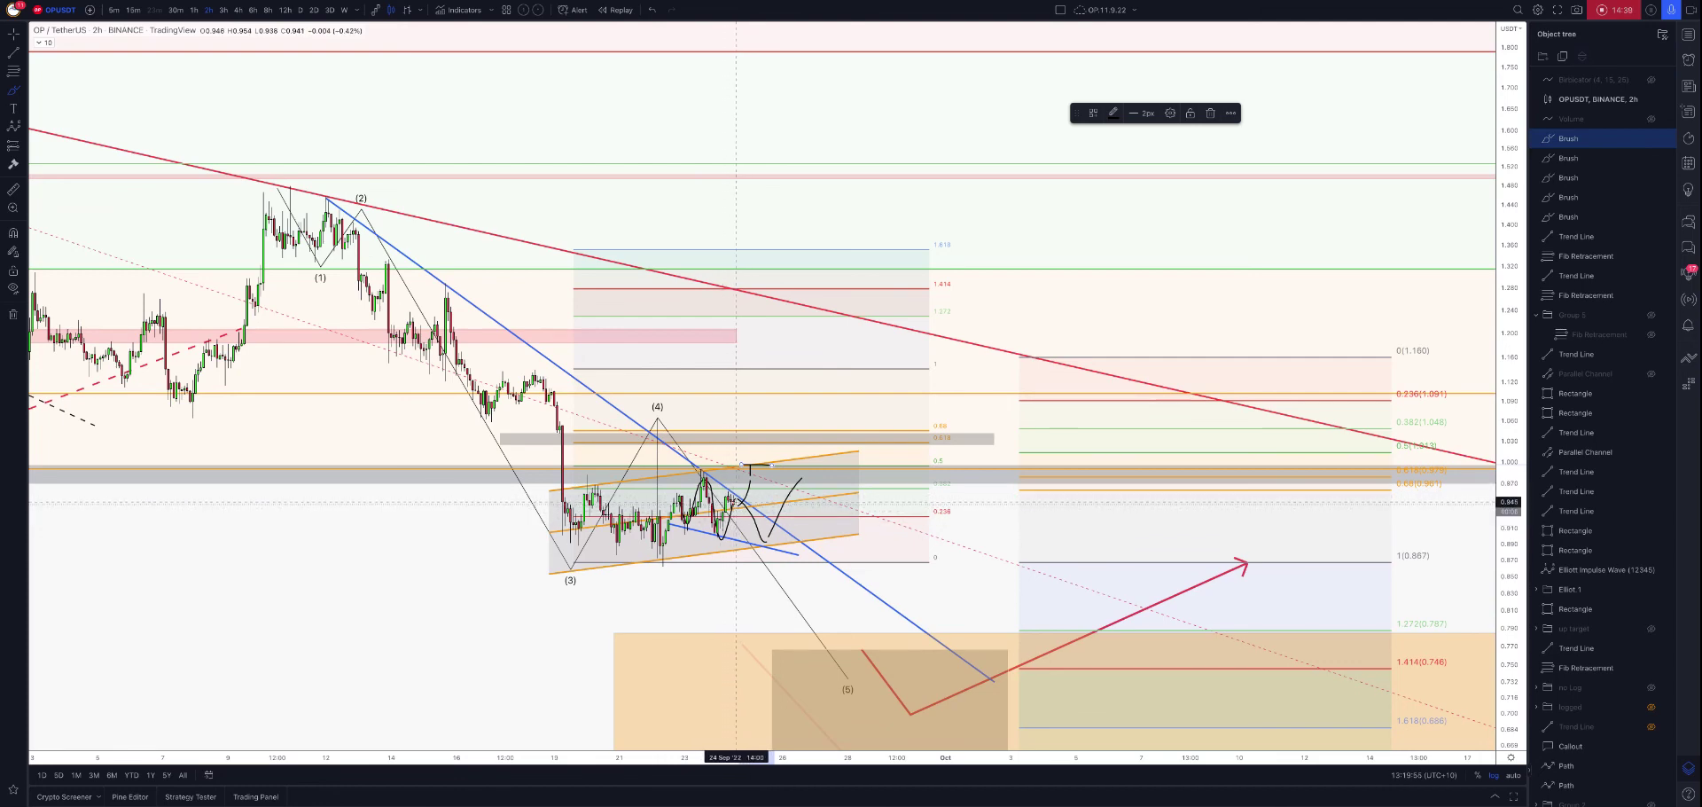
{"action": "left_click_drag", "start_coordinate": [736, 502], "coordinate": [742, 517]}
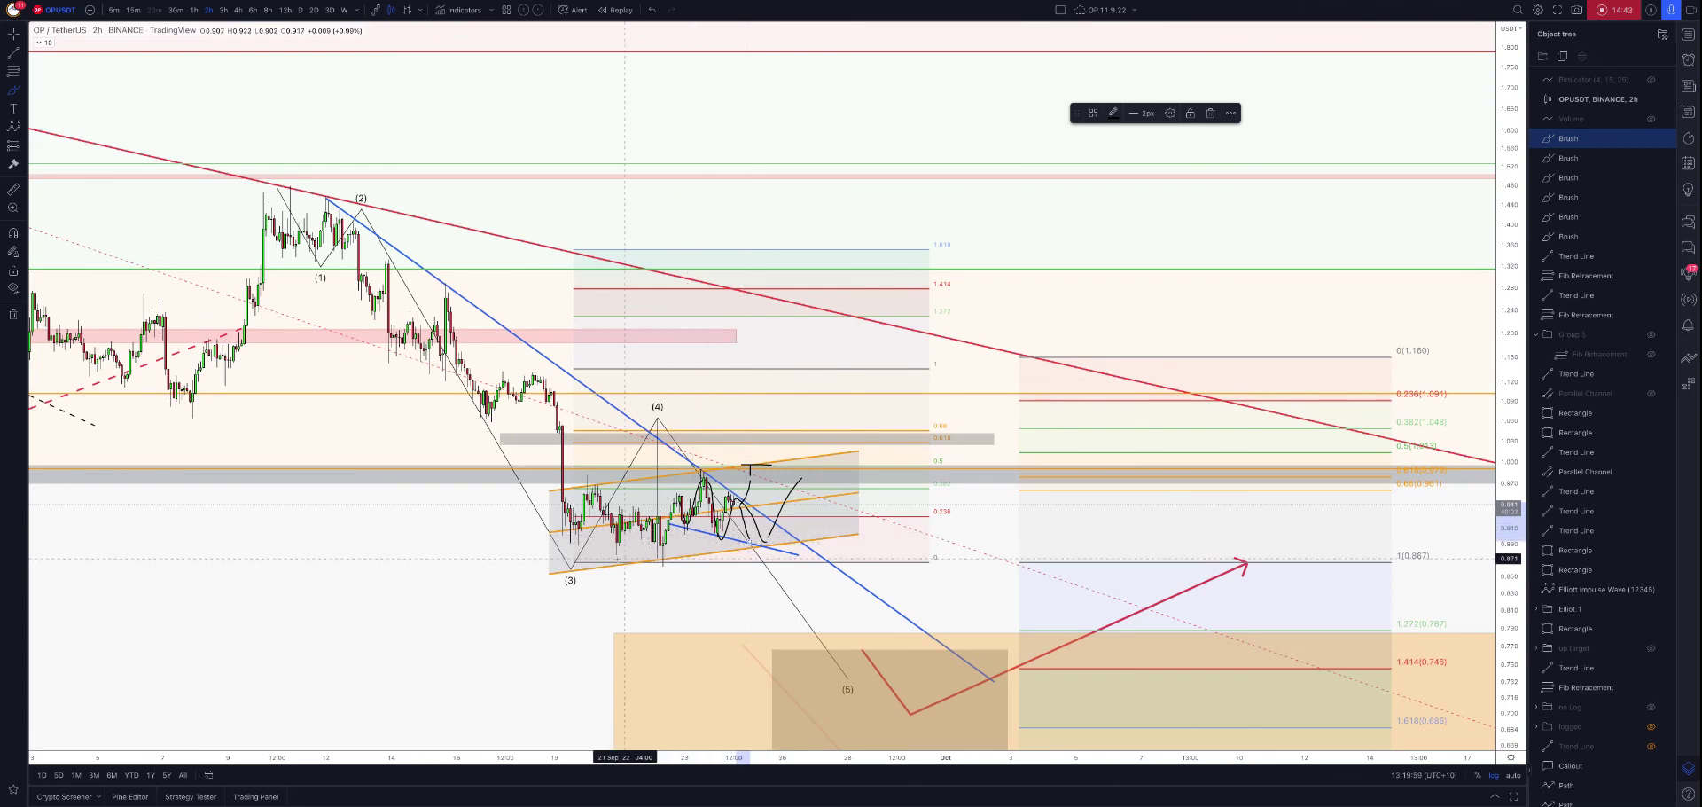
Add a second blue trend line across the consolidation and zoom the chart out.
{"action": "left_click", "coordinate": [14, 53]}
{"action": "left_click_drag", "start_coordinate": [584, 558], "coordinate": [812, 520]}
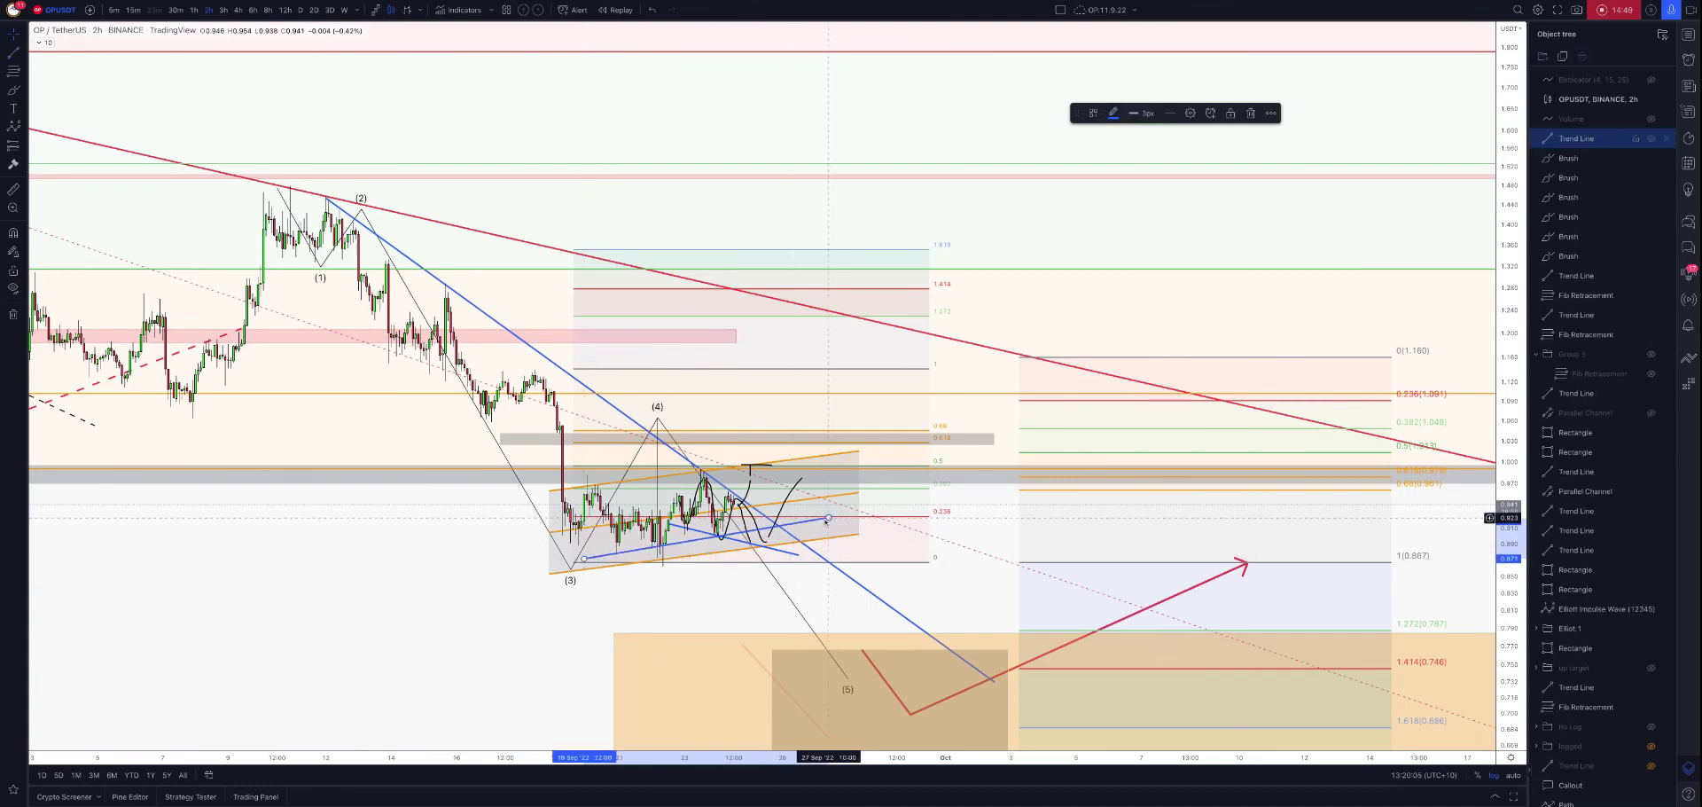
{"action": "left_click", "coordinate": [747, 534]}
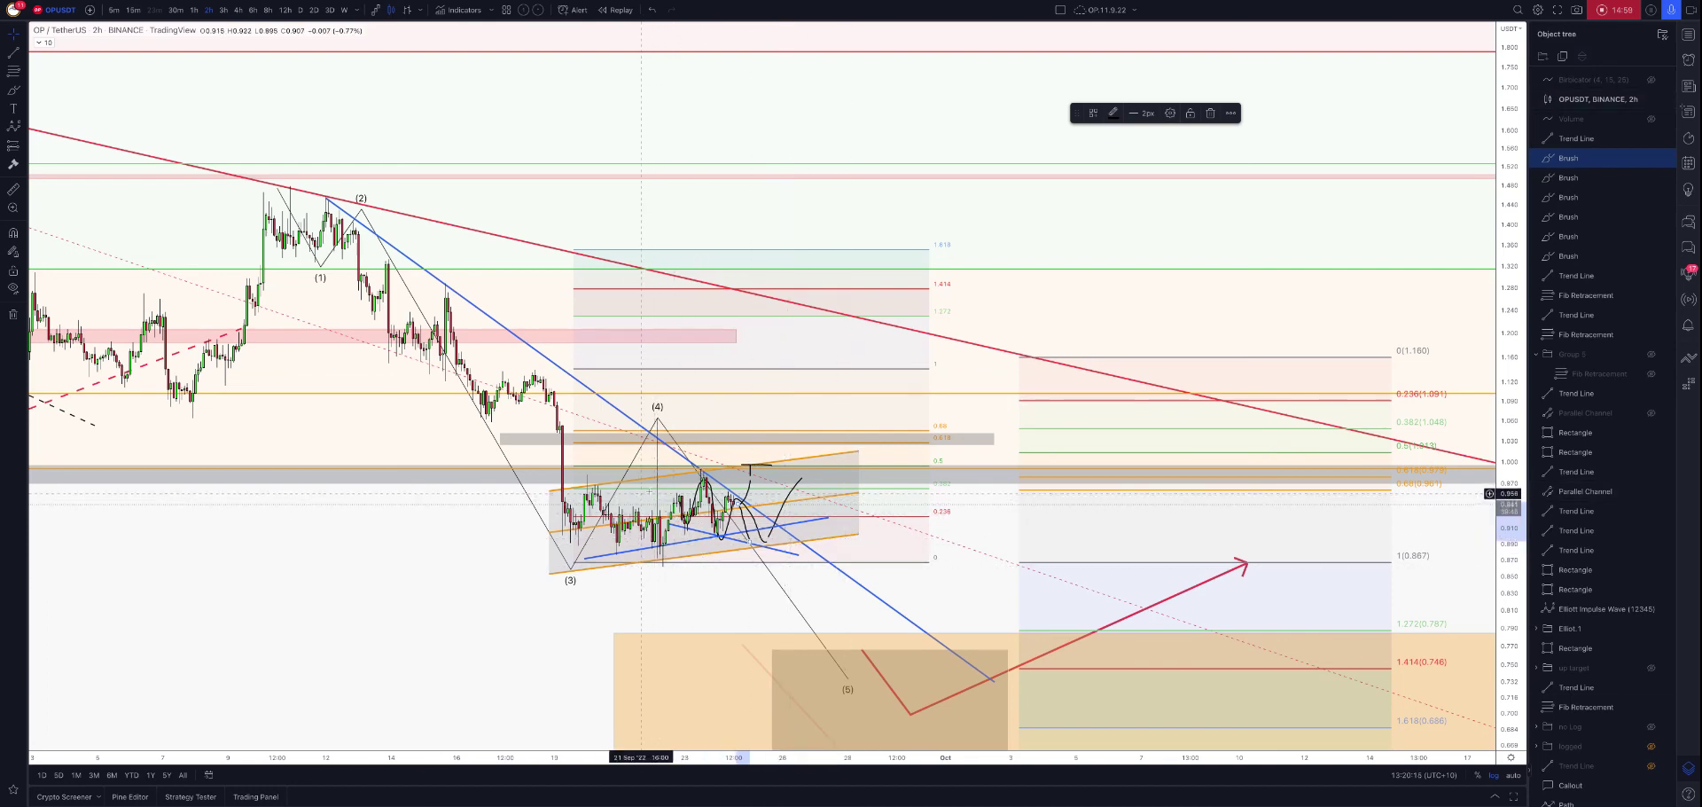
{"action": "scroll", "coordinate": [745, 504], "scroll_direction": "down", "scroll_amount": 5}
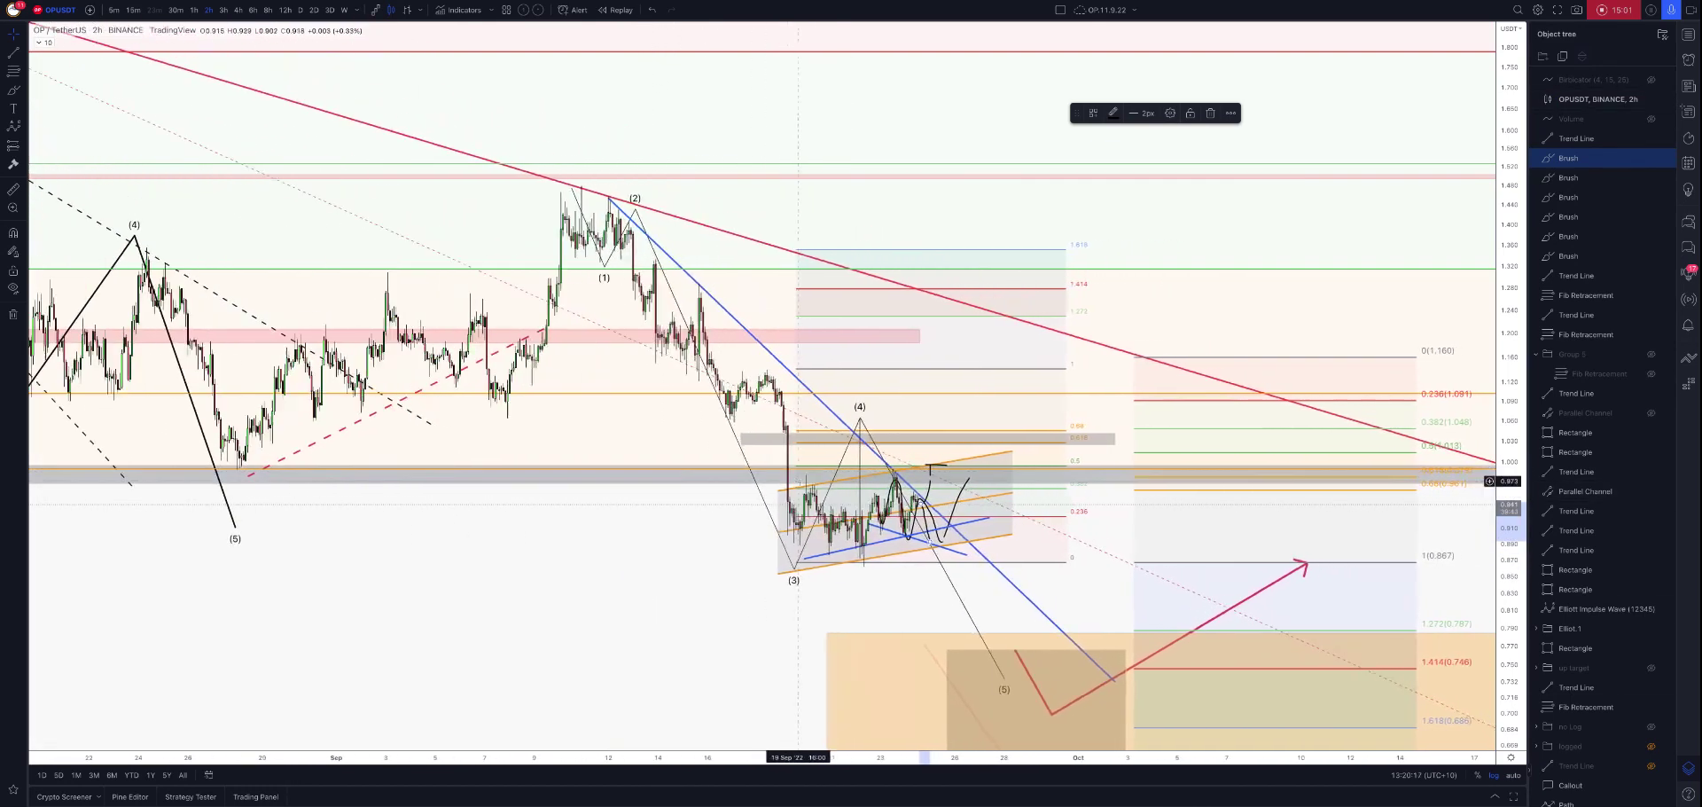